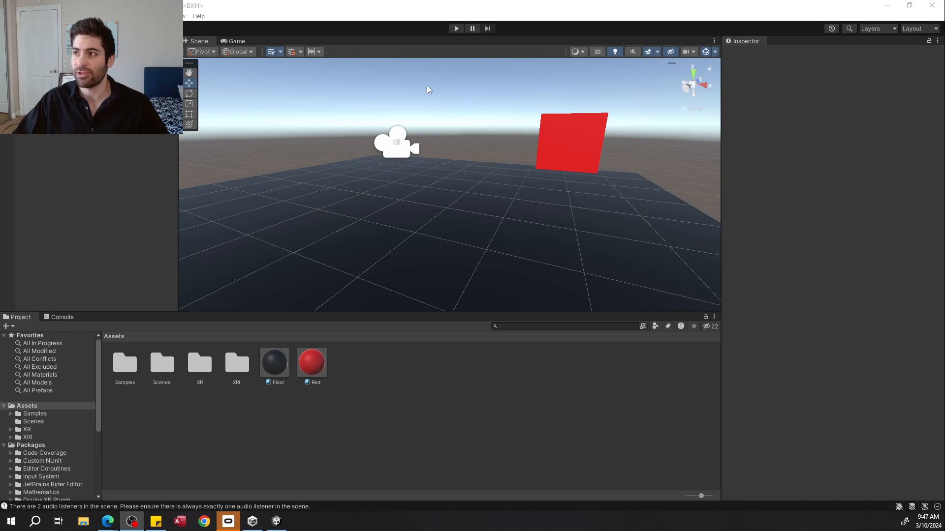
left_click(457, 28)
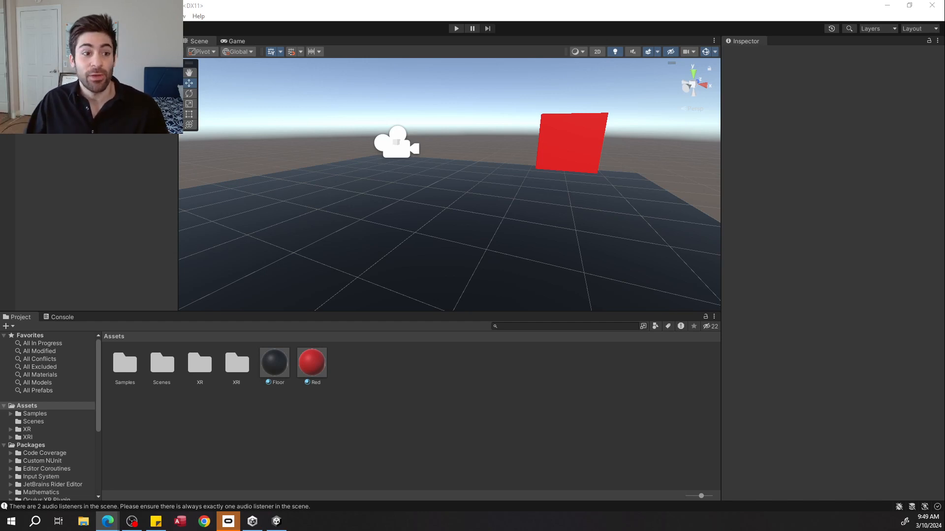
left_click(160, 413)
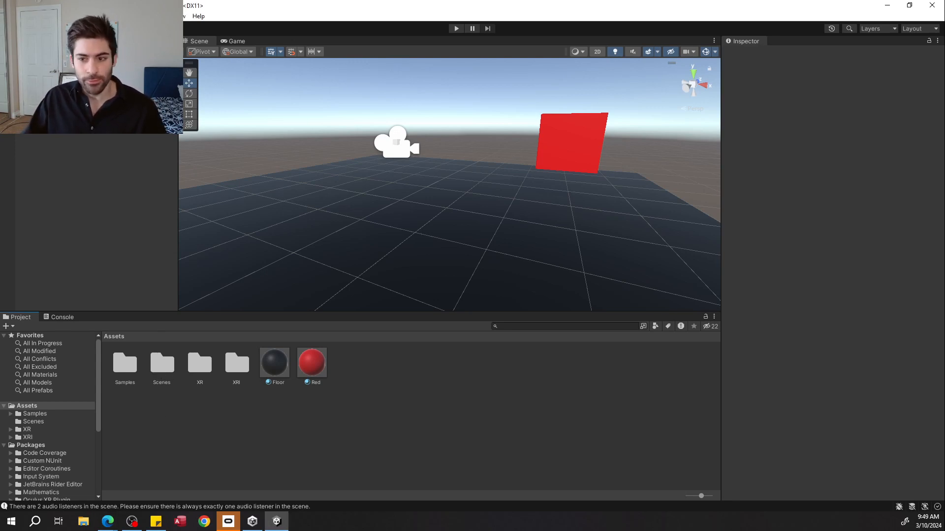
Step: Create a new scene in the project's Scenes folder and name it 00_Base_Demo
double_click(162, 367)
left_click(181, 455)
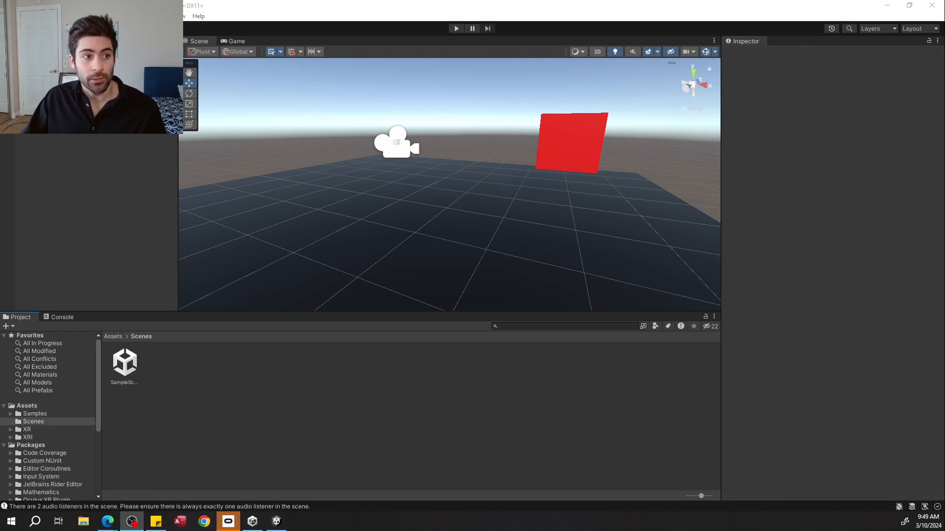
left_click(203, 379)
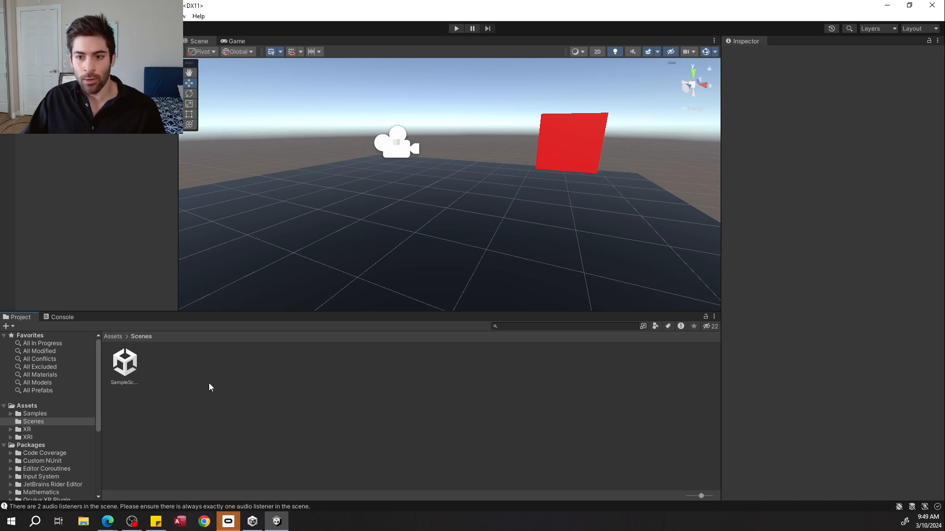
right_click(188, 365)
mouse_move(251, 79)
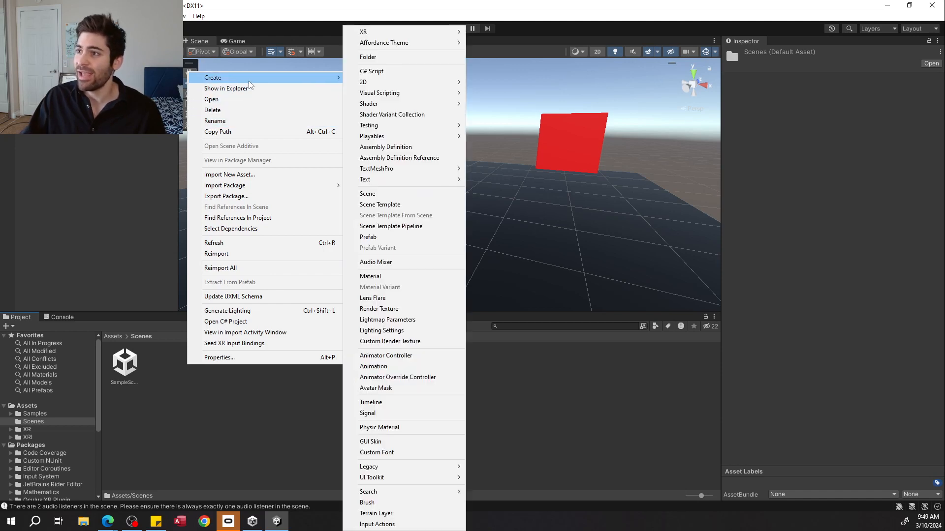
left_click(379, 194)
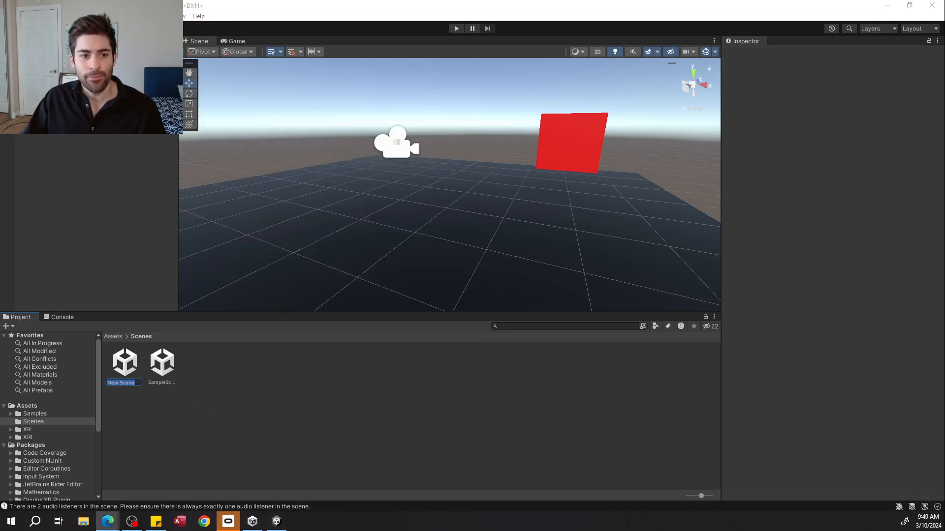
right_click(125, 370)
left_click(163, 123)
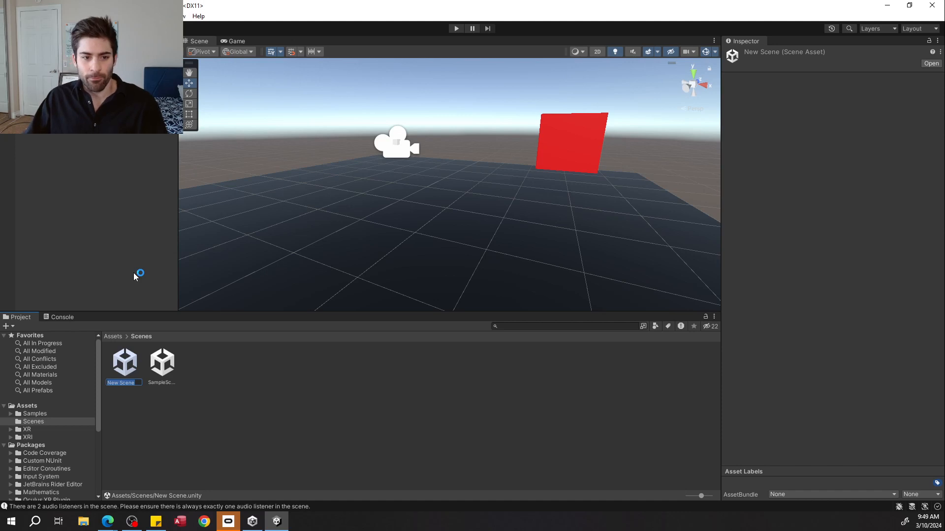
type("00")
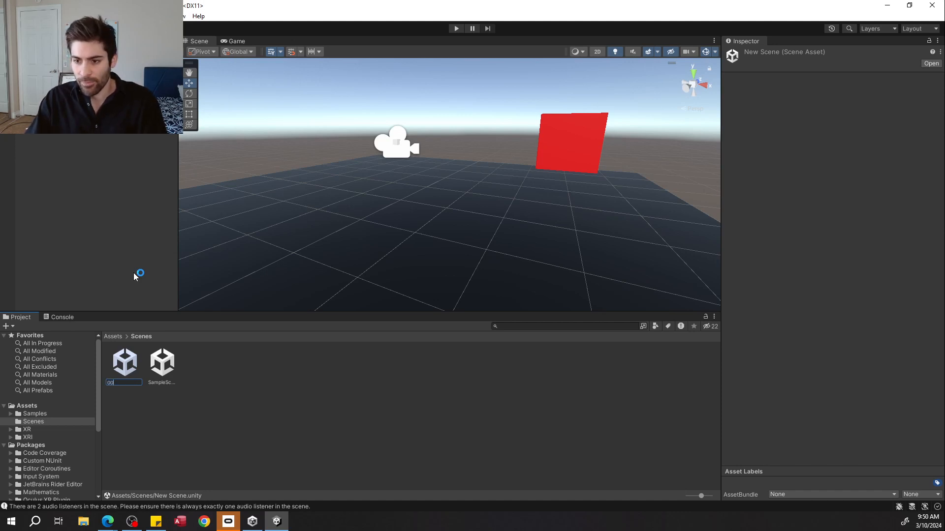
type("_Base_Demo")
key("Return")
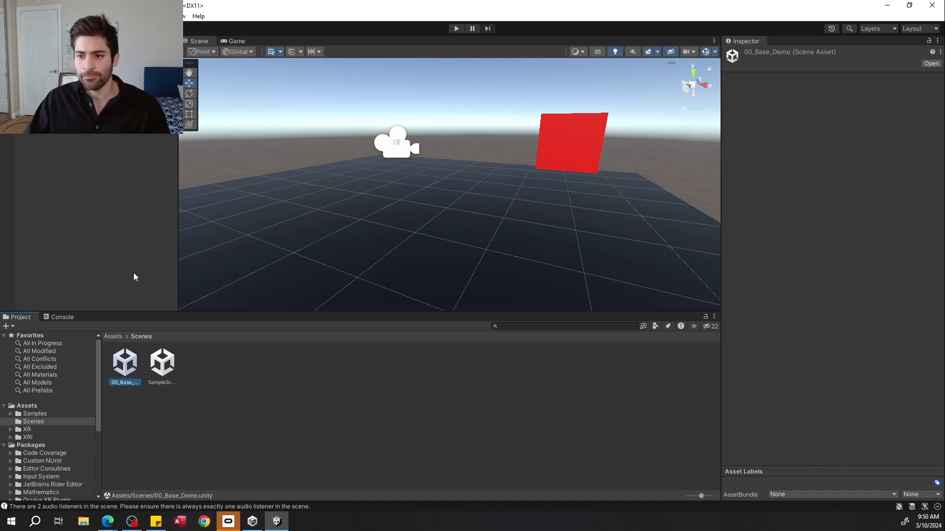
Step: Open the 00_Base_Demo scene and look at its directional light and main camera
double_click(125, 366)
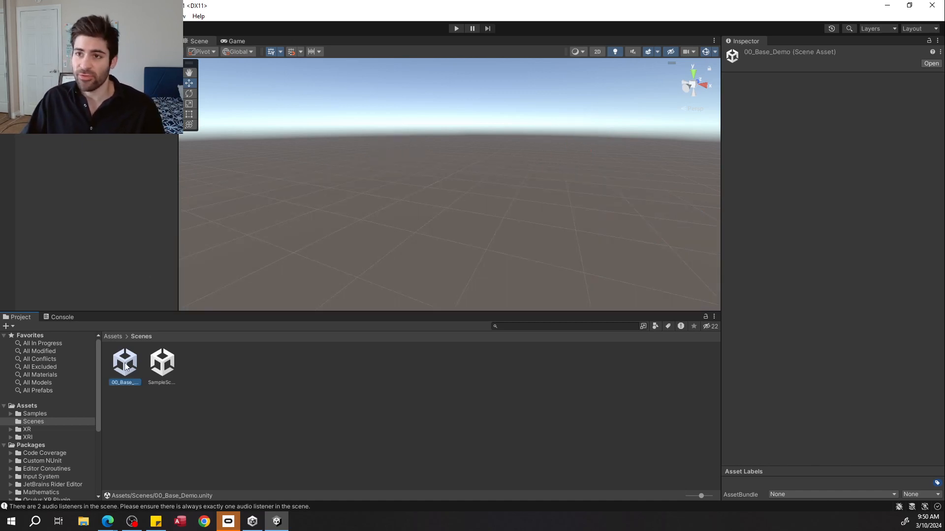
double_click(45, 76)
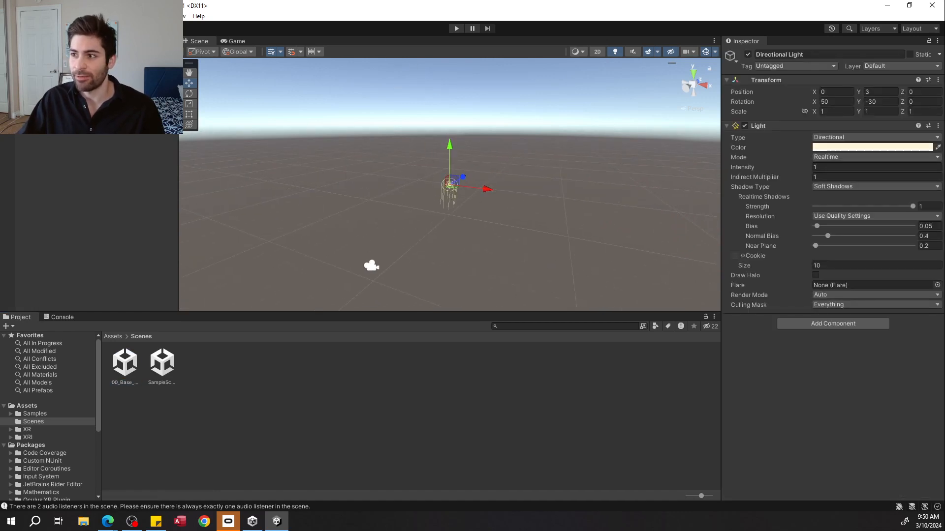
left_click(56, 68)
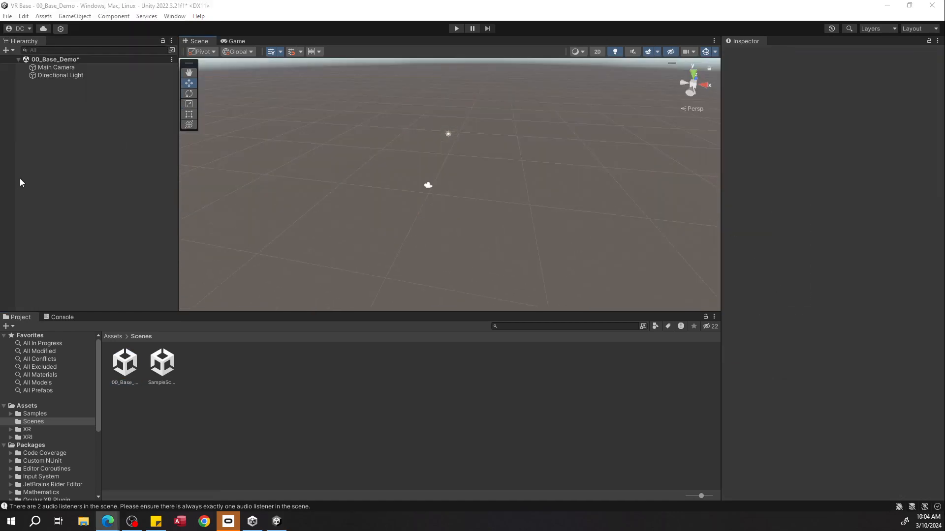
left_click(107, 151)
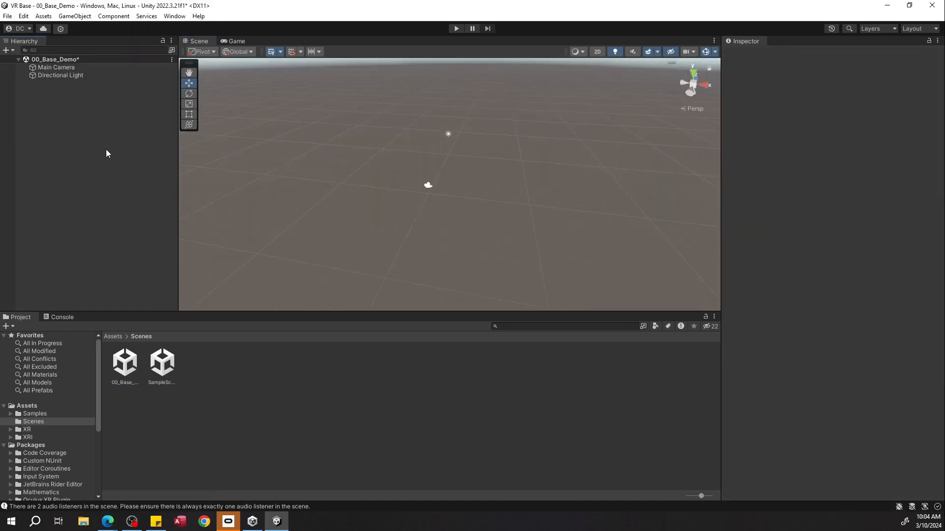
Step: Add a 3D plane to the scene and set its position to 0, 0, 0
right_click(86, 123)
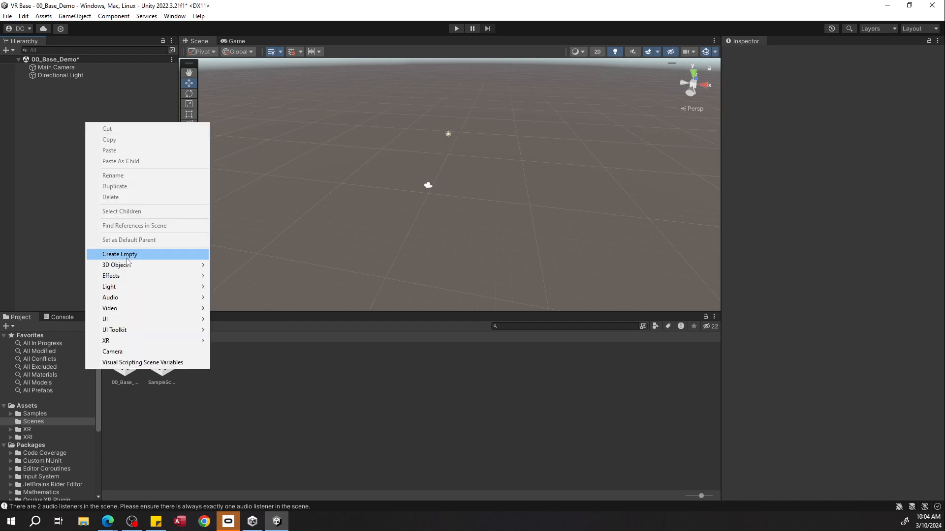
mouse_move(127, 265)
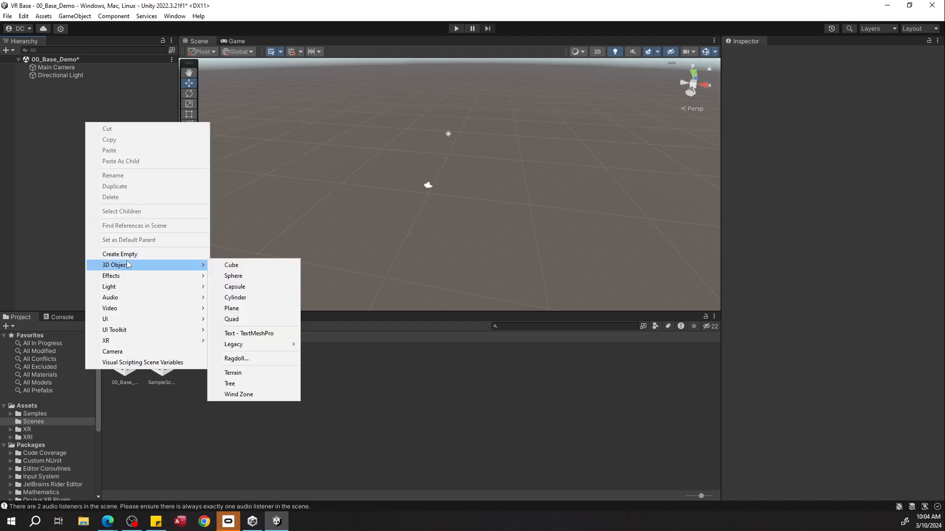
left_click(247, 308)
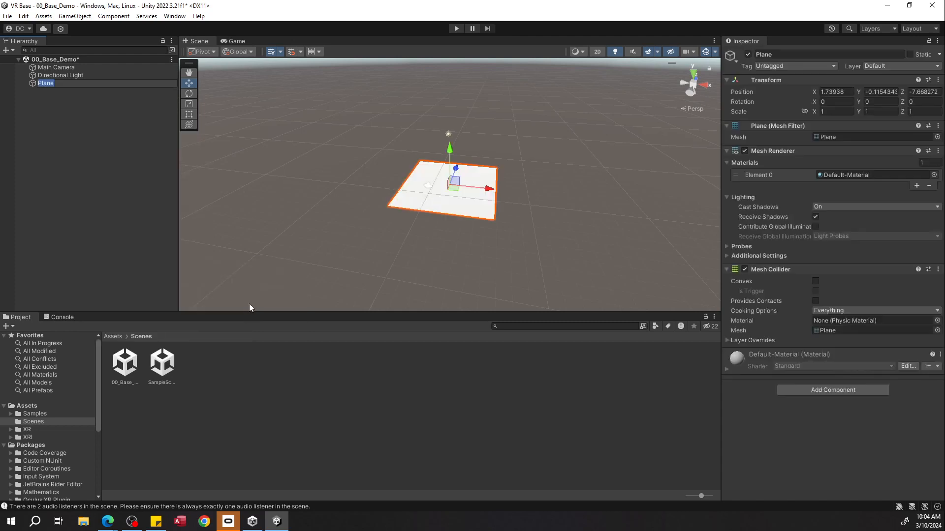
left_click(830, 91)
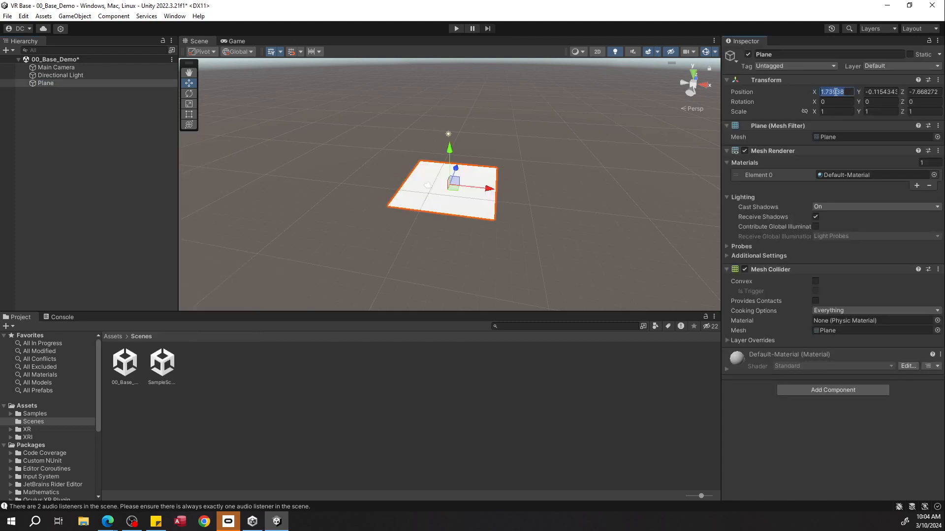
type("0")
left_click(867, 91)
type("0")
left_click(920, 93)
type("0")
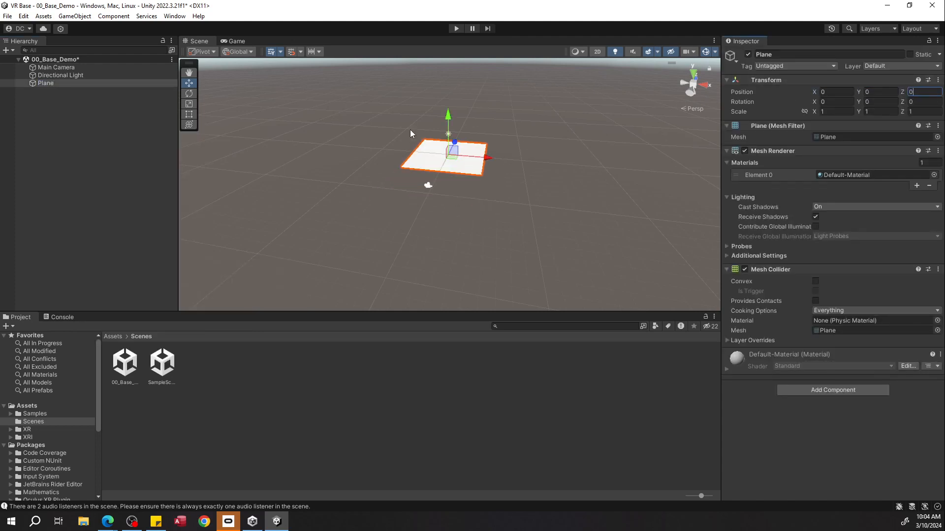
double_click(120, 83)
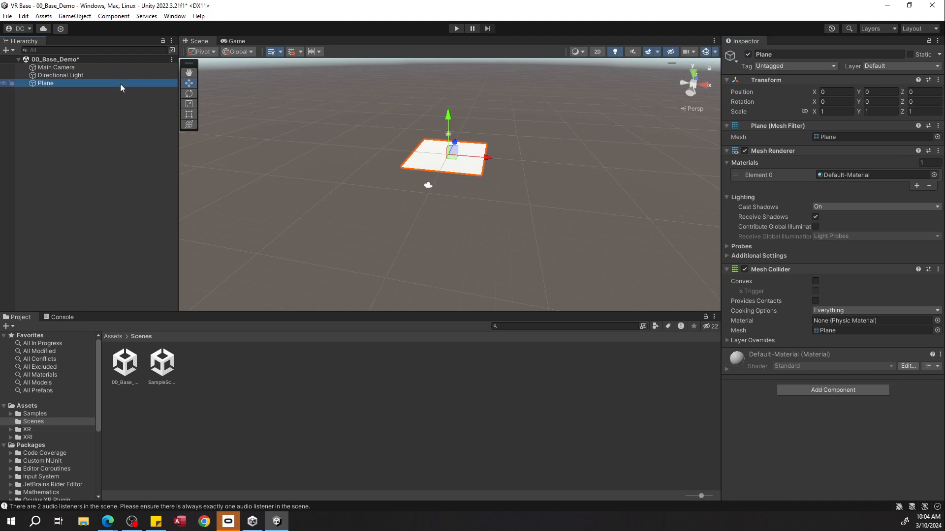
right_click_drag(393, 189, 416, 220)
key("w")
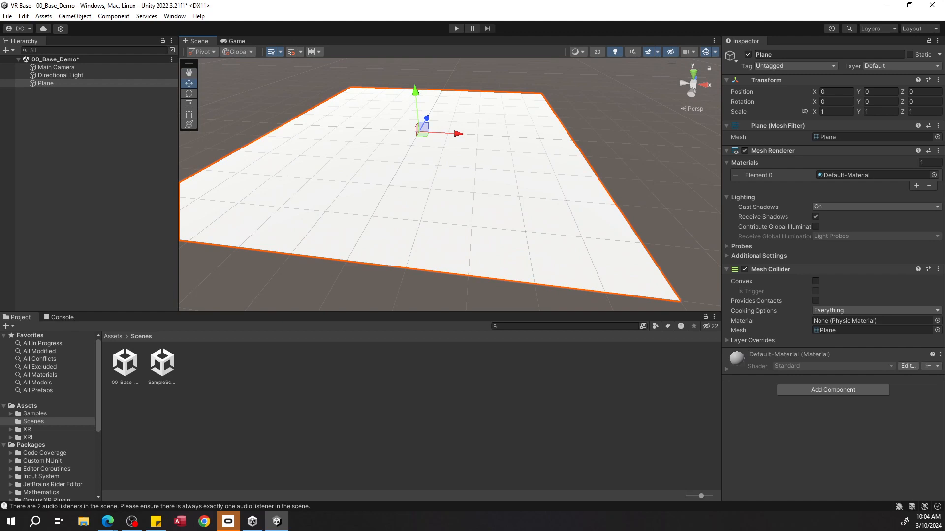
Step: Create a folder named Materials in the project's Assets folder
left_click(112, 336)
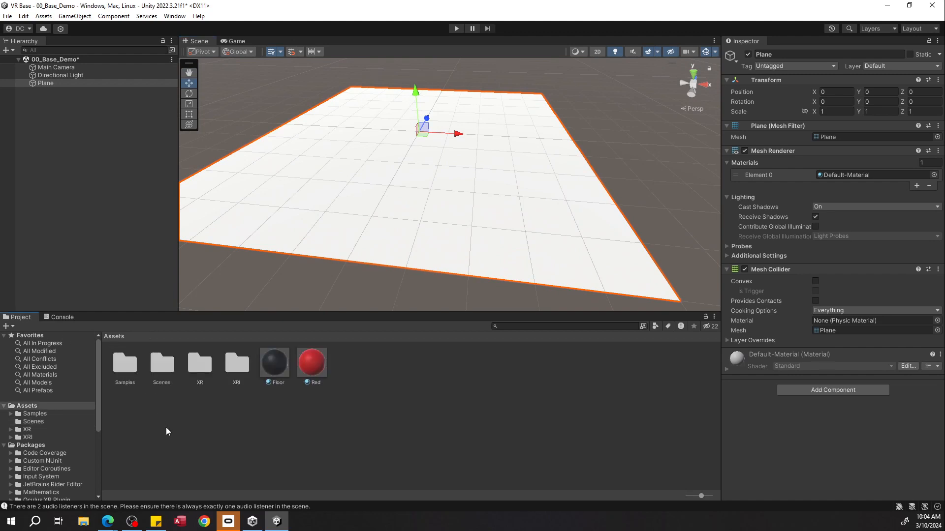
right_click(166, 408)
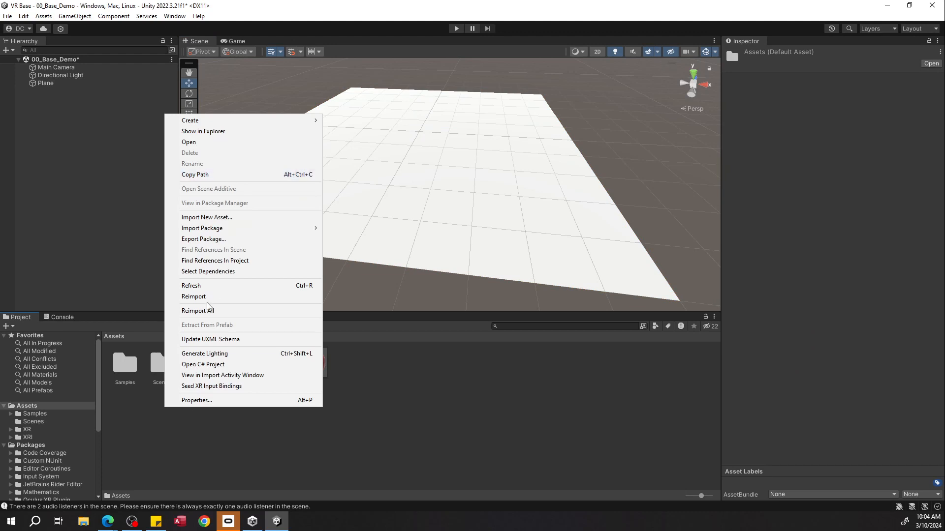
mouse_move(228, 119)
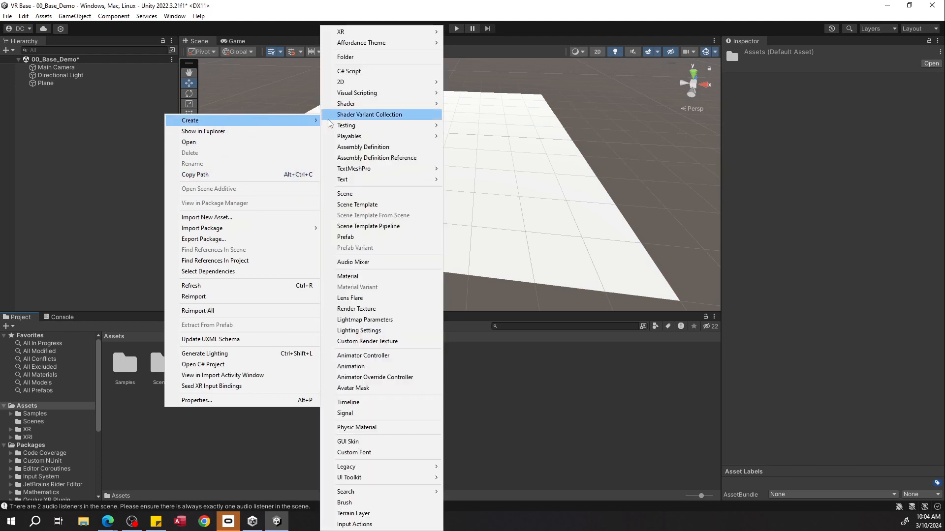
left_click(345, 57)
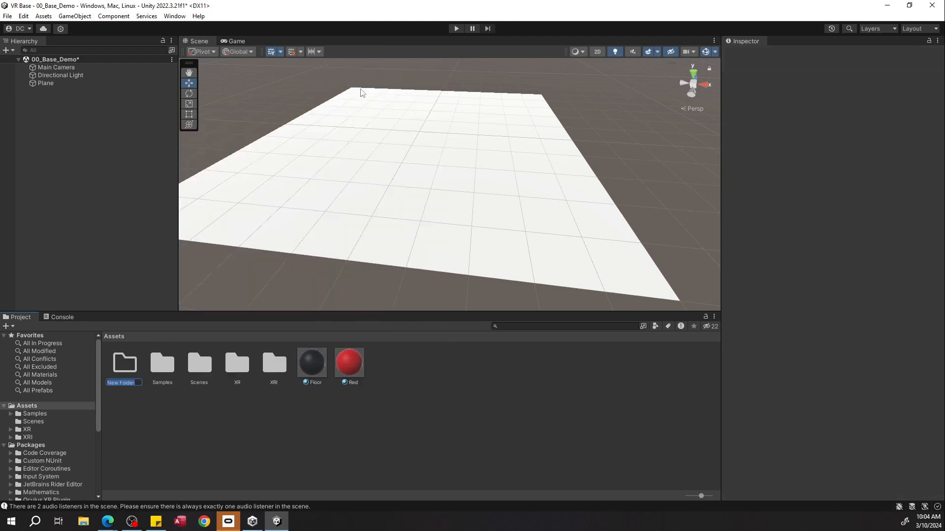
type("Materials")
left_click(283, 429)
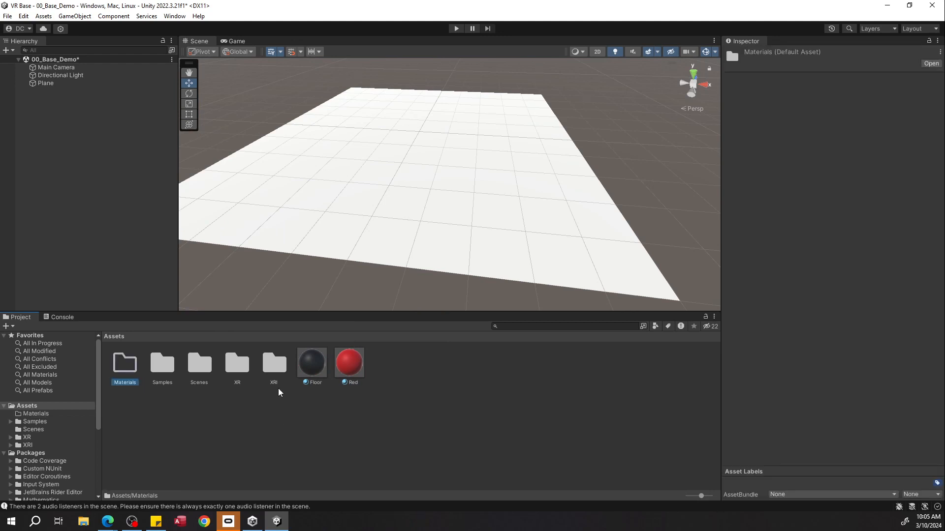
Step: Move the Floor and Red materials into the Materials folder and open that folder
left_click(320, 364)
left_click(344, 362, "shift")
left_click_drag(319, 375, 124, 369)
double_click(123, 368)
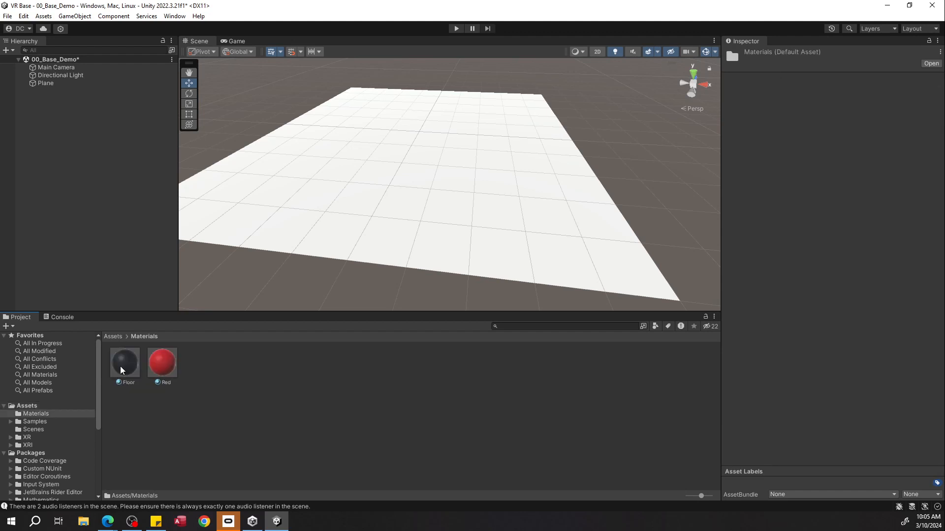
Step: Create a new material named Ground in the Materials folder
right_click(248, 369)
mouse_move(283, 79)
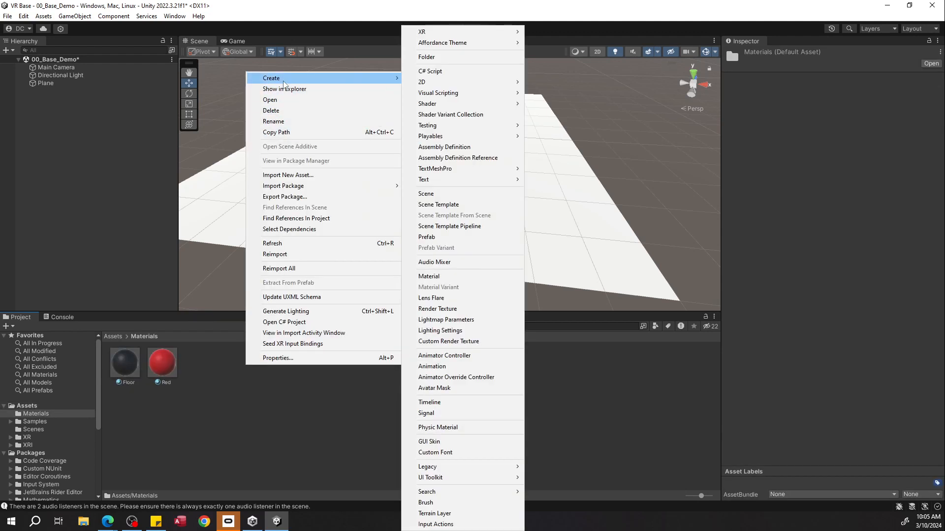
mouse_move(445, 85)
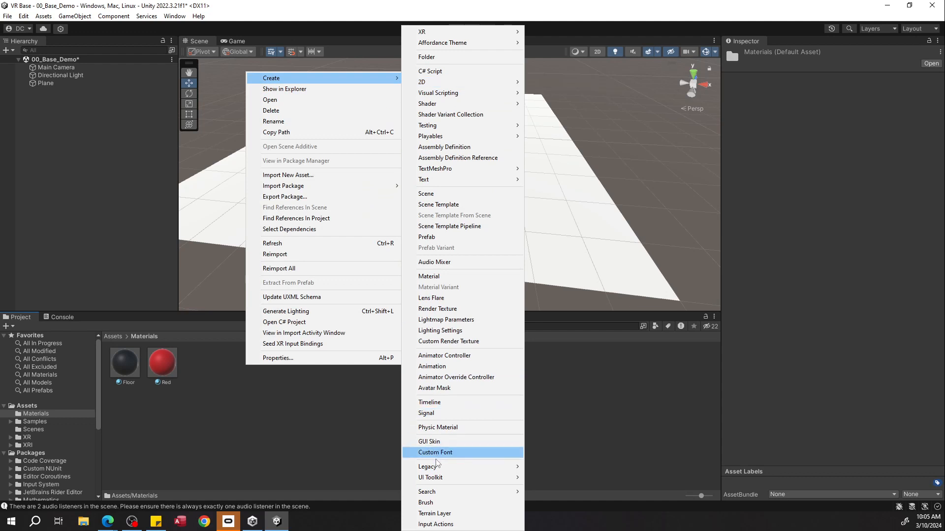
left_click(429, 276)
type("Ground")
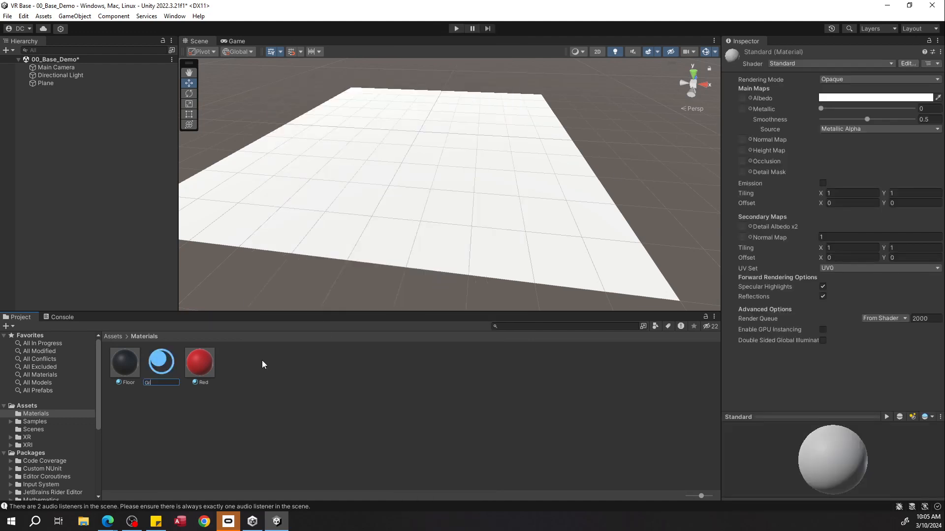
key("Return")
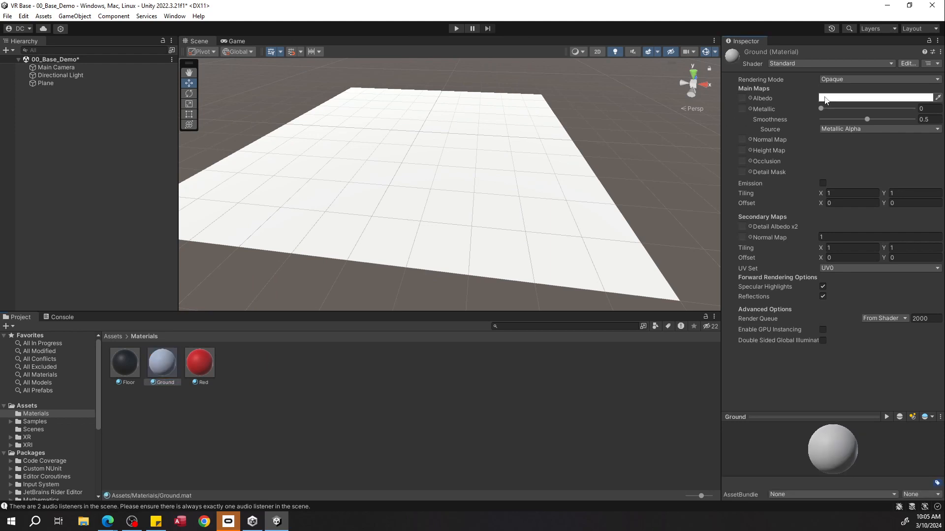
Step: Set the Ground material's albedo color to a bright yellow and apply the material to the plane
left_click(836, 98)
left_click_drag(928, 146, 905, 144)
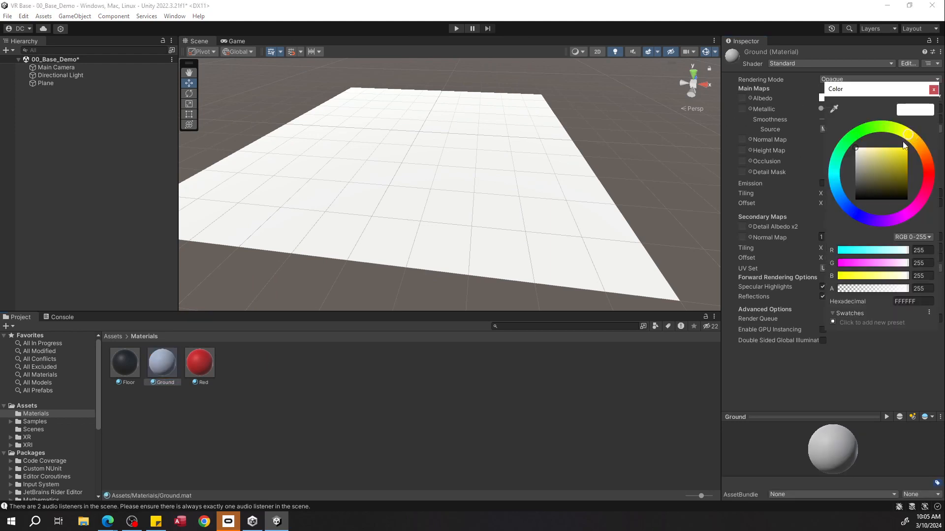
left_click(904, 149)
left_click(221, 396)
left_click_drag(162, 365, 363, 211)
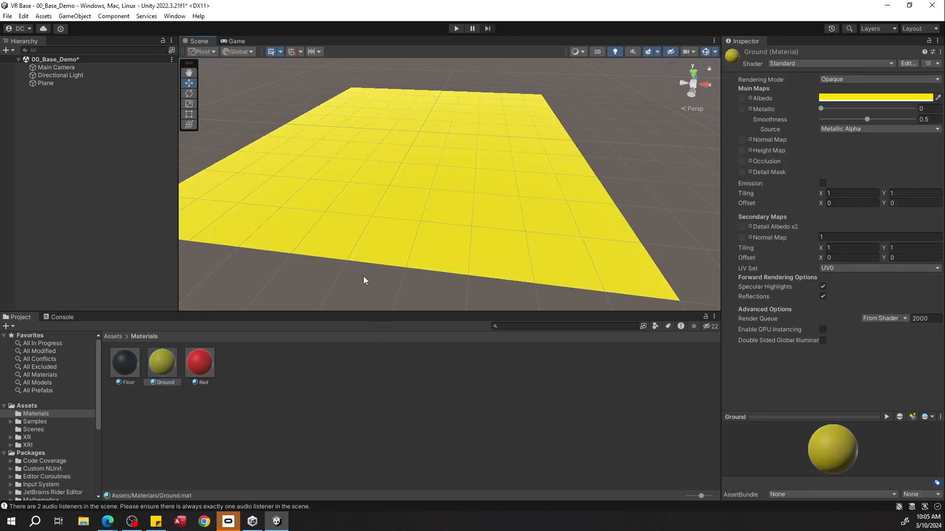
right_click_drag(422, 258, 350, 226)
key("s")
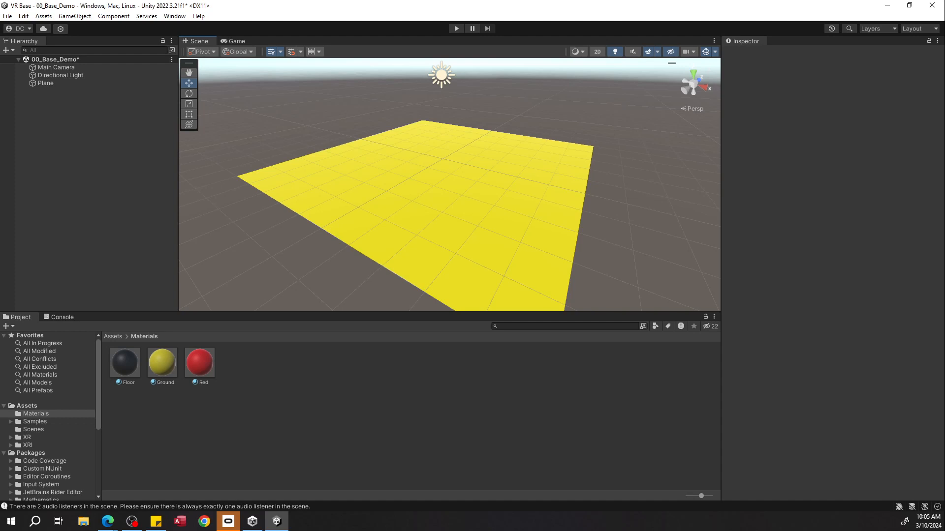
left_click(133, 178)
right_click_drag(300, 185, 317, 172)
left_click(117, 129)
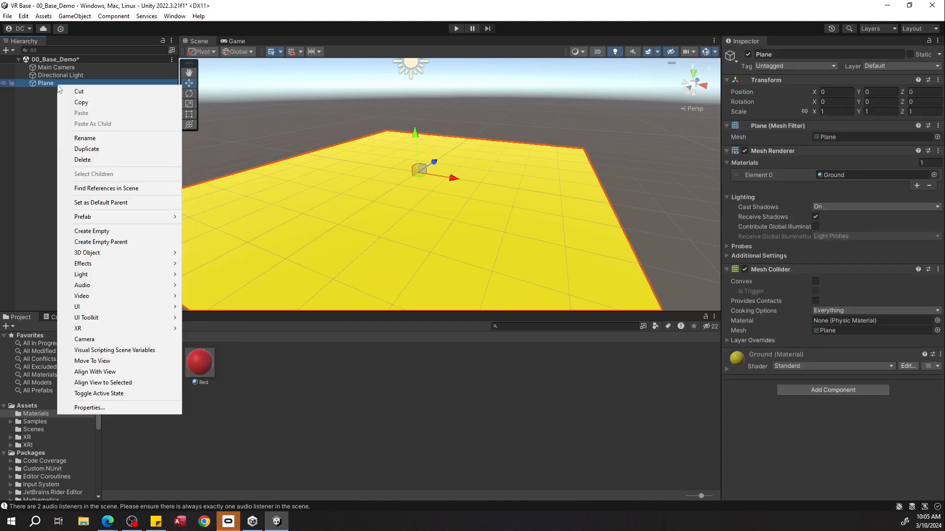
left_click(45, 111)
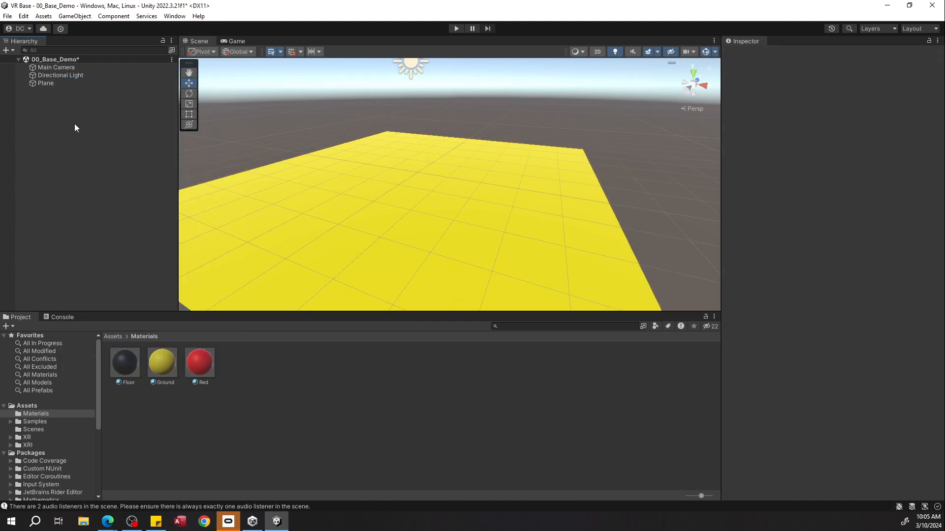
Step: Add a cube to the scene and make it a child of the plane
right_click(59, 108)
mouse_move(102, 250)
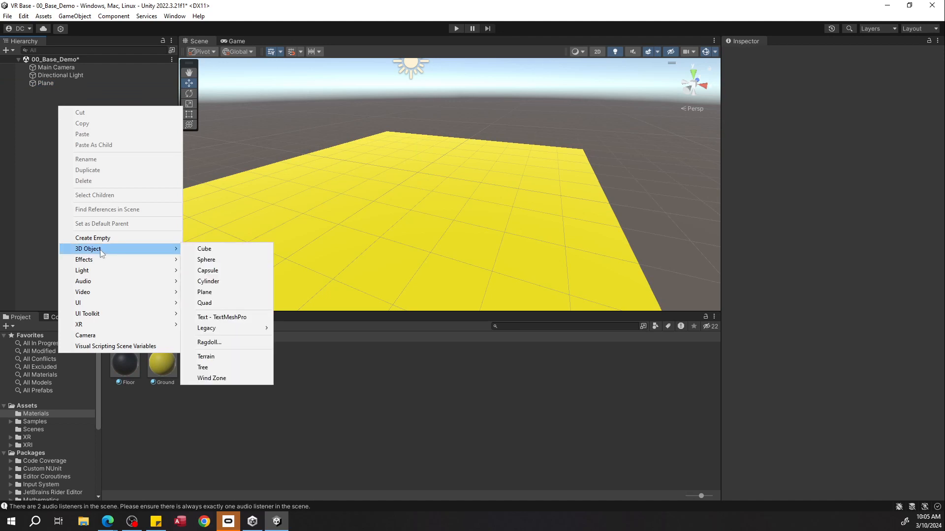
left_click(196, 249)
left_click(74, 126)
left_click_drag(81, 91, 78, 81)
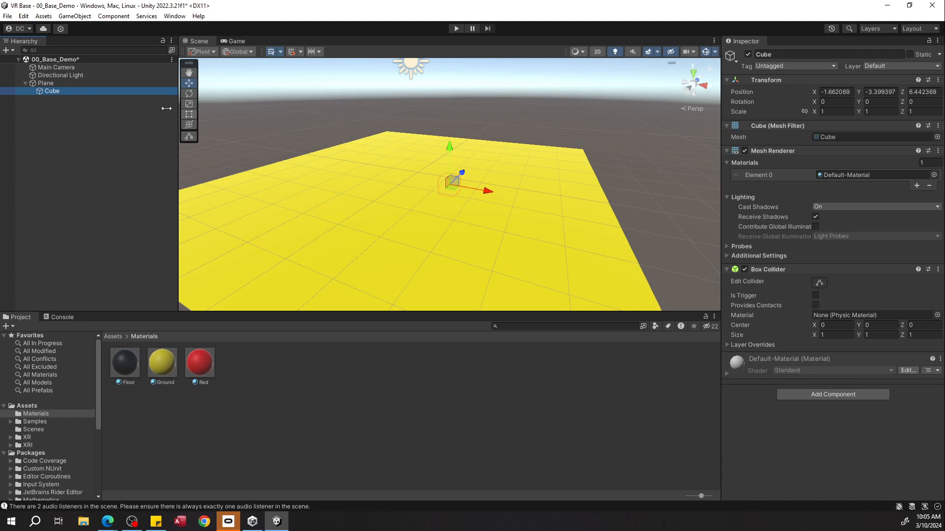
Step: Set the cube's position to 0 on the X, Y and Z axes
left_click(833, 93)
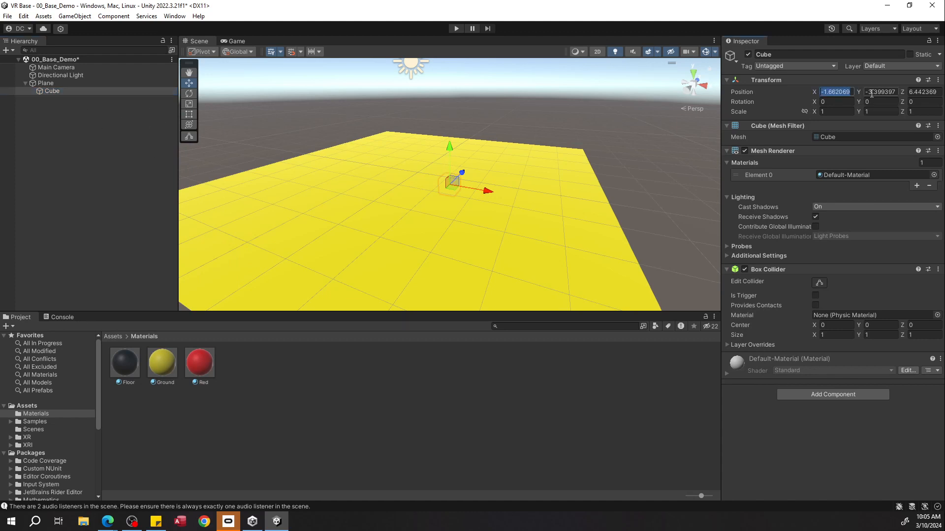
left_click_drag(860, 94, 891, 81)
double_click(881, 92)
type("0")
key("Return")
left_click(152, 138)
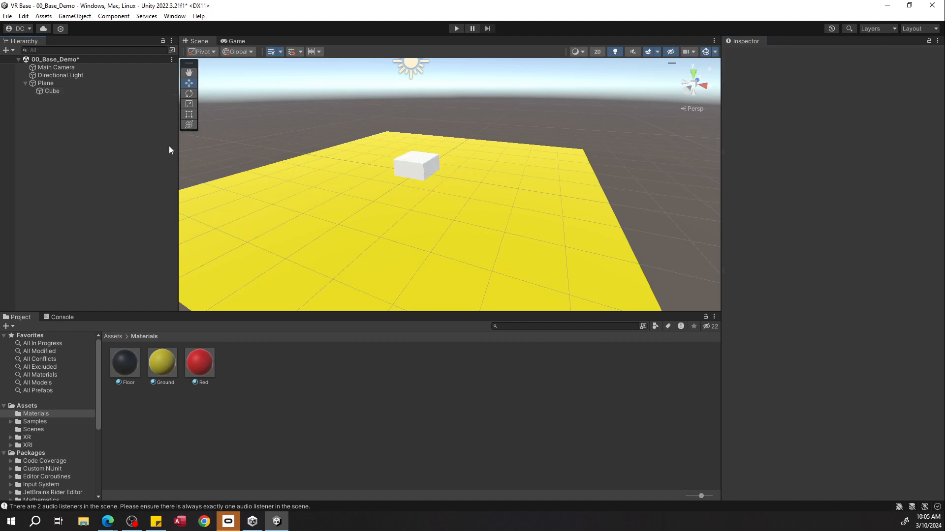
Step: Move the plane with its child cube to about -0.48 along the X axis, and undo the move
left_click(108, 83)
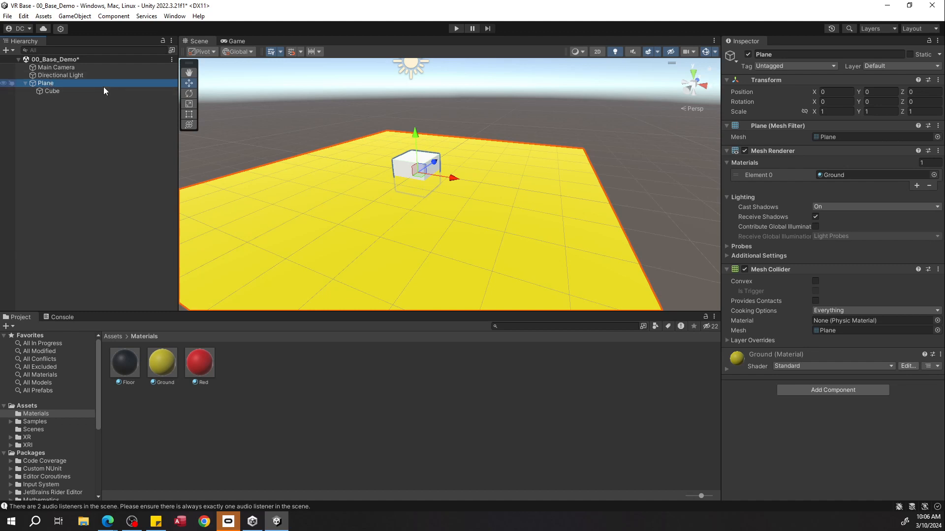
left_click_drag(451, 179, 362, 210)
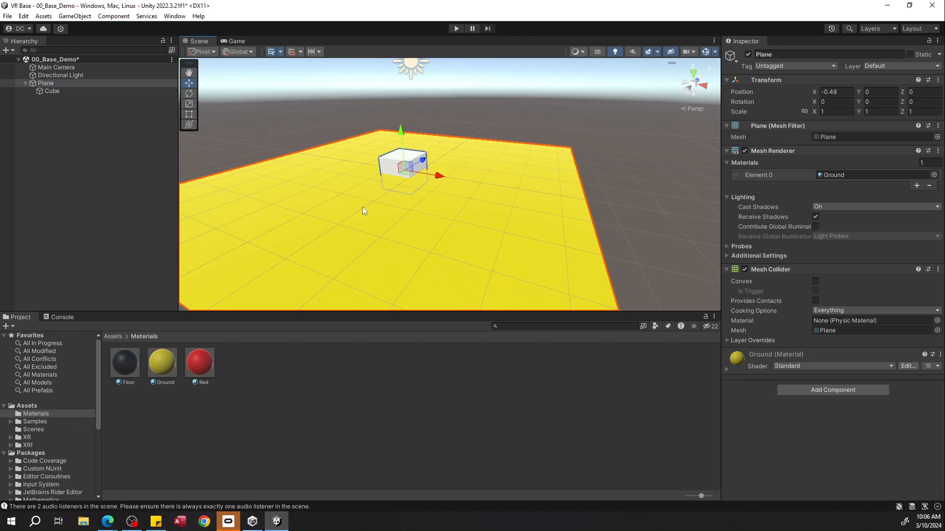
key("ctrl+z")
Step: Delete the cube that is parented to the plane
left_click(75, 121)
left_click(70, 91)
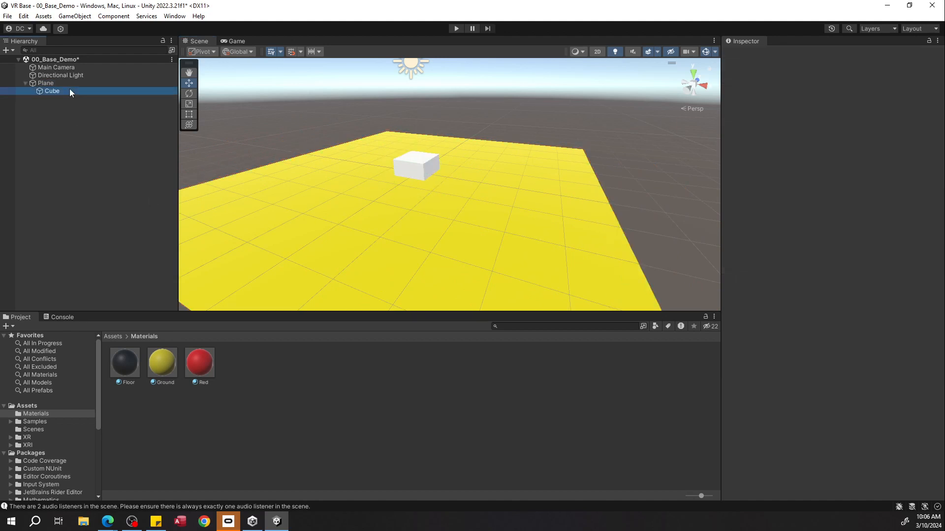
key("Delete")
Step: Create a cube directly as a child of the plane
right_click(60, 85)
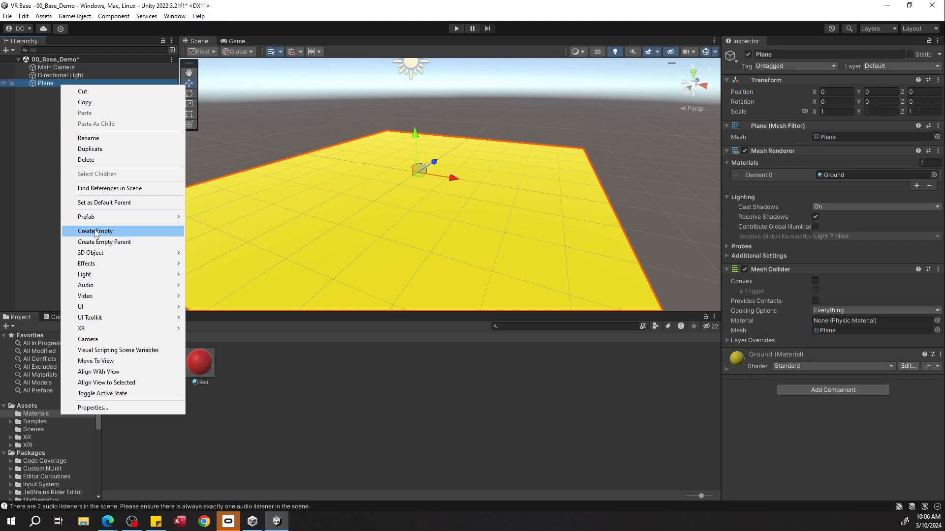
mouse_move(90, 257)
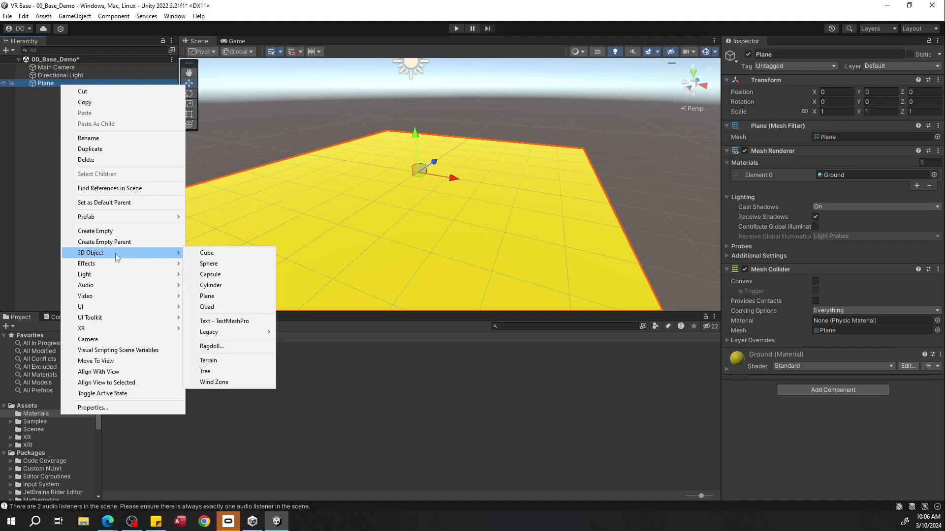
left_click(227, 260)
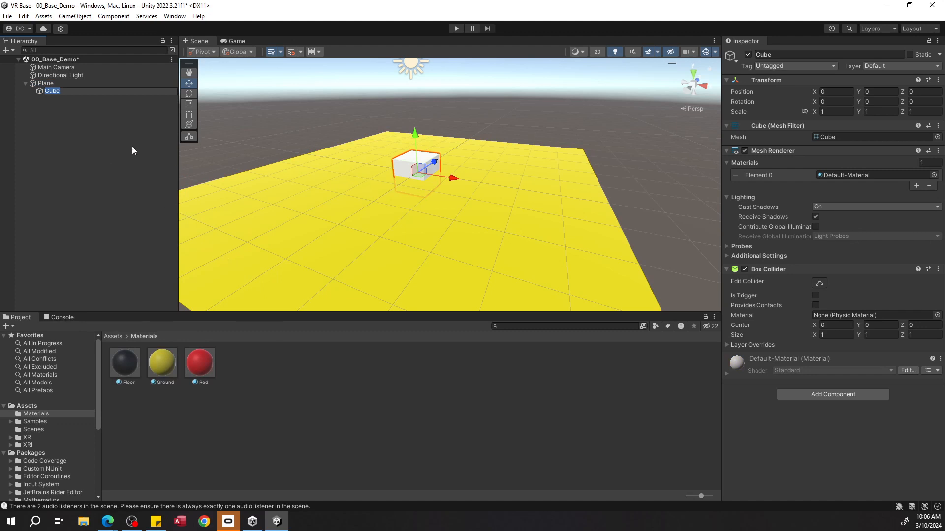
left_click(101, 151)
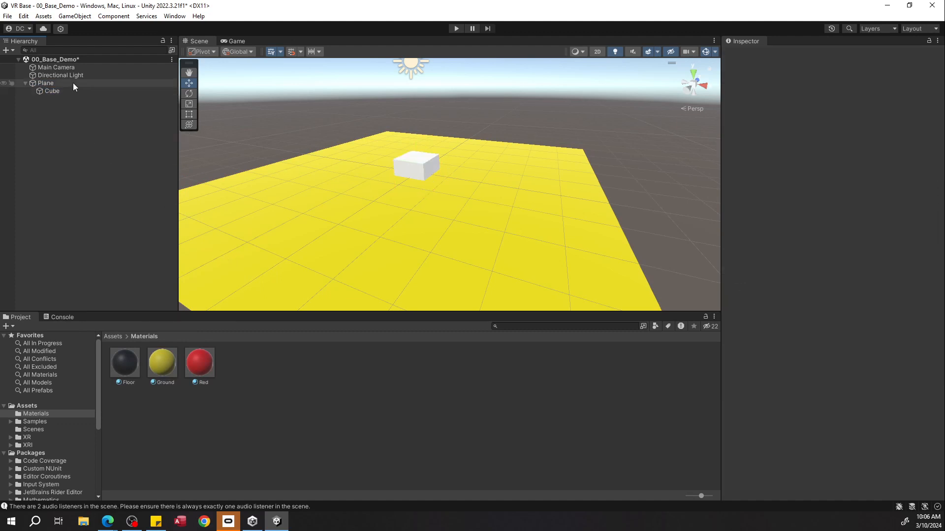
Step: Rename the plane object in the scene to Floor
right_click(73, 83)
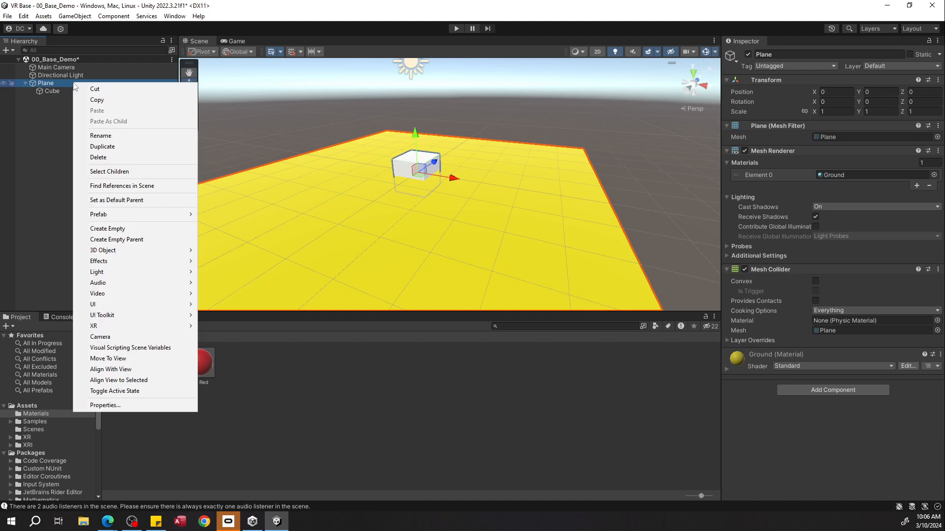
left_click(108, 138)
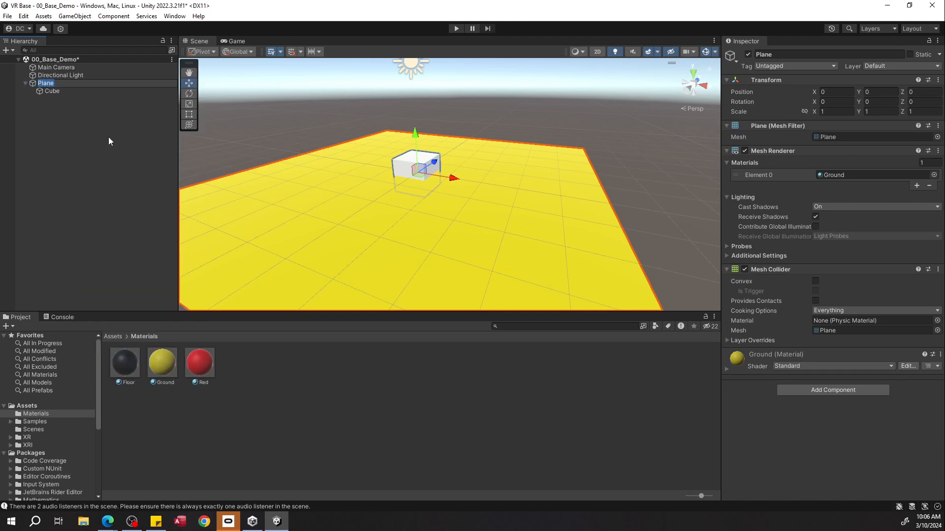
type("Floor")
key("Return")
Step: Rename the cube under Floor to TableBase
left_click(87, 92)
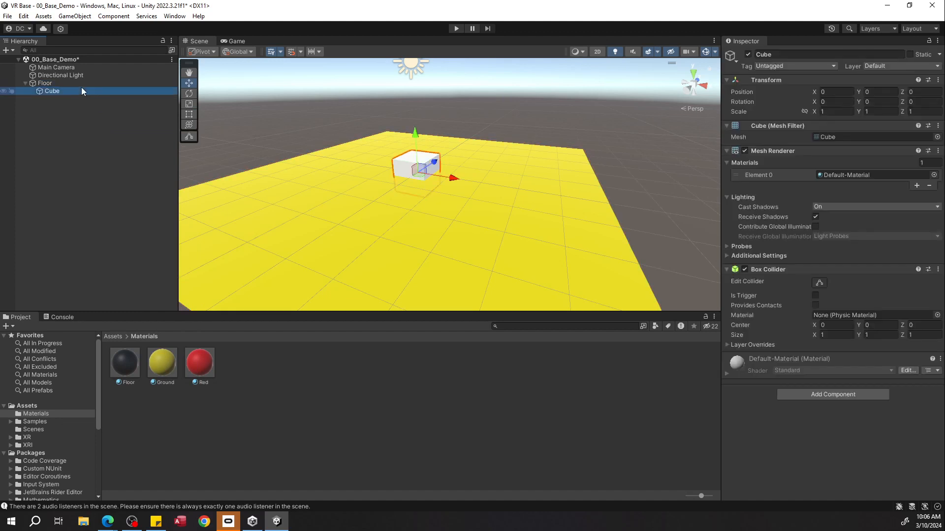
right_click(78, 89)
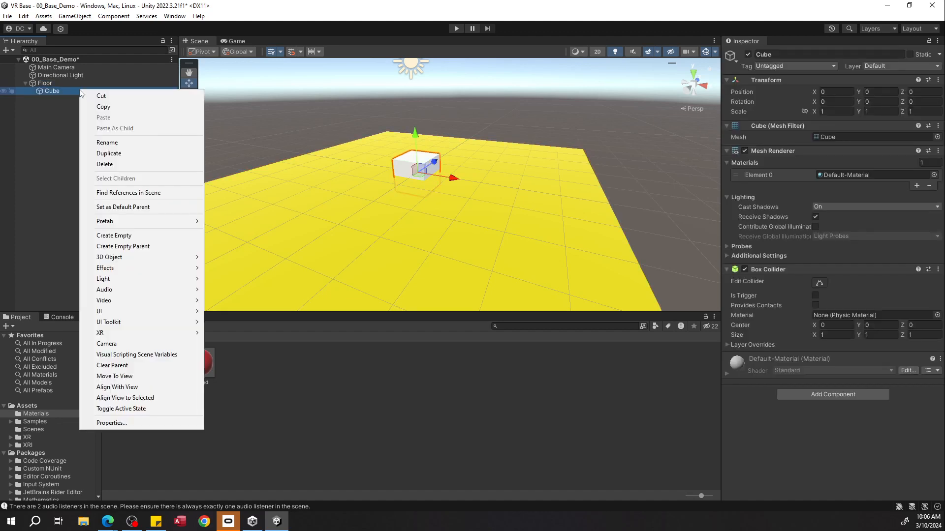
left_click(115, 142)
type("TableBase")
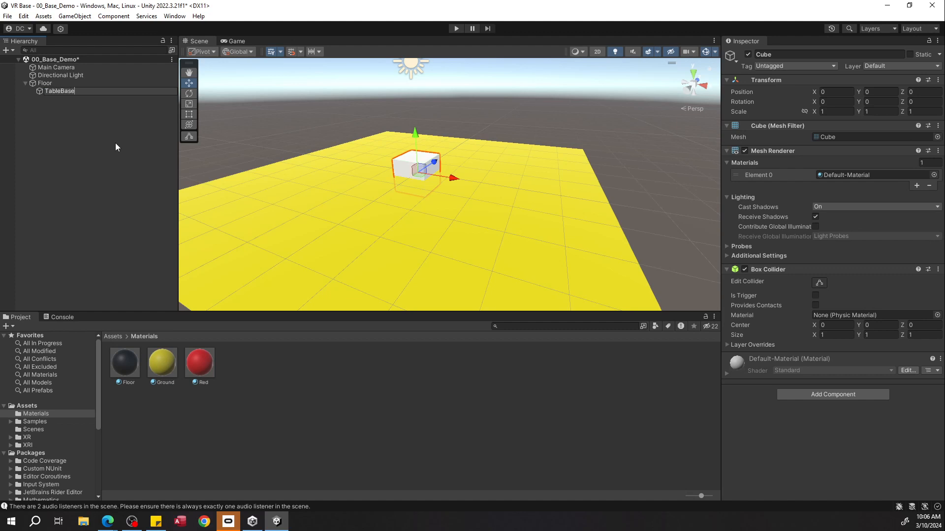
key("Return")
Step: Set TableBase's Y position to 0.5 so that the cube rests on the floor
right_click_drag(401, 177, 442, 181)
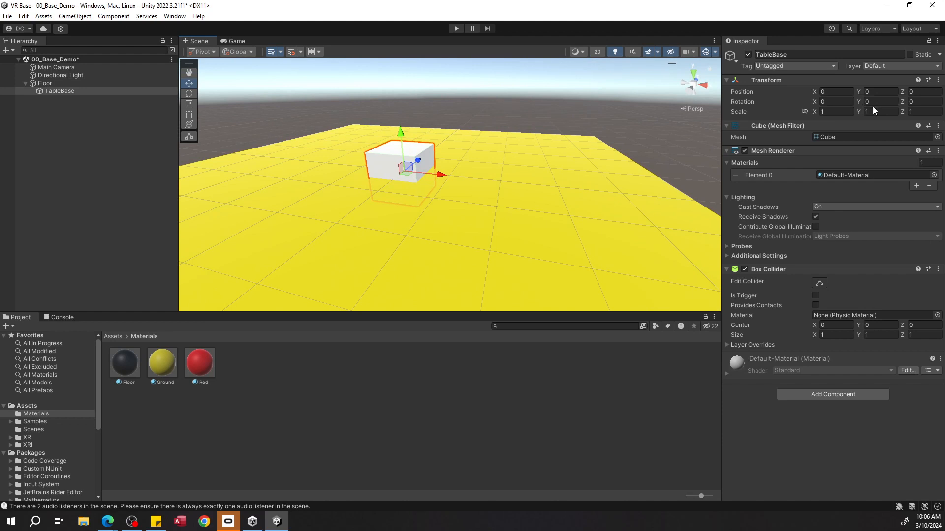
left_click(878, 93)
type("0.5")
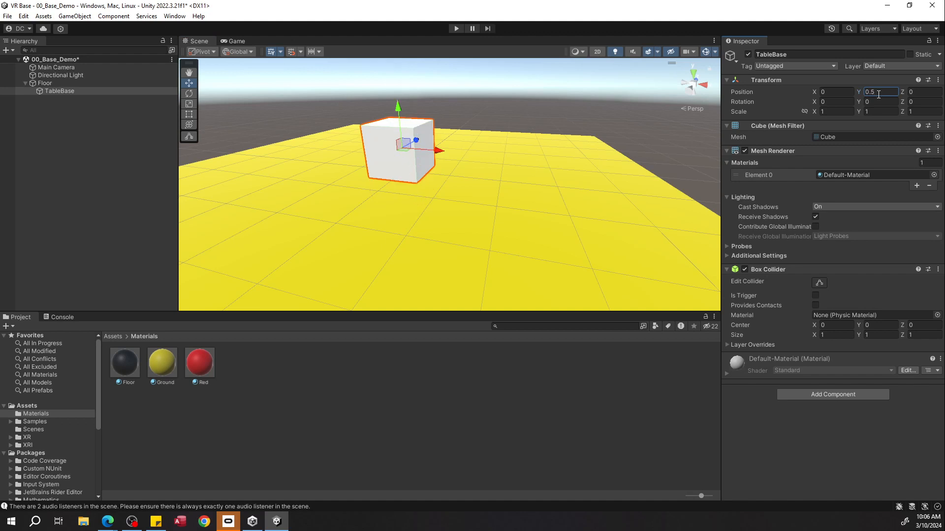
scroll(526, 158, "up", 4)
right_click_drag(527, 158, 480, 114)
scroll(480, 114, "down", 3)
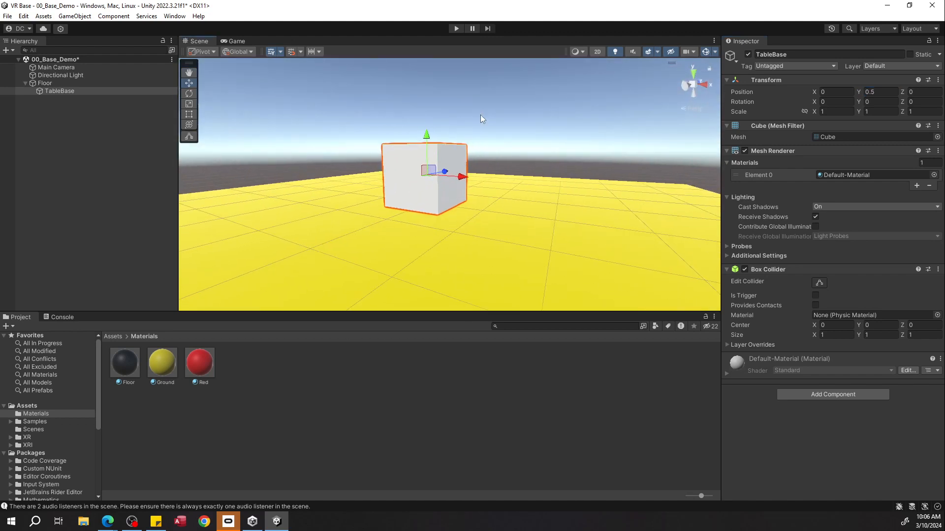
right_click_drag(442, 148, 444, 190)
scroll(445, 190, "down", 3)
left_click(68, 104)
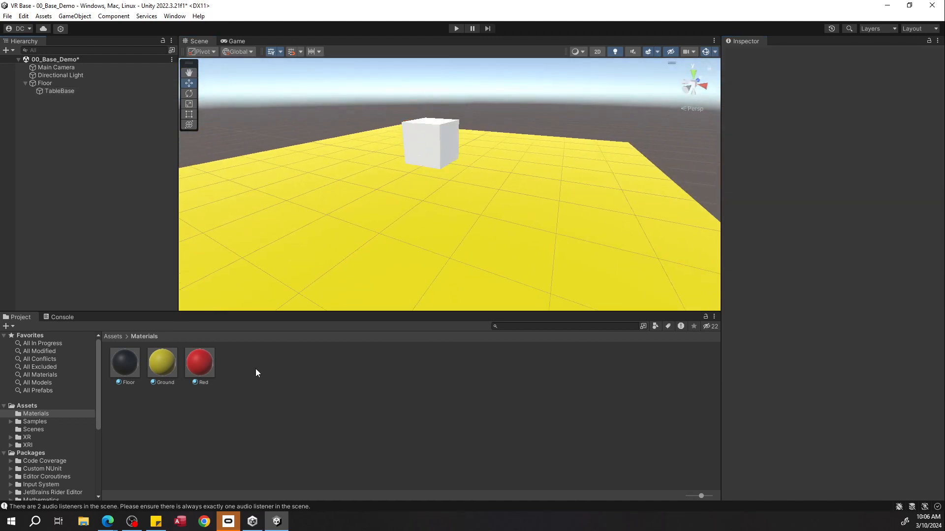
Step: Create a new material named TableBase in the Materials folder
right_click(277, 379)
mouse_move(315, 92)
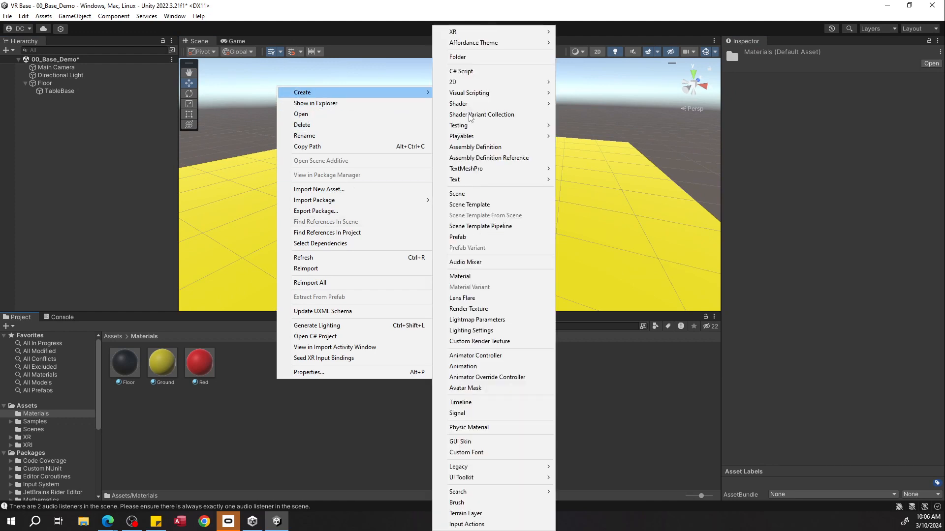
left_click(484, 277)
type("TableBase")
key("Return")
Step: Set the TableBase material's albedo to dark brown (hex 5C3319) and apply the material to the TableBase cube
left_click(864, 99)
left_click_drag(881, 171, 882, 181)
left_click_drag(927, 150, 927, 152)
left_click_drag(887, 168, 895, 179)
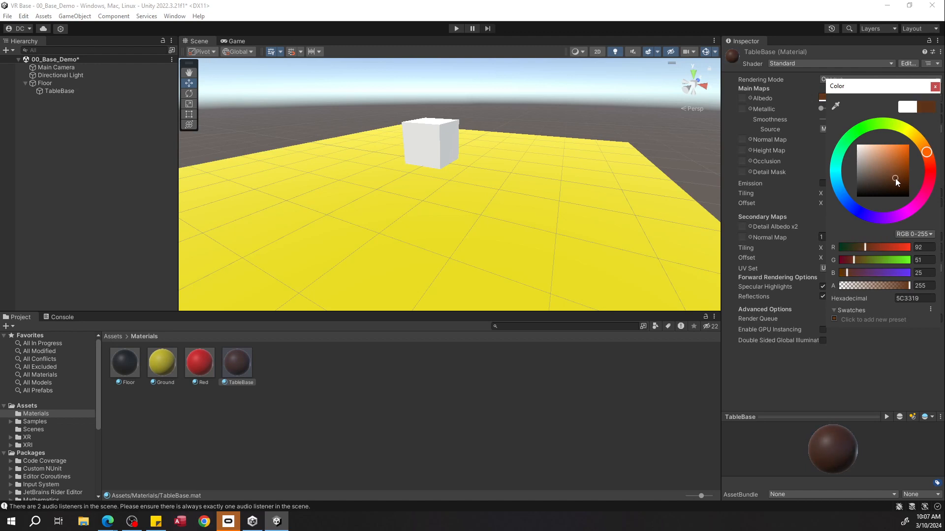
left_click(406, 381)
left_click_drag(237, 363, 435, 146)
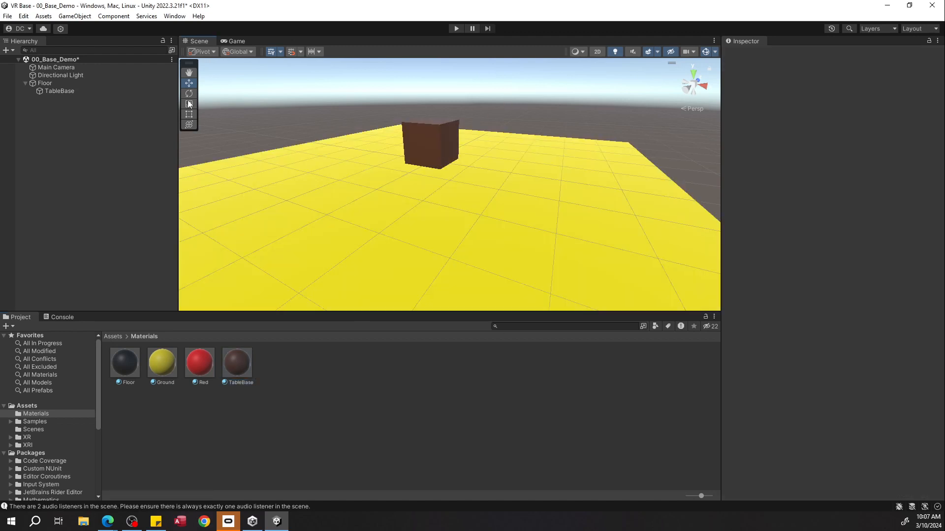
Step: Create a second cube as a child of Floor and set its Y position to 1
left_click(78, 92)
right_click(61, 84)
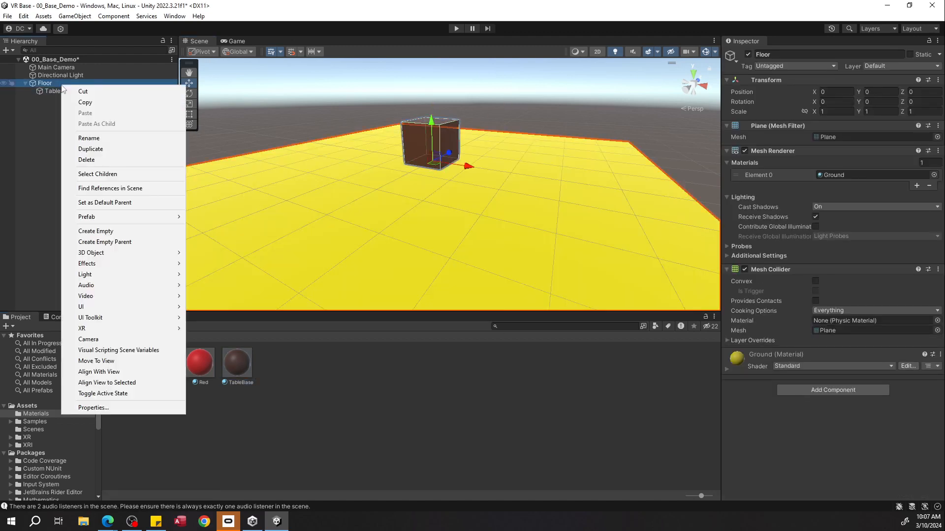
mouse_move(104, 255)
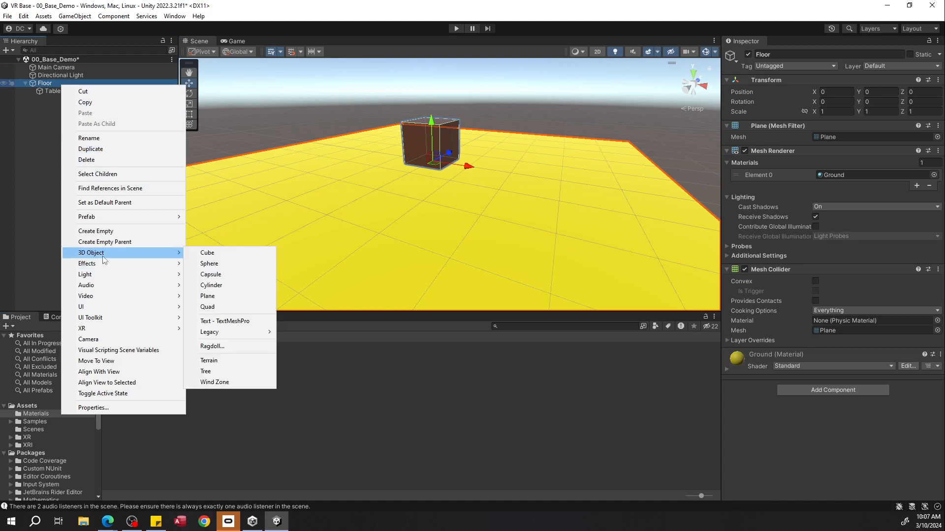
left_click(225, 256)
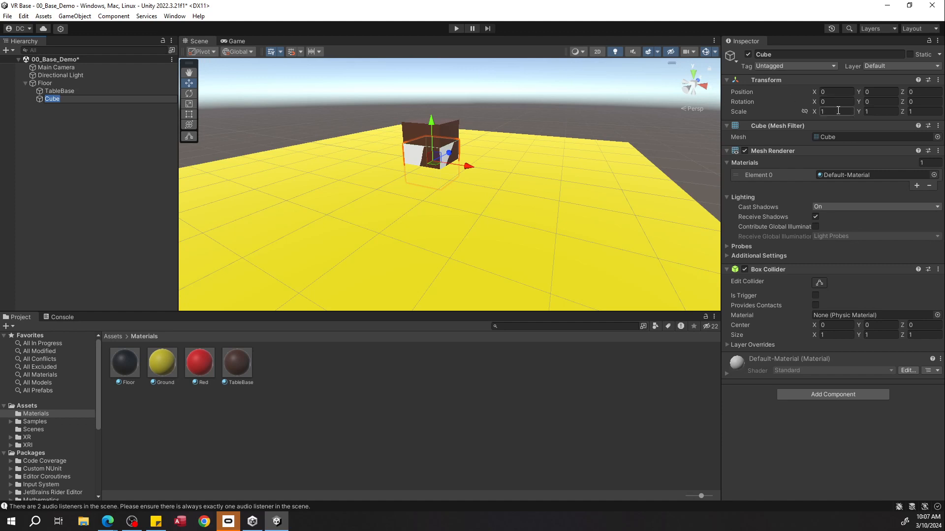
left_click(872, 92)
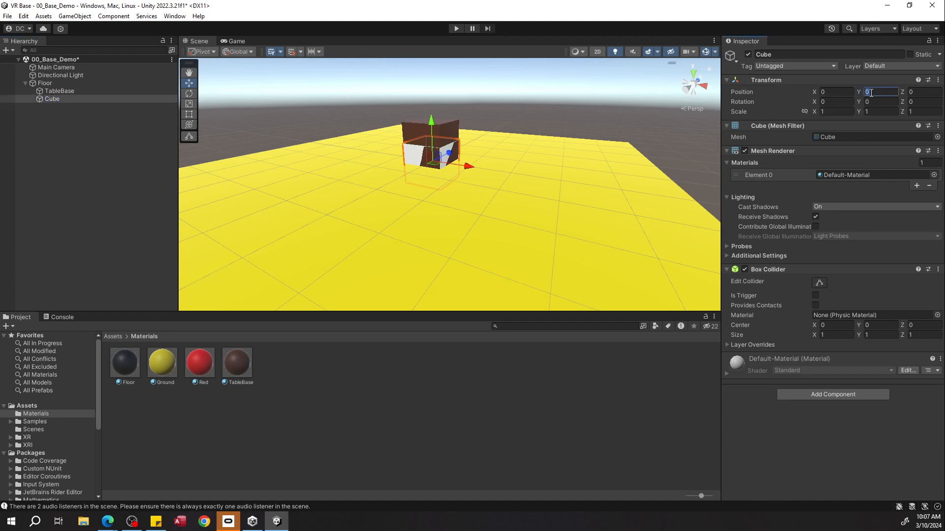
type("1")
Step: Scale the new cube to X 1.8, Y 0.2 and Z 1.6 to form a flat tabletop
left_click(834, 113)
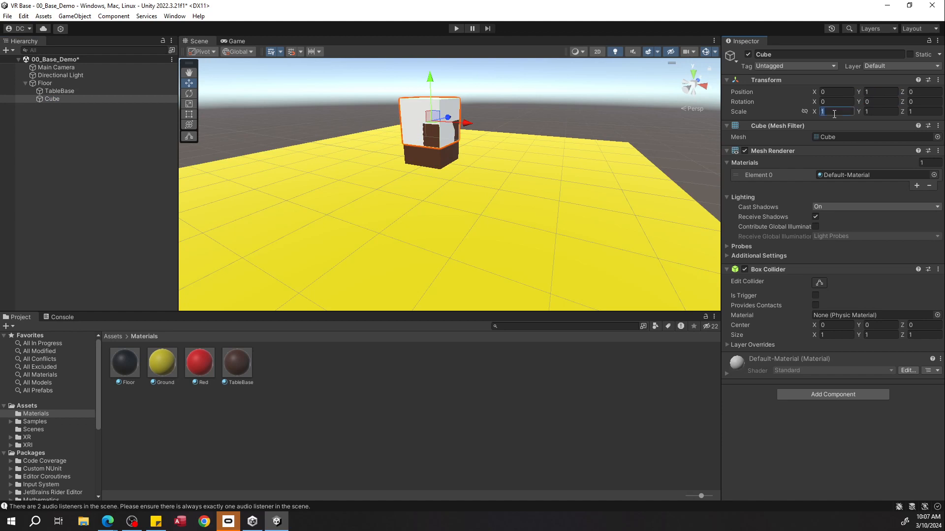
type("1.8")
left_click(877, 112)
type("0.2")
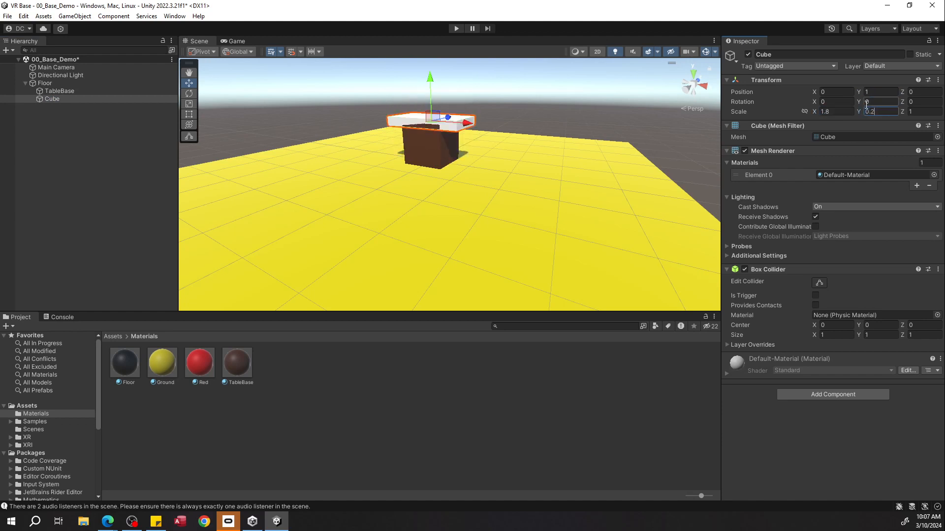
type("0.6")
right_click_drag(472, 167, 575, 137)
key("a")
key("w")
key("s")
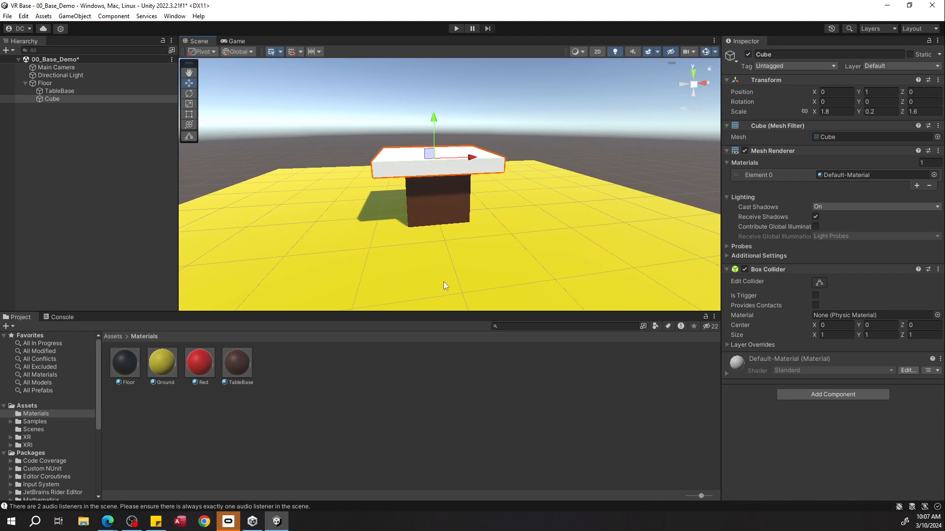
Step: Create a new material named TableTop in the Materials folder
left_click(279, 375)
right_click(280, 375)
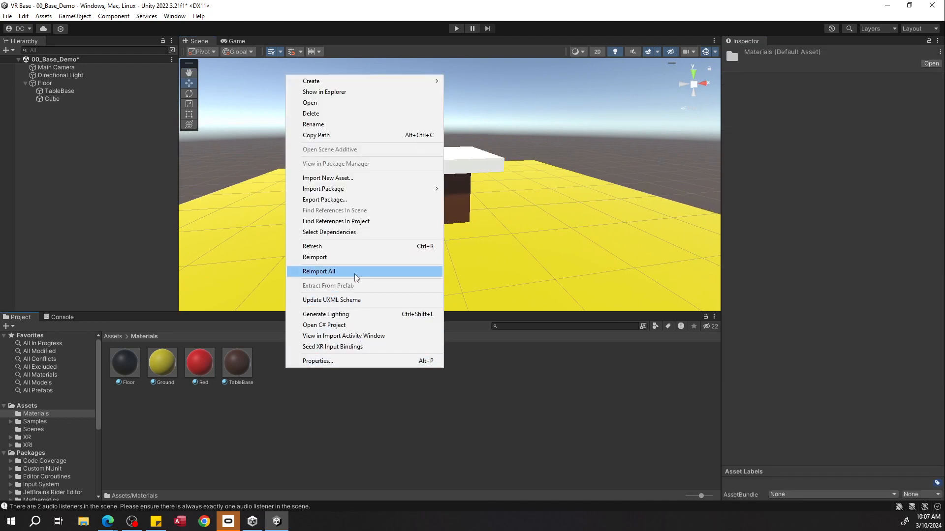
left_click(320, 386)
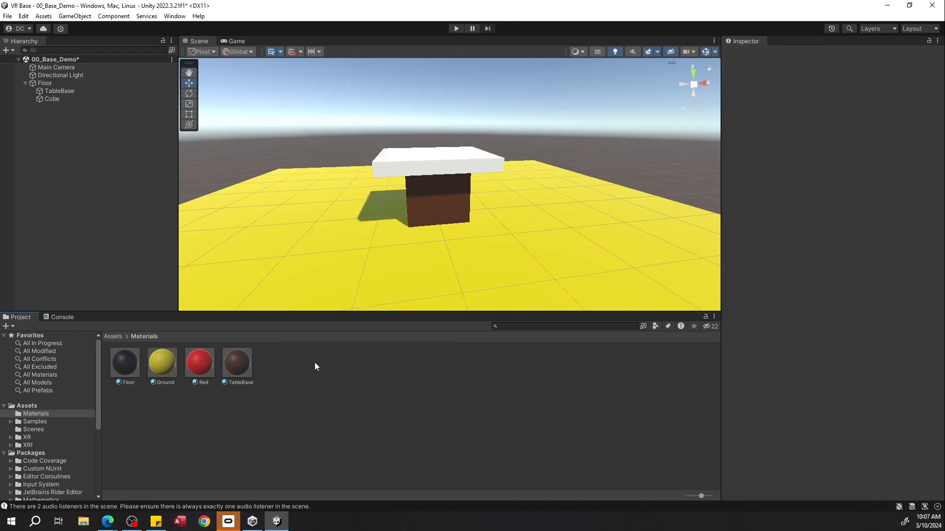
right_click(319, 374)
mouse_move(389, 76)
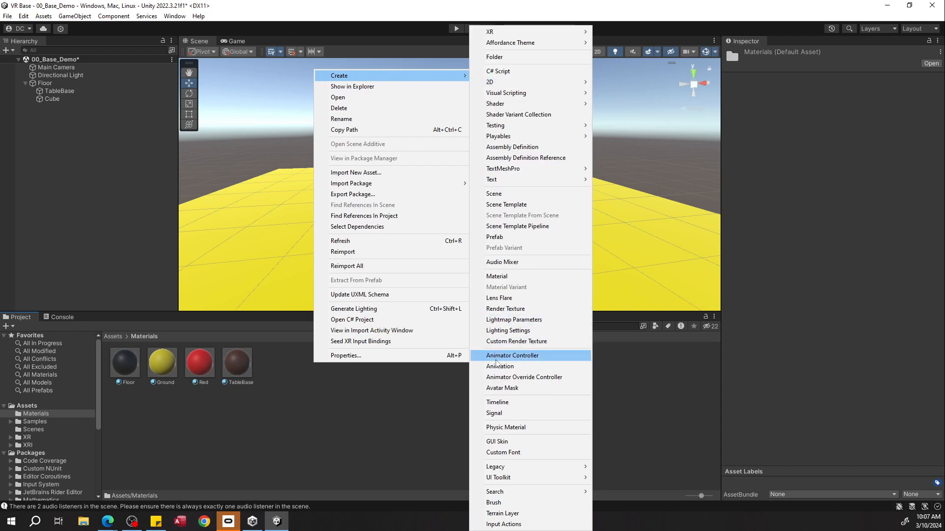
left_click(512, 279)
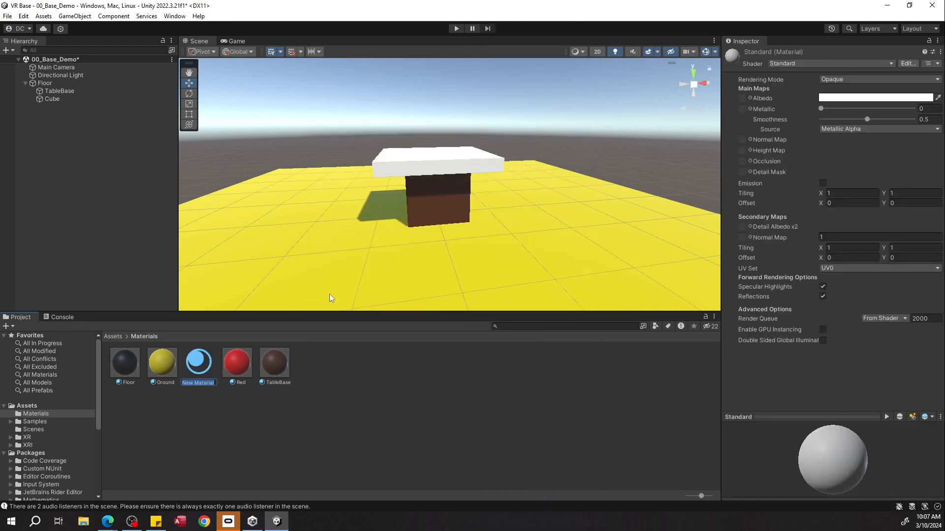
type("TableTop")
key("Return")
Step: Set the TableTop material's albedo to green (hex 3DD21B) and apply the material to the tabletop cube
left_click(876, 98)
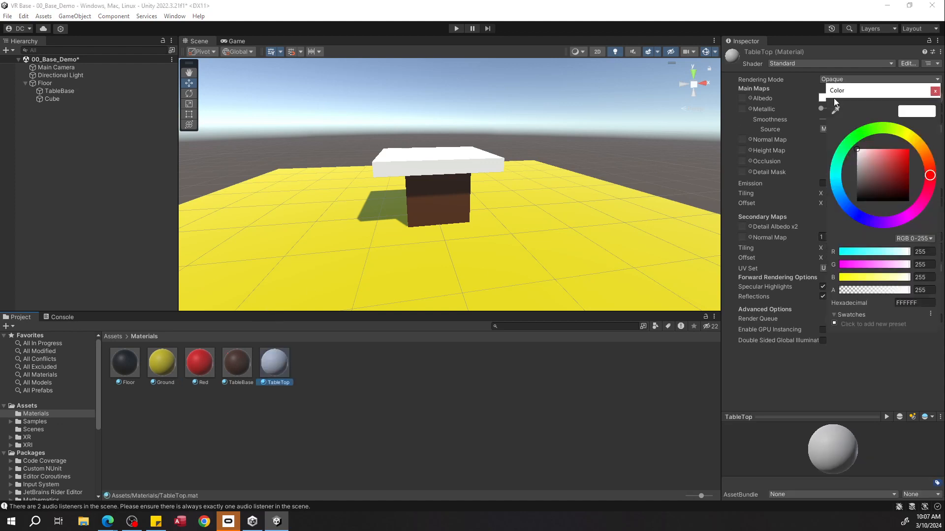
left_click(867, 131)
left_click(902, 158)
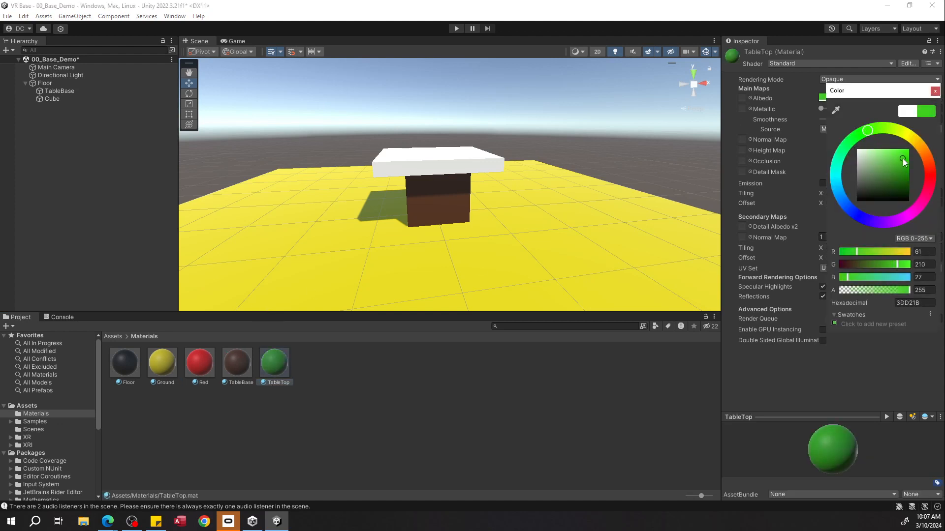
left_click_drag(275, 363, 472, 156)
right_click_drag(522, 117, 475, 125)
key("w")
key("s")
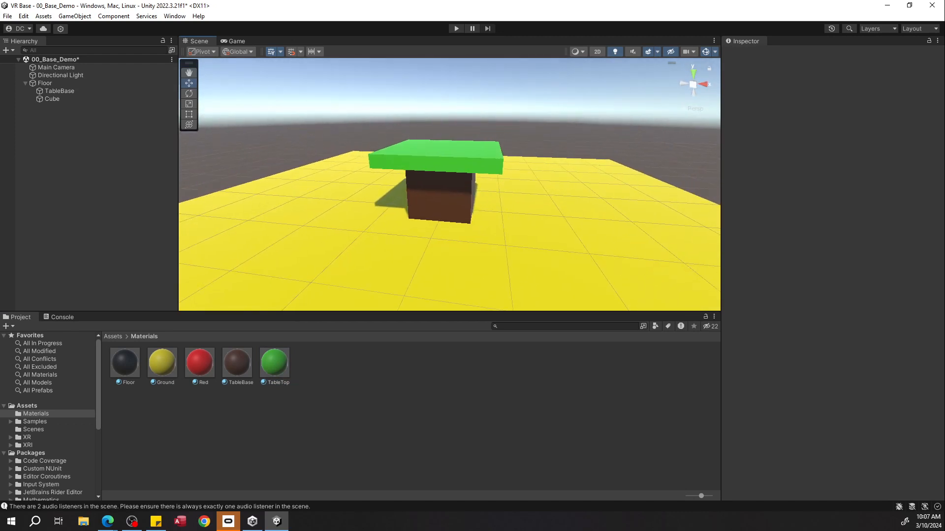
Step: Move the Floor together with its child cubes in the scene, and undo the move
left_click(45, 84)
left_click_drag(474, 209, 403, 164)
key("ctrl+z")
key("ctrl+z")
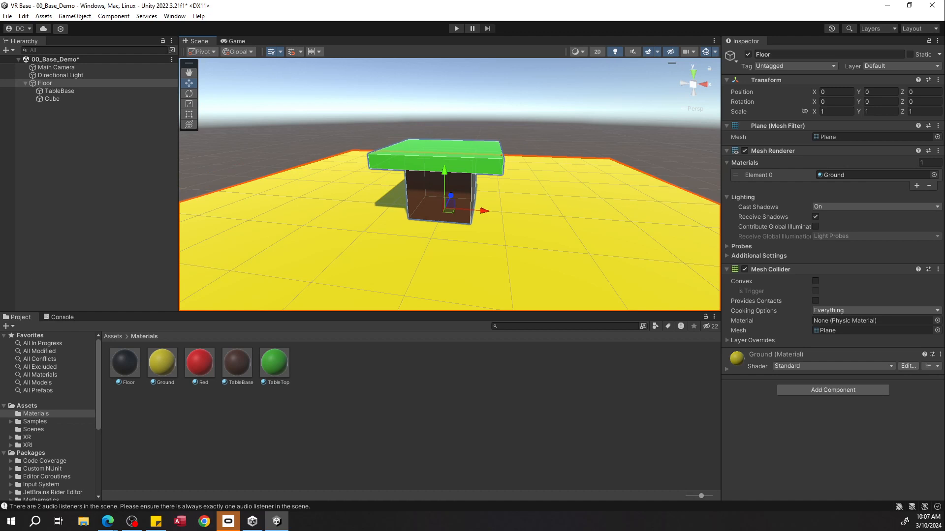
Step: Create an empty object named VRObjects at the root of the scene
left_click(369, 394)
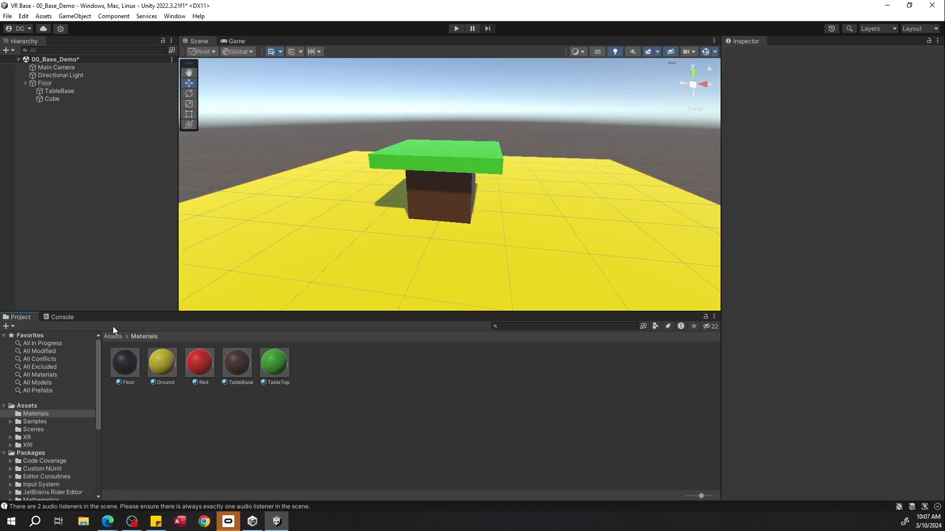
left_click(106, 337)
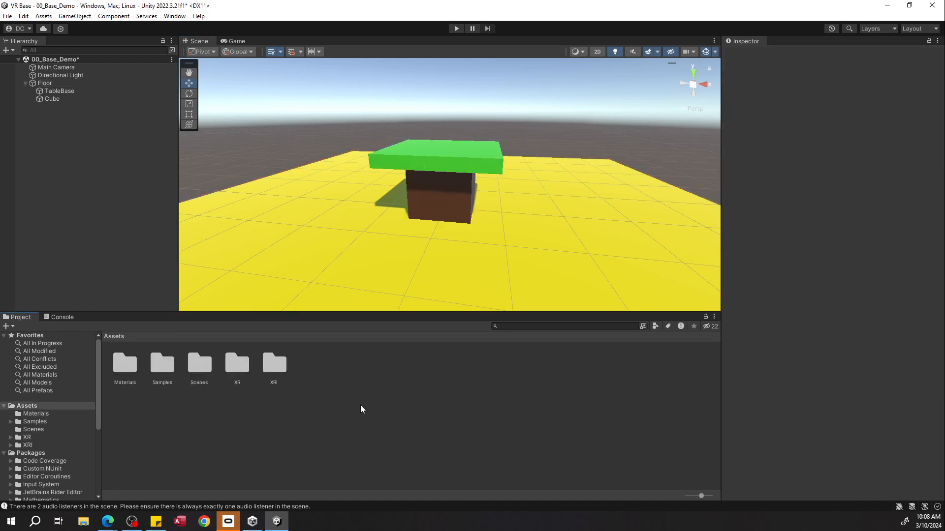
right_click(57, 130)
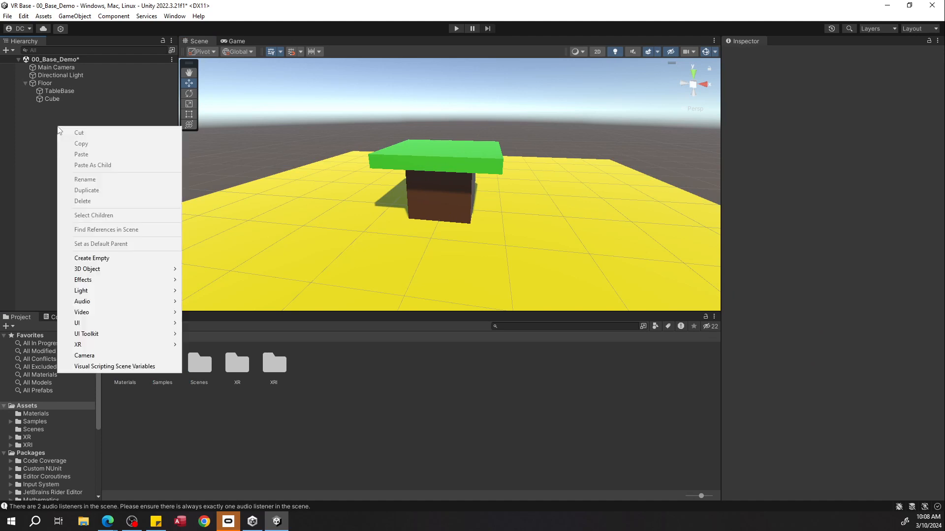
left_click(98, 258)
type("VRObjec")
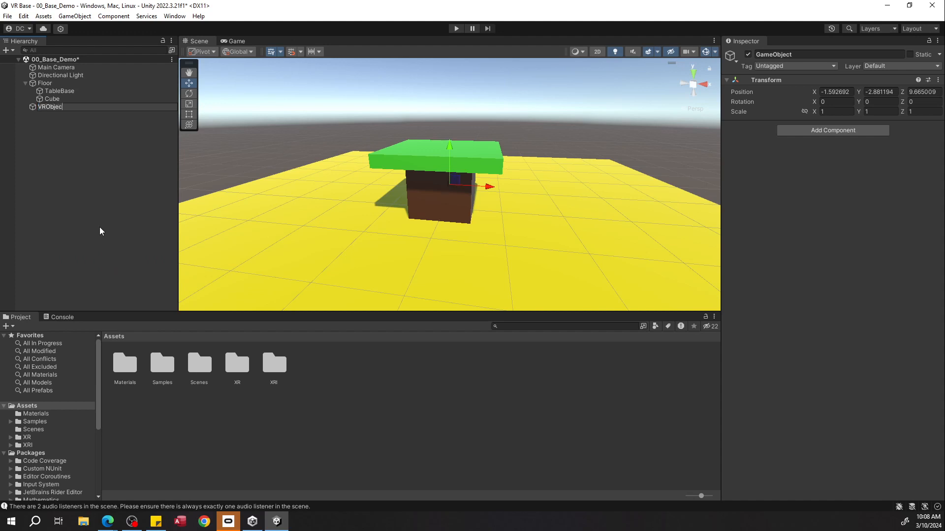
key("Return")
right_click(78, 137)
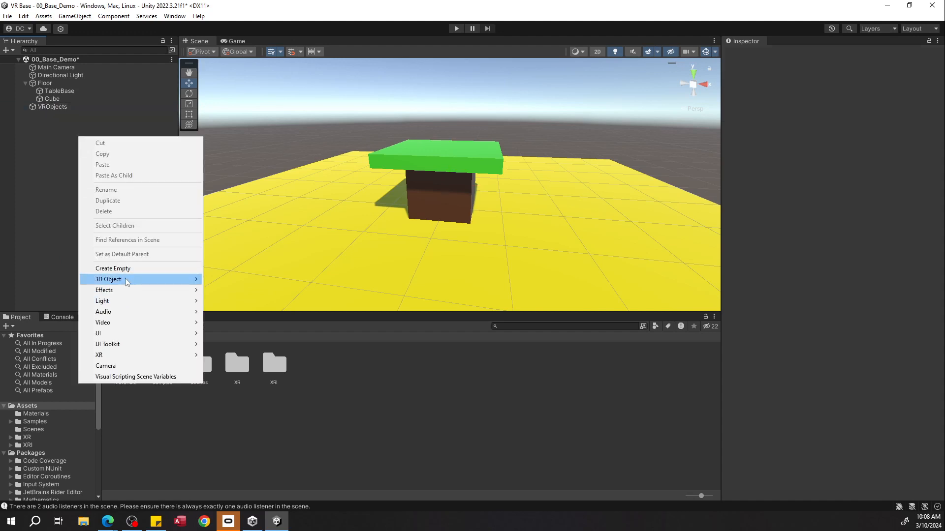
mouse_move(125, 279)
left_click(51, 158)
Step: Set the VRObjects position to X 0, Y 0 and Z 0
left_click(52, 107)
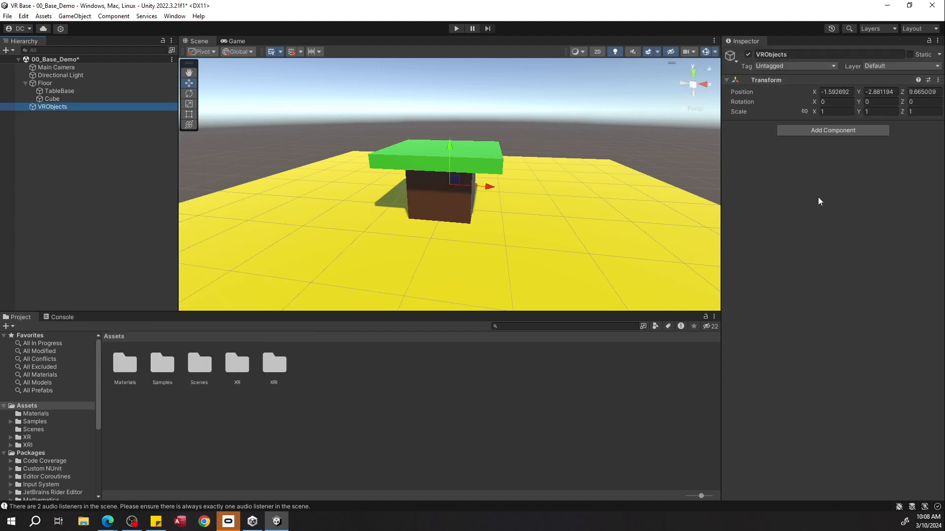
left_click(837, 92)
type("0")
left_click(881, 91)
type("0")
left_click(914, 92)
type("0")
left_click(858, 191)
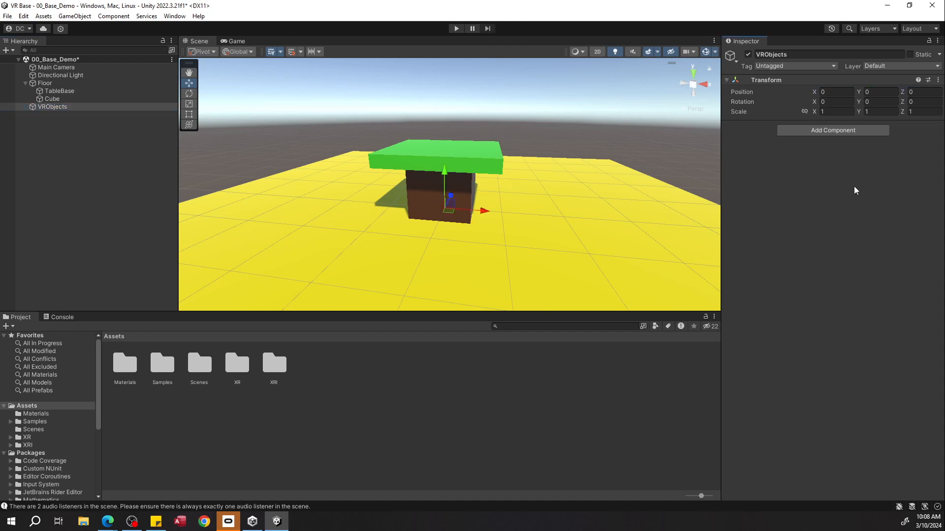
Step: Create a cube and a cylinder as children of VRObjects
right_click_drag(546, 149, 498, 166)
key("d")
left_click(94, 152)
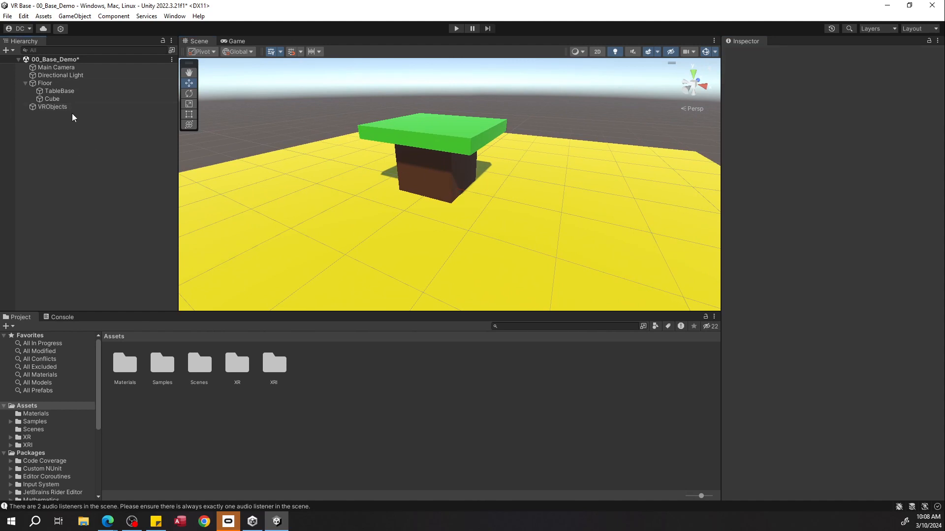
right_click(54, 134)
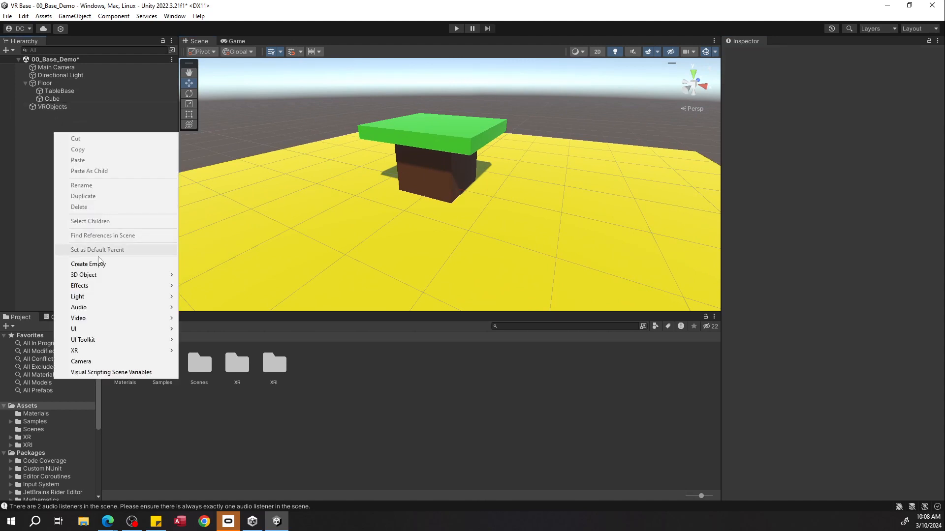
right_click(59, 107)
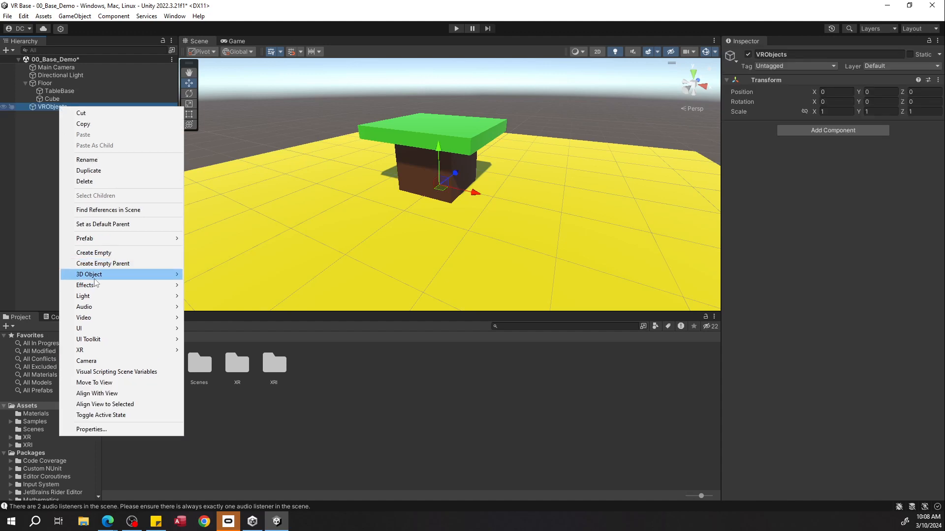
mouse_move(93, 274)
left_click(240, 276)
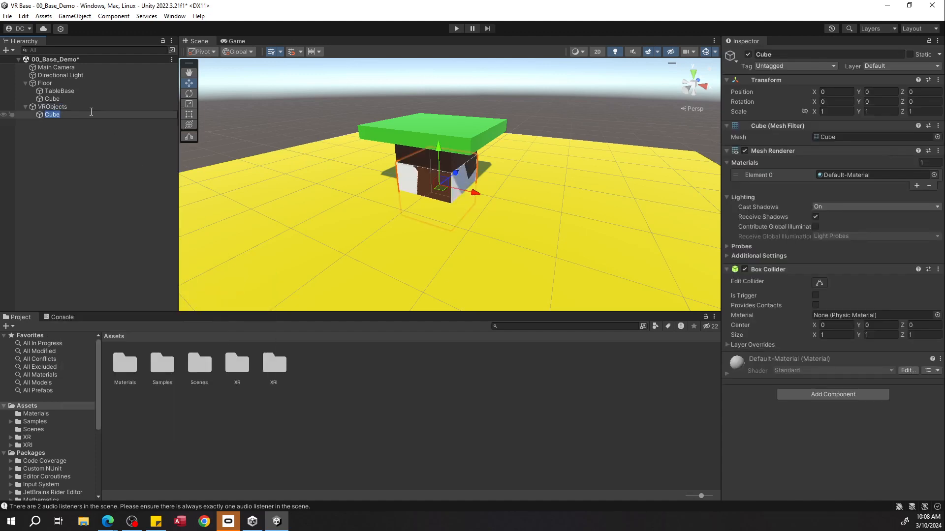
left_click(84, 108)
right_click(84, 108)
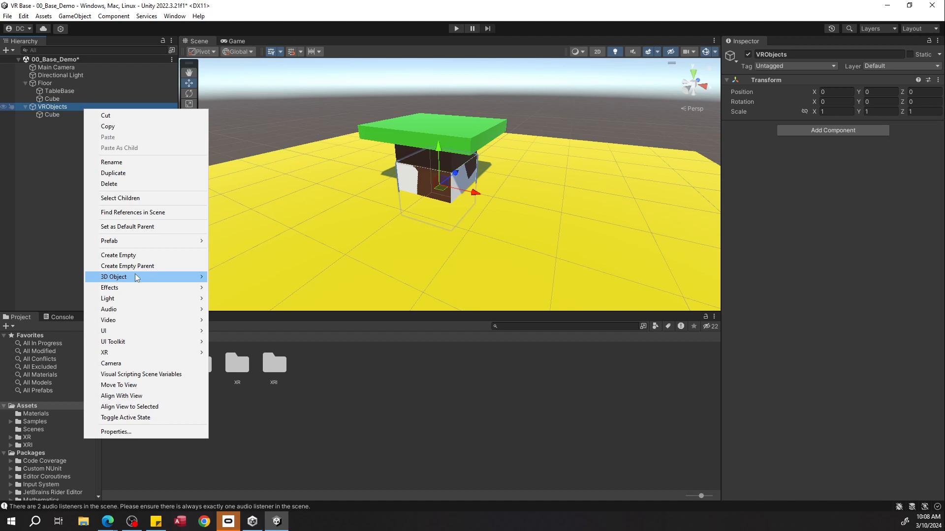
mouse_move(138, 277)
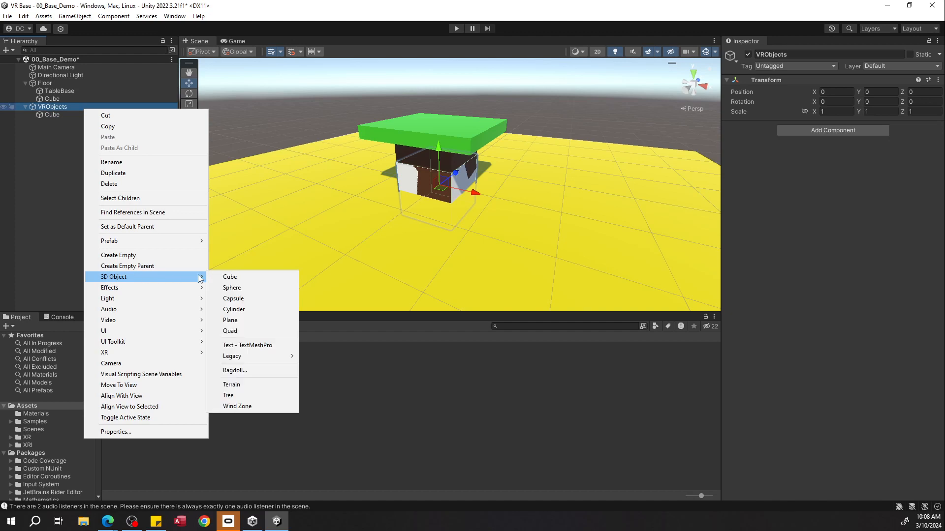
left_click(240, 309)
Step: Add a capsule and a sphere as further children of VRObjects
left_click(87, 107)
right_click(87, 108)
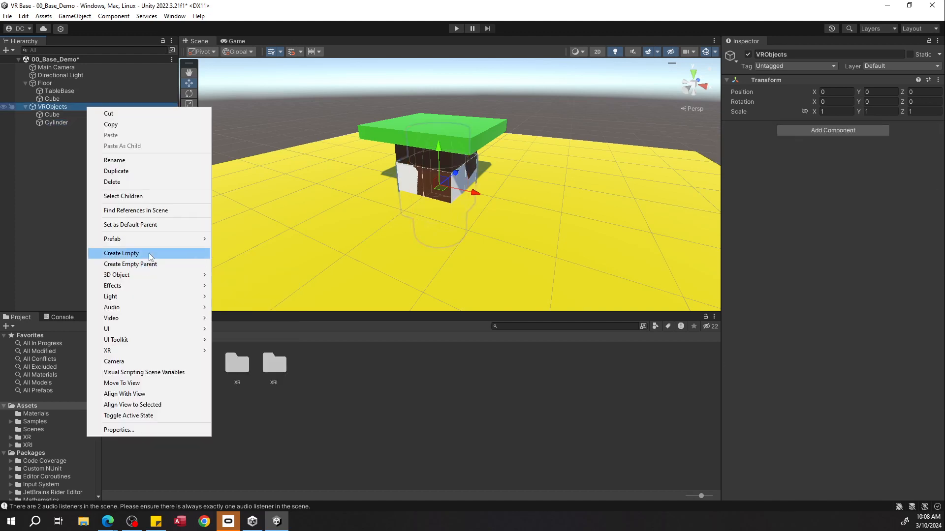
mouse_move(145, 275)
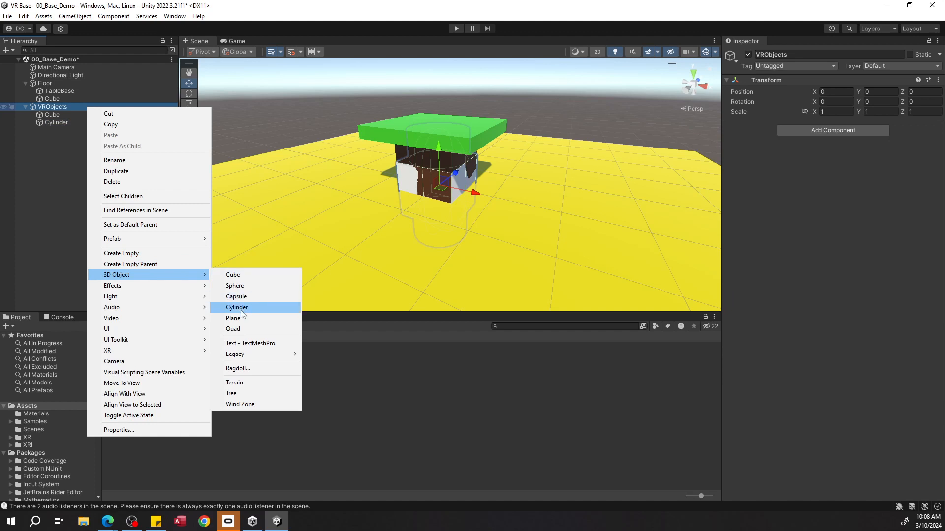
left_click(242, 297)
left_click(53, 107)
right_click(78, 108)
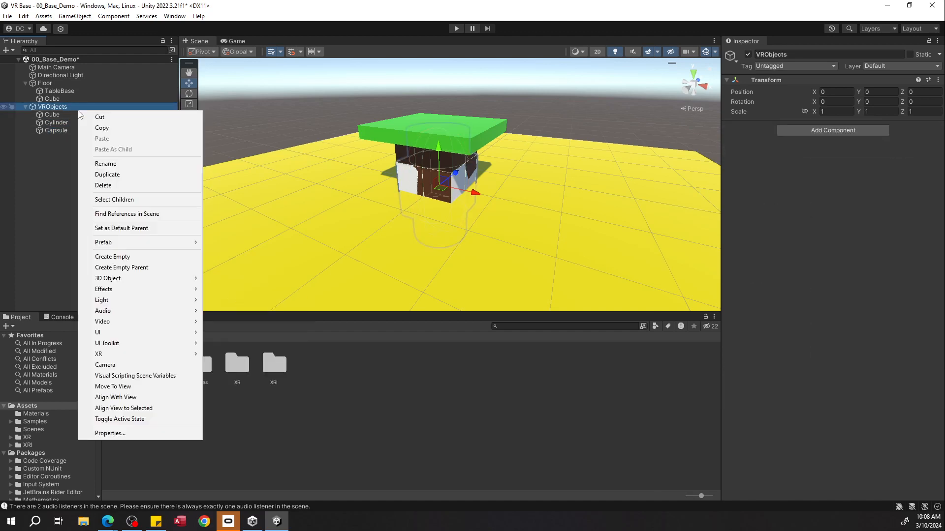
mouse_move(123, 279)
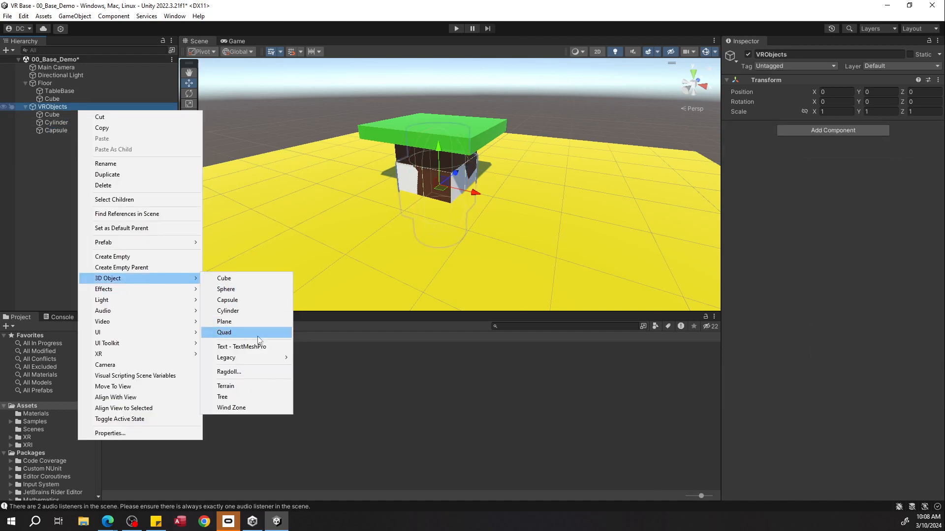
left_click(250, 293)
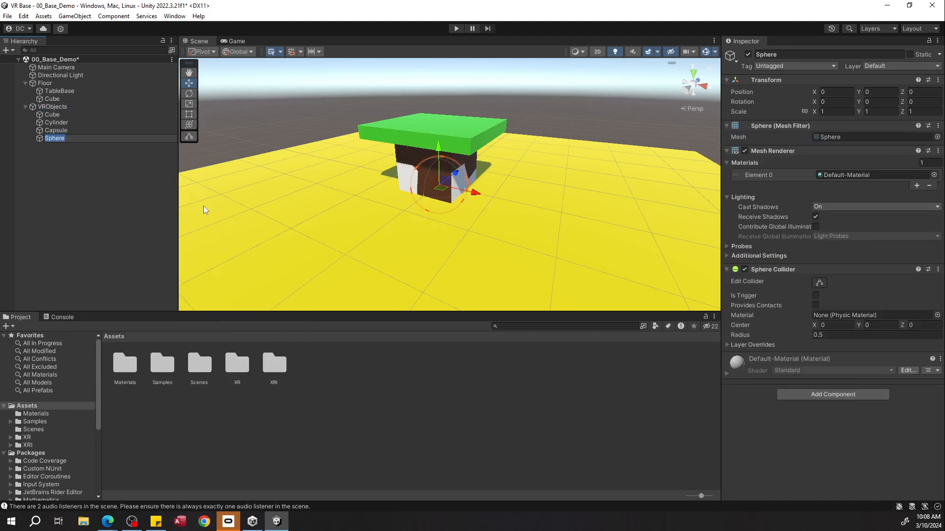
Step: Set the Y position of all four VRObjects children to 1
left_click(52, 114)
left_click(146, 139, "shift")
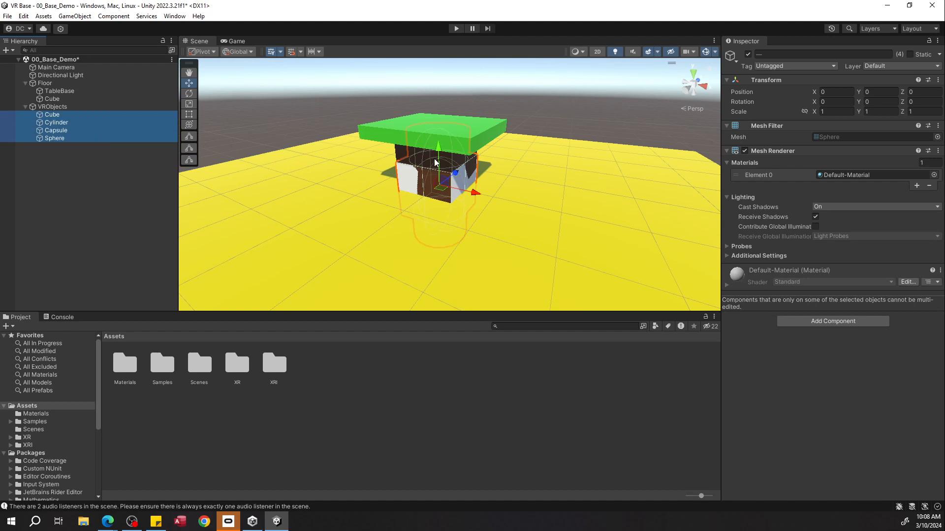
left_click(868, 92)
type("1")
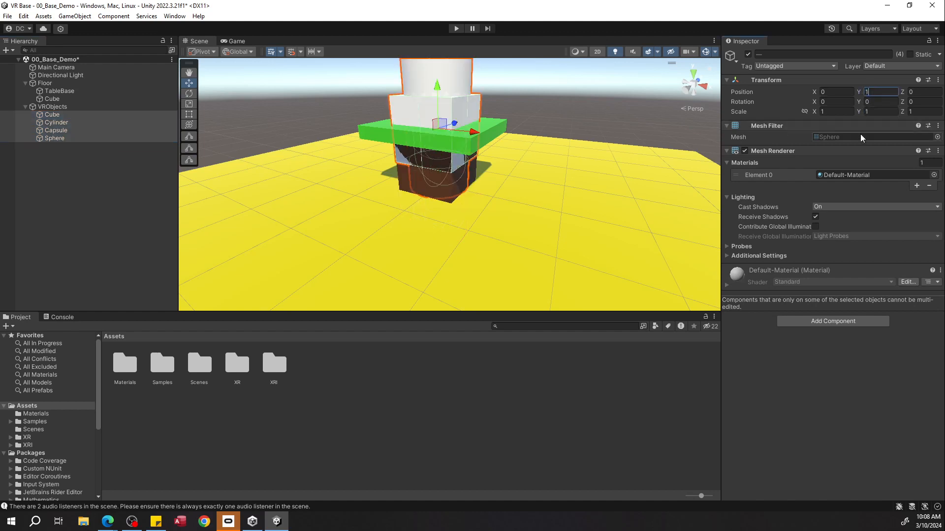
Step: Scale the four VRObjects children to 0.25 in X, Y and Z
left_click(842, 112)
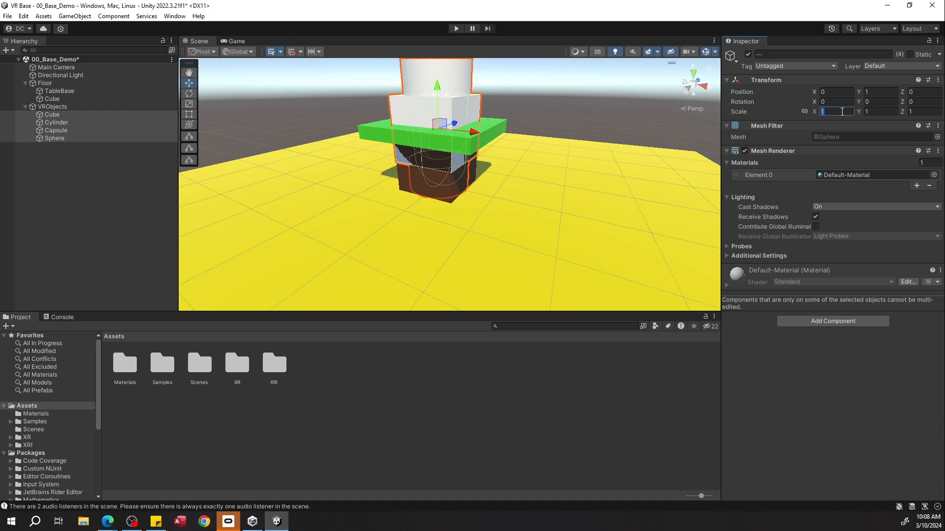
type(".25")
left_click(871, 109)
type(".25")
left_click(920, 112)
type("0.25")
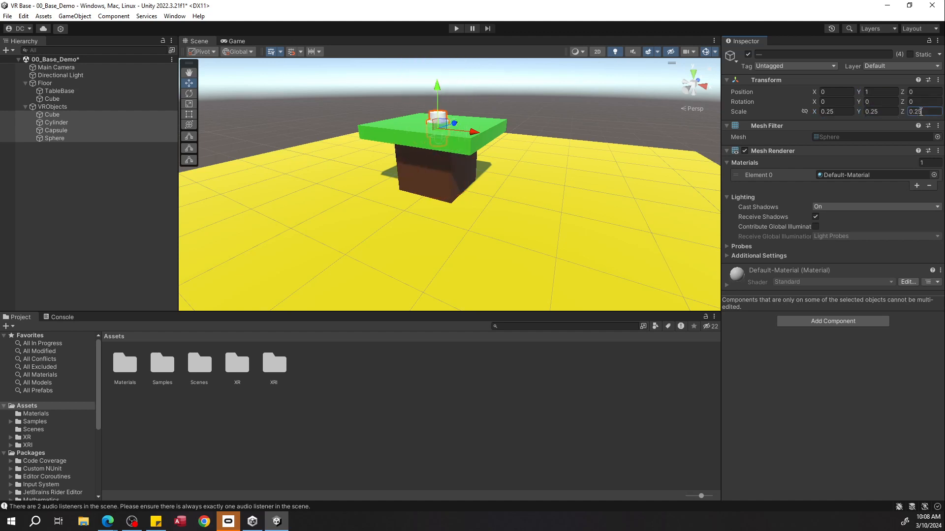
Step: Line up the cylinder (X about -0.62, Y about 1.36), cube (X about -0.24, Y about 1.25), sphere and capsule side by side on the tabletop
key("w")
right_click_drag(575, 118, 461, 121)
left_click(540, 98)
key("s")
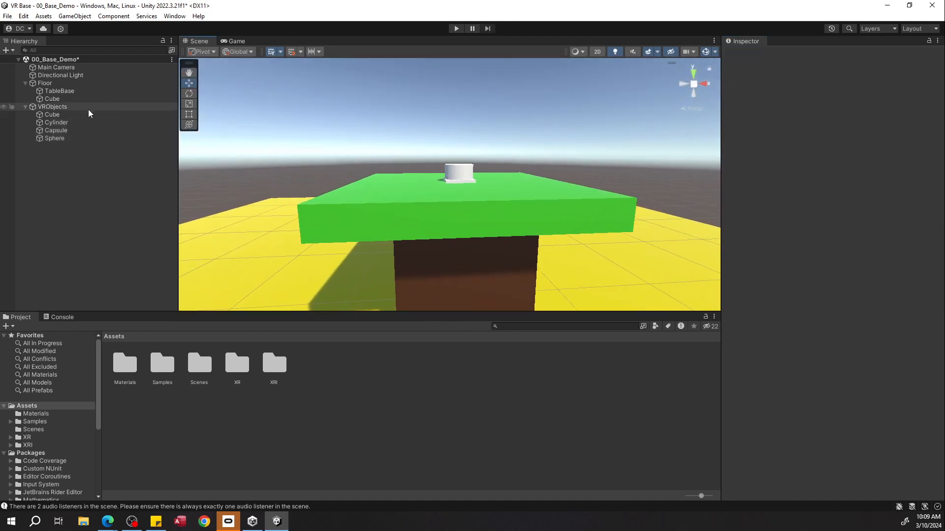
left_click(90, 114)
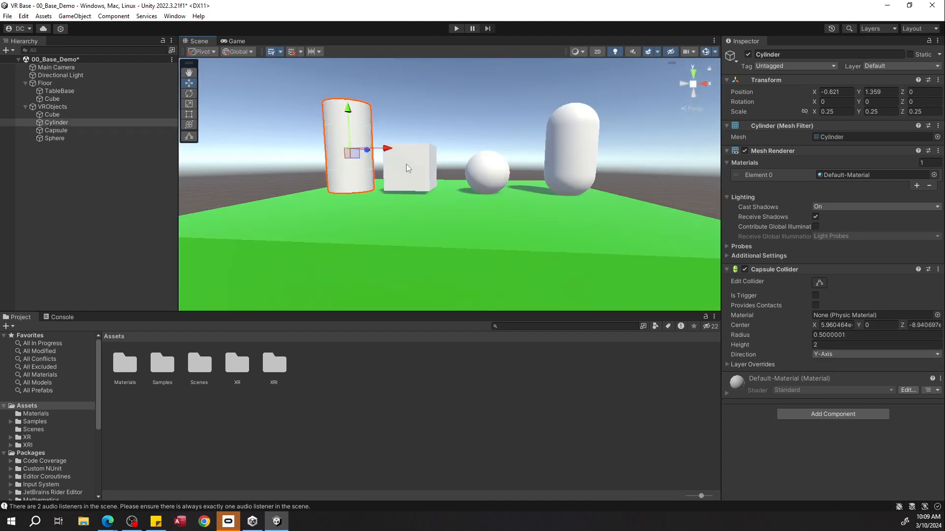
left_click(406, 168)
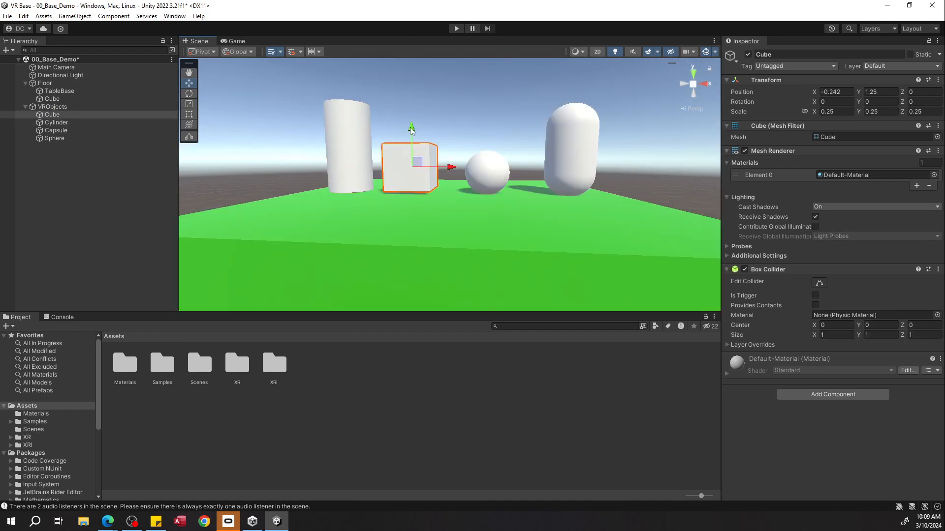
left_click_drag(409, 170, 542, 168, "alt")
key("w")
right_click_drag(542, 168, 542, 168)
key("s")
Step: Duplicate the Ground, Red, TableBase and TableTop materials in the Materials folder
left_click(131, 371)
double_click(131, 371)
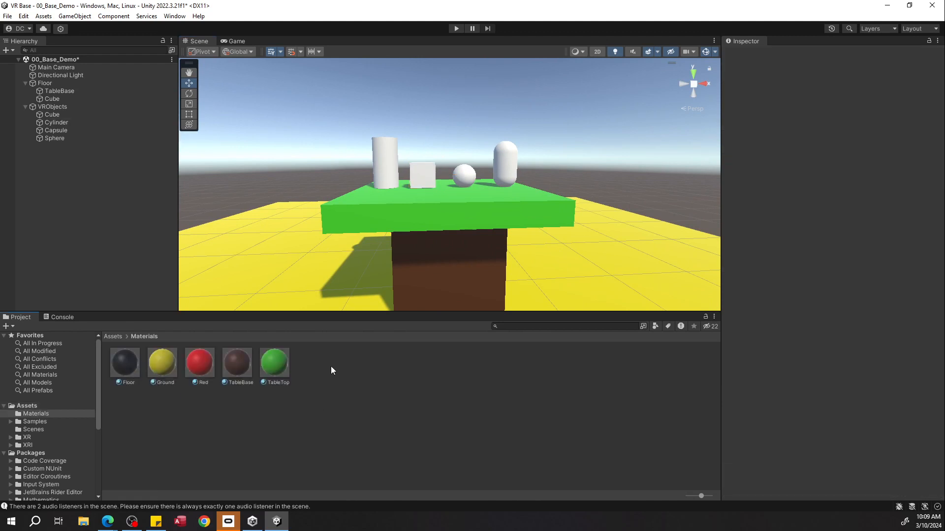
right_click(330, 366)
left_click(324, 368)
left_click(162, 363)
left_click(279, 369, "shift")
key("ctrl+d")
left_click(283, 414)
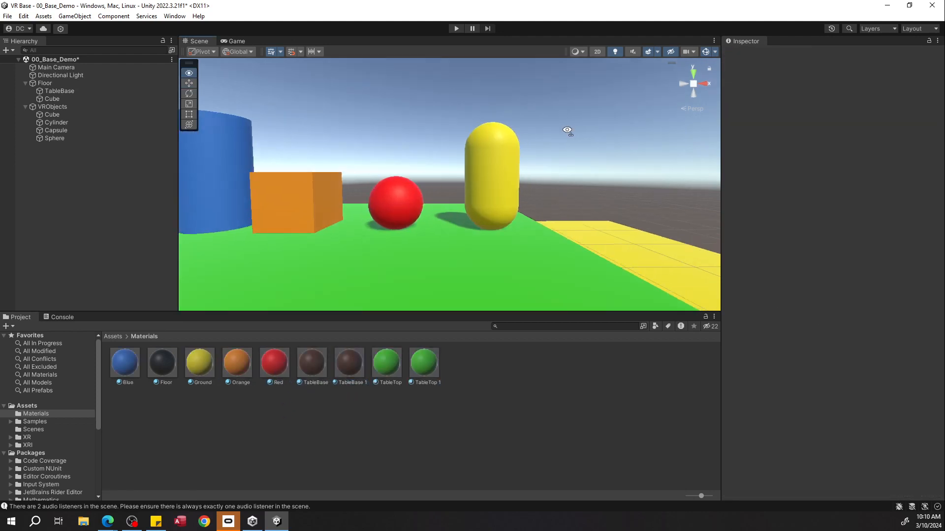
Step: Adjust the spacing of the coloured shapes on the tabletop and save the scene
right_click_drag(566, 130, 510, 165)
key("s")
left_click(423, 179)
left_click_drag(435, 177, 484, 178)
left_click(455, 183)
left_click(561, 152)
mouse_move(561, 152)
right_mouse_down()
mouse_move(551, 143)
mouse_move(571, 142)
right_mouse_up()
key("w")
key("s")
key("ctrl+s")
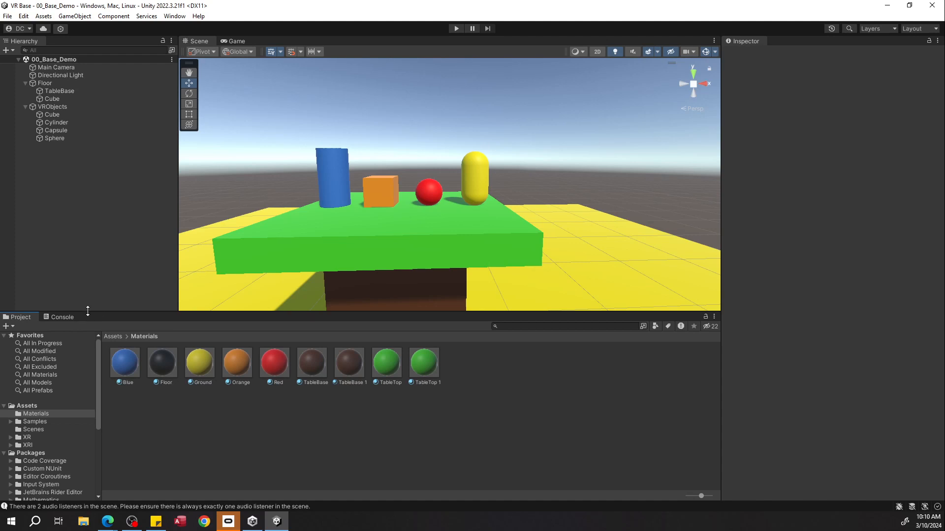
Step: Browse to the Scenes folder in the project assets and select the 00_Base_Demo scene
left_click(66, 318)
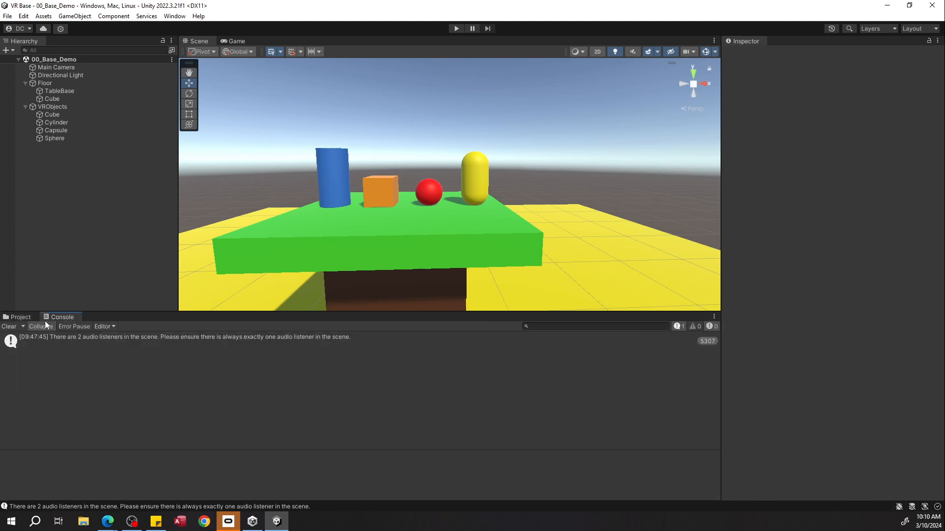
left_click(18, 317)
left_click(53, 406)
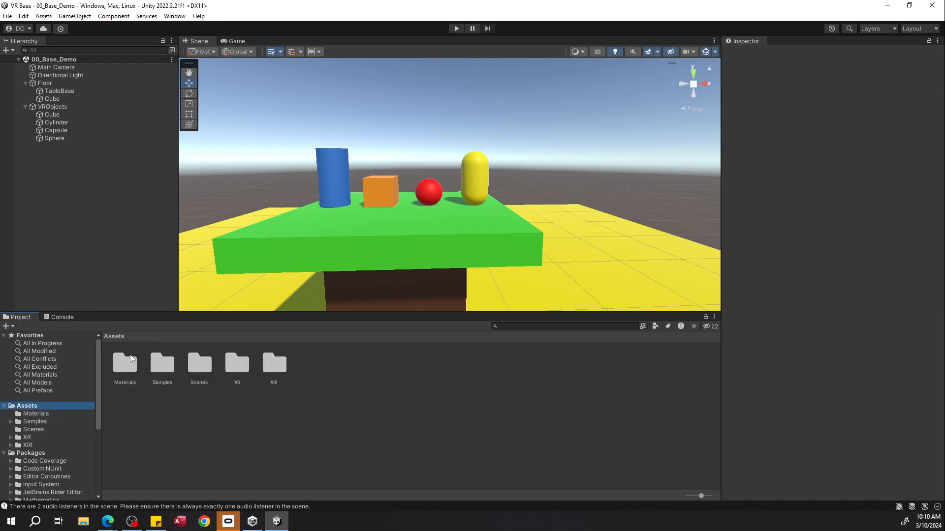
double_click(196, 373)
left_click(125, 364)
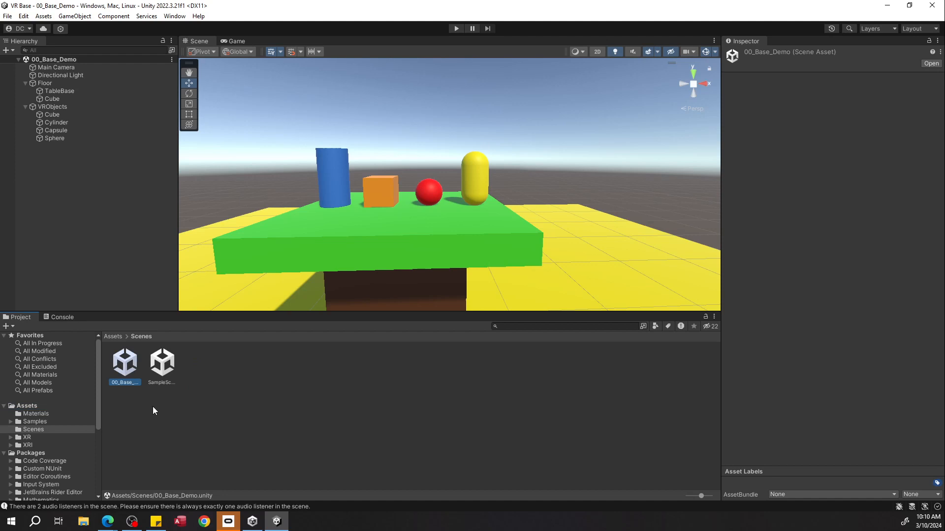
Step: Duplicate the 00_Base_Demo scene and rename the copy 01_Locmotion_Setup
key("ctrl+d")
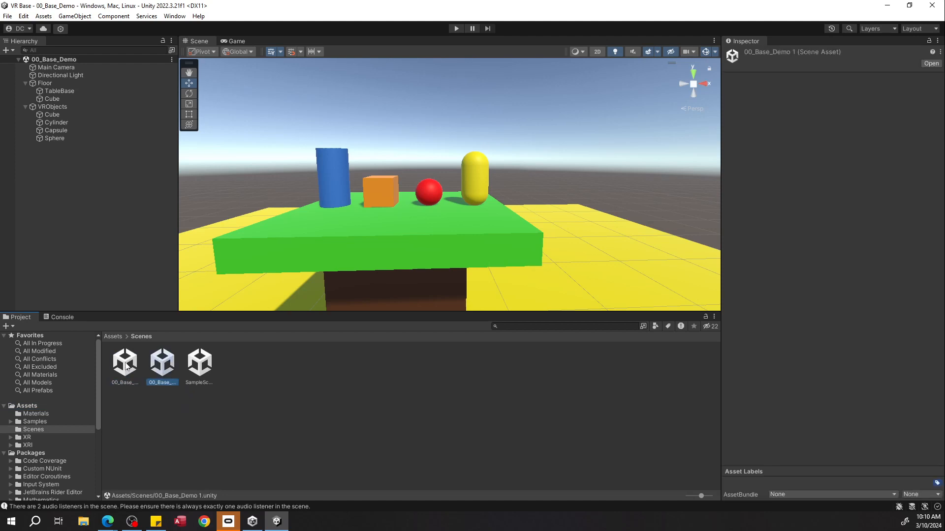
right_click(160, 368)
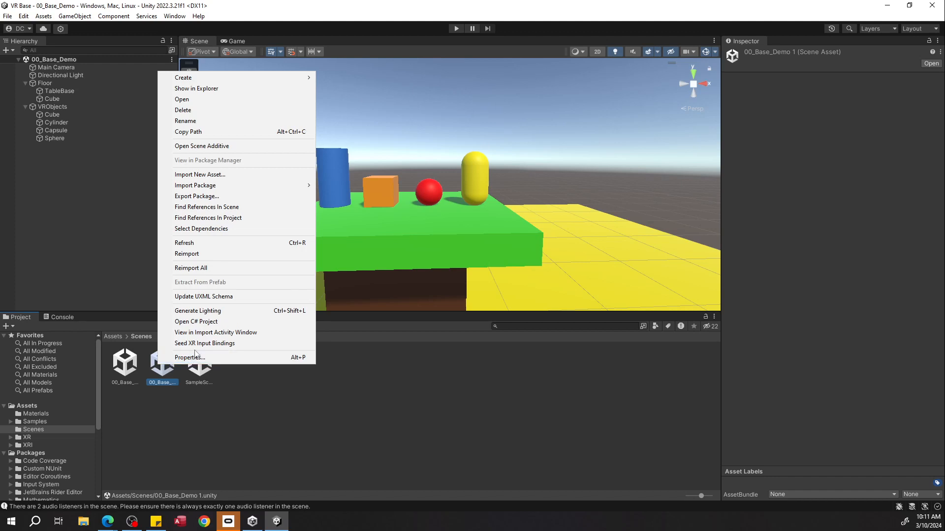
left_click(195, 122)
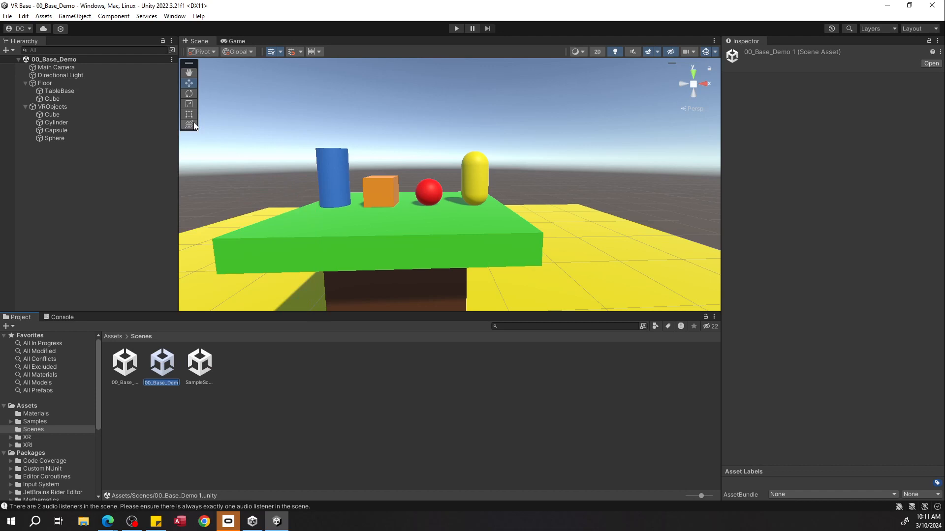
type("01")
type("_Locmotio")
type("n_Setu")
type("p")
key("Return")
Step: Enlarge the asset thumbnails in the Scenes folder and open the 01_Locmotion_Setup scene
left_click(291, 391)
scroll(276, 397, "up", 3, "ctrl")
scroll(277, 397, "down", 4, "ctrl")
scroll(277, 397, "up", 3, "ctrl")
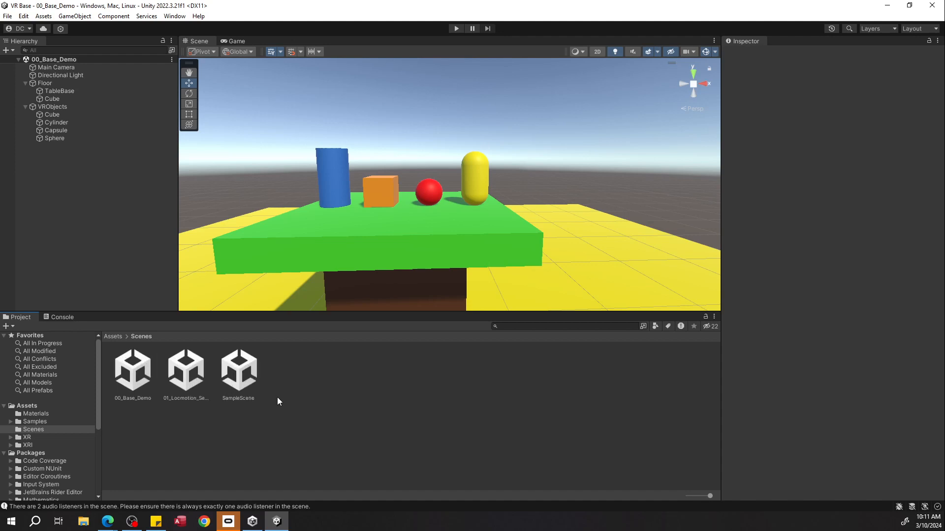
scroll(182, 400, "down", 2, "ctrl")
scroll(182, 400, "up", 2, "ctrl")
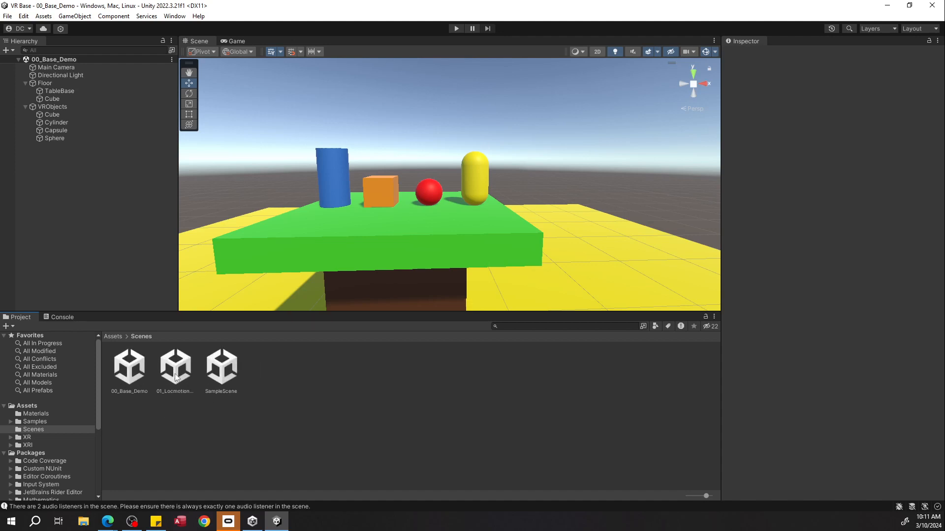
left_click(176, 379)
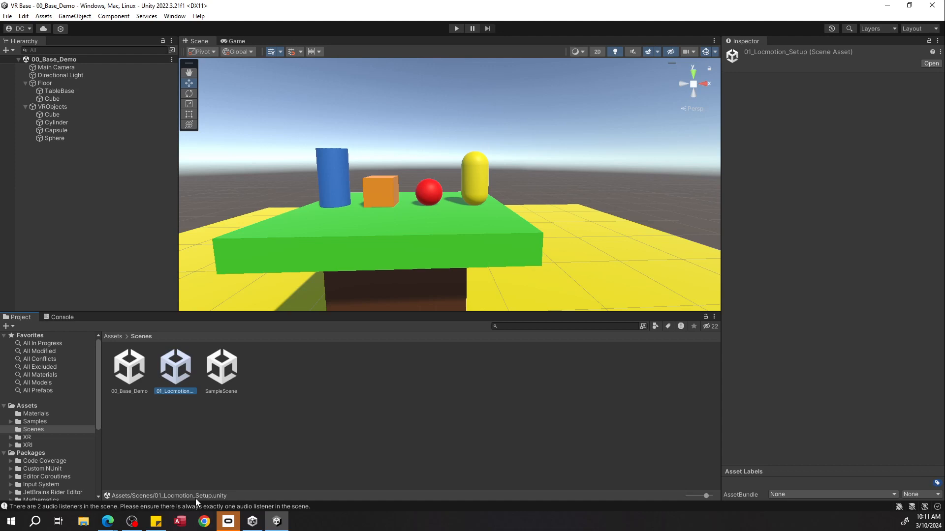
left_click(212, 438)
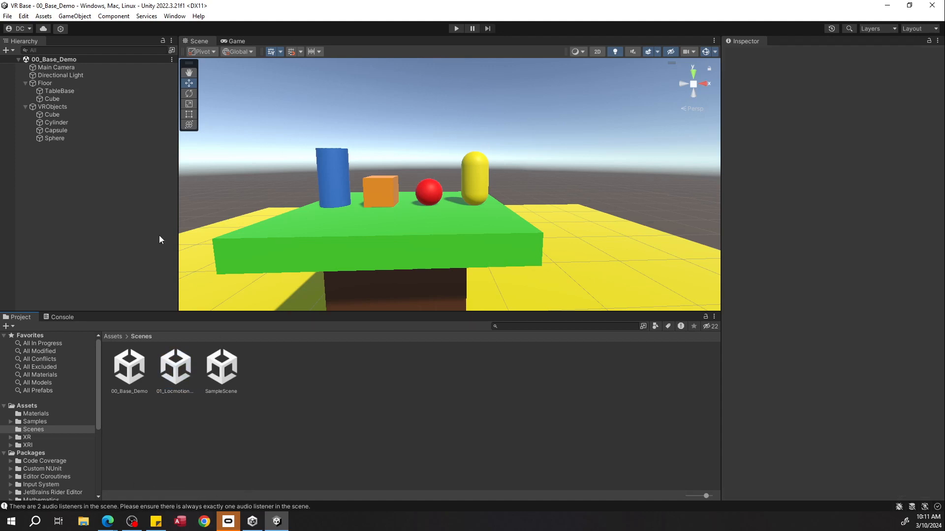
left_click(175, 372)
double_click(175, 372)
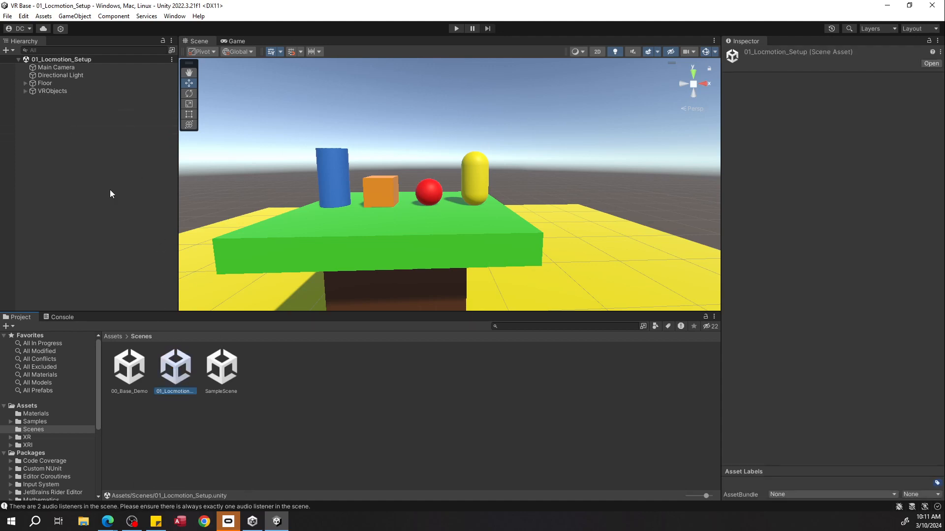
Step: Add an XR Origin (VR) object at the root of the scene hierarchy
right_click(82, 168)
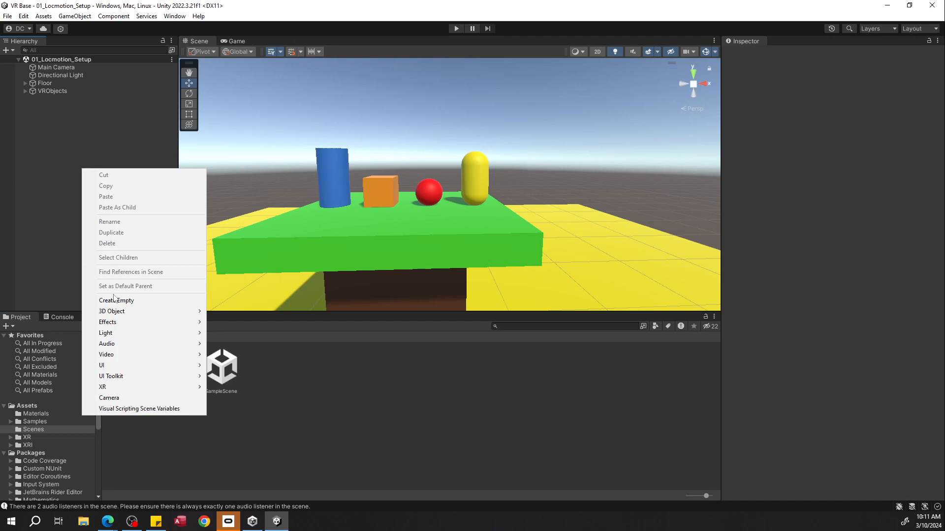
mouse_move(128, 386)
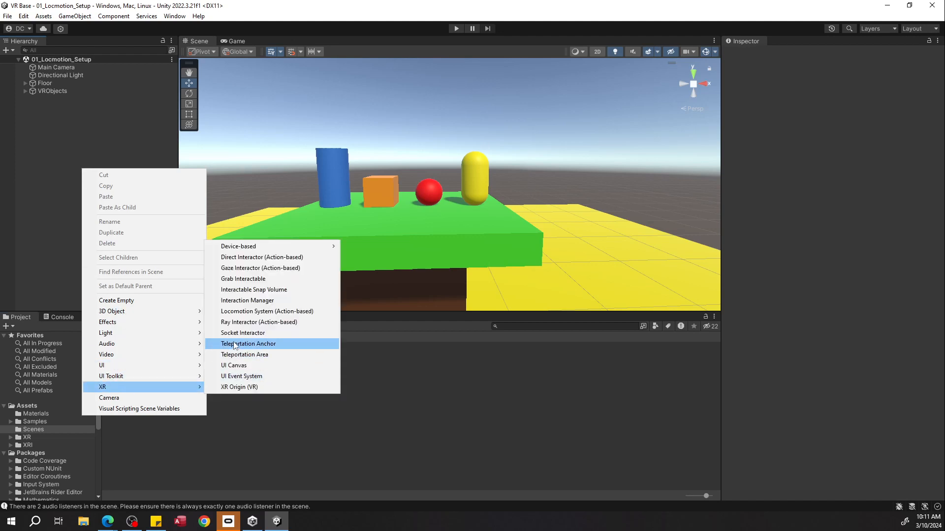
left_click(243, 389)
left_click(131, 206)
Step: Set the position of XR Origin (XR Rig) to X 0, Y 0, Z 0
left_click(90, 108)
left_click(837, 92)
type("0")
left_click(880, 93)
type("0")
left_click(919, 92)
type("0")
left_click(248, 182)
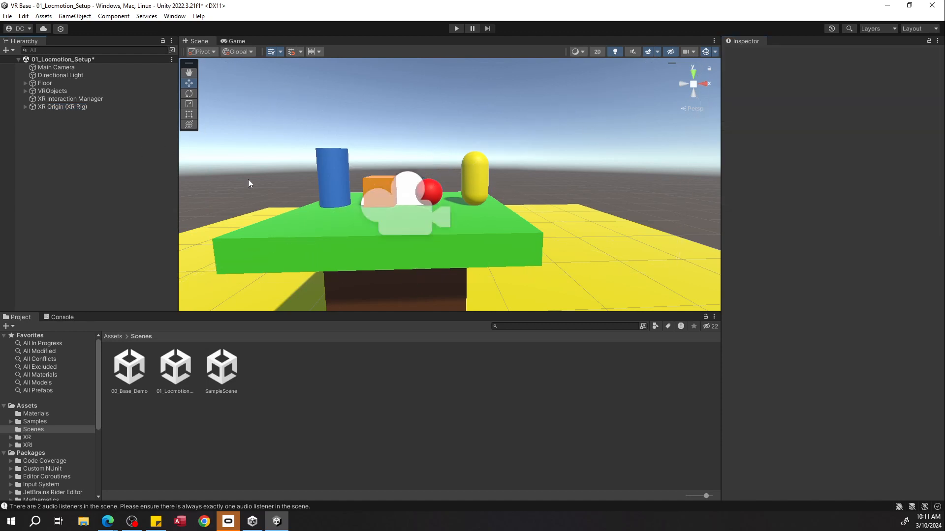
Step: Set the position of the XR Interaction Manager to X 0, Y 0, Z 0
scroll(248, 181, "down", 3)
left_click_drag(248, 181, 241, 190, "alt")
left_click(111, 99)
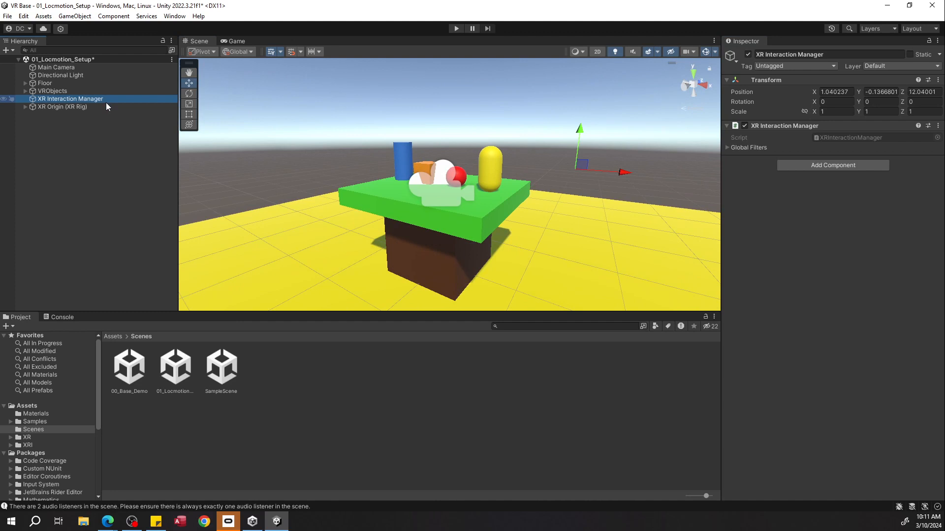
left_click(836, 92)
type("0")
left_click(880, 92)
type("0")
left_click(922, 92)
type("0")
left_click(98, 126)
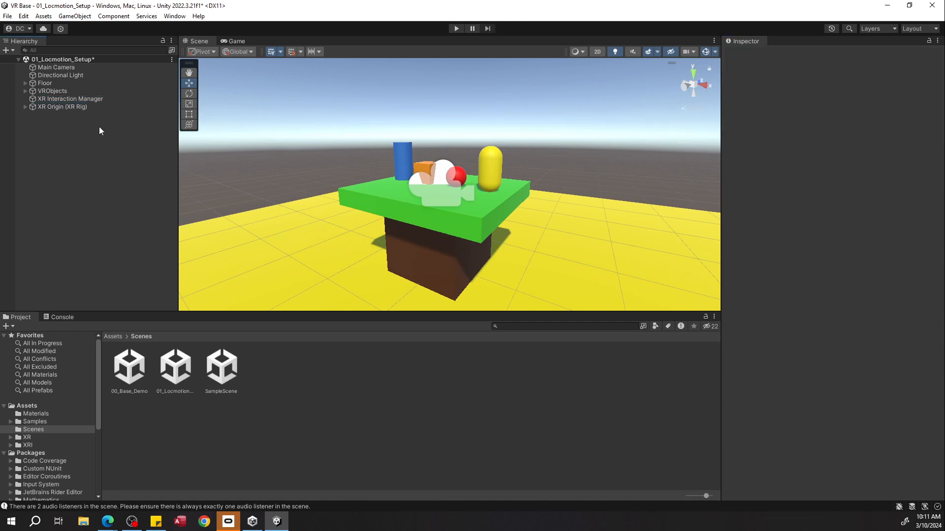
Step: Expand the XR Origin to find its own camera, and delete the original Main Camera at the root of the hierarchy
left_click(91, 98)
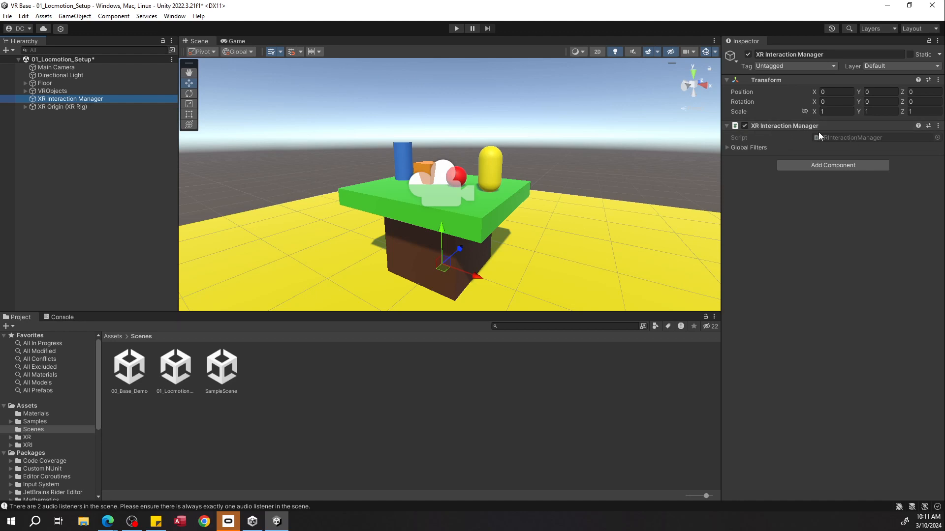
left_click(141, 168)
left_click(26, 106)
left_click(51, 115)
left_click(56, 122)
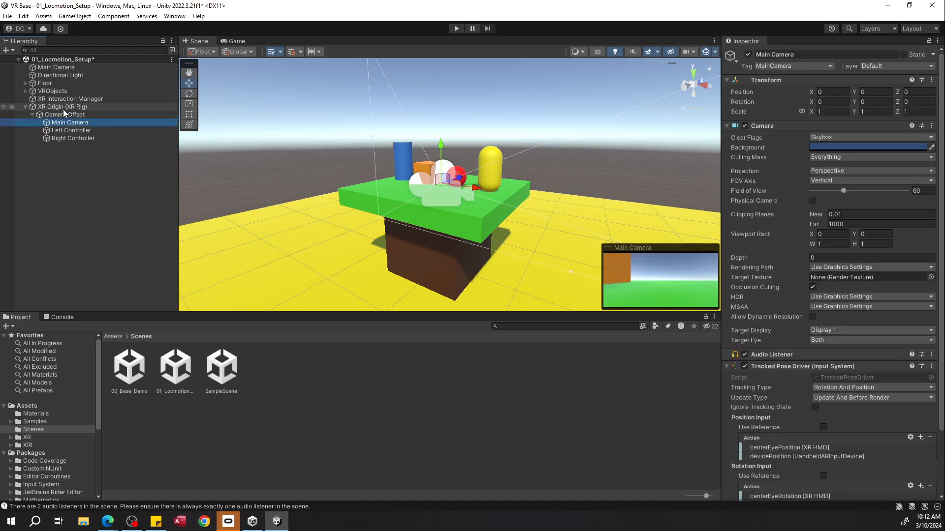
left_click(56, 67)
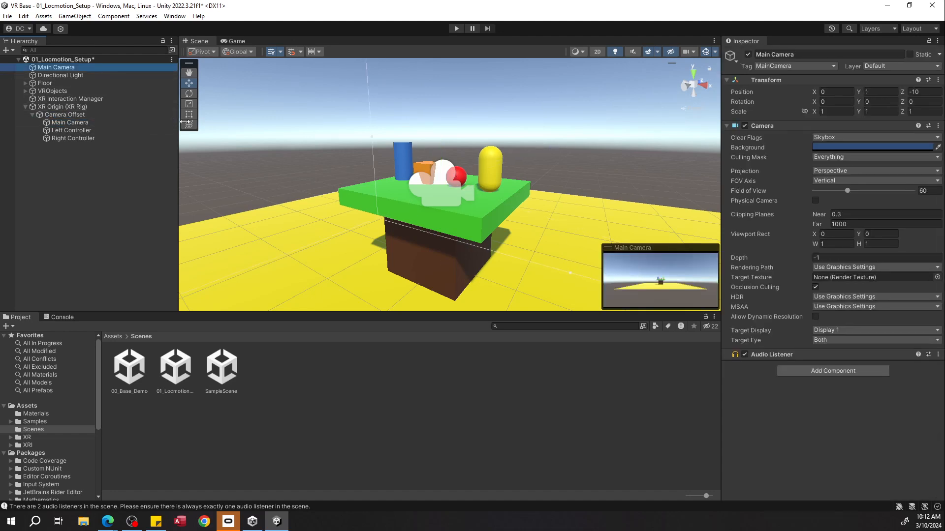
key("Delete")
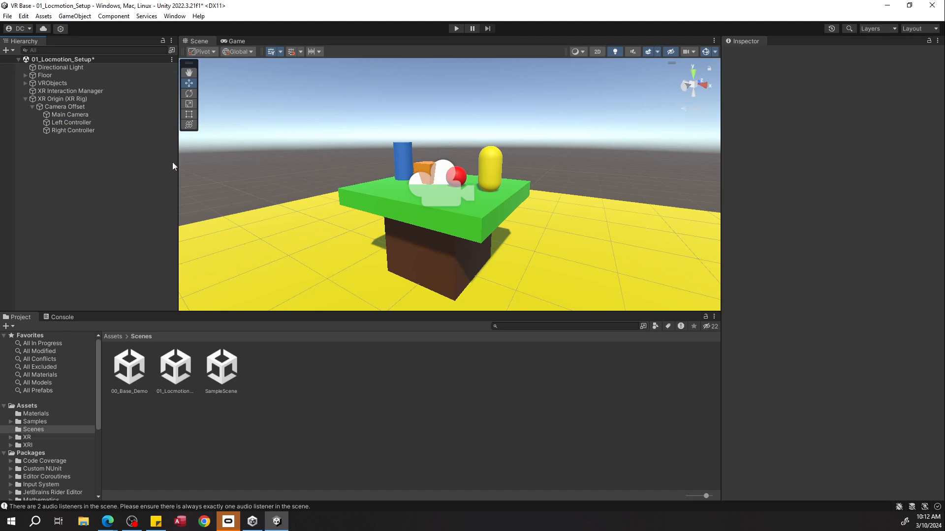
Step: Review the XR Origin and XR Interaction Manager components, and add a Locomotion System (Action-based) at the root of the scene hierarchy
left_click(89, 99)
left_click(88, 93)
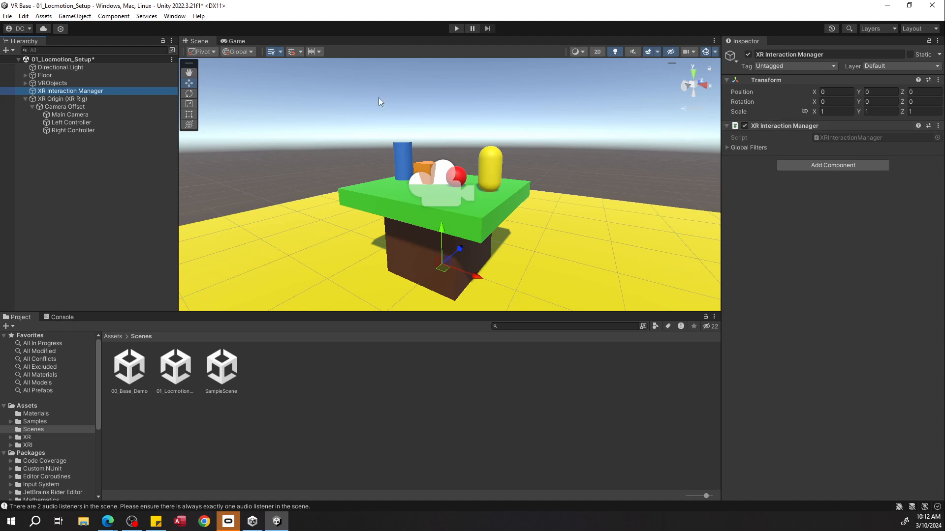
left_click(111, 98)
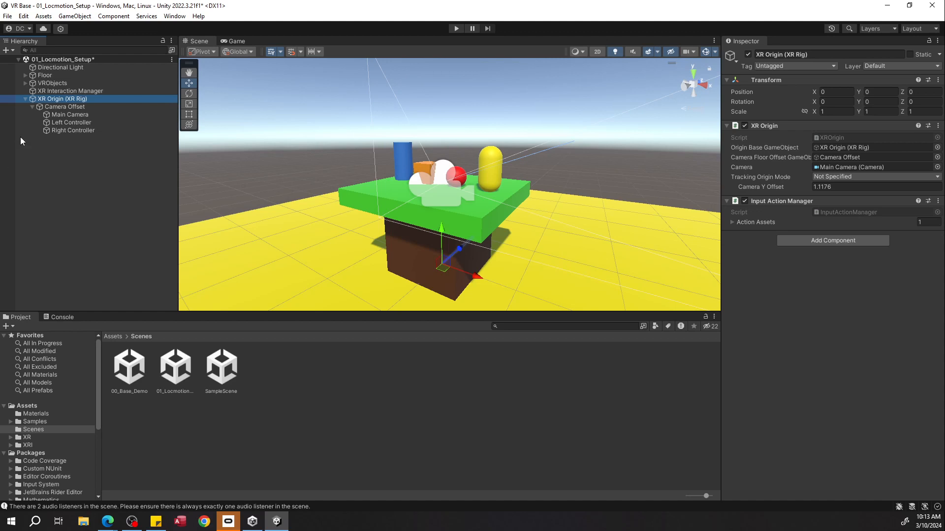
left_click(75, 168)
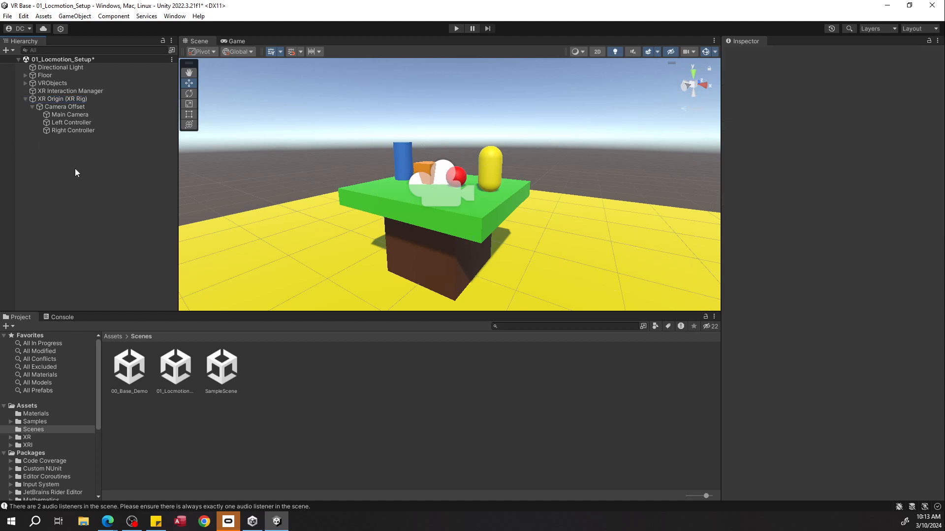
right_click(75, 164)
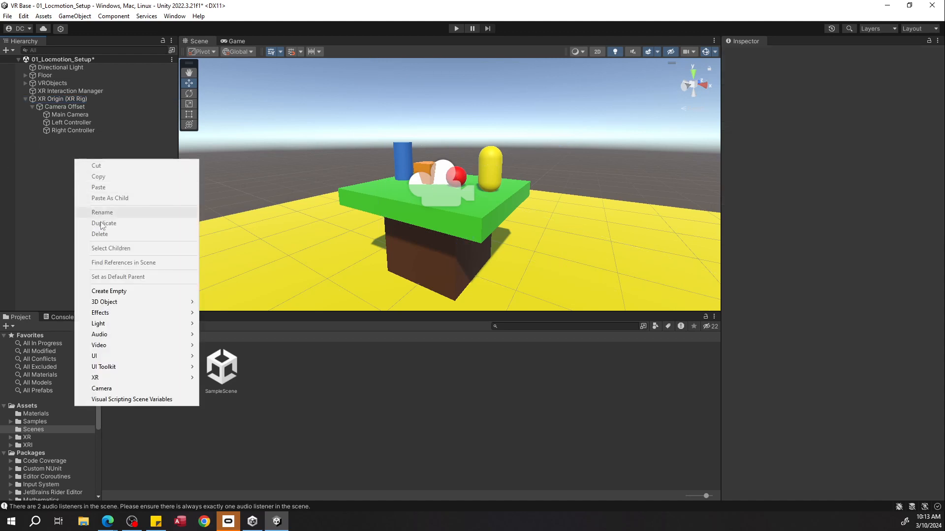
mouse_move(103, 377)
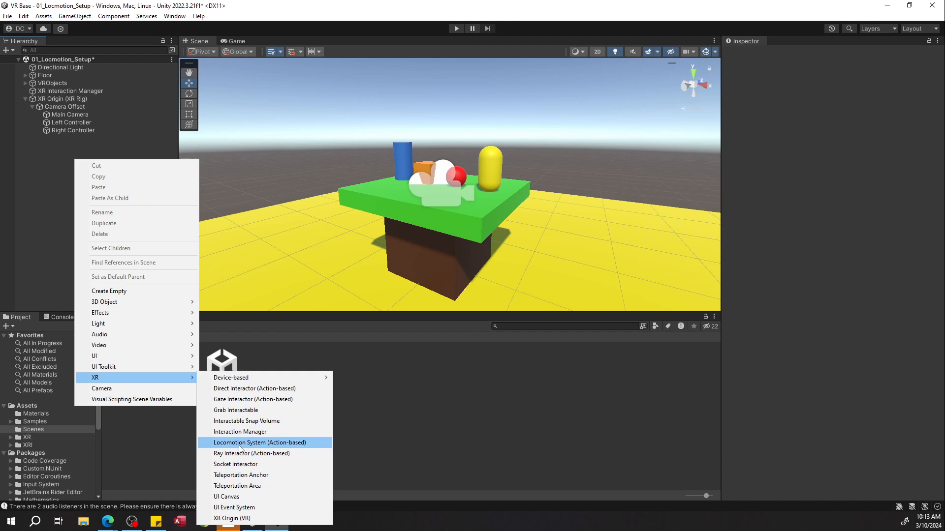
left_click(240, 443)
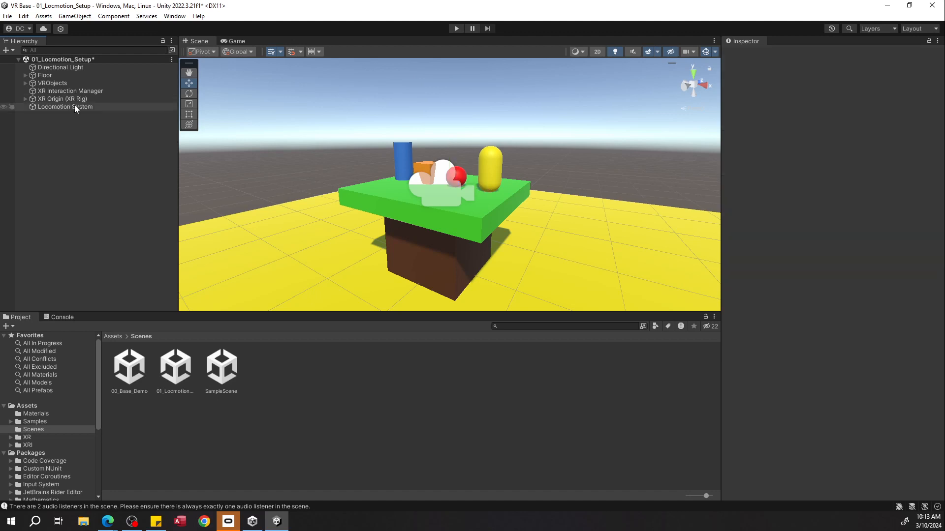
Step: Assign XR Origin (XR Rig) to the Locomotion System and enable Use Reference for the left and right hand snap turn actions
left_click(78, 107)
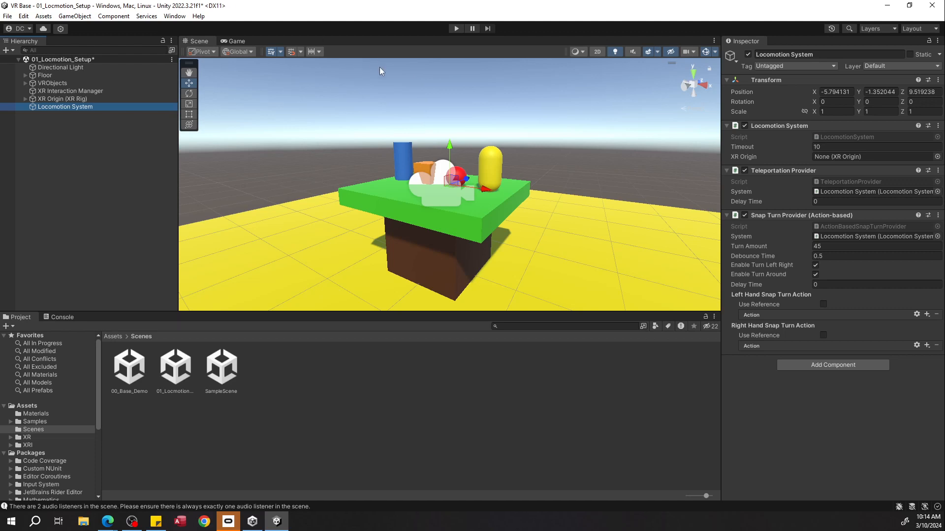
mouse_move(744, 158)
left_click_drag(69, 99, 840, 153)
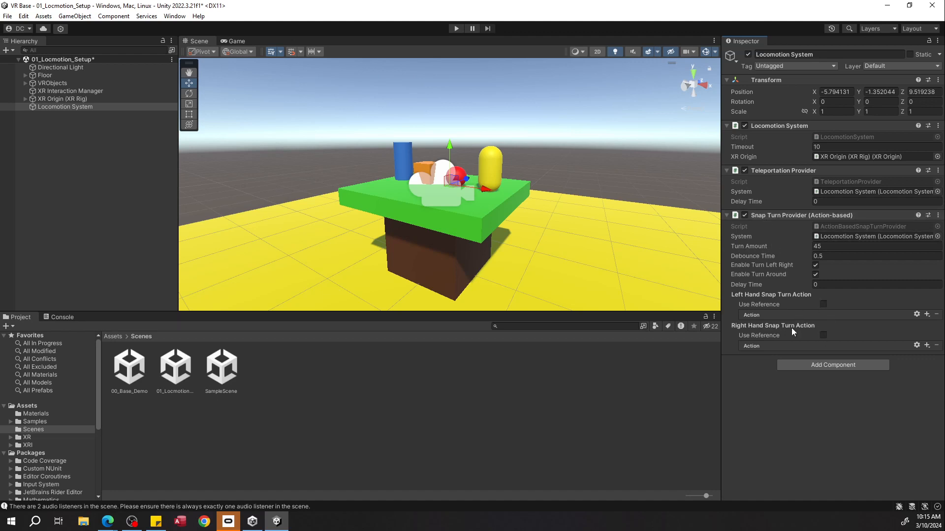
left_click(782, 304)
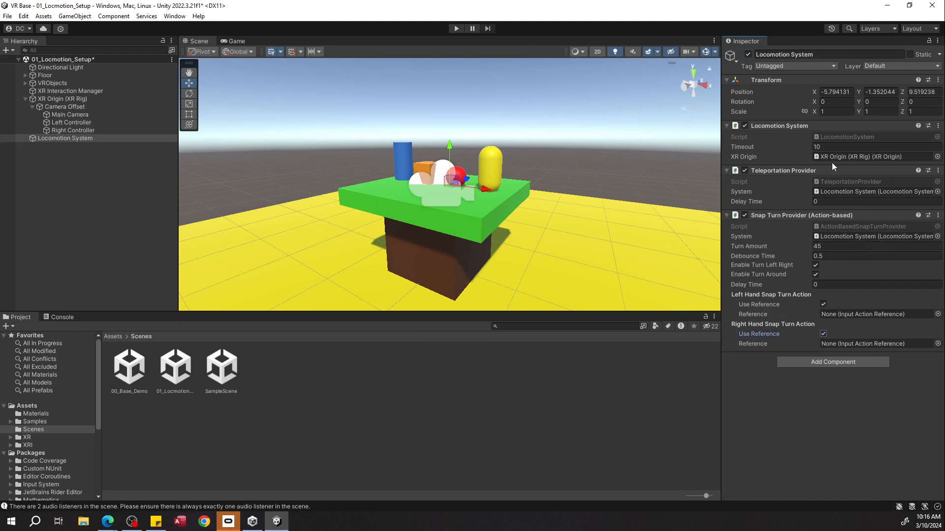
left_click(926, 313)
left_click(26, 406)
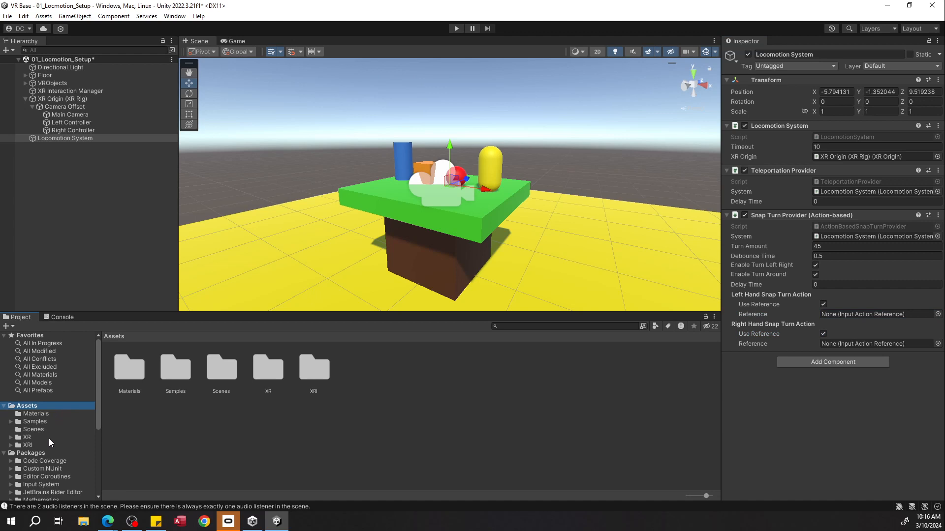
double_click(254, 372)
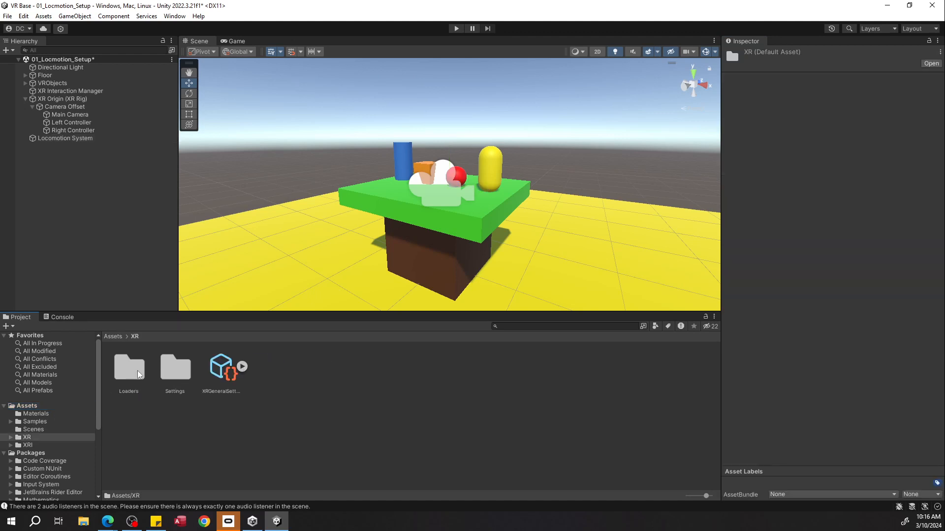
double_click(176, 374)
left_click(113, 337)
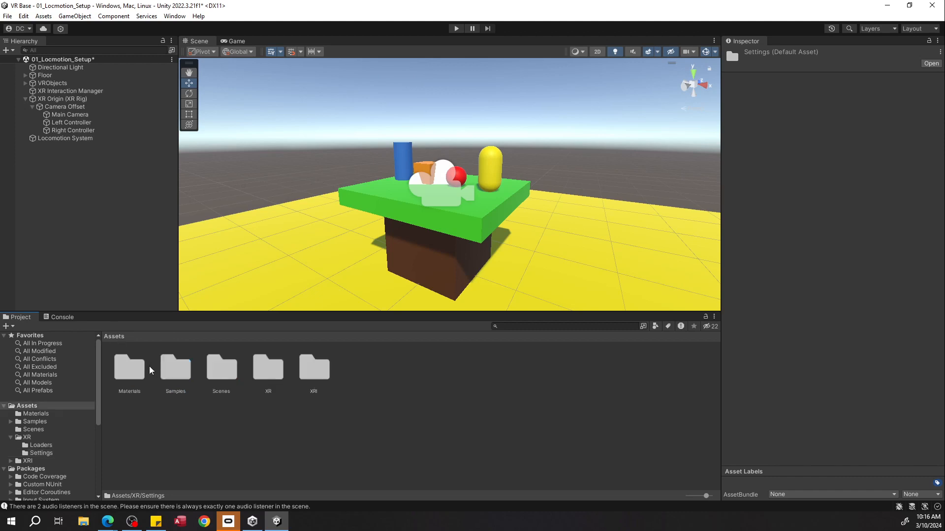
Step: Browse to the Starter Assets folder inside Samples, XR Interaction Toolkit, 2.5.3
left_click(168, 377)
double_click(167, 377)
double_click(129, 368)
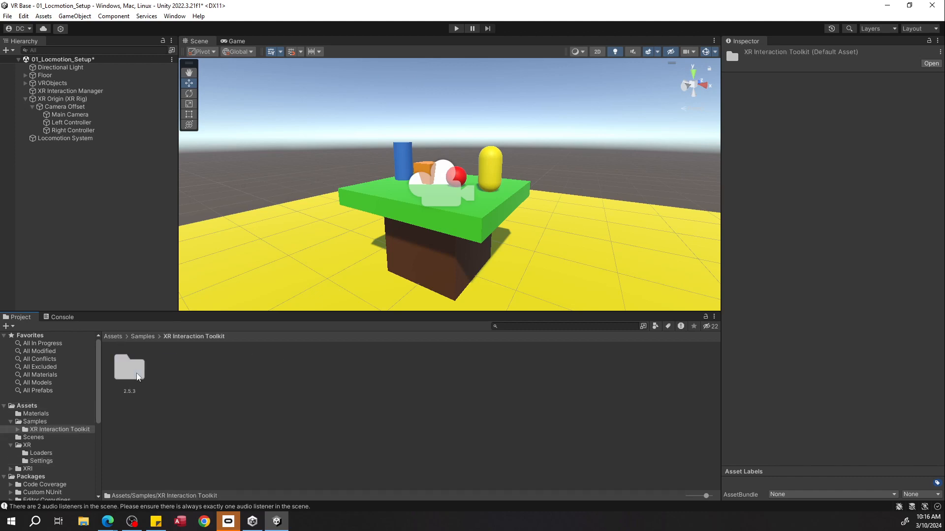
double_click(129, 368)
double_click(133, 369)
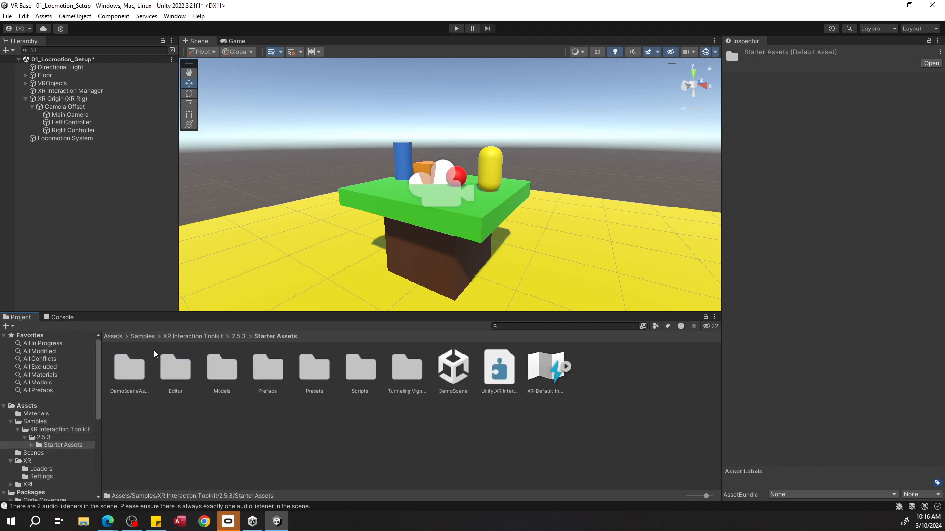
Step: Expand the XRI Default Input Actions asset in Starter Assets and examine its touchscreen, head, left-hand and right-hand action references
left_click(551, 377)
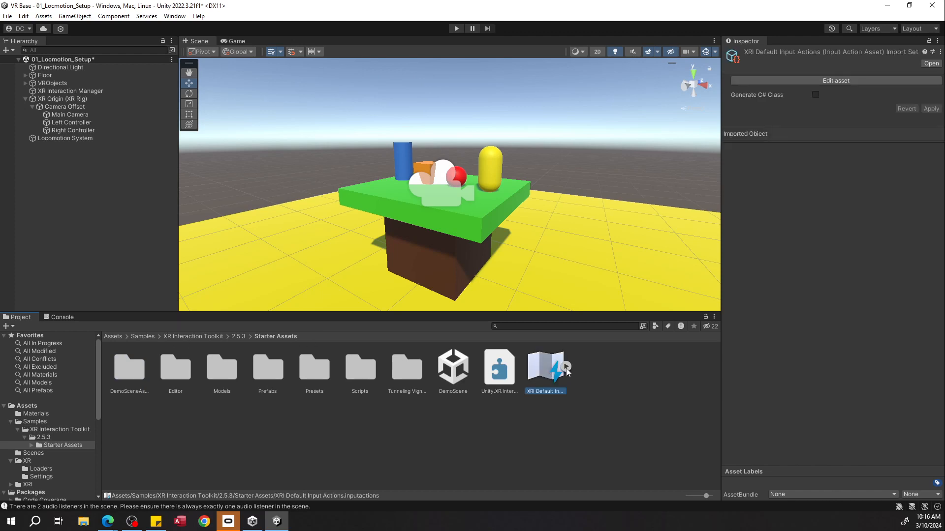
left_click(566, 367)
scroll(582, 377, "down", 3)
scroll(453, 402, "up", 1)
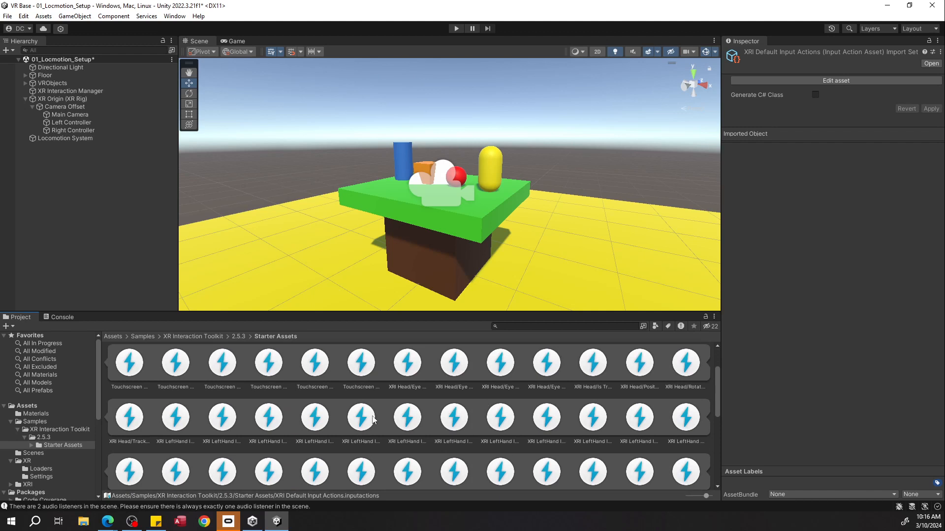
left_click(127, 366)
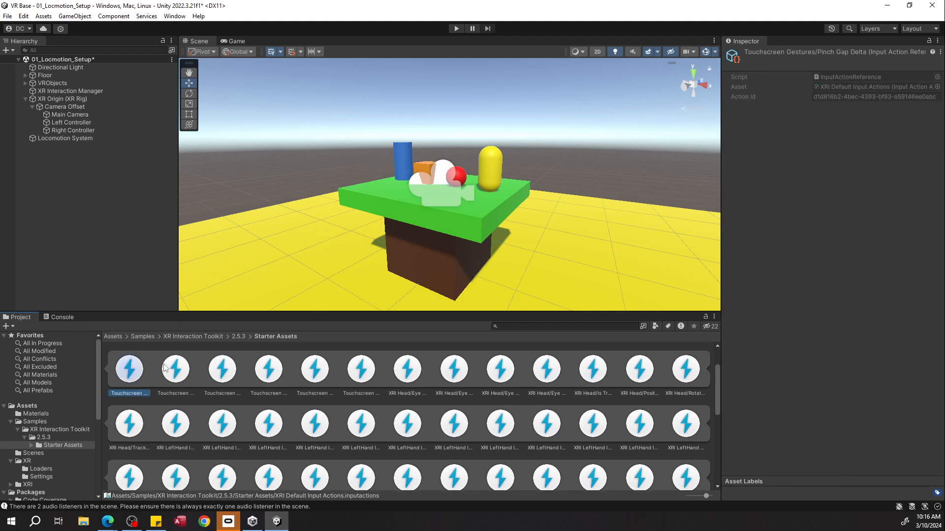
left_click(180, 376)
scroll(244, 432, "down", 3)
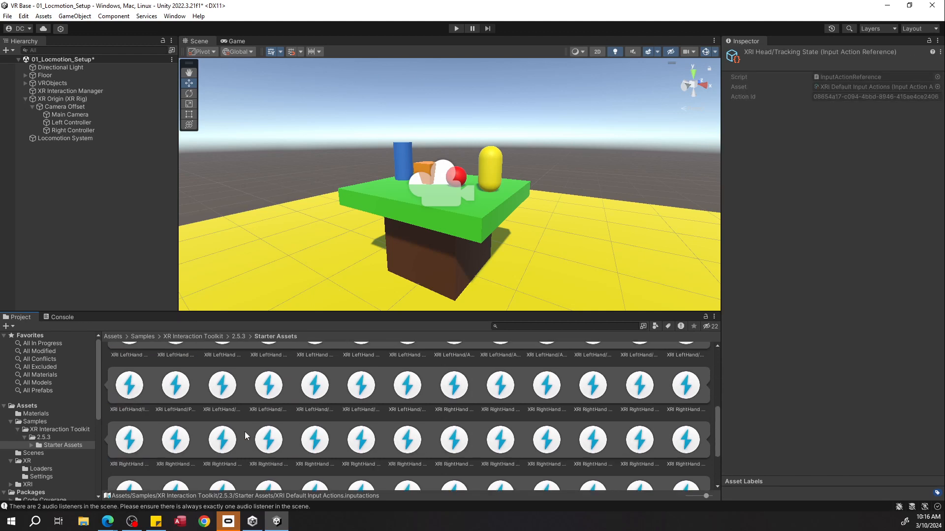
left_click(222, 440)
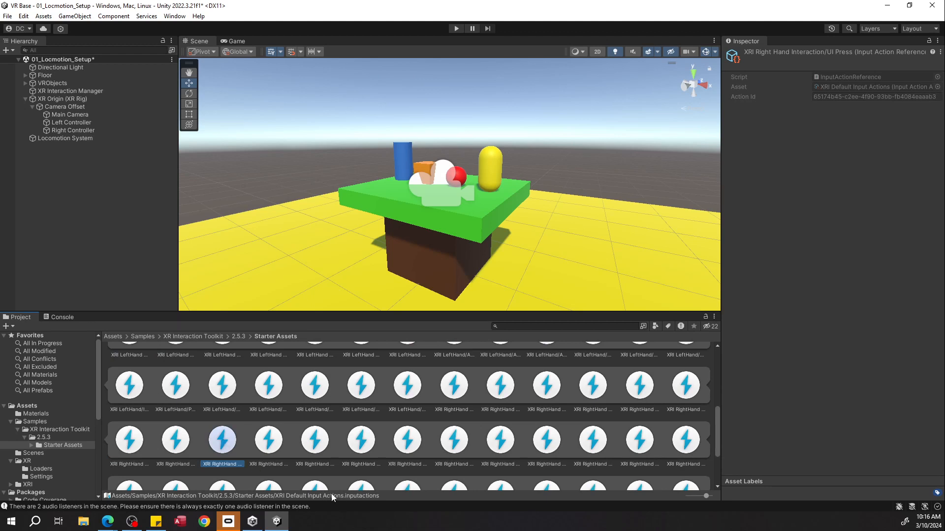
scroll(295, 404, "down", 3)
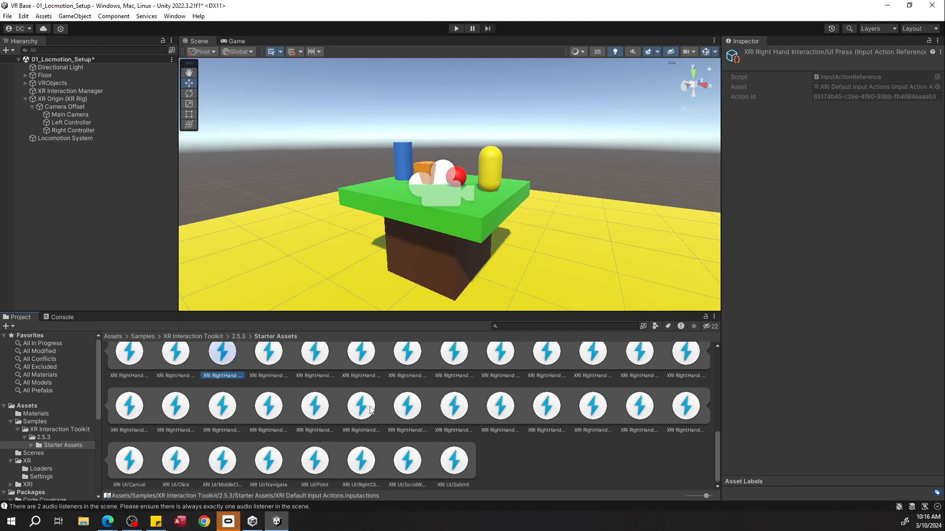
scroll(282, 394, "up", 6)
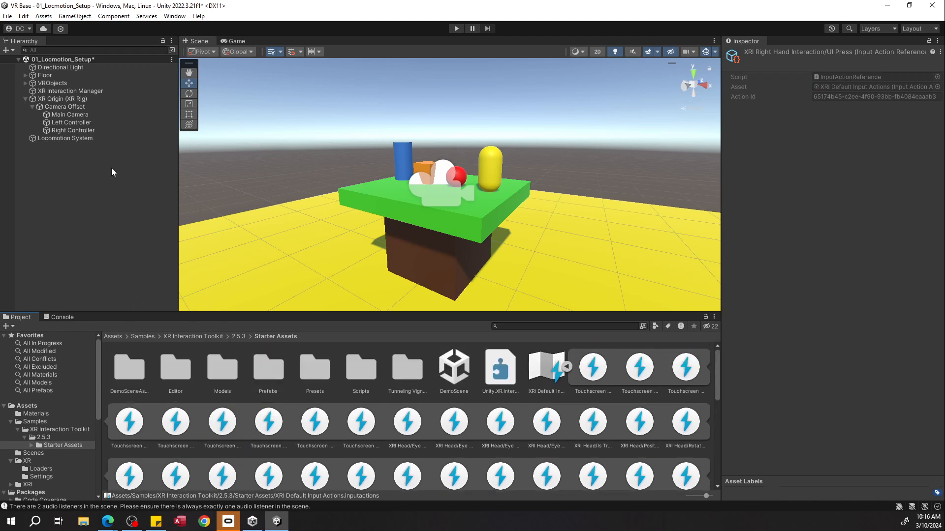
Step: Assign XRI LeftHand Locomotion/Turn as the left hand snap turn action reference on the Locomotion System
left_click(89, 124)
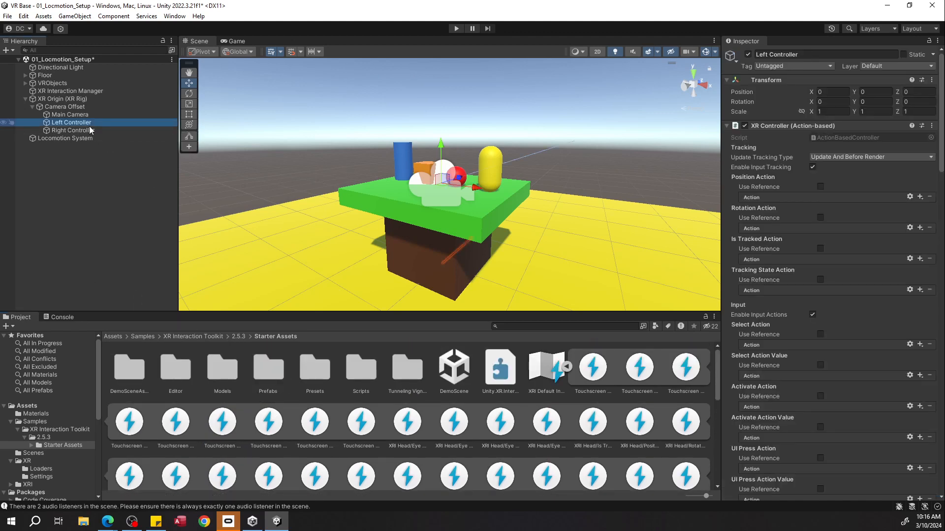
left_click(76, 140)
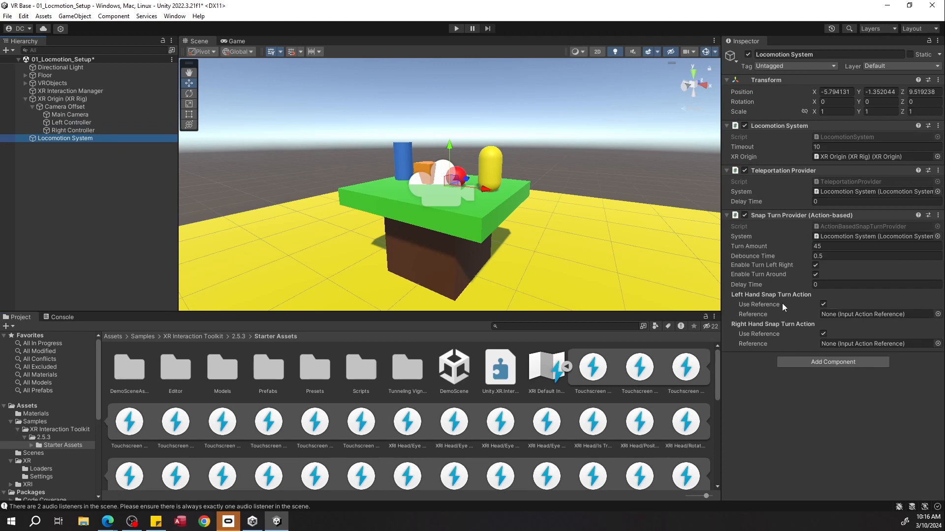
left_click(937, 314)
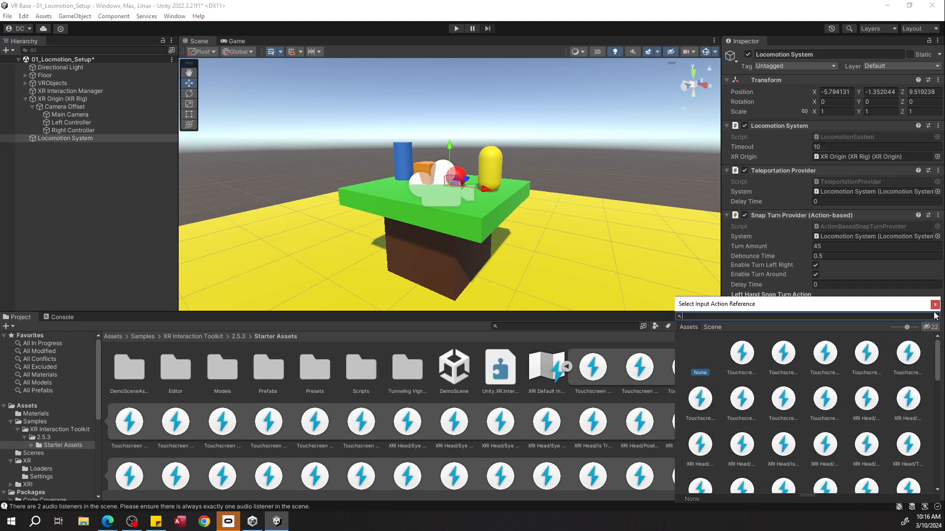
type("xri lefthan")
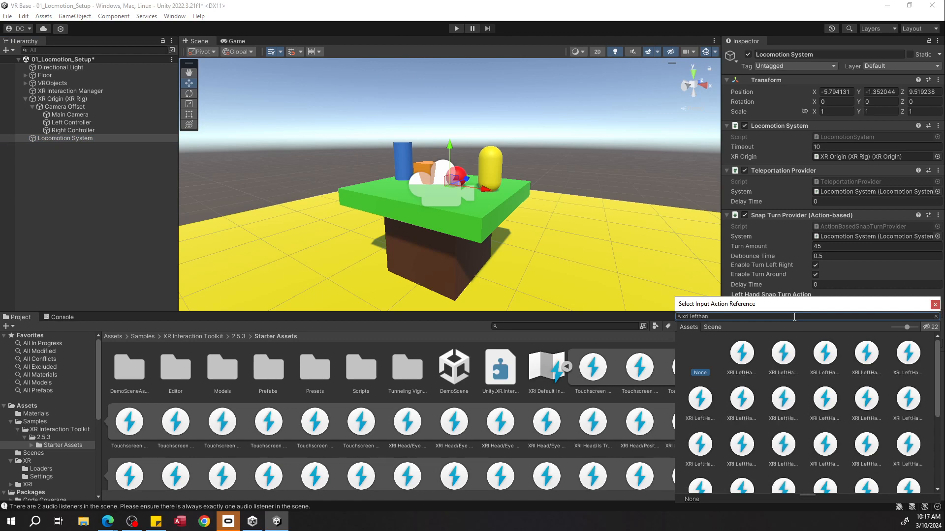
type("d locomotion")
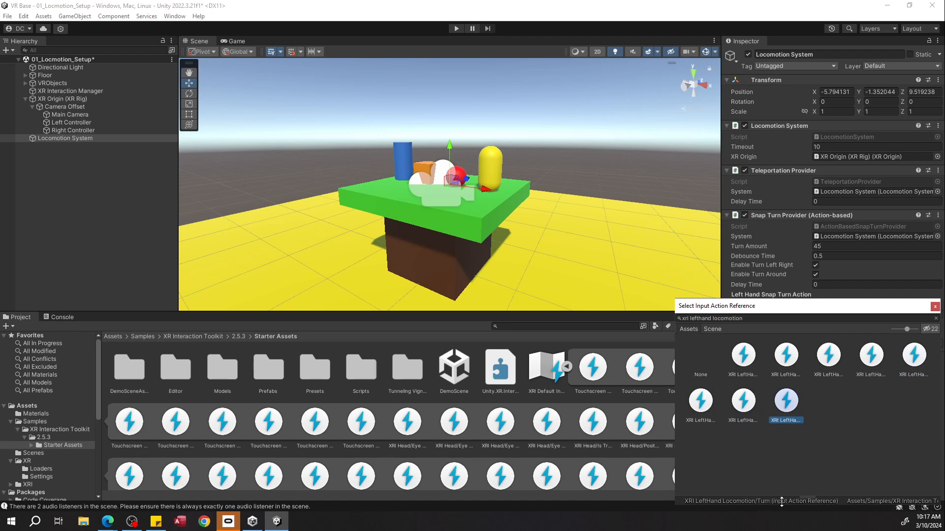
double_click(786, 402)
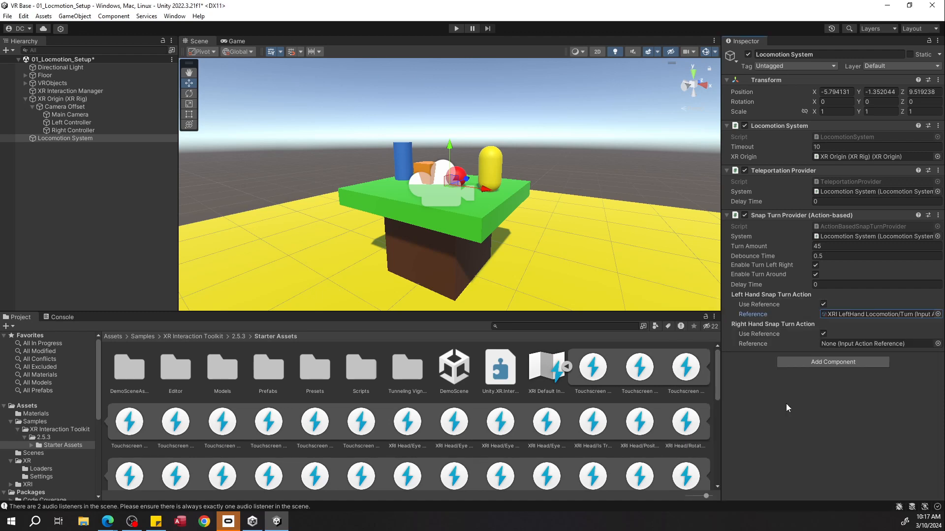
Step: Assign XRI RightHand Locomotion/Turn as the right hand snap turn action reference on the Locomotion System
left_click(927, 345)
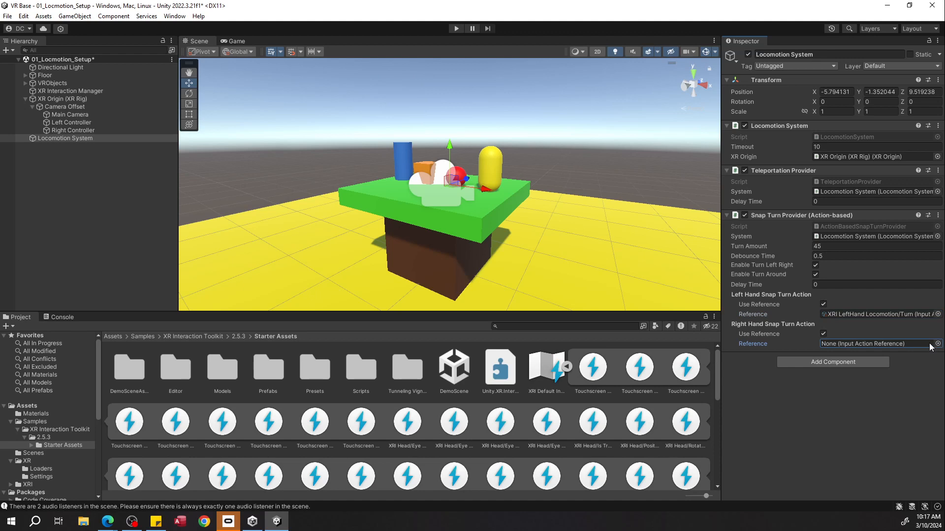
left_click(937, 344)
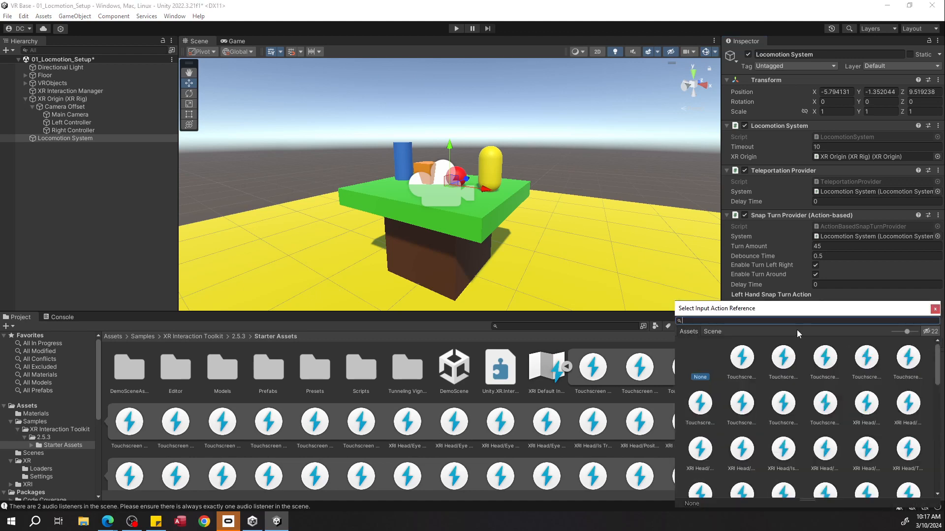
type("righth")
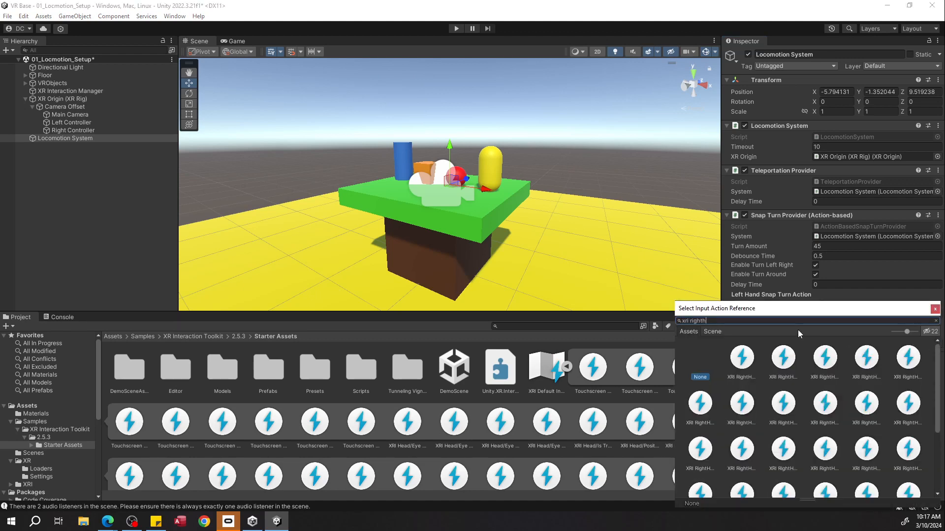
type("and locomotion")
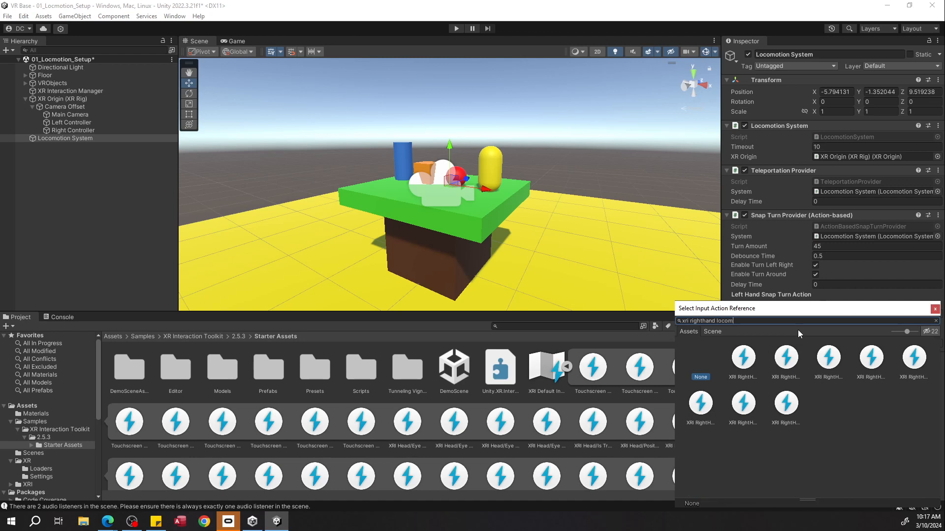
type("/turn")
double_click(735, 359)
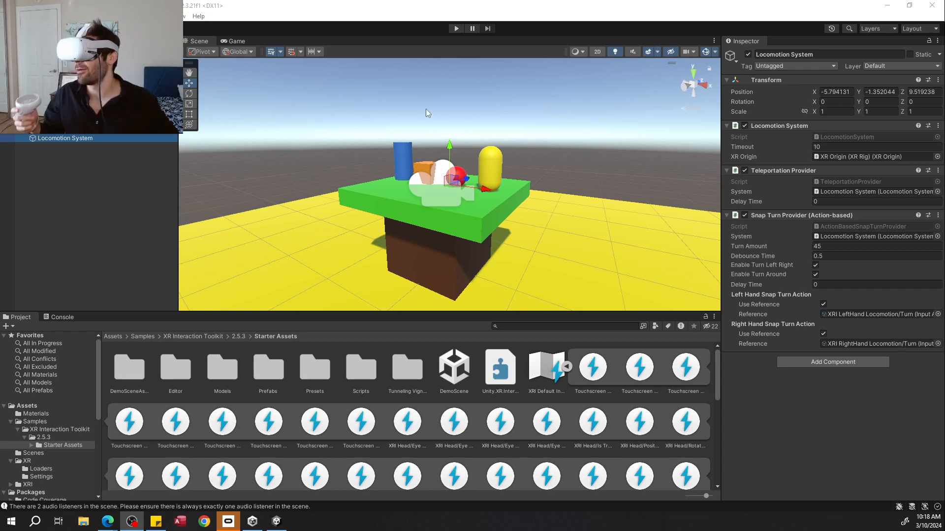
Step: Run the scene in Play mode to test snap turning with the headset, and stop it
left_click(455, 29)
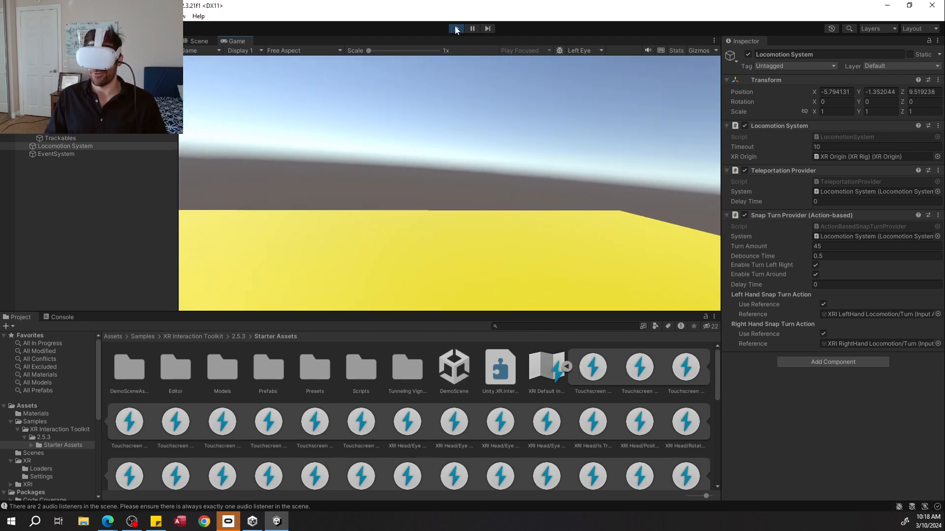
left_click(457, 29)
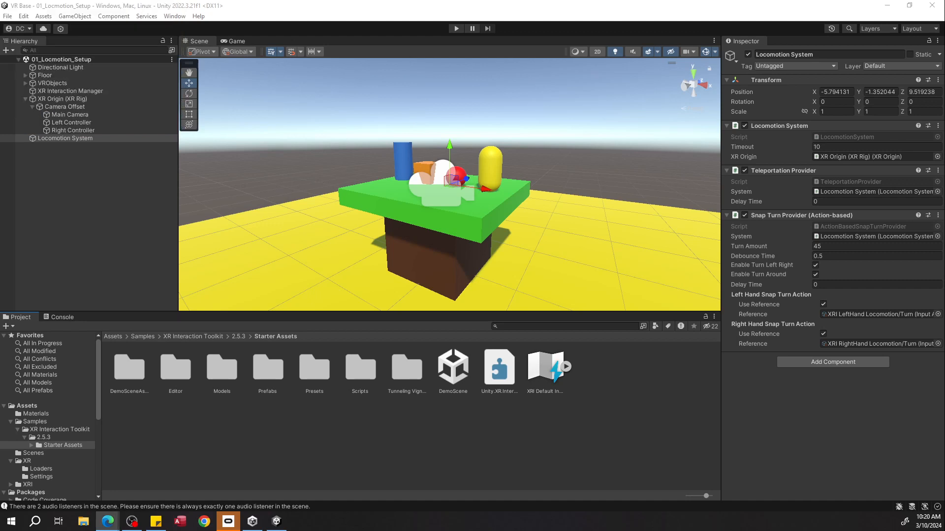
Step: Go to the Scenes folder under Assets and duplicate the 01_Locmotion_Setup scene
left_click(120, 338)
double_click(214, 377)
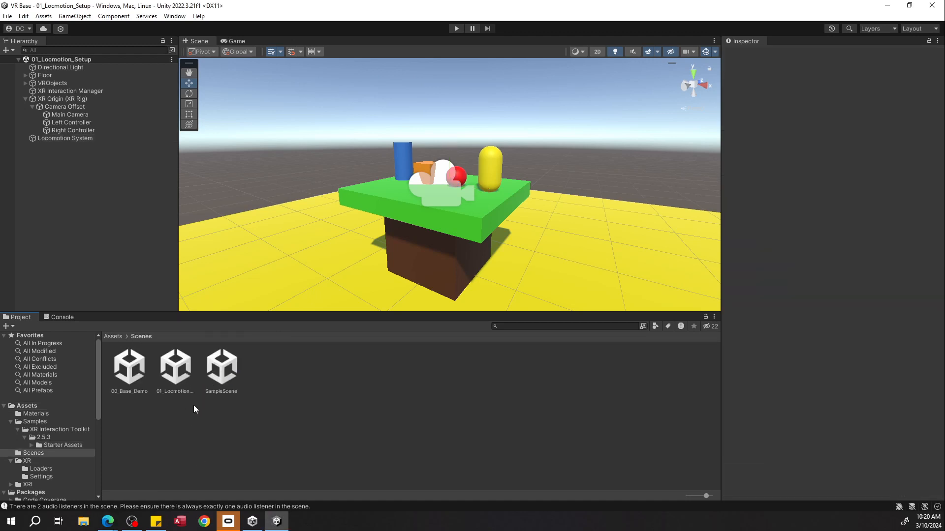
left_click(172, 360)
key("ctrl+d")
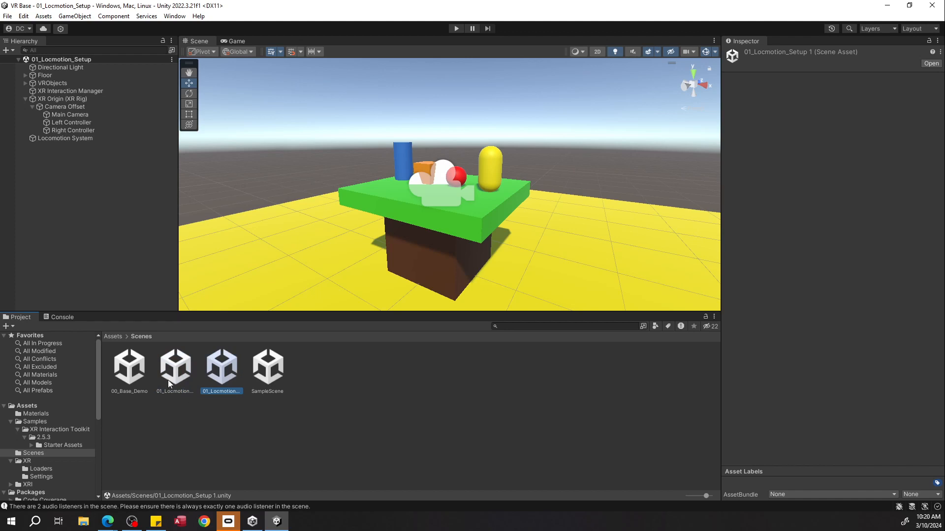
Step: Rename the duplicated scene to 02_Teleportation_Setup and open it
right_click(231, 378)
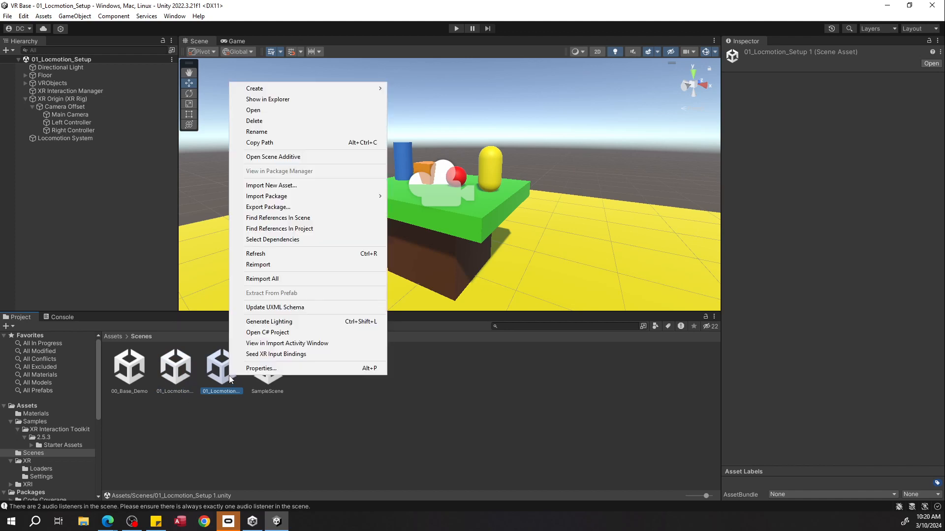
left_click(271, 132)
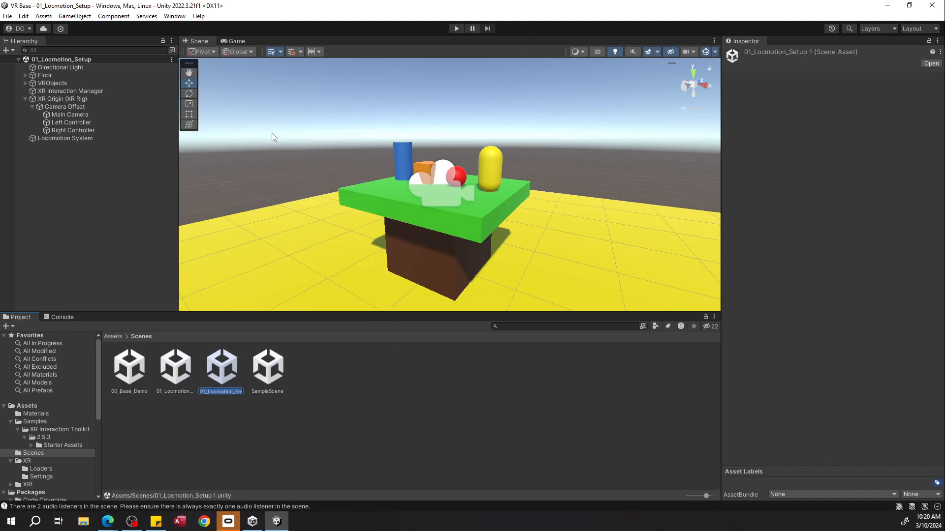
type("02_Teeeporta")
type("_+teup")
key("BackSpace")
key("BackSpace")
key("BackSpace")
type("etup")
key("Return")
double_click(228, 372)
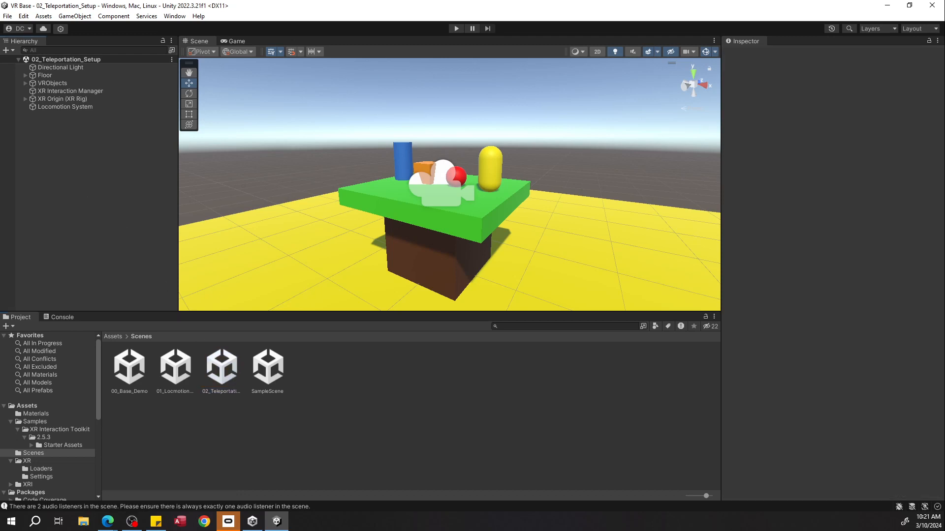
Step: Examine the Teleportation Provider on the Locomotion System and view the table and floor from another side
left_click(68, 100)
left_click(66, 112)
left_click(66, 106)
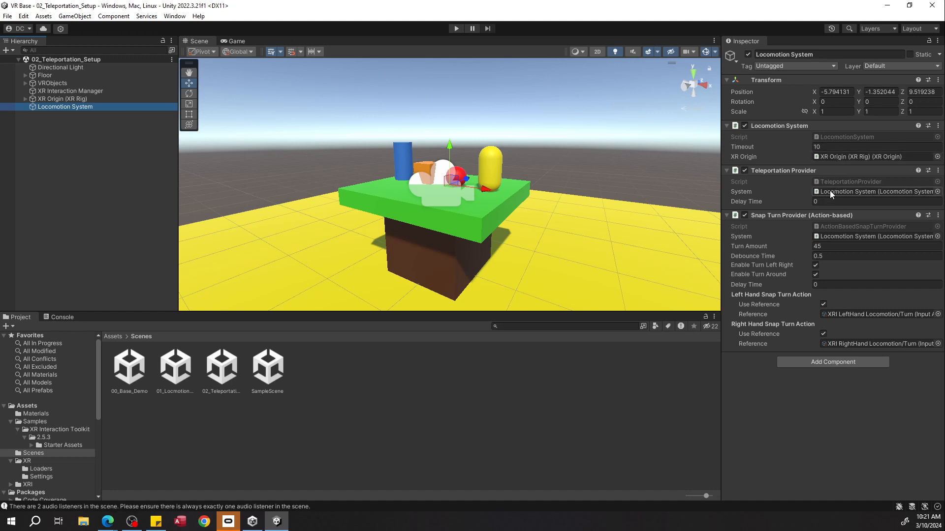
right_click_drag(300, 231, 563, 227)
key("s")
key("w")
key("a")
right_click_drag(433, 239, 589, 251)
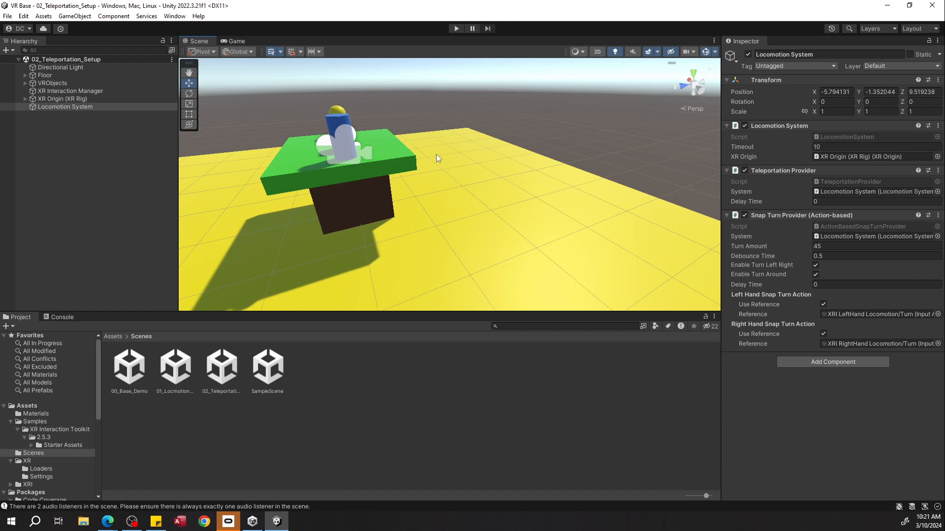
Step: Add a Teleportation Area component to the Floor and assign the scene's XR Interaction Manager as its Interaction Manager
left_click(464, 191)
left_click(30, 76)
left_click(25, 75)
left_click_drag(501, 184, 316, 162, "alt")
scroll(314, 169, "down", 3)
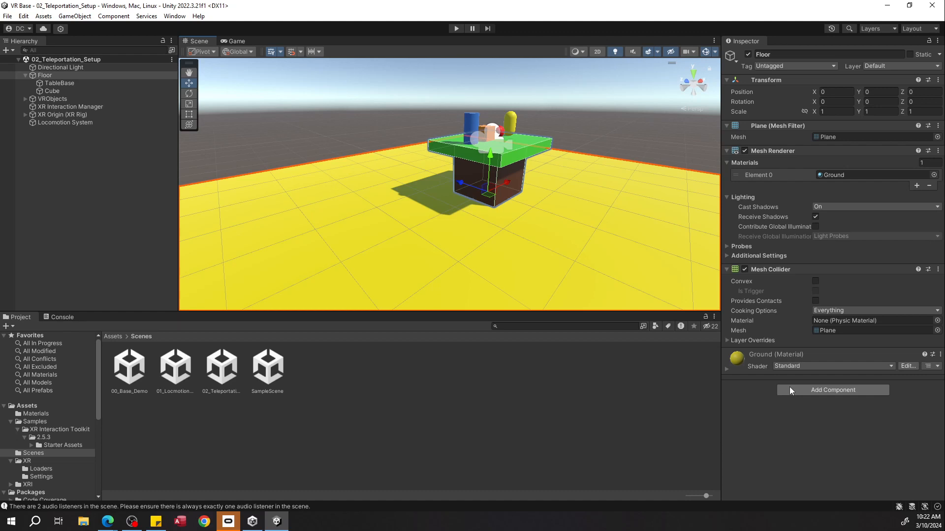
left_click(823, 387)
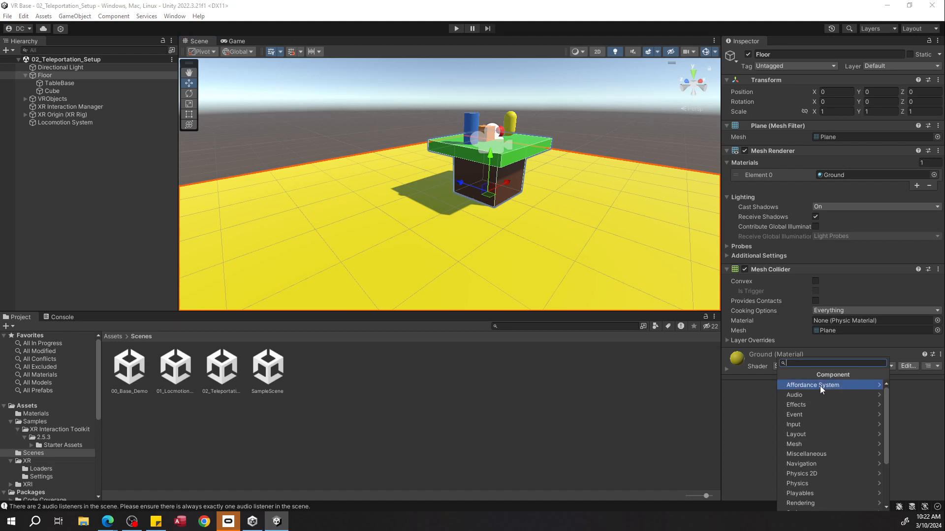
type("Teleportation area")
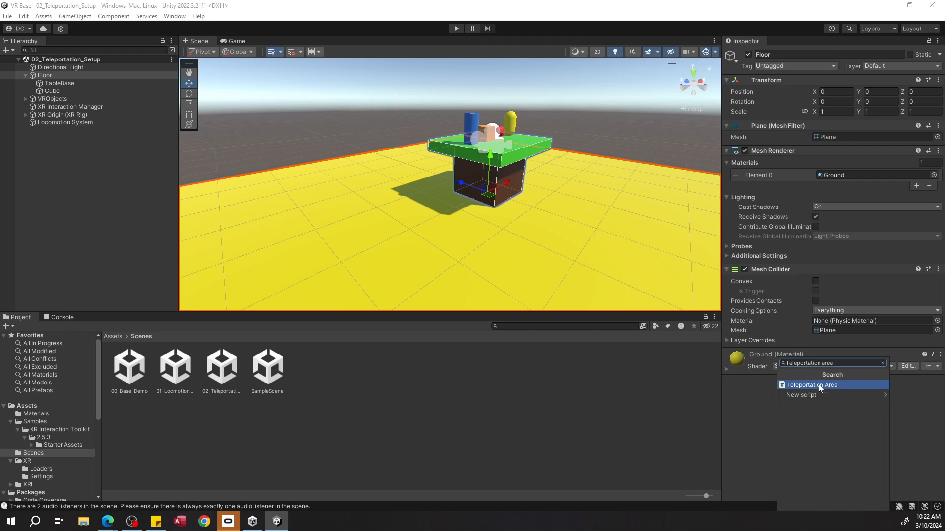
left_click(819, 385)
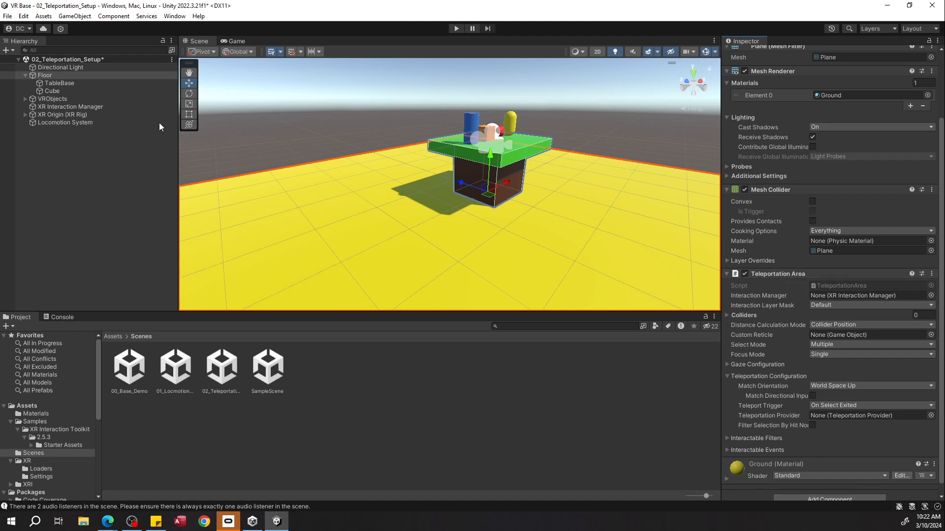
left_click(63, 107)
left_click_drag(61, 107, 837, 296)
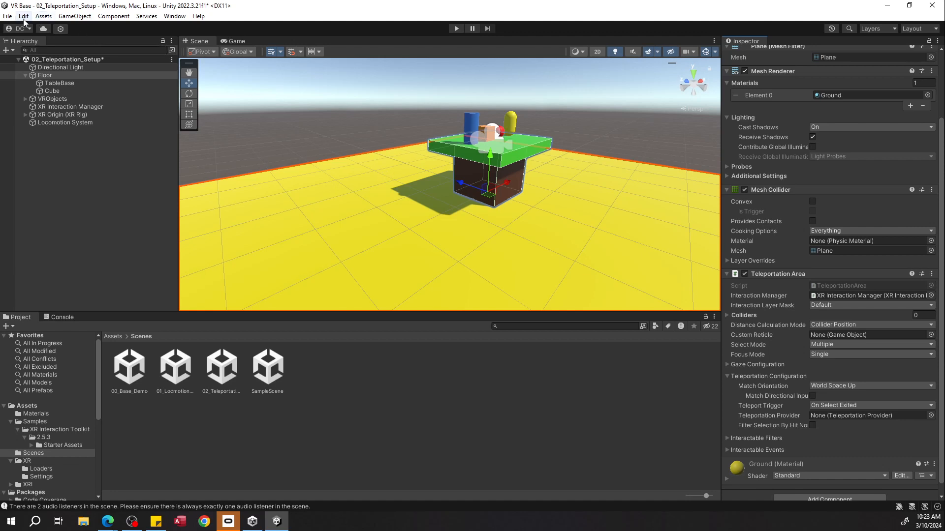
Step: Review the Layer Collision Matrix in the project's Physics settings, toggling the Default–UI collision off and on, and close the settings
left_click(8, 15)
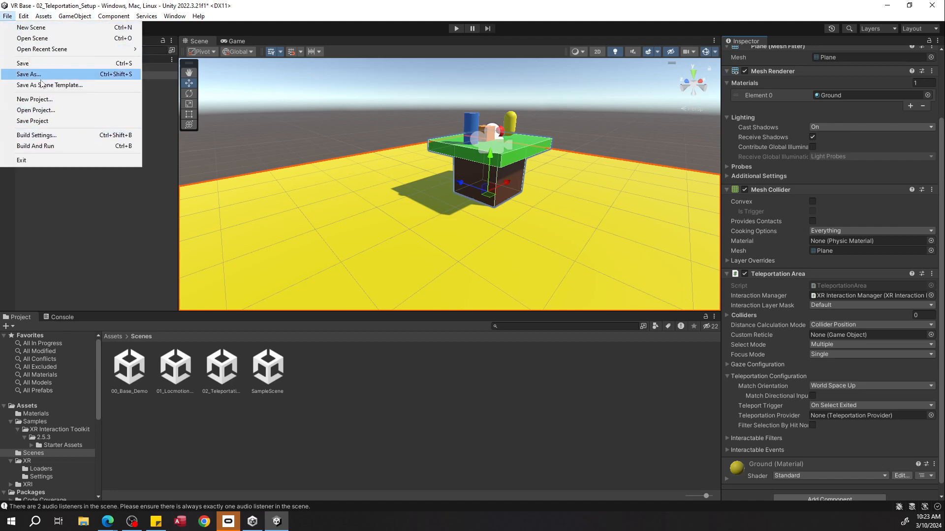
mouse_move(24, 16)
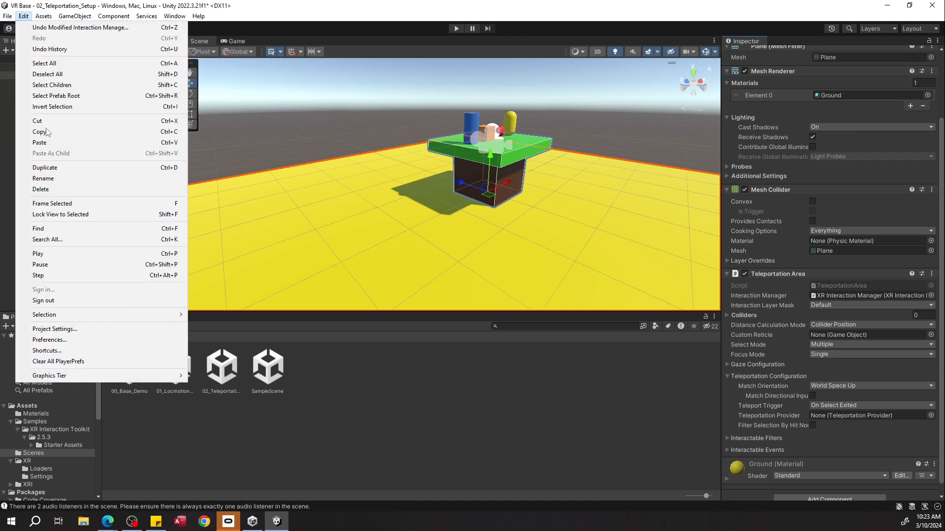
left_click(70, 329)
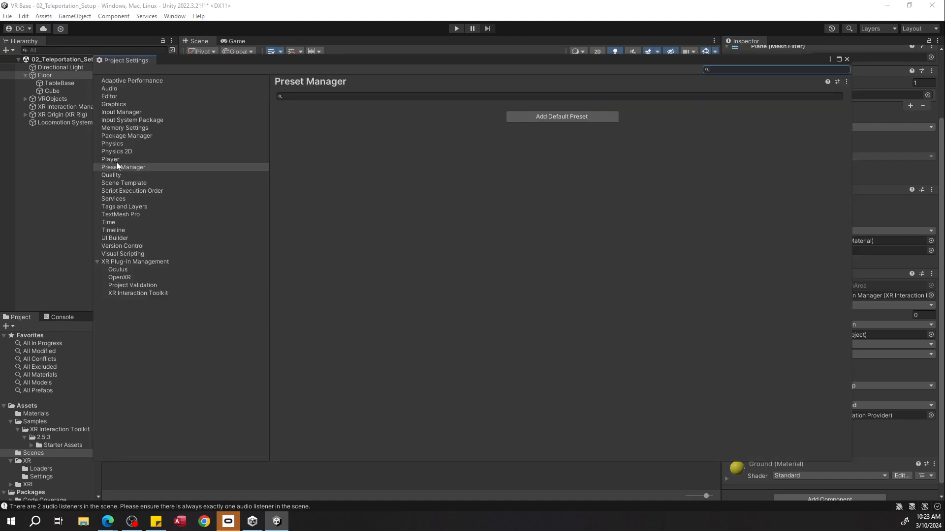
left_click(114, 145)
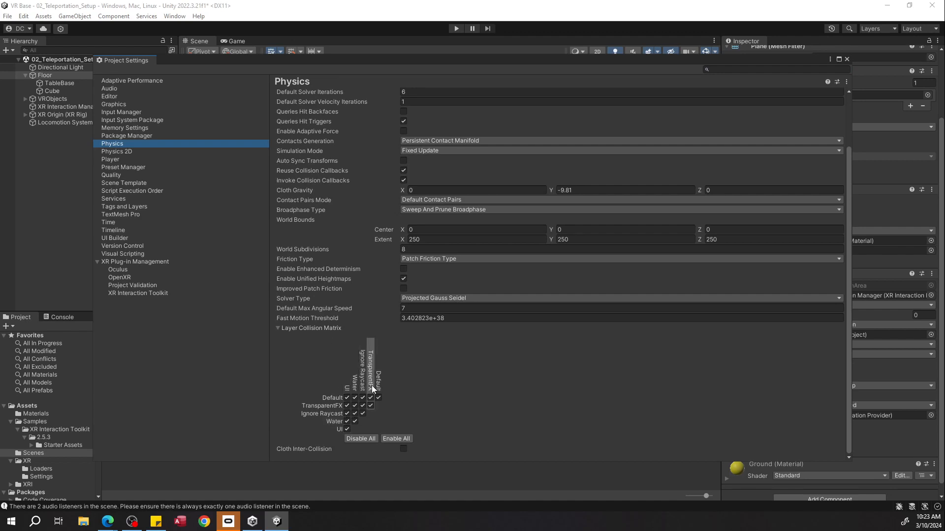
left_click(347, 398)
left_click(347, 397)
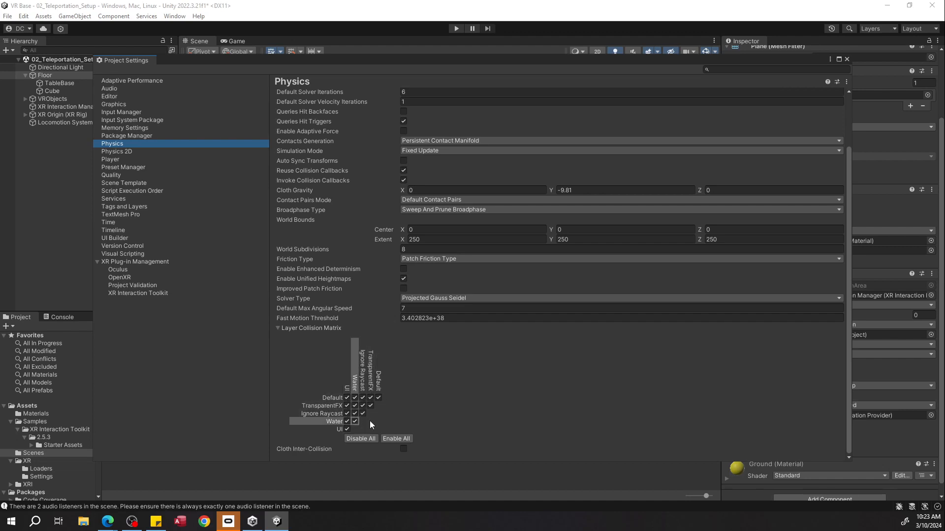
left_click(847, 59)
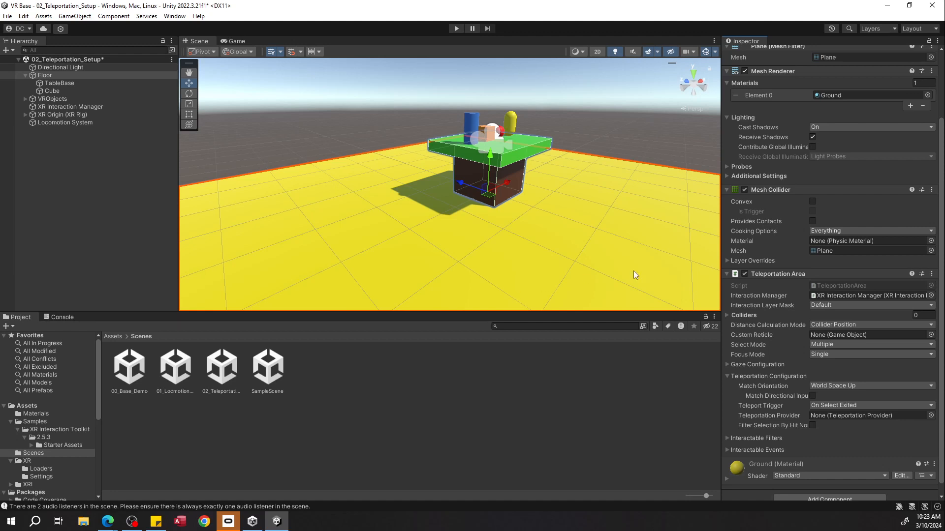
Step: Add an interaction layer named Floor as User Layer 8, starting from the Teleportation Area's Interaction Layer Mask
left_click(827, 305)
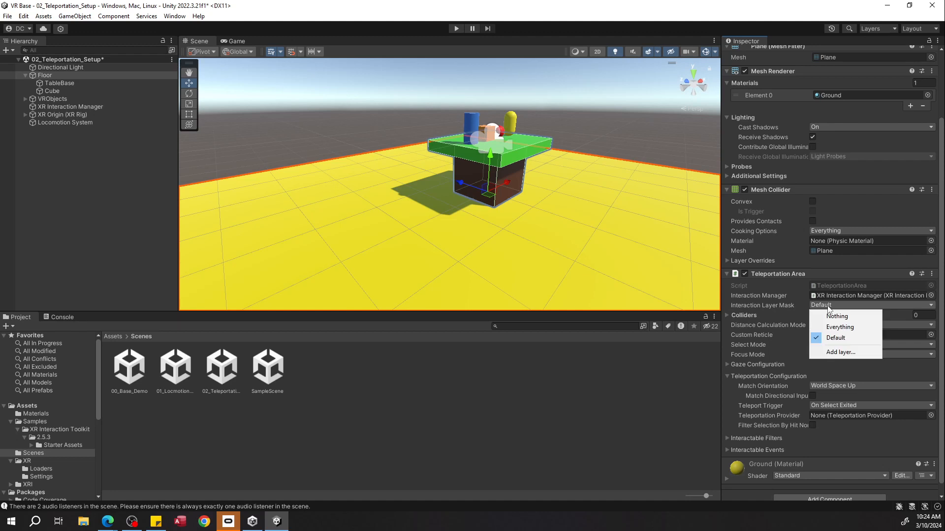
left_click(835, 351)
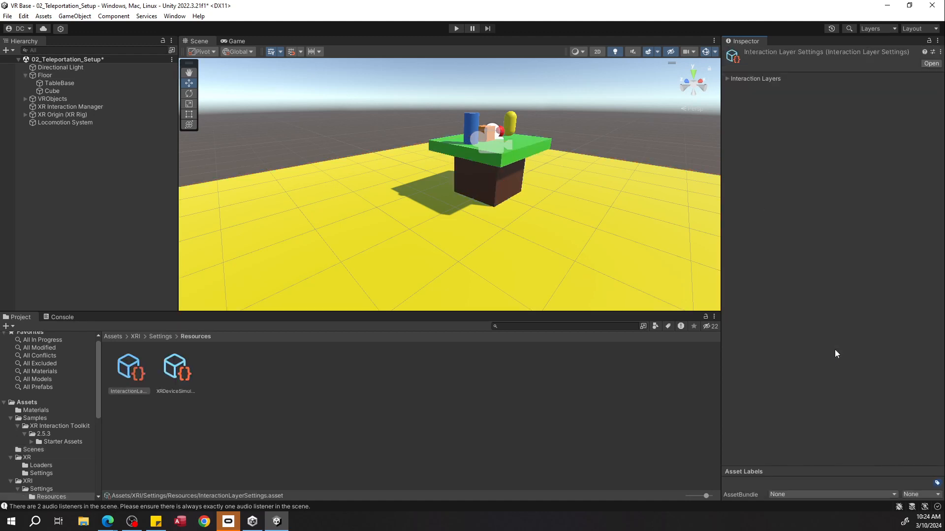
left_click(732, 80)
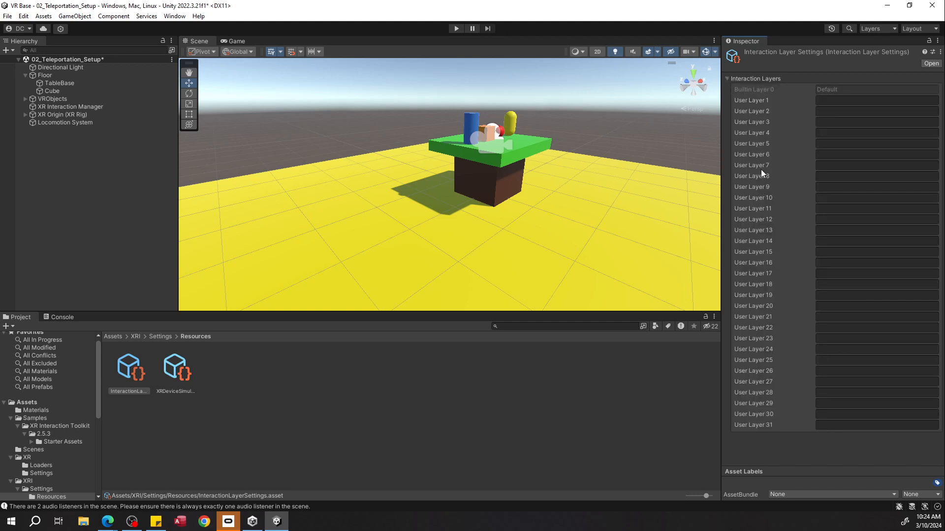
left_click(826, 174)
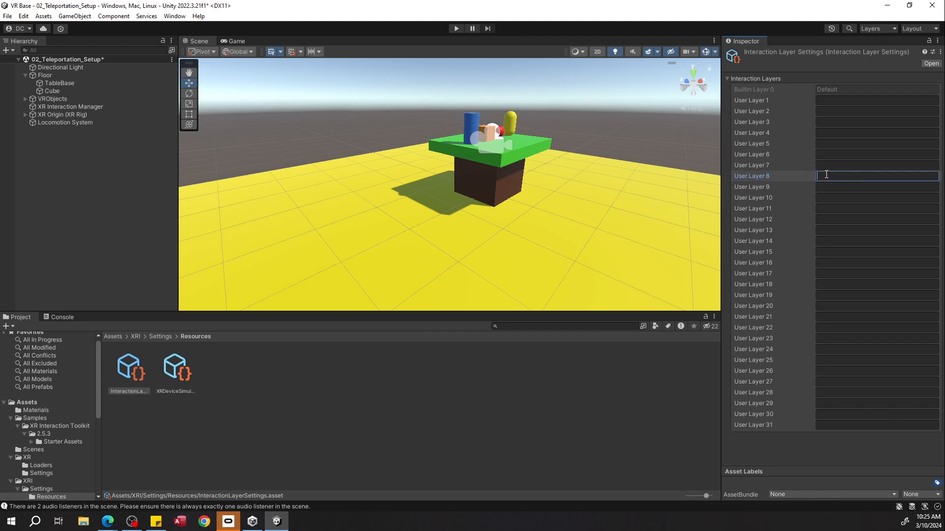
type("Floor")
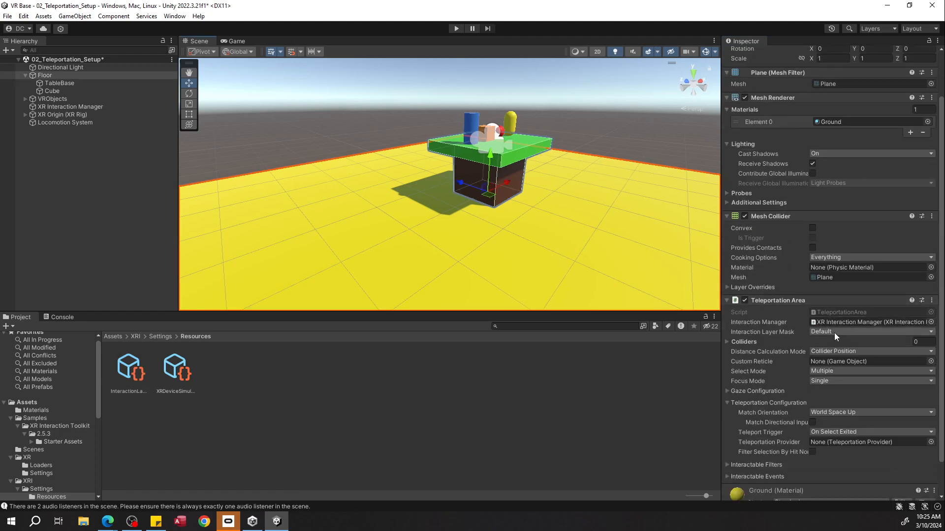
Step: Set the Interaction Layer Mask of the Floor's Teleportation Area to the Floor layer only
left_click(832, 333)
left_click(832, 376)
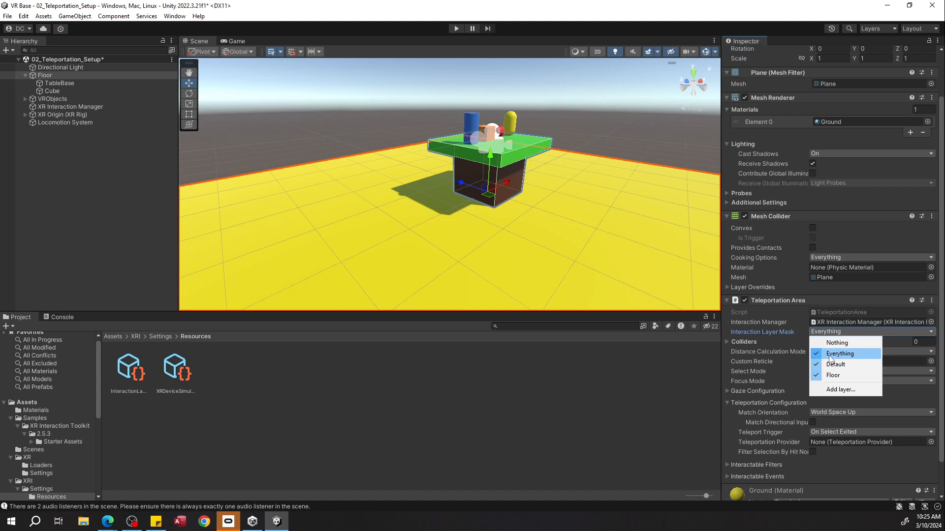
left_click(826, 353)
left_click(825, 333)
left_click(824, 343)
left_click(825, 334)
left_click(832, 375)
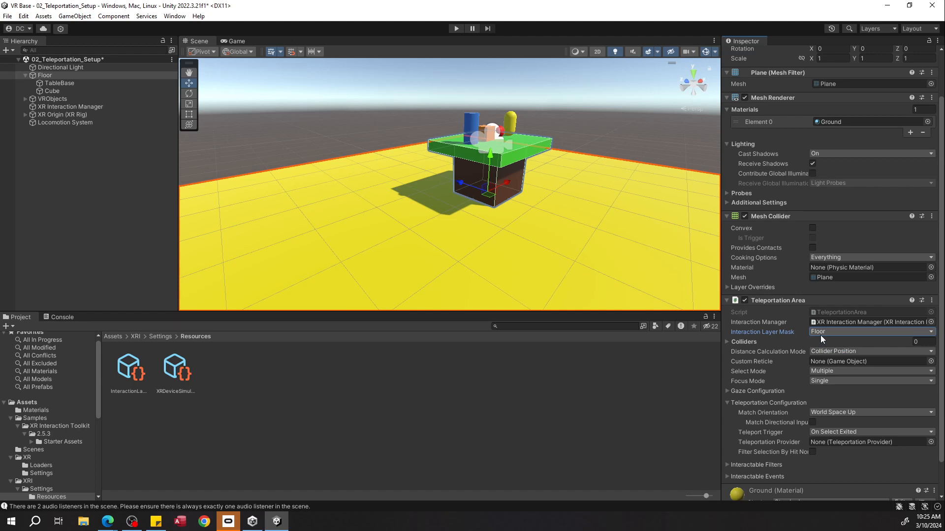
Step: Assign the Locomotion System as the Teleportation Provider of the Floor's Teleportation Area
scroll(797, 310, "down", 1)
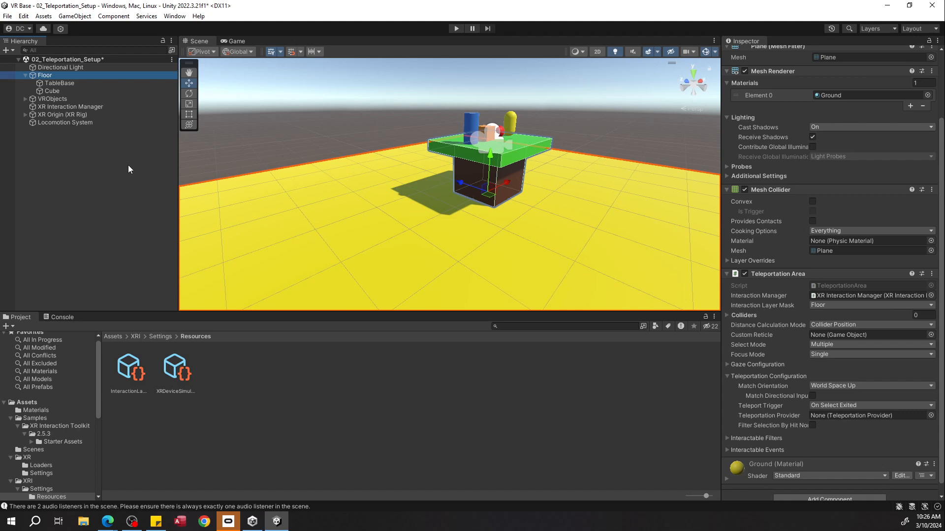
left_click_drag(84, 124, 819, 414)
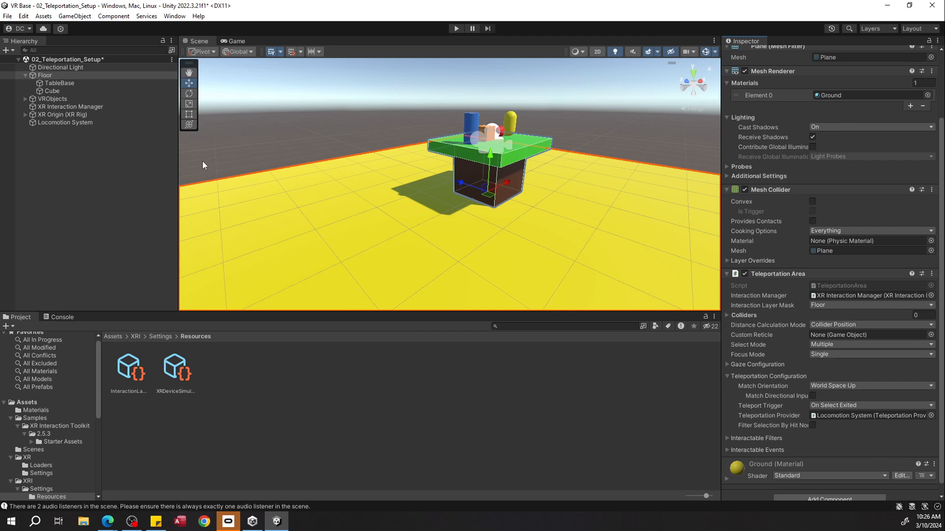
left_click(106, 177)
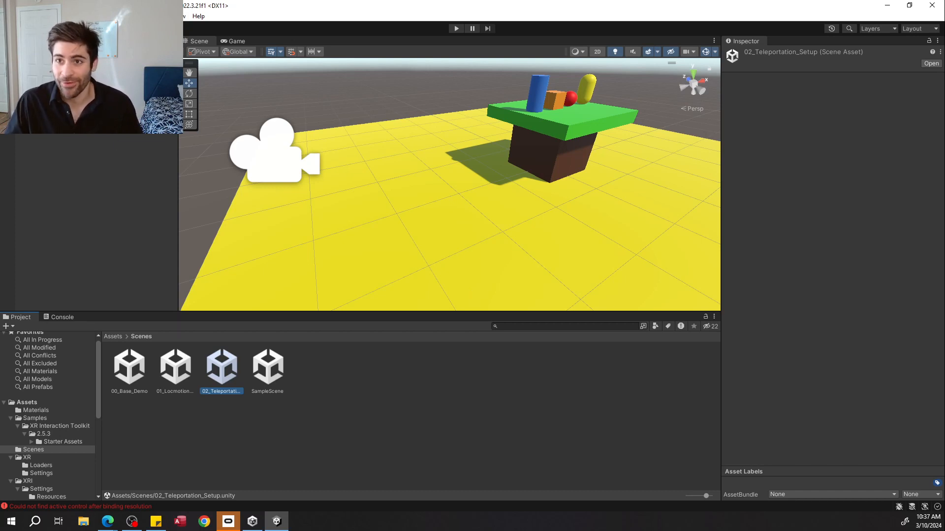
Step: Apply the XRI Default Left Controller preset to the XR Controller component of the Left Controller under the XR Origin
left_click(60, 94)
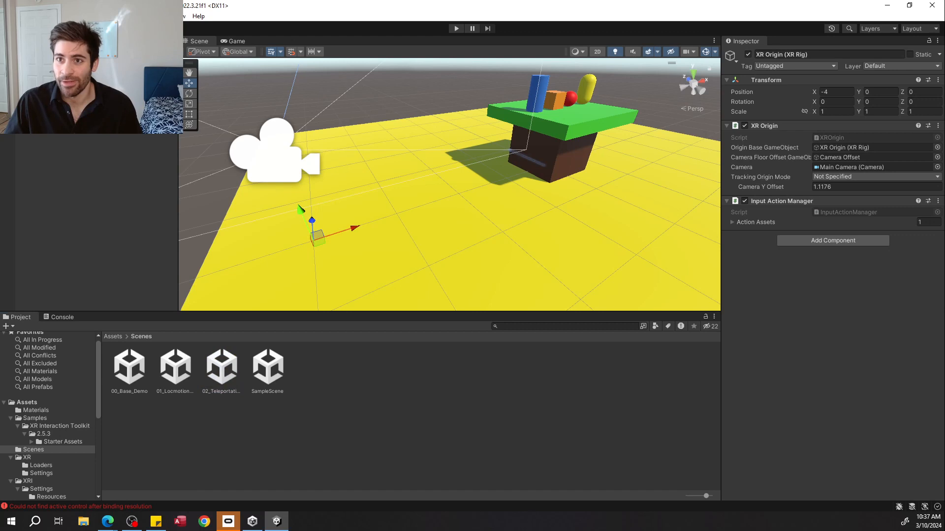
left_click(25, 107)
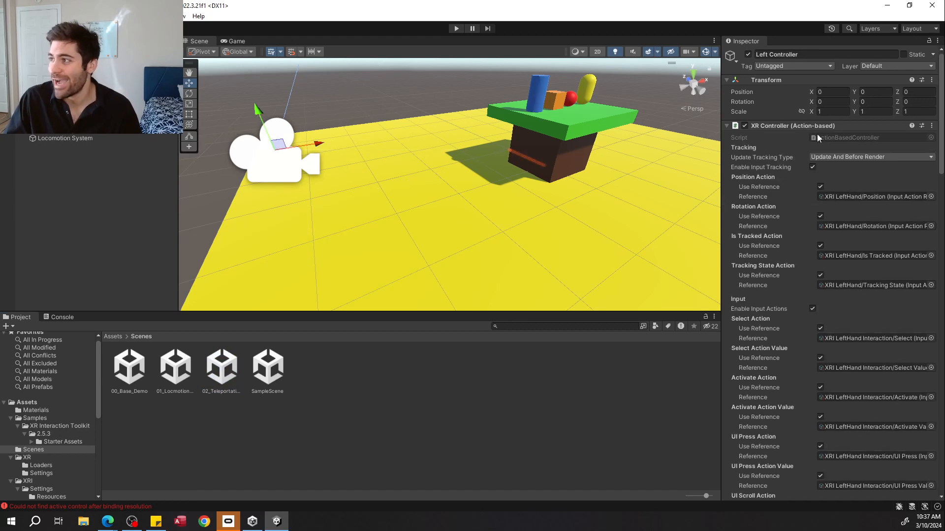
left_click(922, 126)
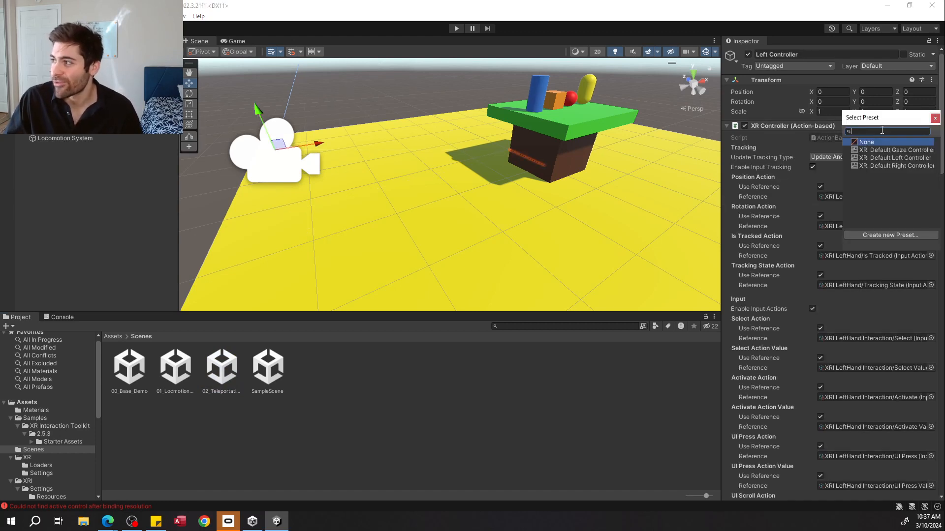
left_click(878, 158)
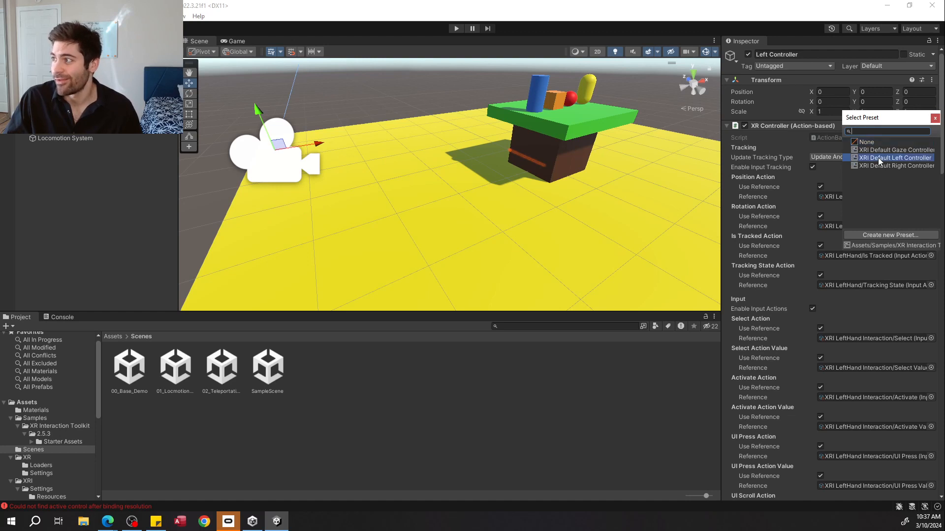
Step: Apply the XRI Default Right Controller preset to the Right Controller's XR Controller component
left_click(118, 132)
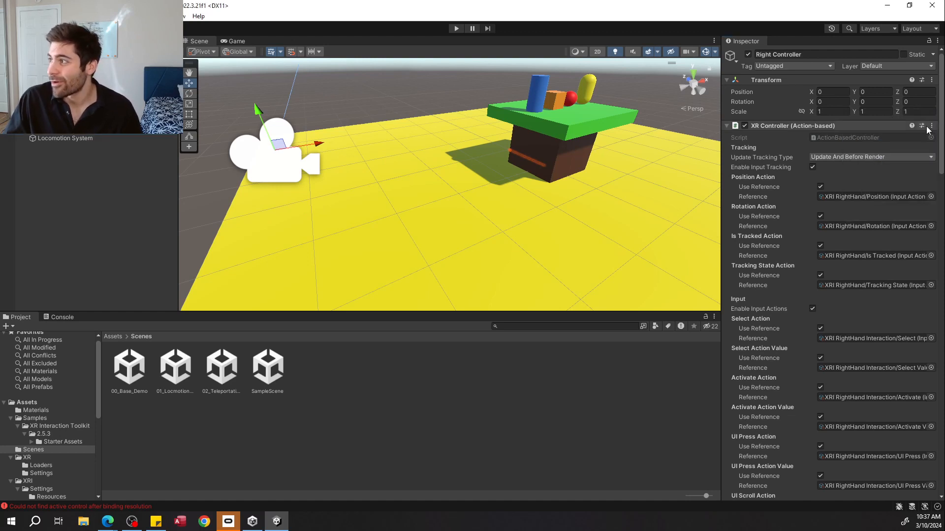
left_click(837, 126)
left_click(728, 126)
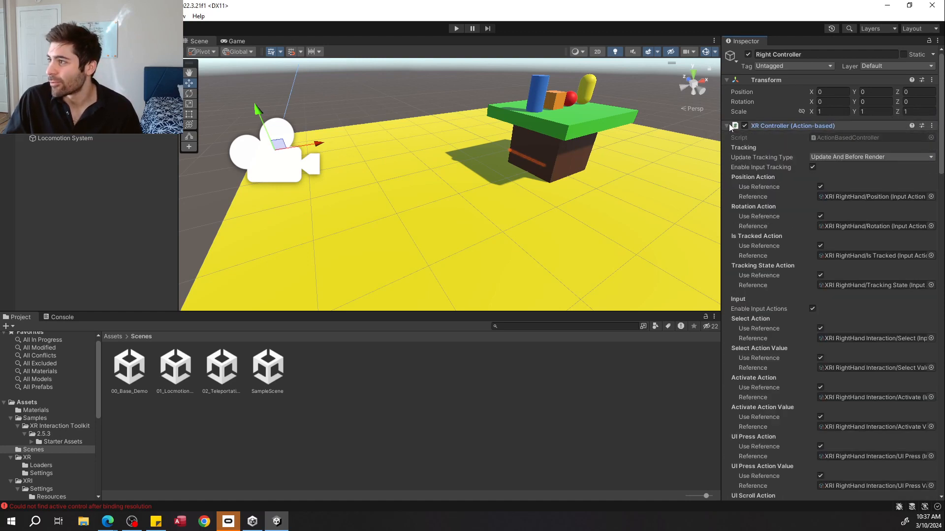
left_click(922, 126)
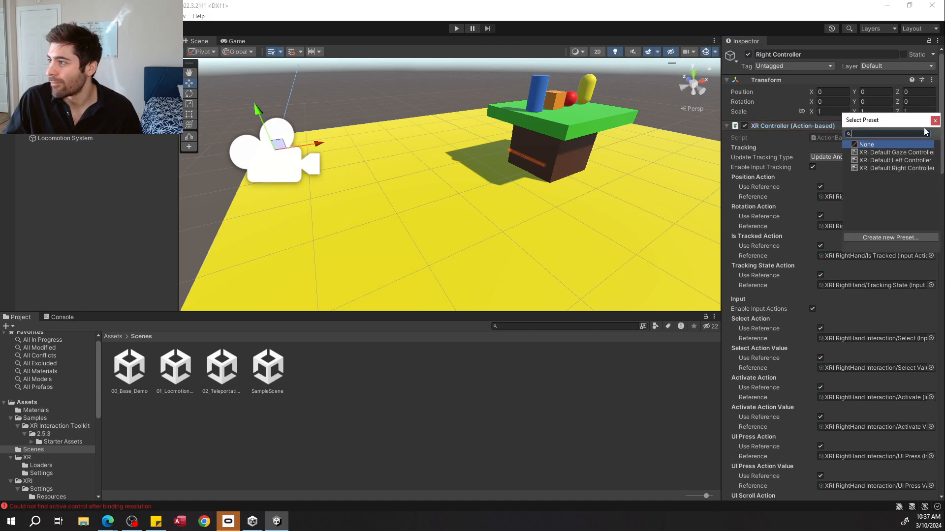
double_click(885, 169)
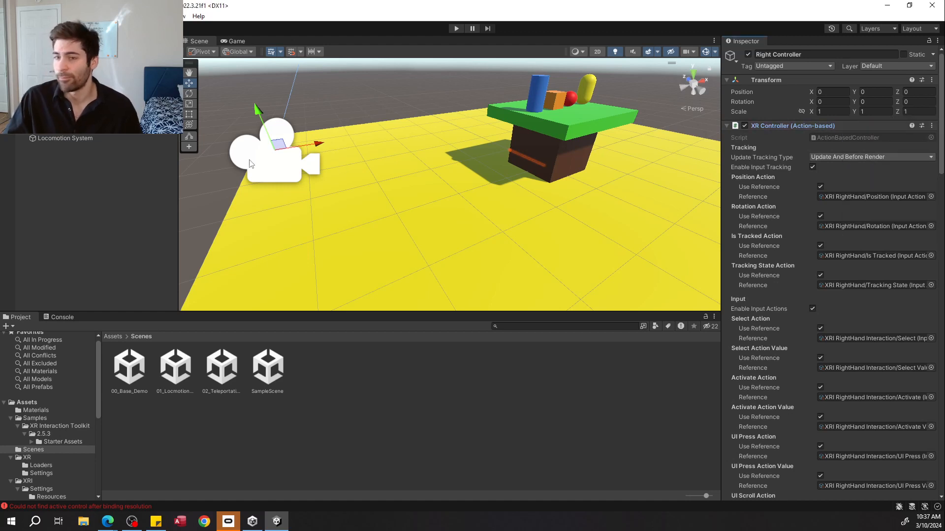
Step: Run the teleportation scene in Play mode to test it with the headset, and stop it
left_click(81, 155)
left_click(456, 28)
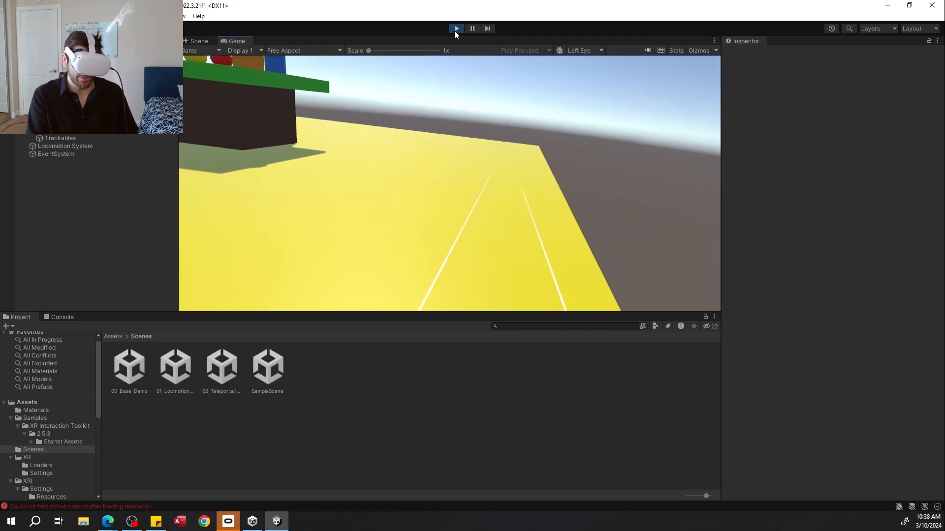
left_click(455, 31)
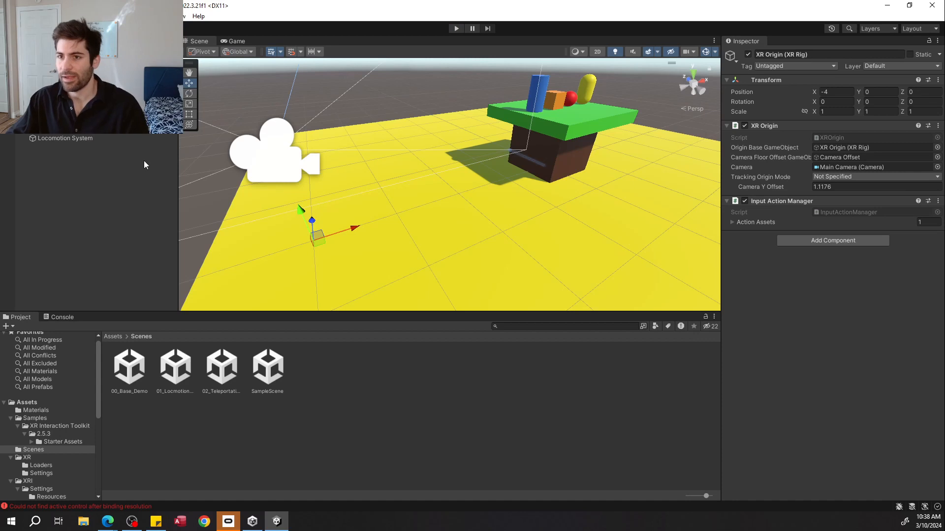
left_click(83, 131)
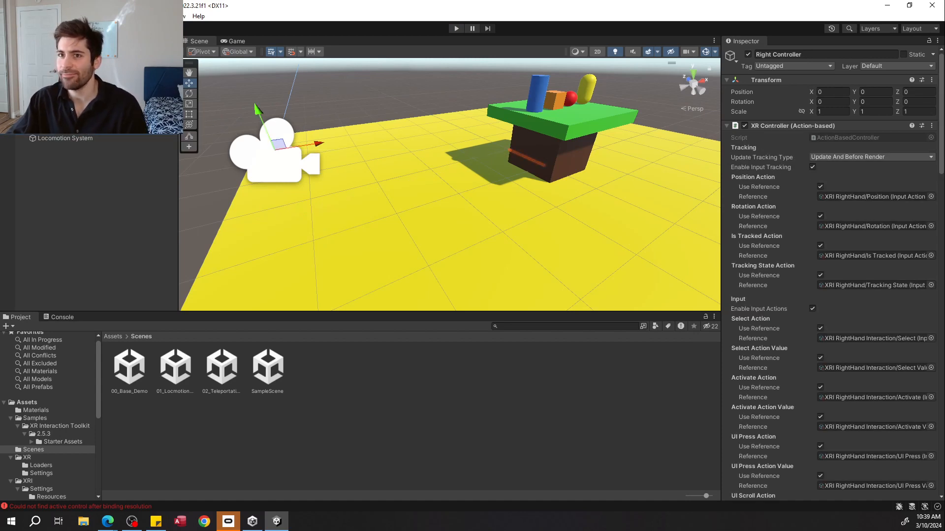
left_click(26, 84)
left_click(26, 83)
left_click(69, 92)
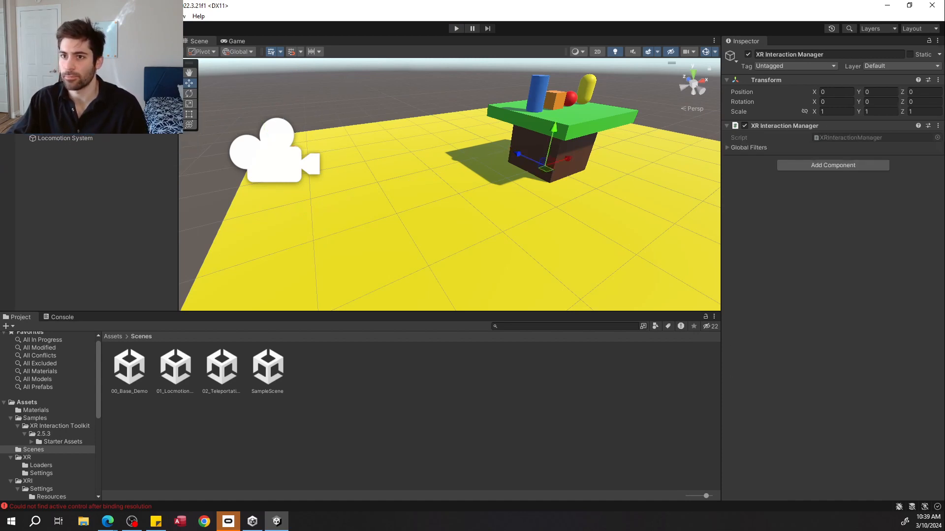
left_click(69, 99)
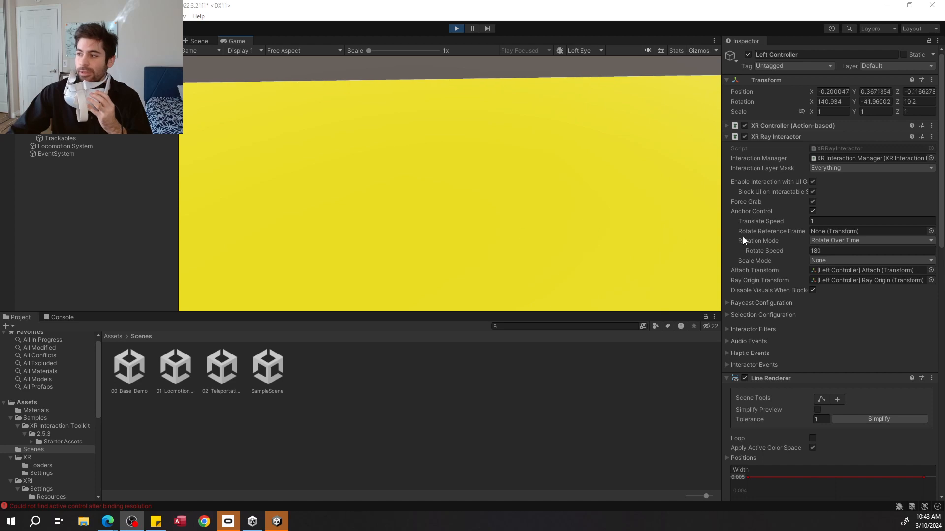
Step: Lower the Line Bend Ratio of the Left Controller's XR Interactor Line Visual to about 0.508 while the scene is playing
scroll(772, 240, "down", 4)
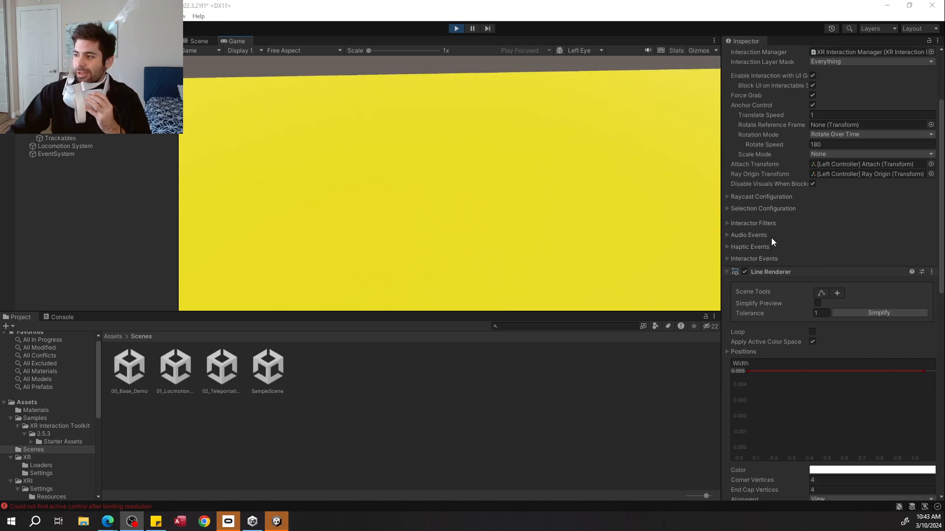
scroll(772, 237, "up", 2)
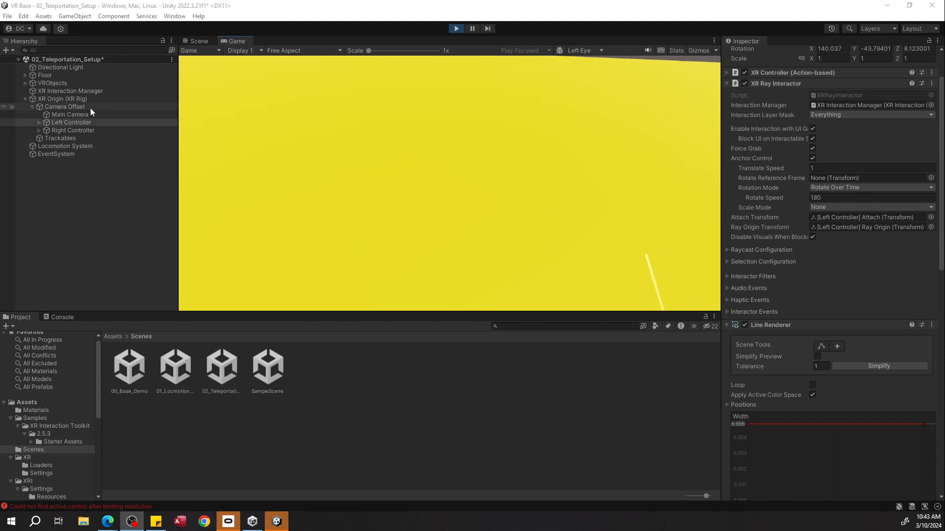
scroll(823, 325, "down", 8)
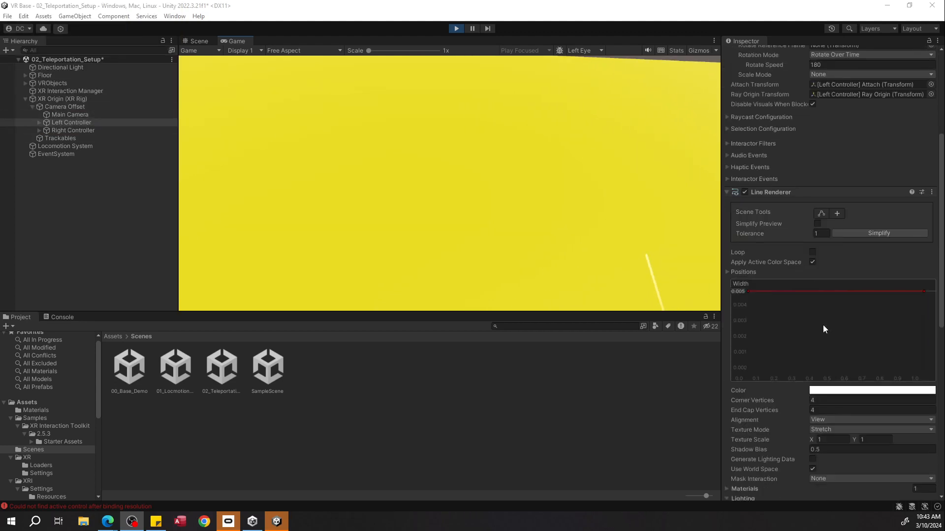
scroll(823, 324, "up", 10)
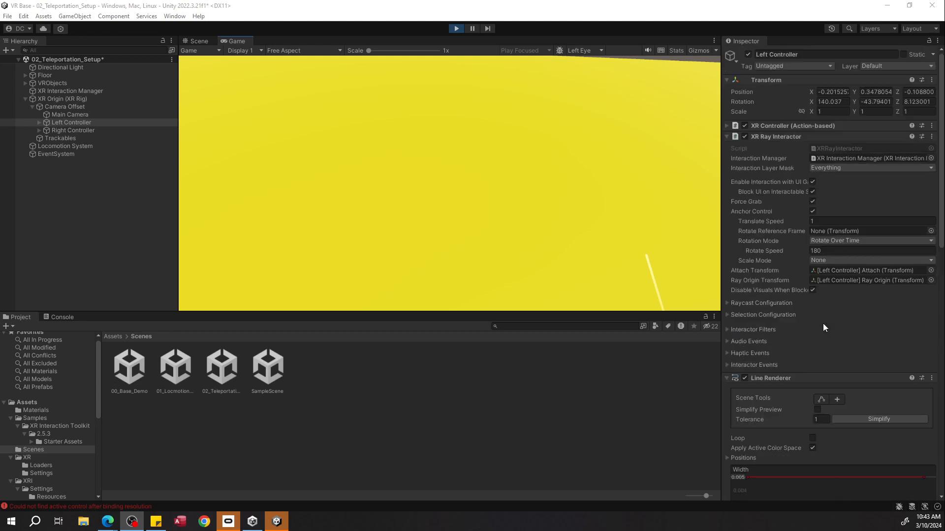
scroll(823, 324, "down", 13)
scroll(823, 324, "down", 5)
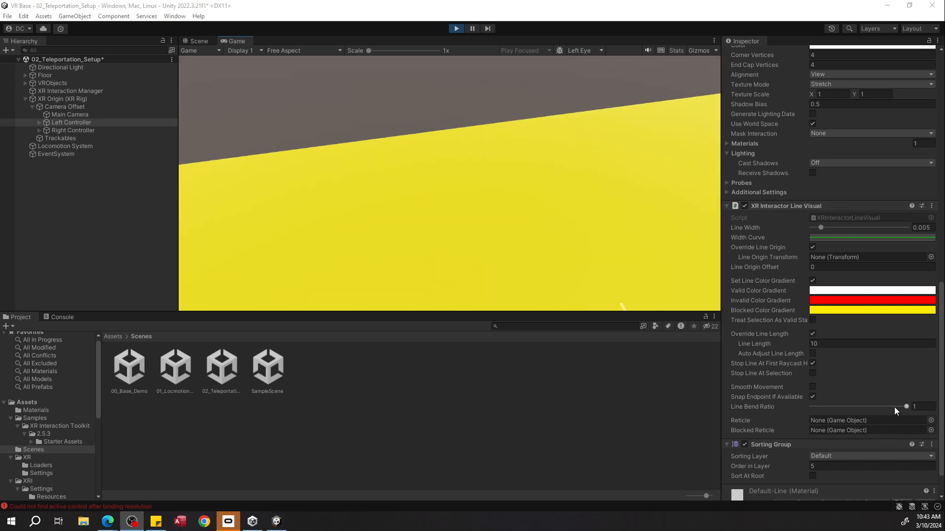
left_click_drag(885, 407, 859, 408)
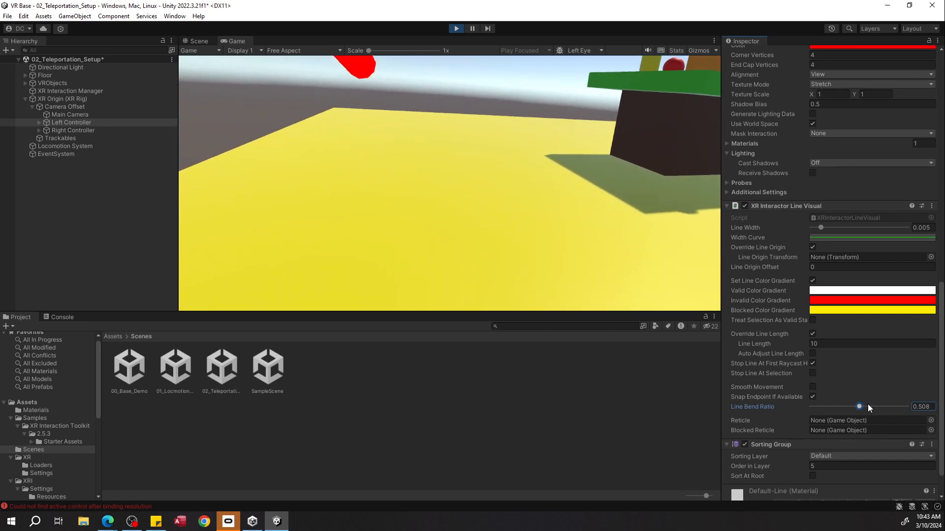
Step: Raise the Left Controller's Line Bend Ratio to 1 in the running scene and stop Play mode
left_click_drag(861, 407, 911, 410)
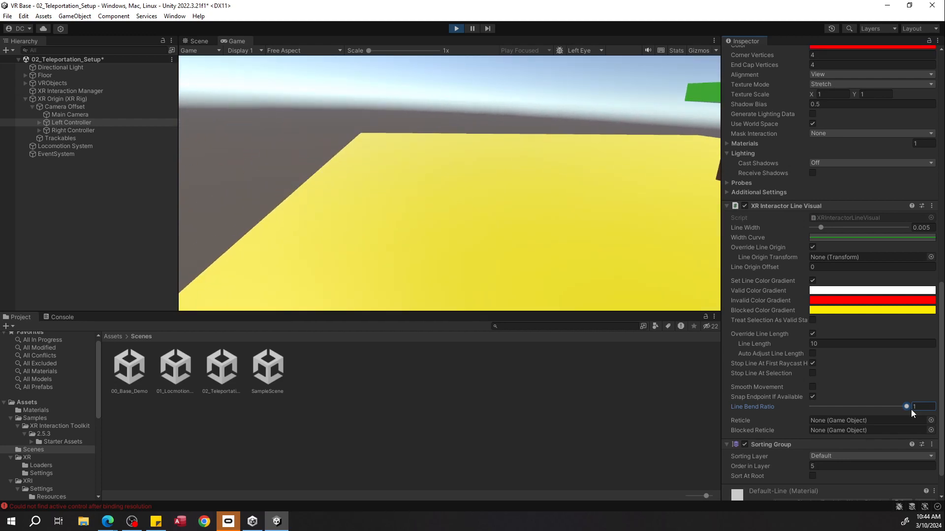
left_click(458, 28)
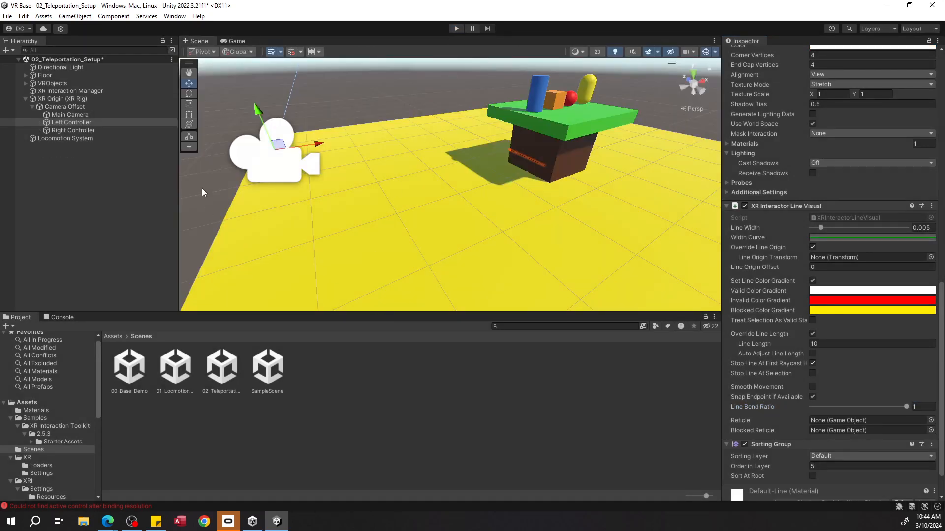
Step: Set the Right Controller's Line Bend Ratio to 1, and test the ray visuals in a Play mode run that is stopped again
left_click(125, 132)
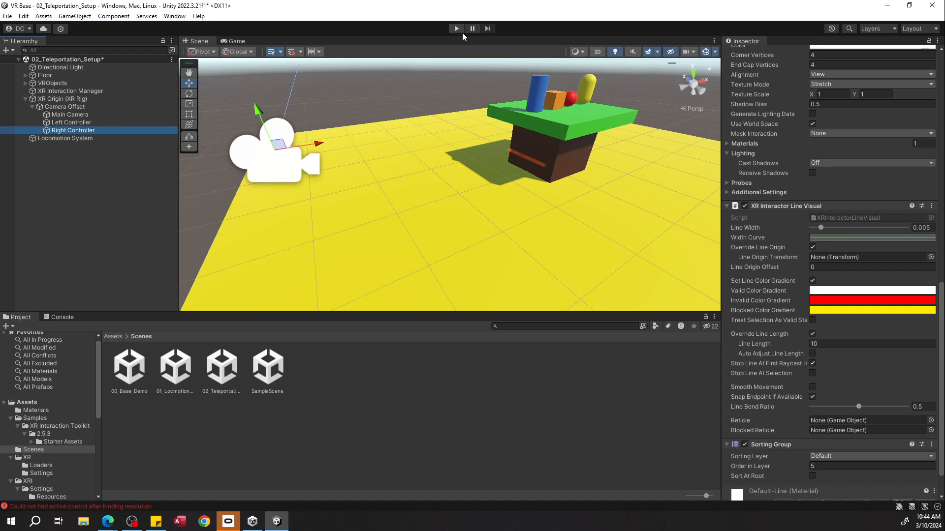
left_click_drag(857, 408, 911, 412)
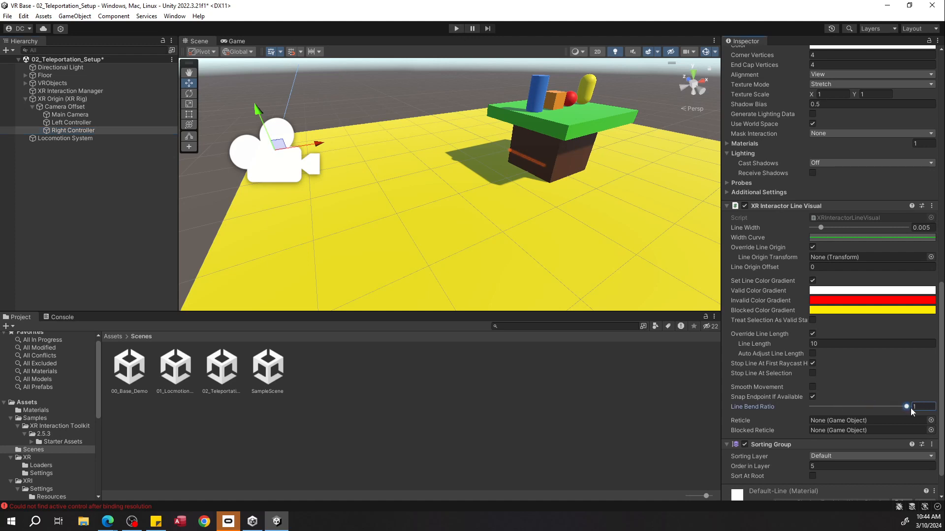
left_click(104, 123)
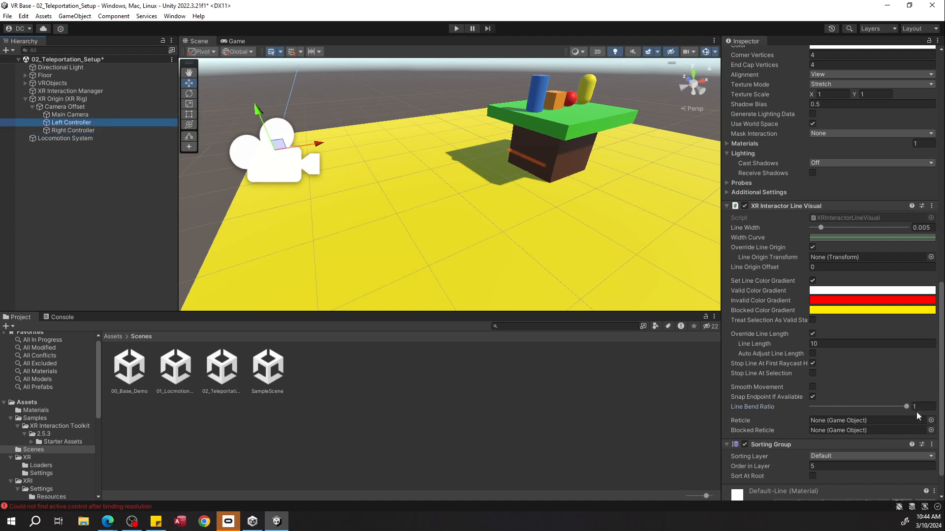
left_click(457, 28)
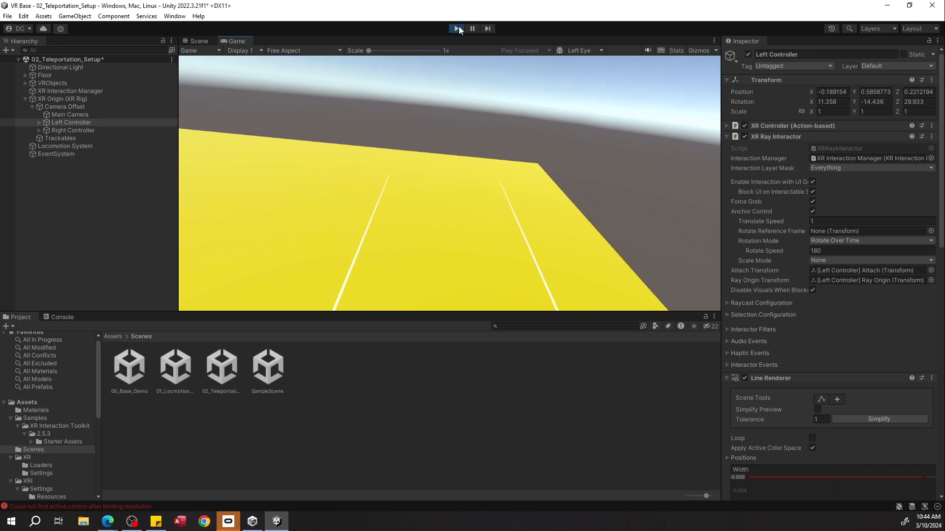
left_click(457, 29)
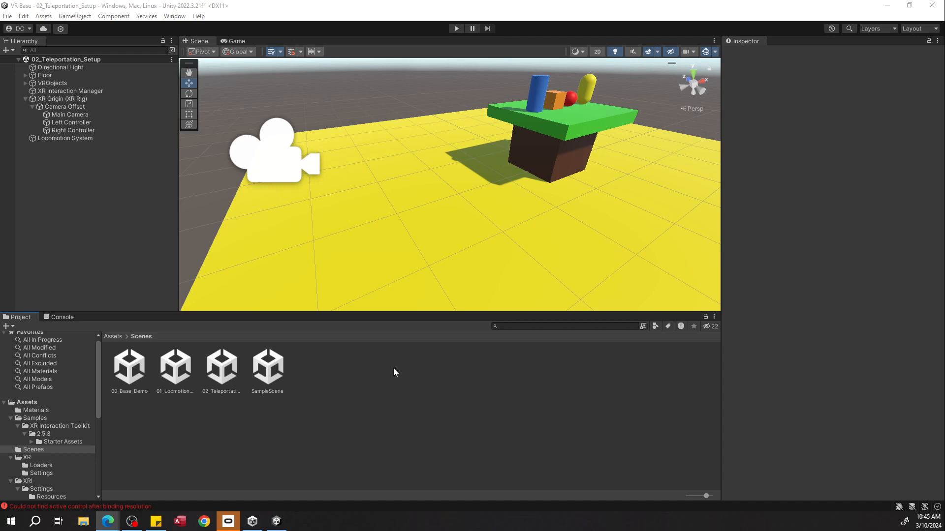
left_click(215, 374)
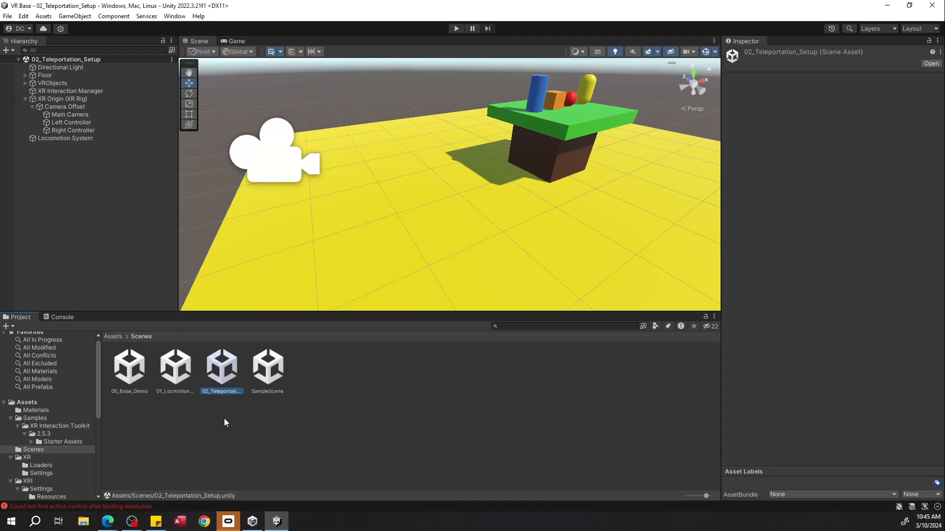
key("ctrl+d")
left_click(232, 380)
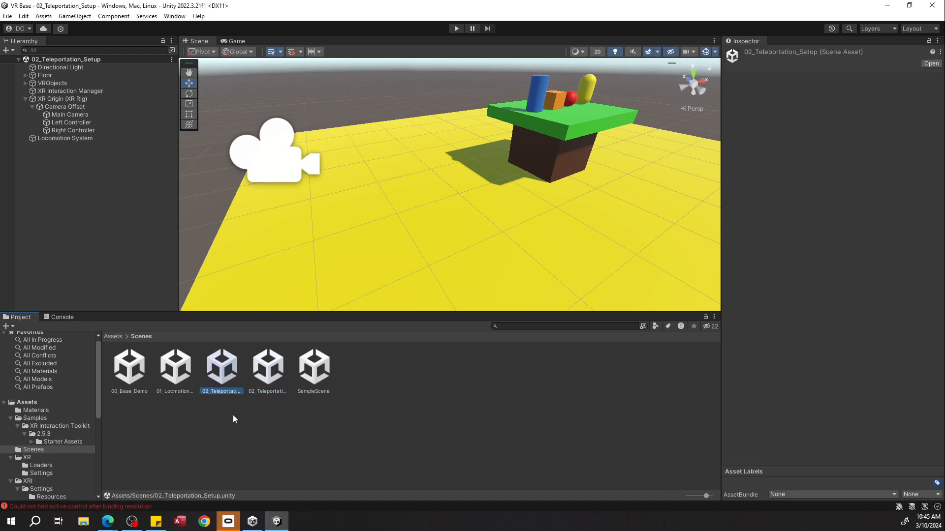
left_click(272, 387)
key("Delete")
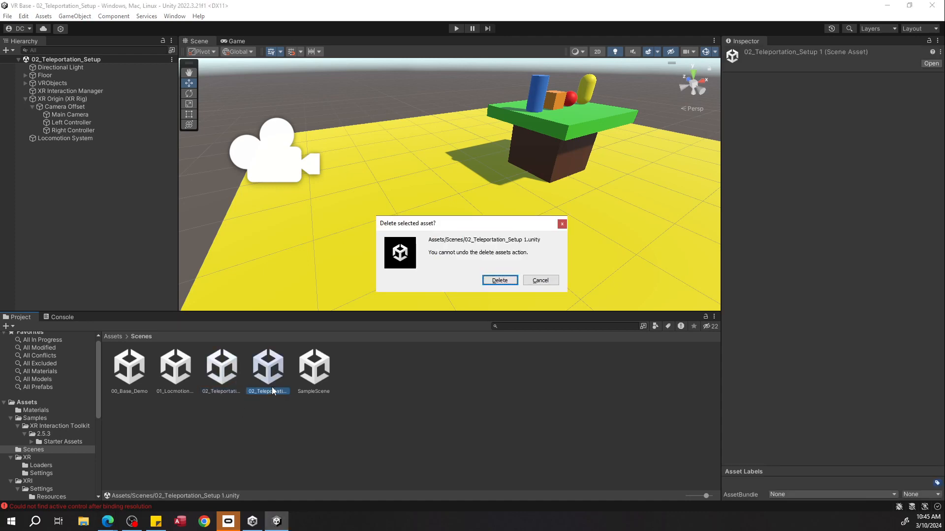
left_click(499, 281)
Step: Duplicate the 02_Teleportation_Setup scene and rename the copy 03_Teleportation_Areas
left_click(221, 370)
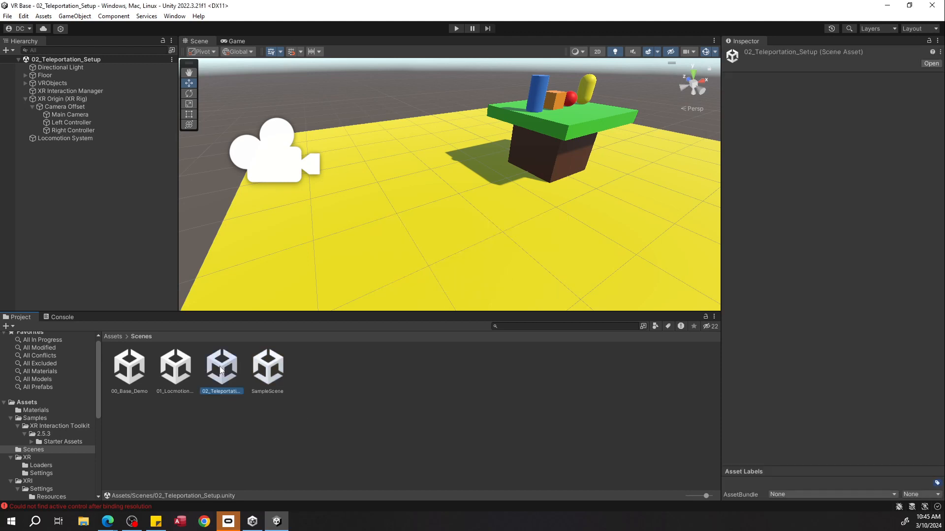
key("ctrl+d")
right_click(276, 391)
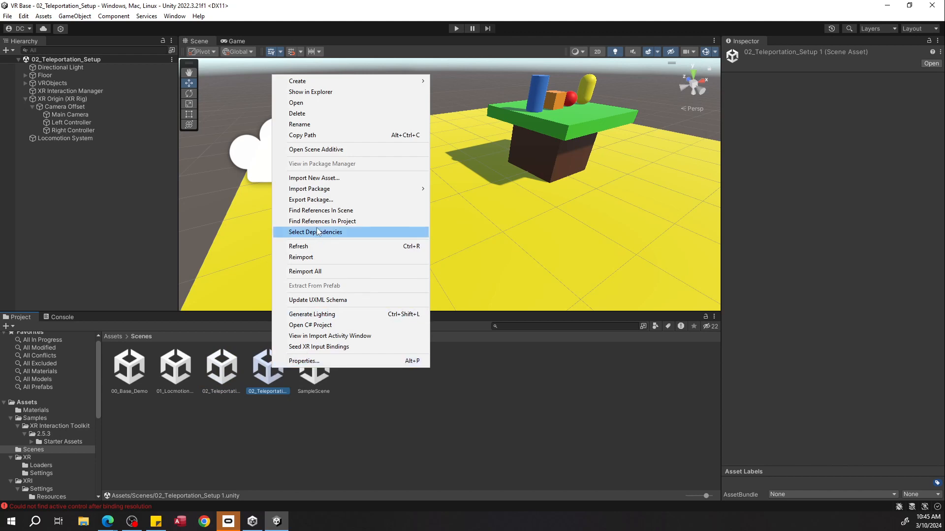
left_click(316, 126)
type("03_")
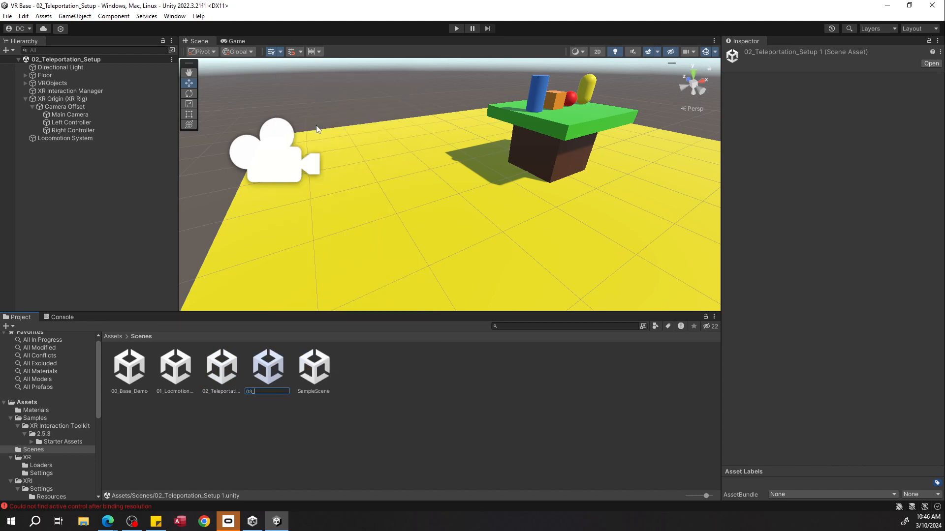
type("Teleportation_Areas")
key("Return")
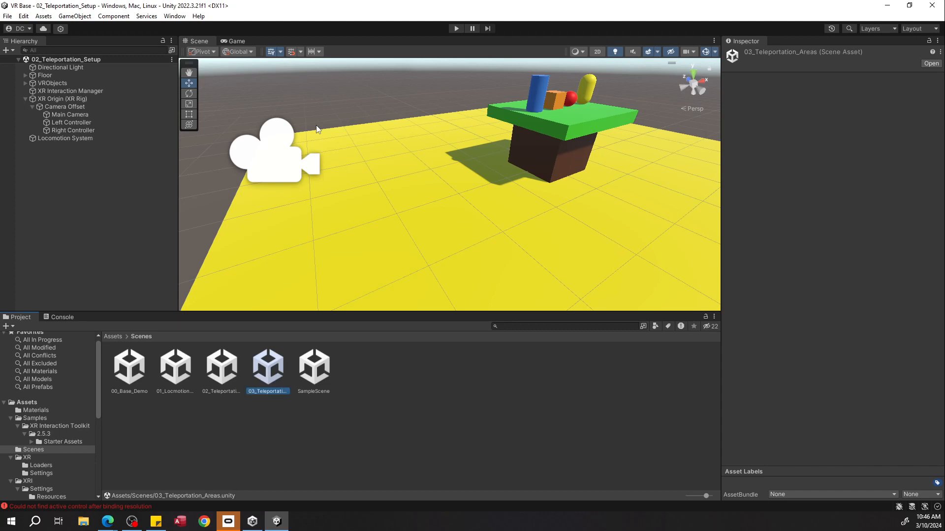
Step: Open the 03_Teleportation_Areas scene
left_click(319, 448)
left_click(268, 377)
double_click(268, 373)
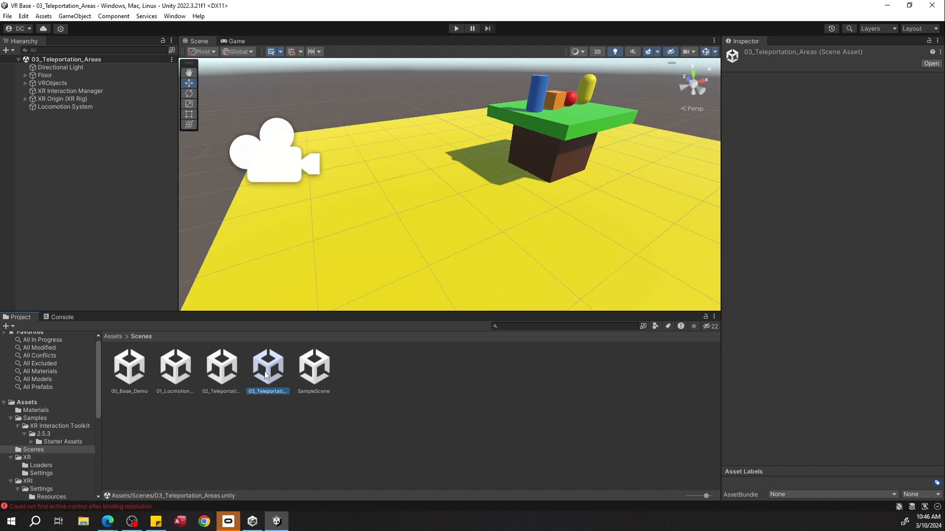
Step: Create an empty game object at the root of the scene and name it TeleportationAreas
right_click_drag(377, 219, 491, 239)
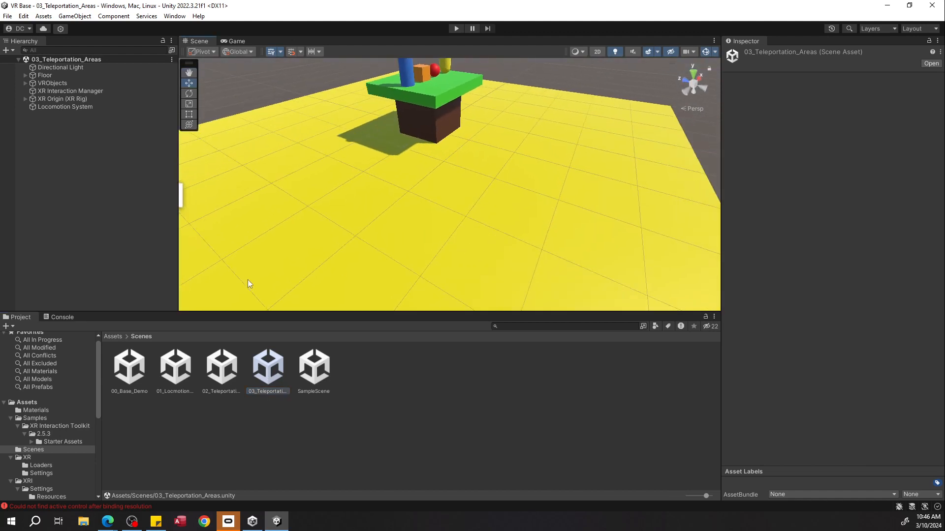
right_click(76, 164)
left_click(72, 171)
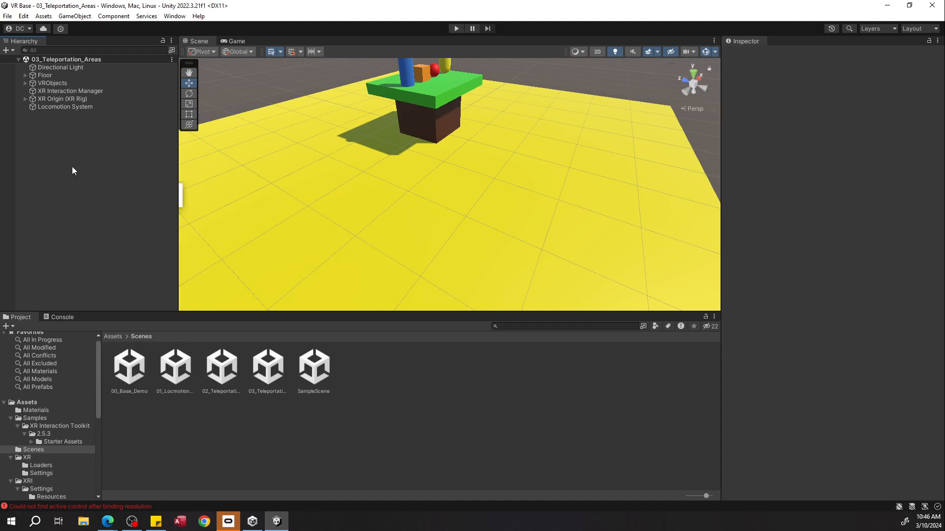
right_click(73, 171)
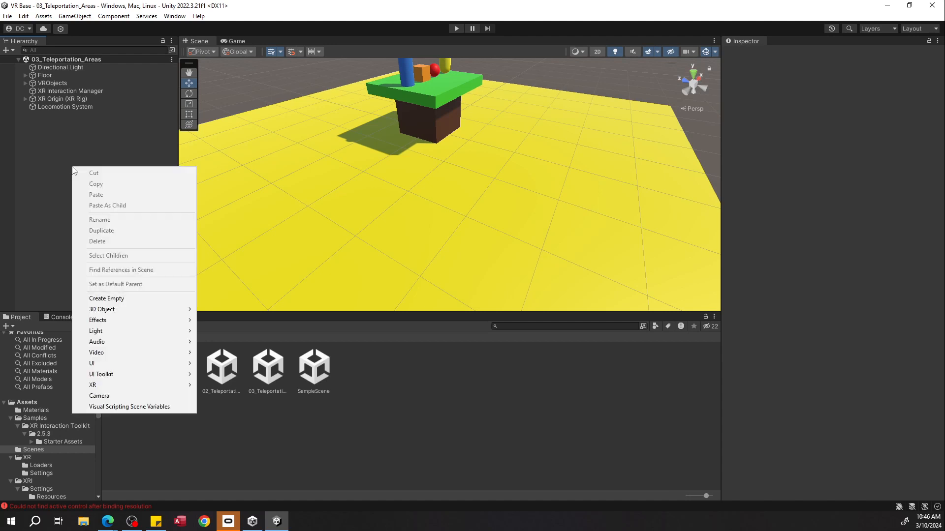
left_click(122, 299)
type("T")
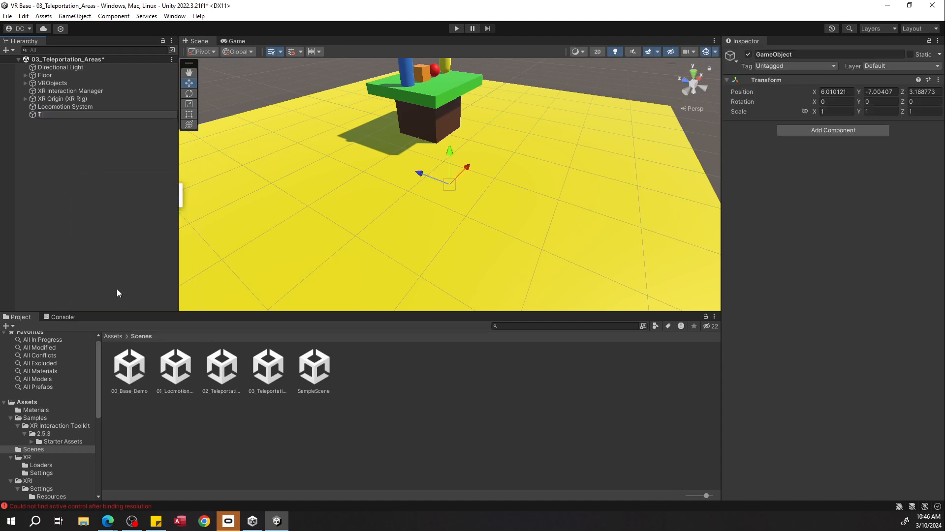
type("eleportationAreas")
key("Return")
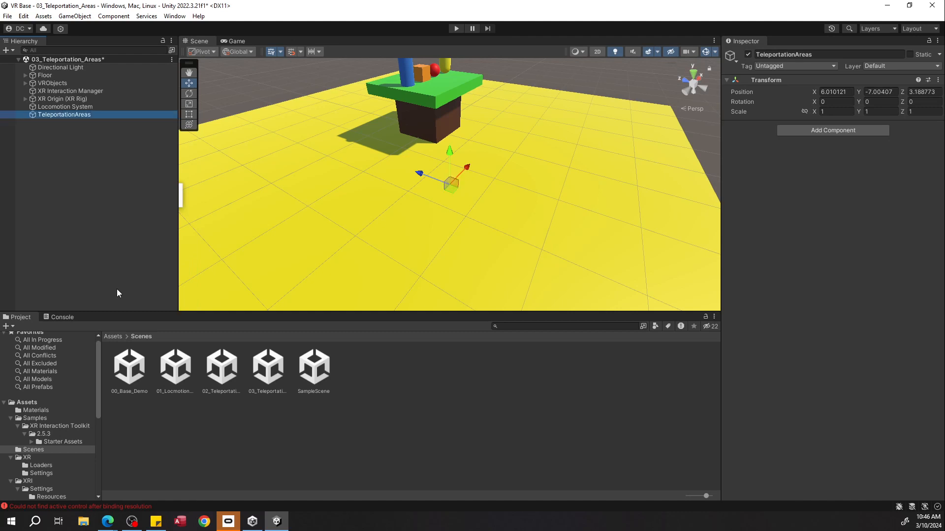
Step: Set the TeleportationAreas object's position to 0, 0, 0
left_click(836, 91)
type("0")
left_click(880, 92)
type("0")
left_click(913, 92)
type("0")
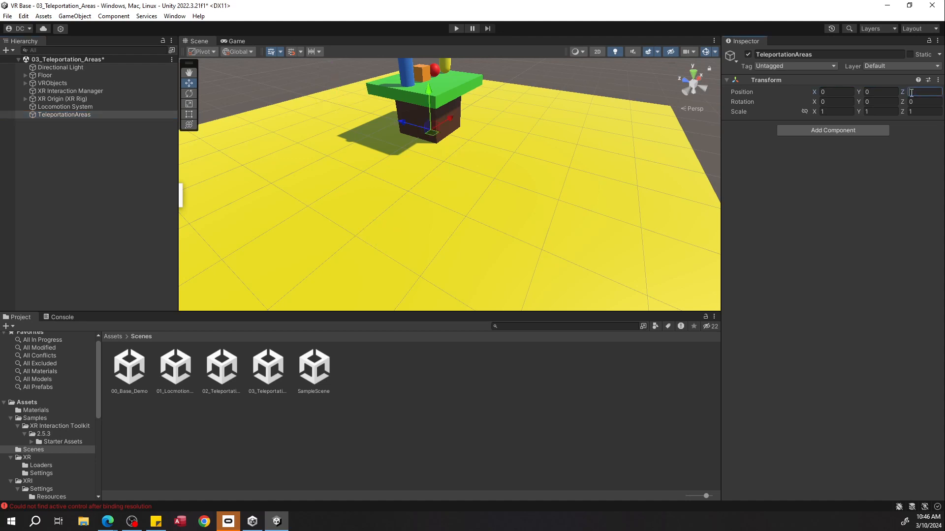
left_click(140, 133)
Step: Set the TeleportationAreas object's Y position to 0.01
scroll(378, 178, "up", 5)
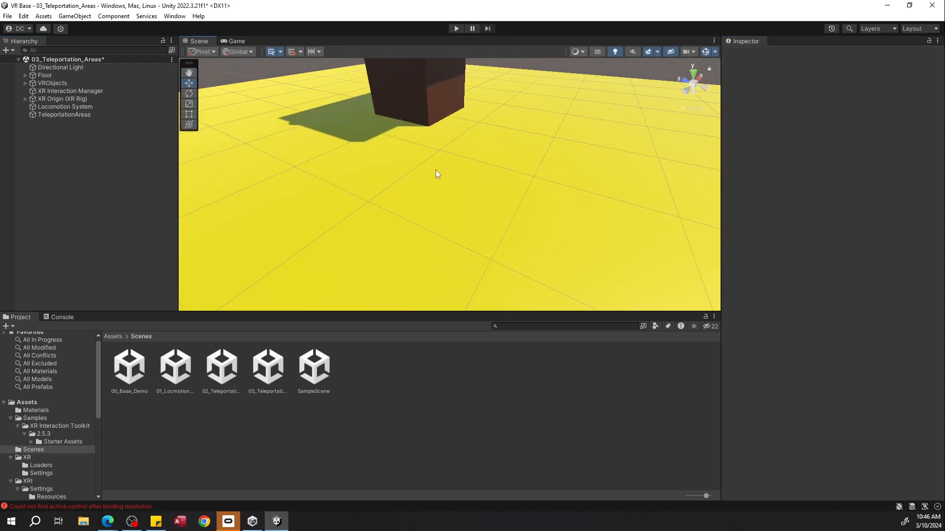
left_click(55, 114)
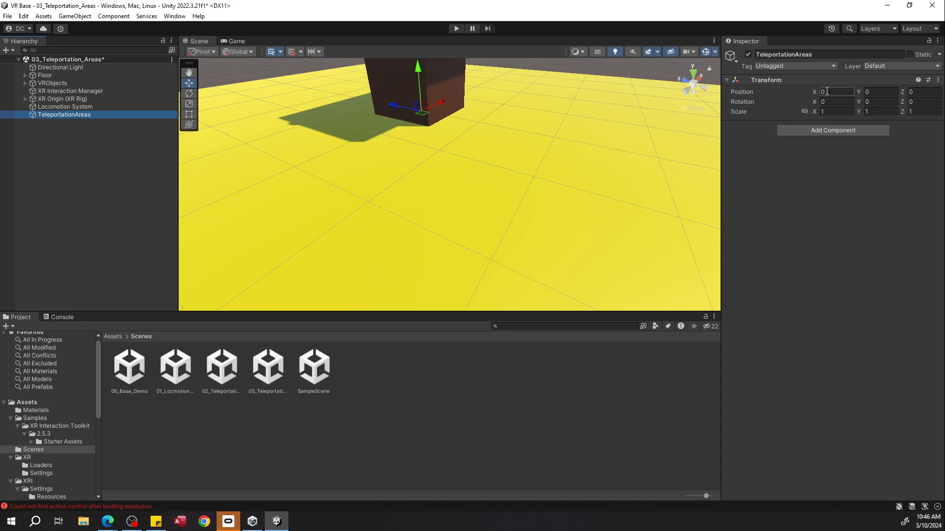
left_click(867, 91)
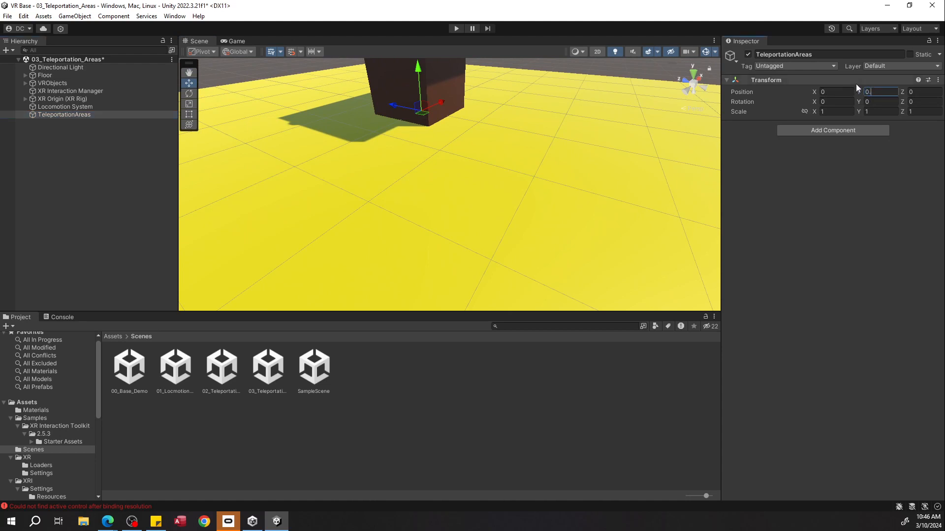
left_click(111, 169)
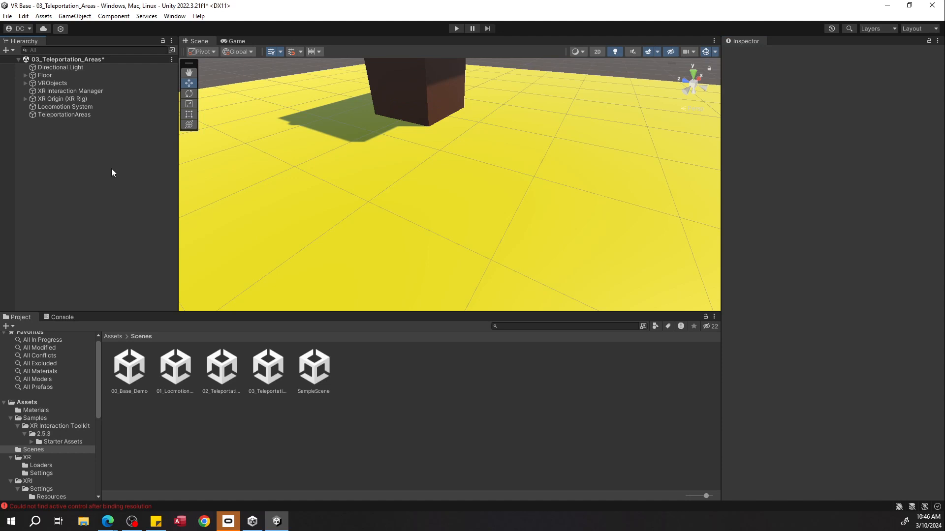
Step: Add a plane as a child of TeleportationAreas and name it Area1
right_click(112, 168)
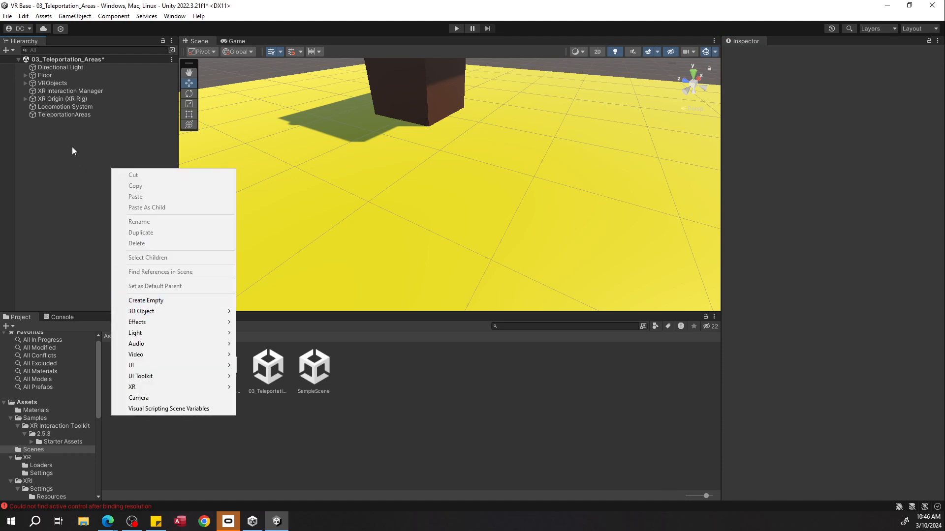
left_click(67, 113)
right_click(67, 113)
mouse_move(124, 292)
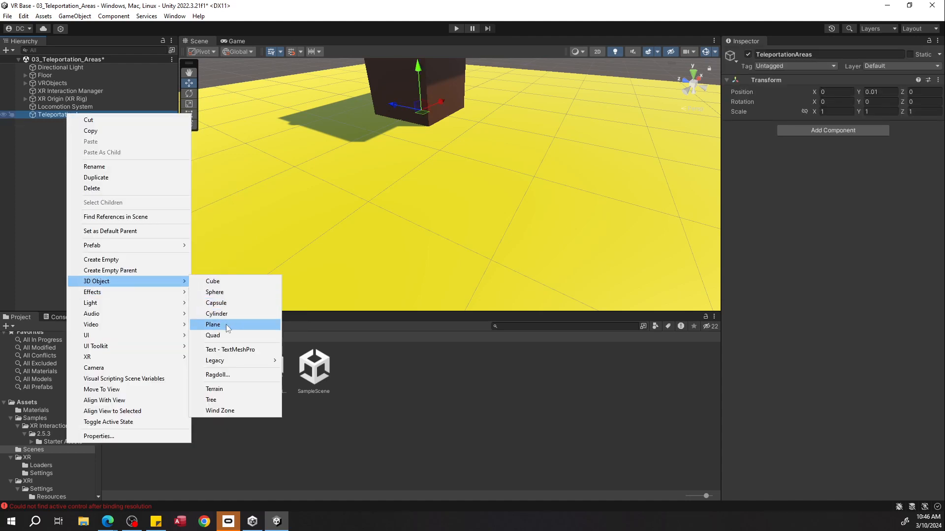
left_click(226, 325)
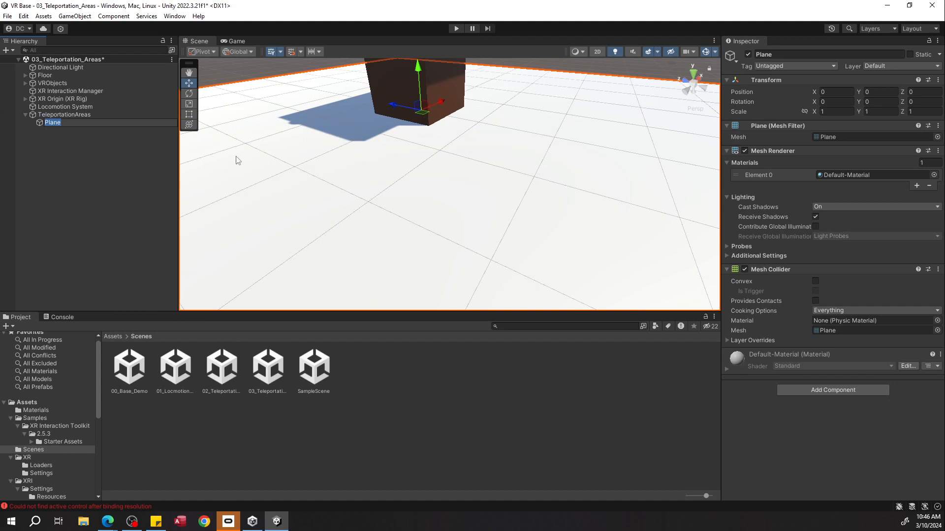
type("Area1")
Step: Scale the Area1 plane to 0.15 on the X, Y and Z axes
left_click(830, 112)
type("0.15")
left_click(875, 111)
type("0.15")
left_click(913, 111)
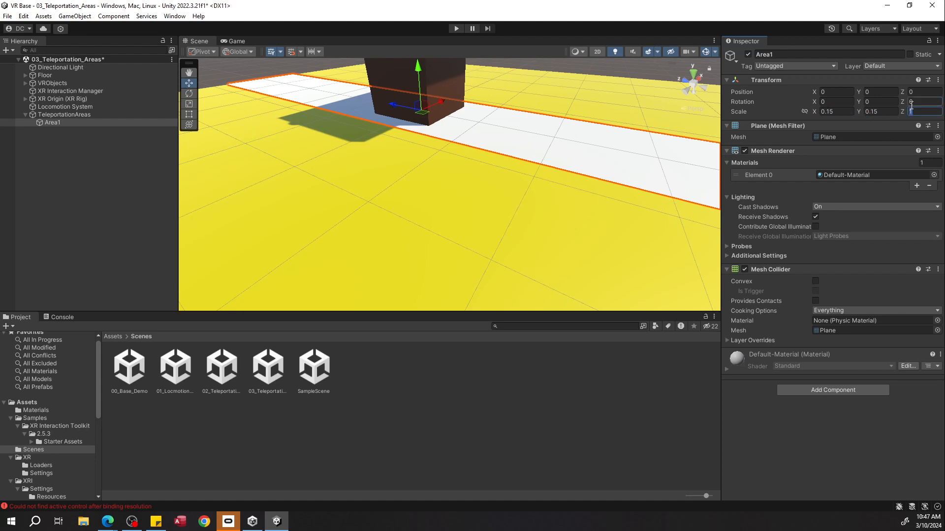
type("0.15")
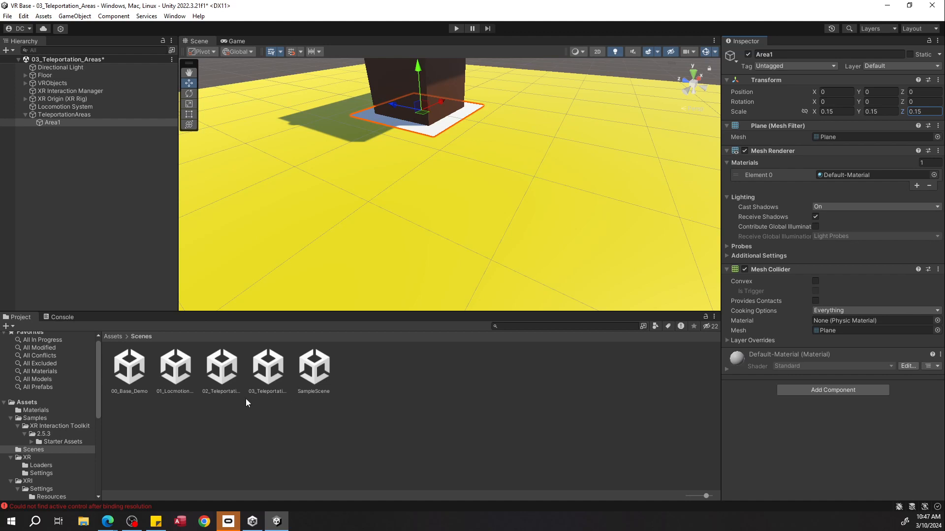
Step: Create a new material named TP Area in the project's Materials folder
left_click(113, 336)
double_click(130, 367)
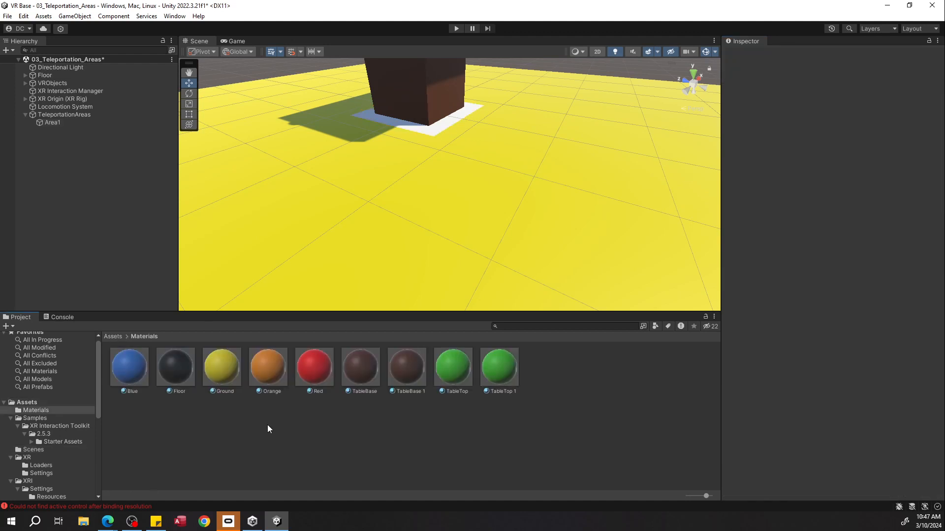
right_click(270, 426)
mouse_move(326, 140)
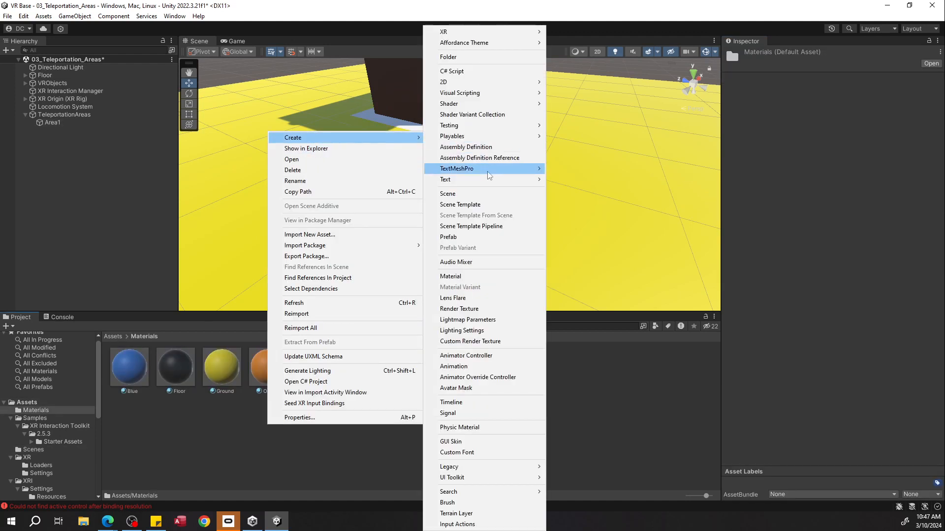
left_click(462, 277)
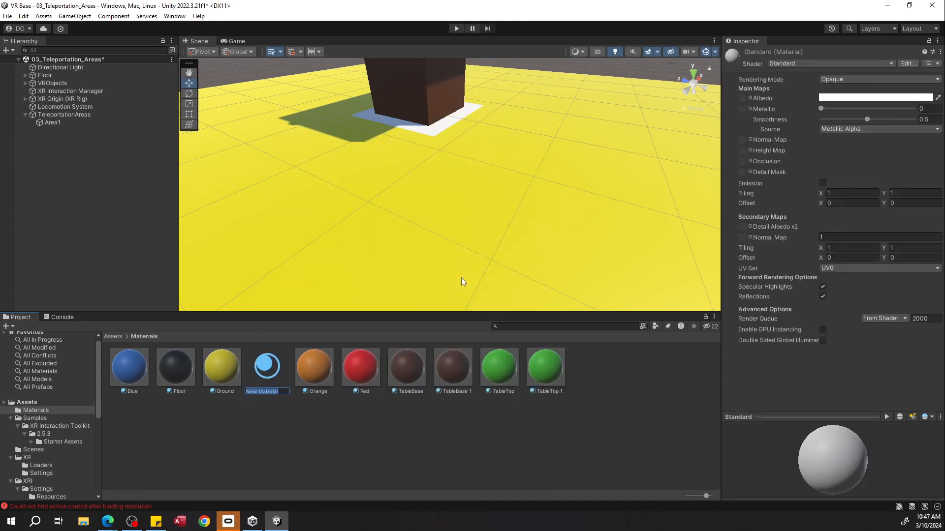
type("TP Area")
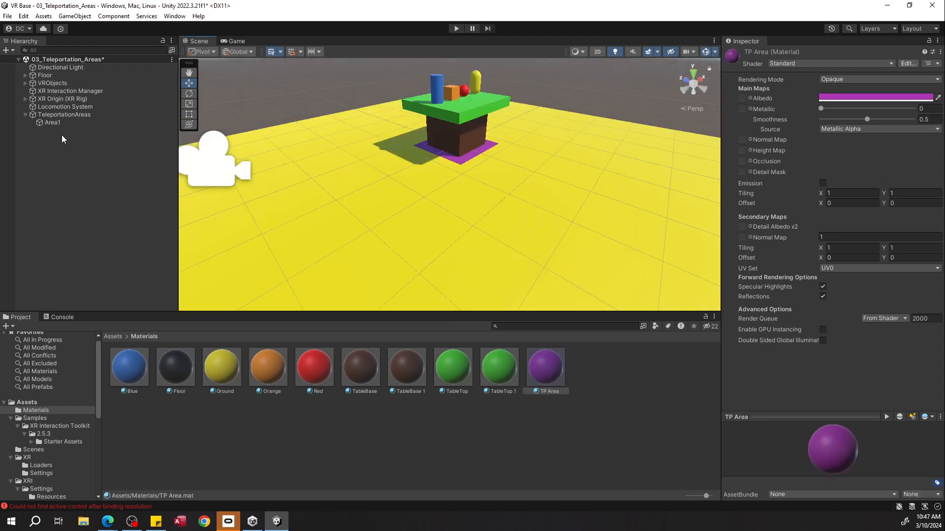
Step: Add a Teleportation Area component to the Area1 plane
left_click(66, 116)
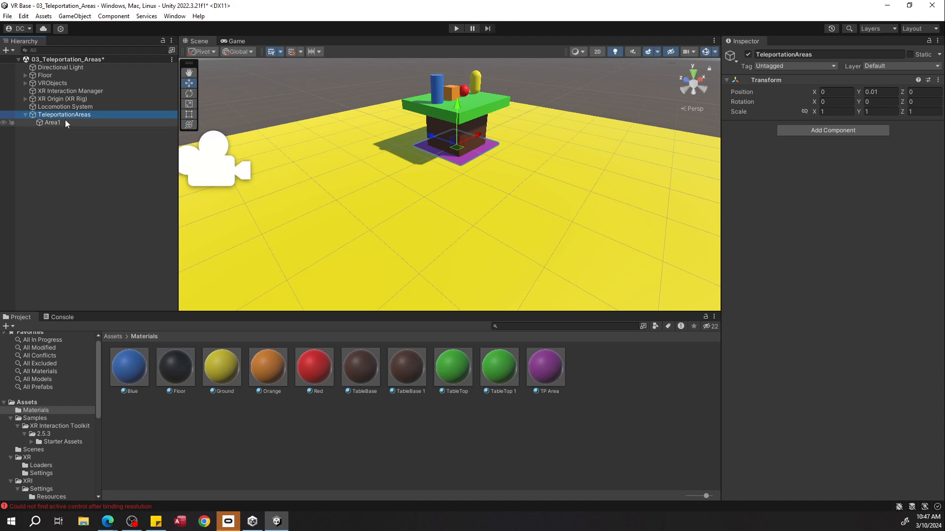
left_click(65, 121)
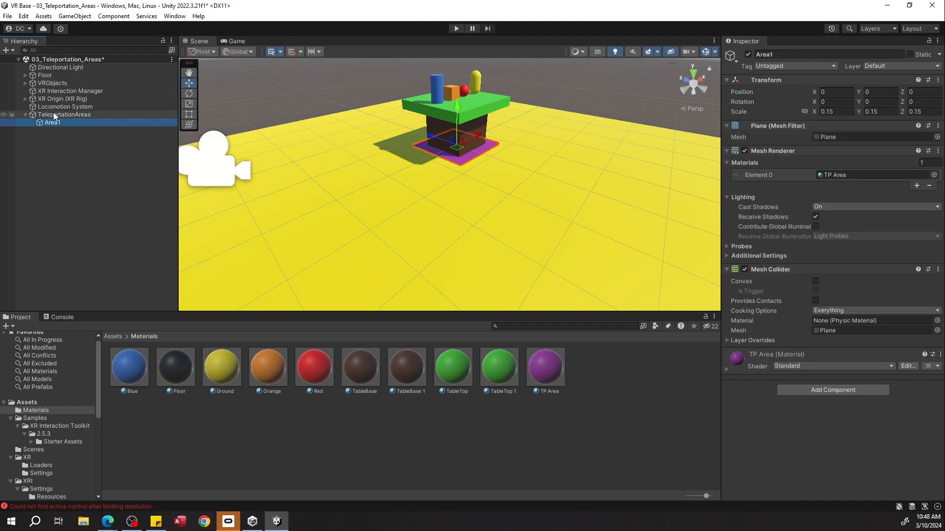
left_click(837, 394)
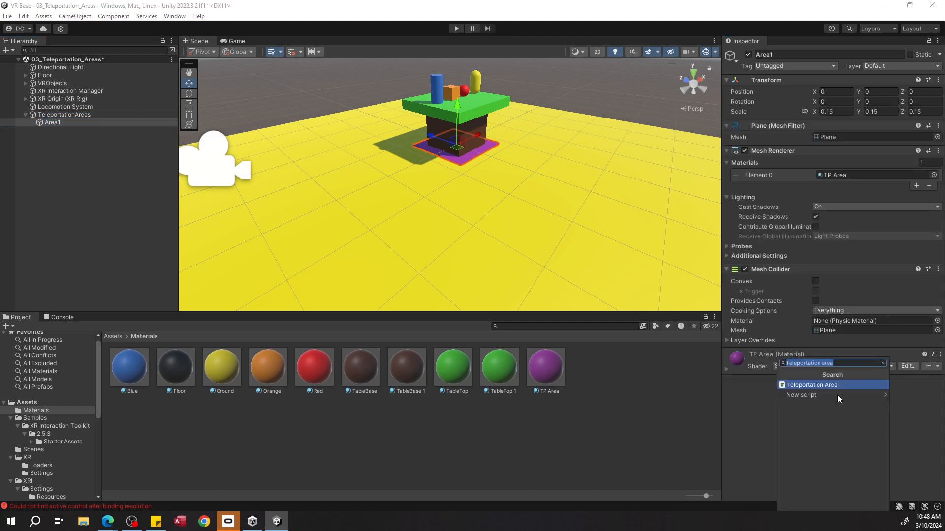
left_click(820, 384)
scroll(817, 376, "down", 3)
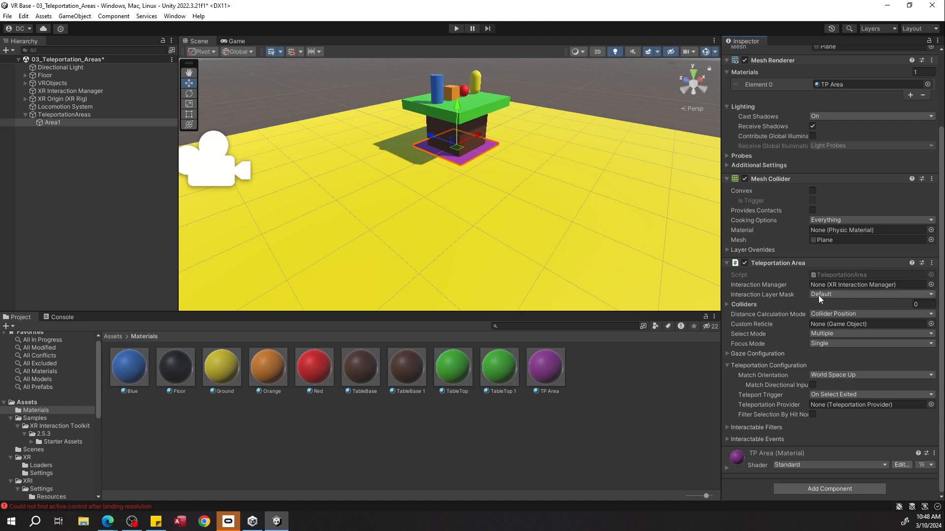
Step: On Area1's Teleportation Area, set the interaction layer mask to Everything, the custom reticle to XR Interaction Manager and the teleportation provider to Locomotion System
left_click(819, 296)
left_click(828, 338)
left_click_drag(78, 92, 831, 323)
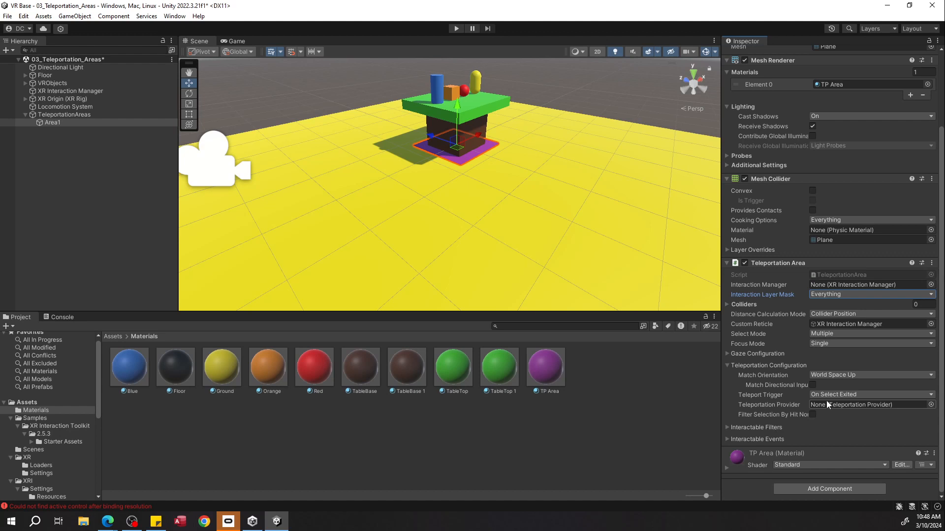
left_click_drag(99, 110, 820, 410)
Step: Disable the Teleportation Area component on the Floor and open its interaction layer mask options
right_click_drag(428, 222, 509, 215)
left_click(396, 228)
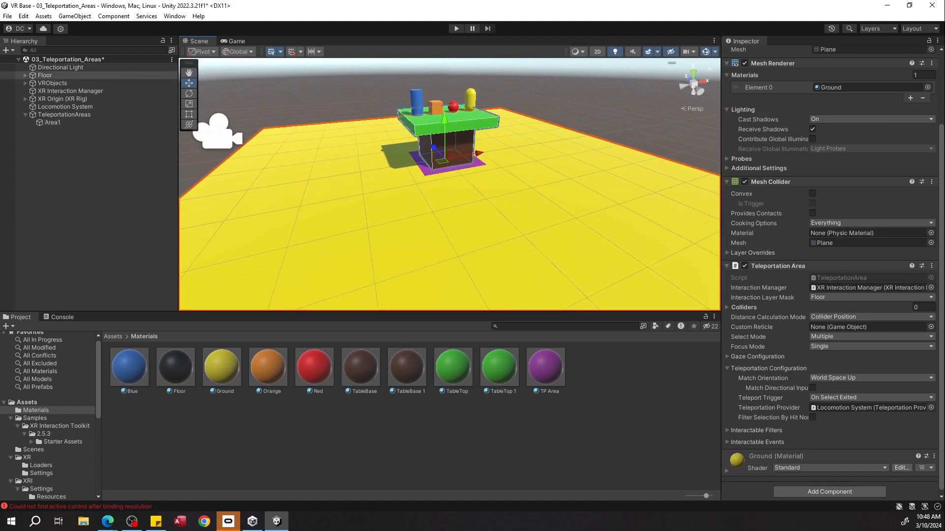
left_click(746, 266)
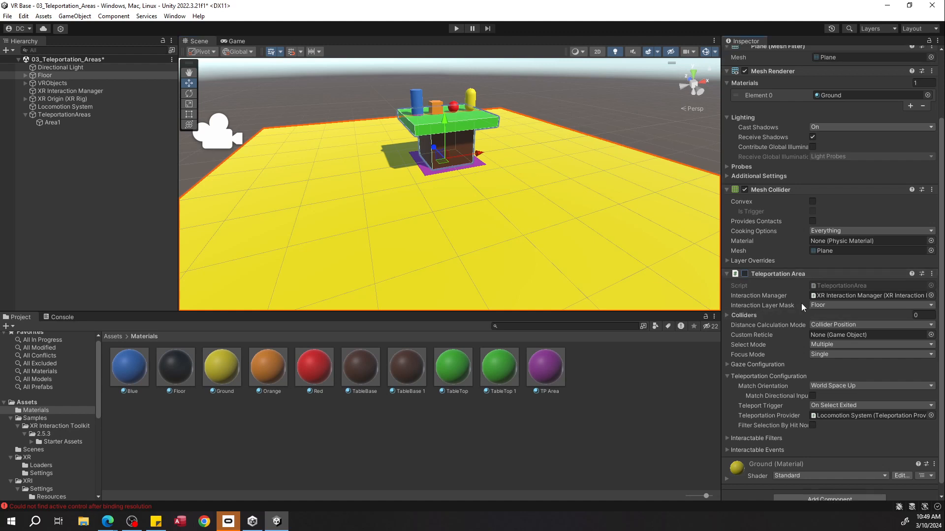
left_click(818, 305)
left_click(819, 313)
mouse_move(793, 309)
Step: Duplicate the Area1 plane three times within TeleportationAreas
left_click(52, 122)
scroll(211, 158, "down", 3)
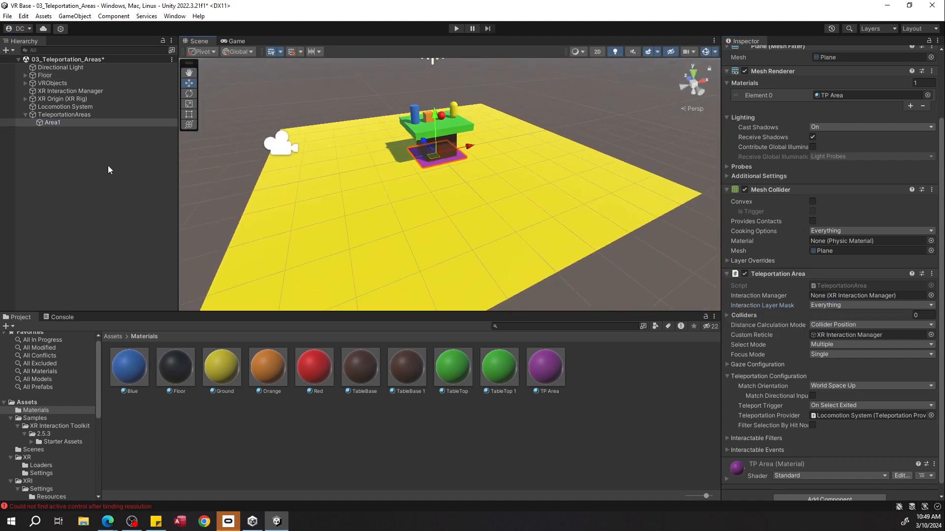
left_click(97, 122)
key("ctrl+d")
key("ctrl+d")
key("ctrl+d")
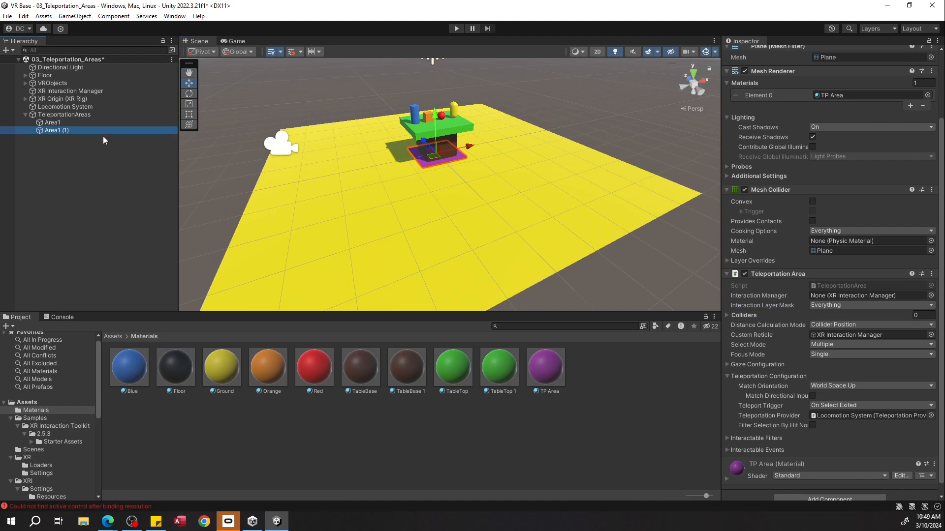
Step: Rename the first copy of Area1 to Area2
right_click(92, 129)
left_click(120, 181)
key("End")
key("BackSpace")
key("BackSpace")
key("BackSpace")
key("BackSpace")
key("BackSpace")
type("2")
key("Return")
Step: Rename the second copy of Area1 to Area3
left_click(77, 139)
right_click(77, 140)
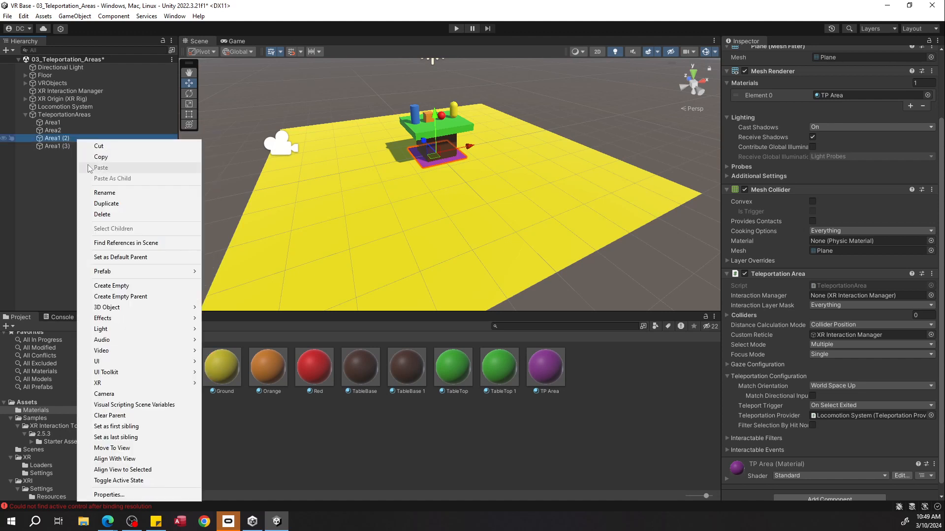
left_click(102, 193)
key("End")
key("BackSpace")
key("BackSpace")
key("BackSpace")
key("BackSpace")
key("BackSpace")
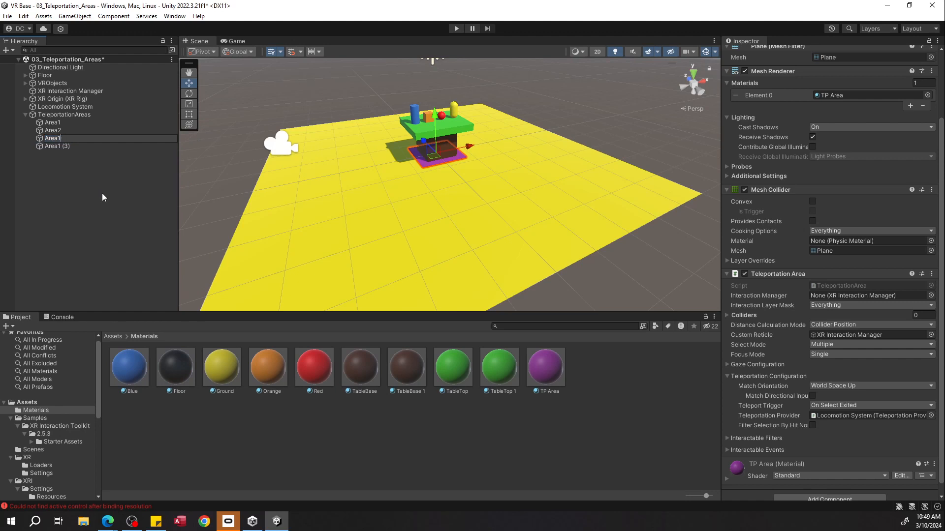
type("3")
Step: Rename the third copy of Area1 to Area4
right_click(119, 149)
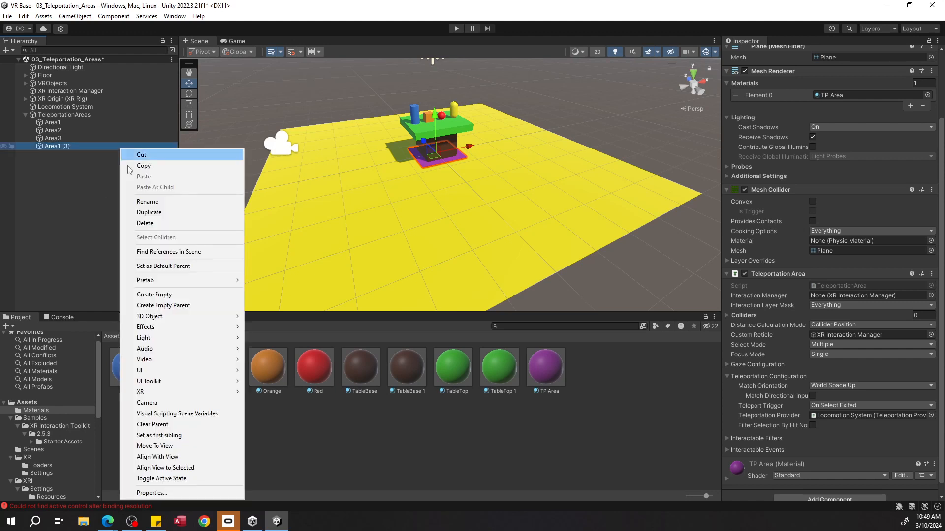
left_click(142, 202)
key("BackSpace")
key("BackSpace")
key("BackSpace")
key("BackSpace")
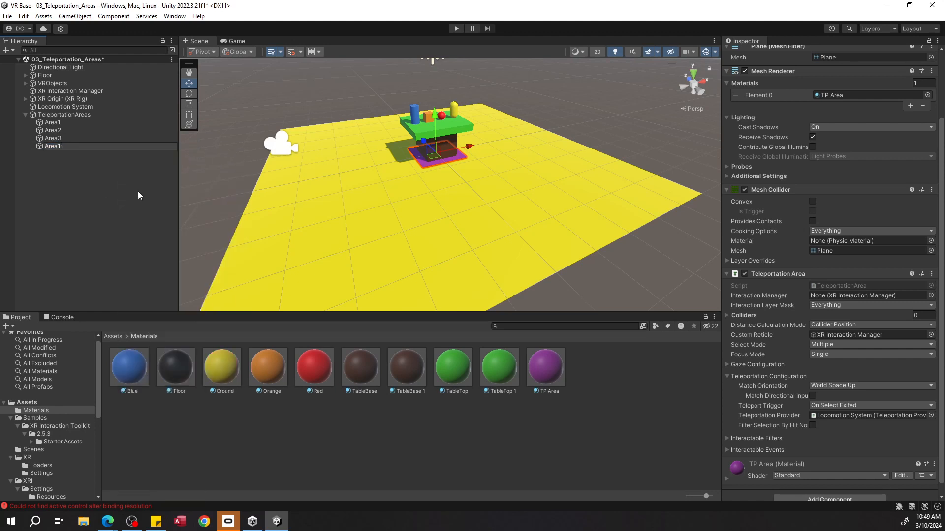
left_click(156, 207)
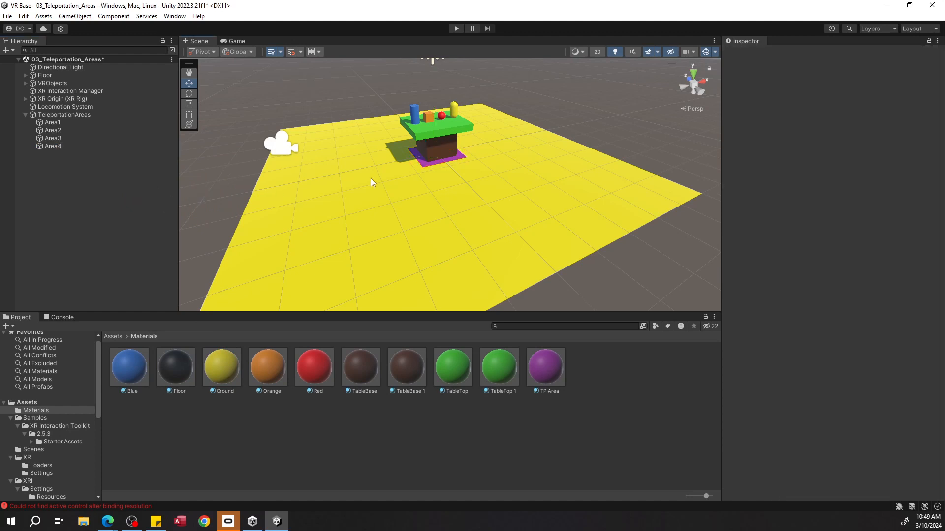
left_click_drag(451, 145, 416, 158, "alt")
left_click(446, 150)
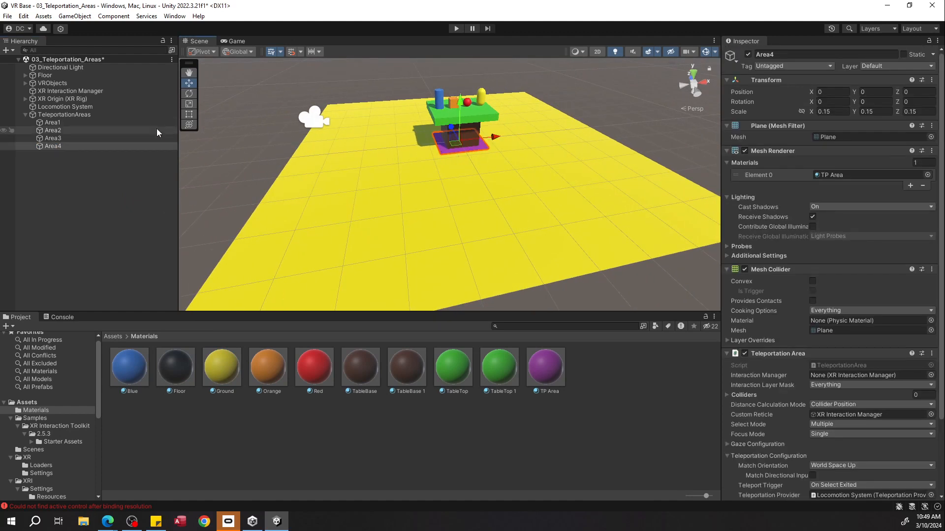
left_click(140, 122)
left_click_drag(453, 146, 352, 122)
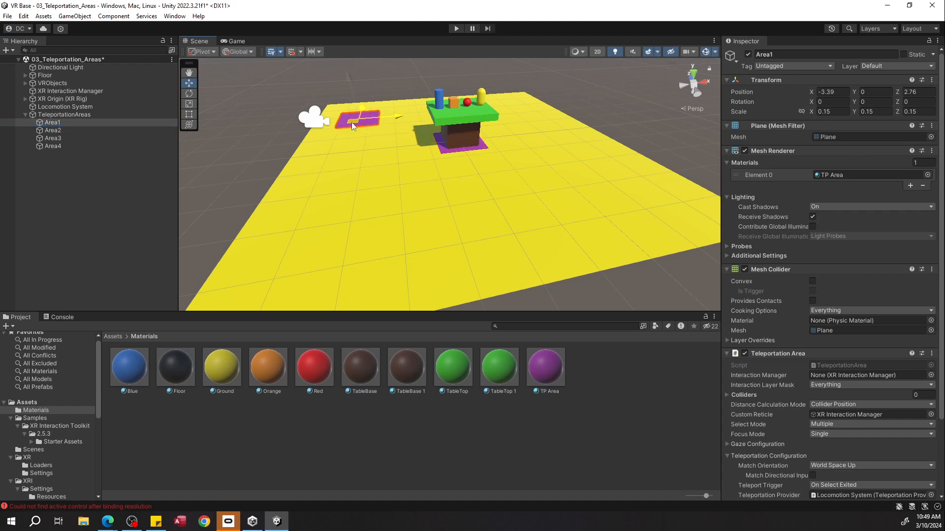
left_click(89, 131)
left_click(821, 92)
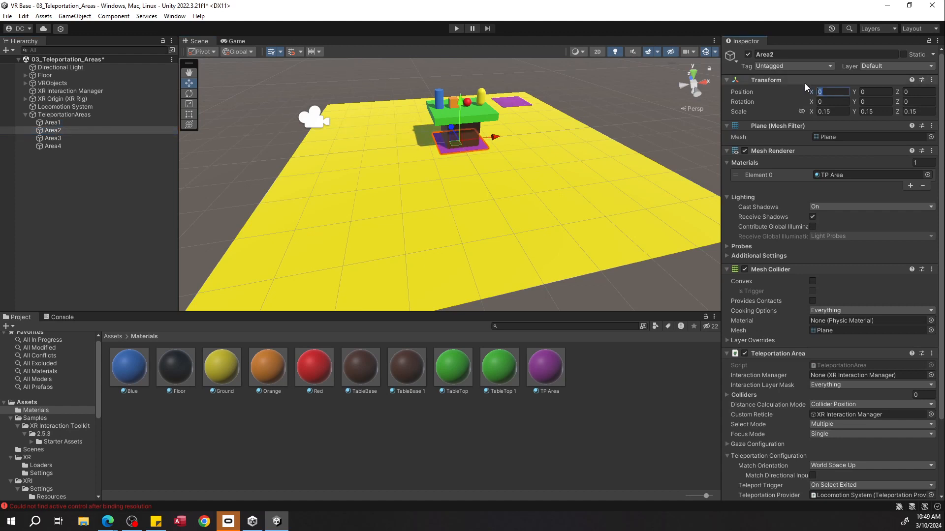
key("ctrl+z")
key("ctrl+z")
key("ctrl+z")
key("ctrl+z")
Step: Set the X and Z positions of Area1 through Area4 together to 3.5
left_click(117, 145)
left_click(117, 122, "shift")
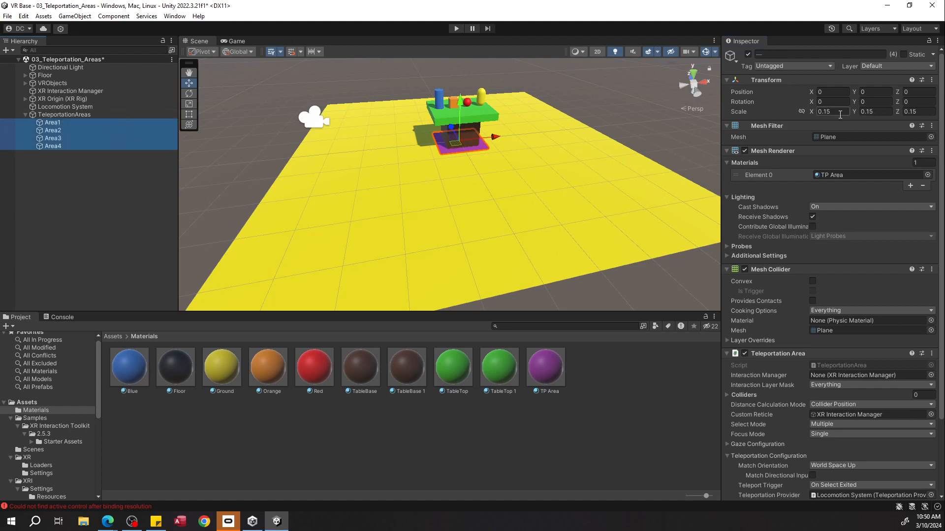
left_click(830, 93)
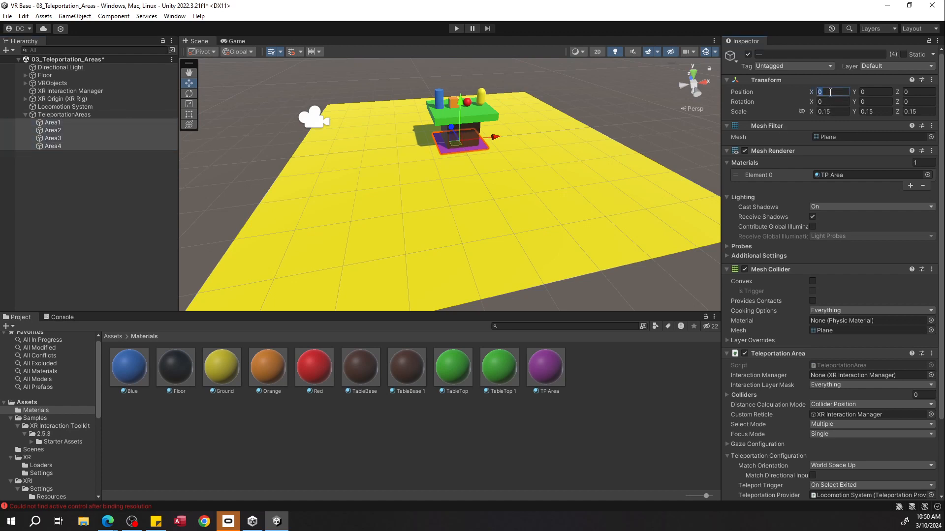
type("3.5")
left_click(917, 93)
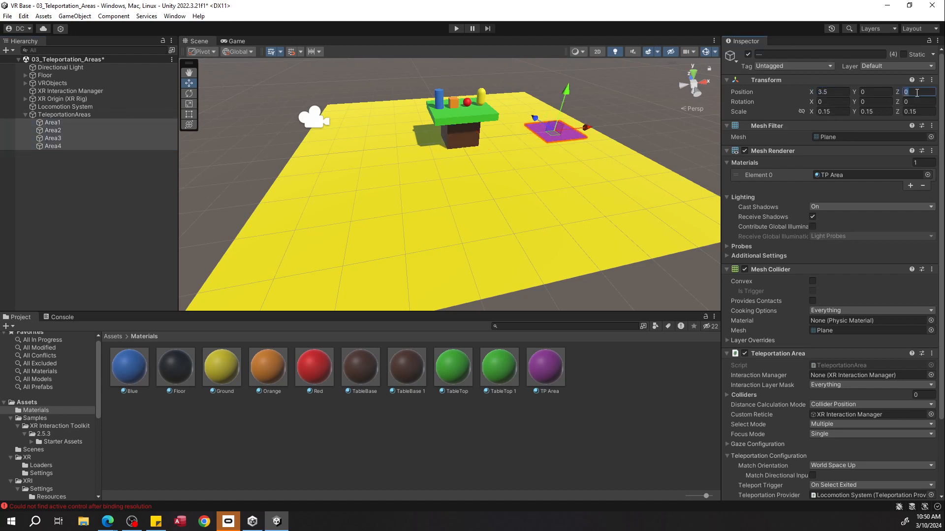
type("3.5")
Step: Set Area2's X position to -3.5
left_click(118, 131)
left_click(820, 91)
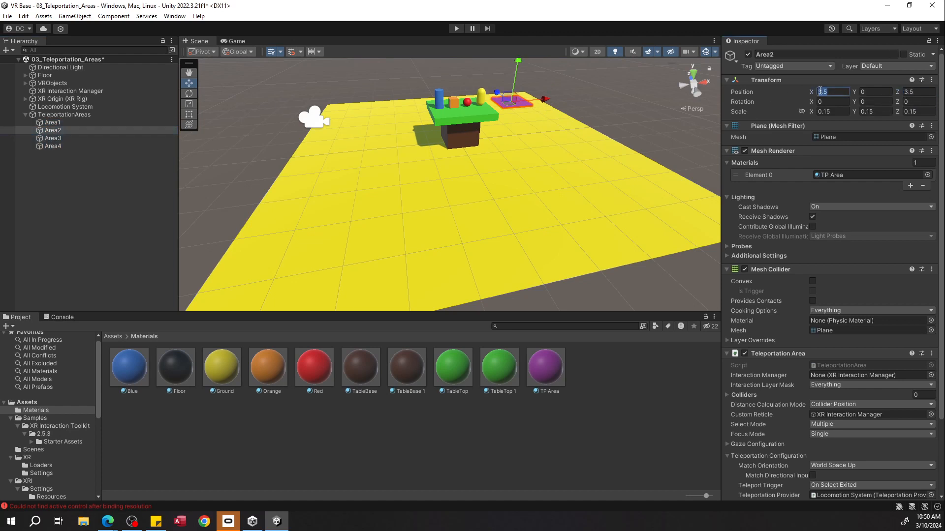
left_click(819, 92)
type("-")
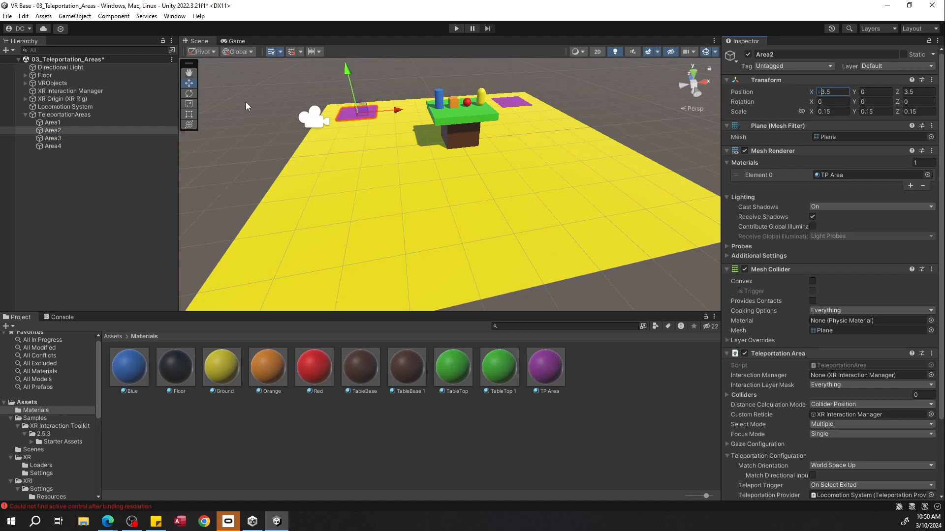
Step: Set Area3's X and Z positions both to -3.5
left_click(139, 139)
left_click(837, 92)
left_click(819, 91)
type("-")
left_click(908, 92)
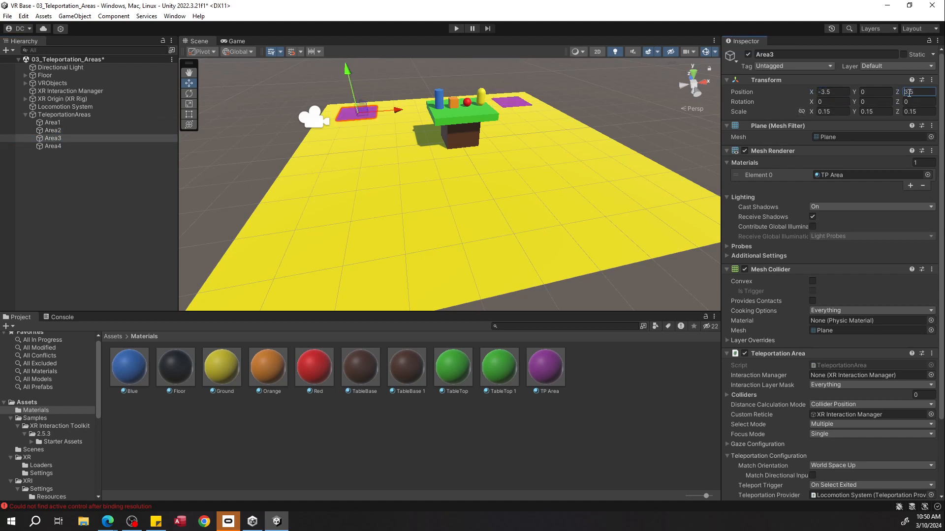
type("-")
Step: Set Area4's Z position to -3.5
left_click(52, 146)
left_click(914, 92)
left_click(905, 92)
type("-")
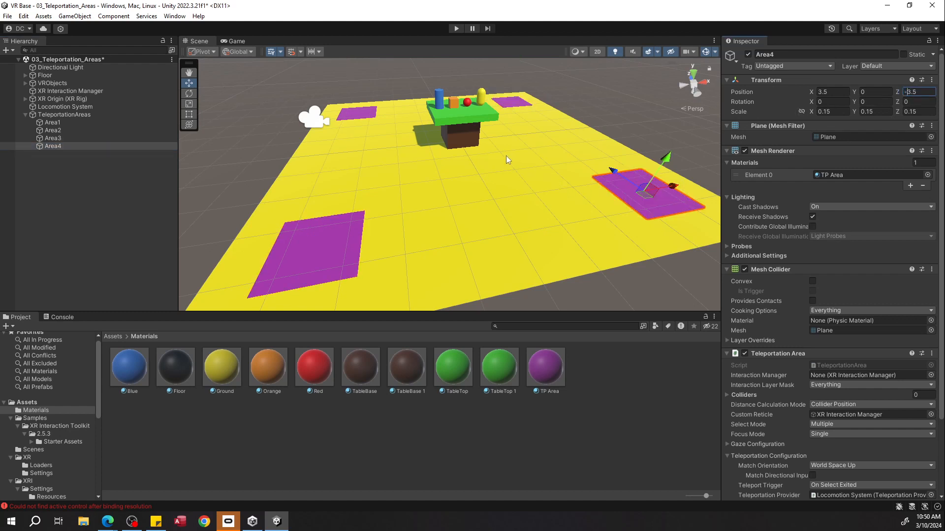
Step: Save the scene and test the four purple teleportation areas in play mode, ending the test when done
left_click(591, 95)
right_click_drag(592, 96, 326, 125)
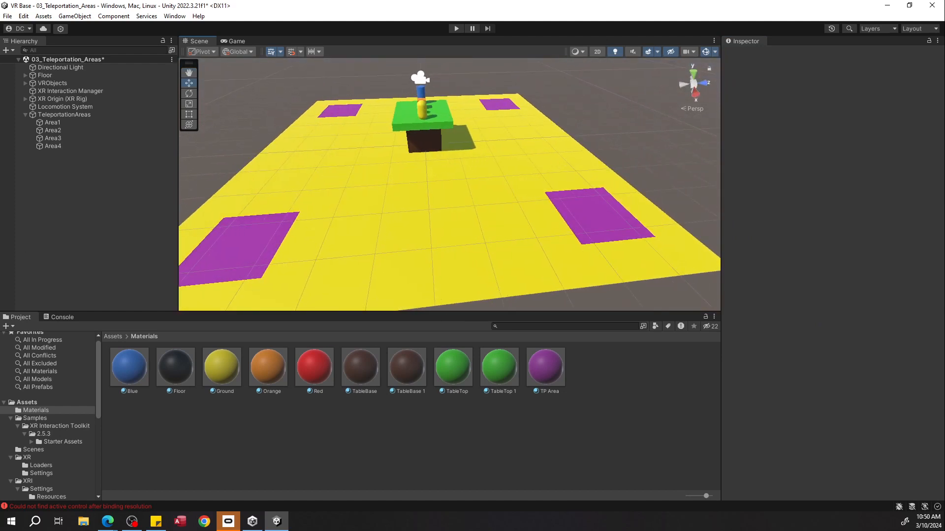
key("ctrl+s")
left_click(455, 29)
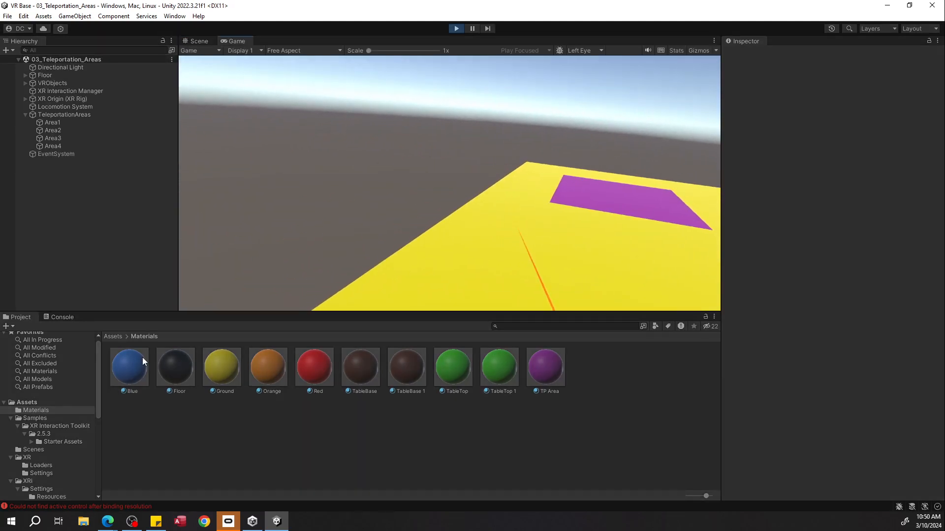
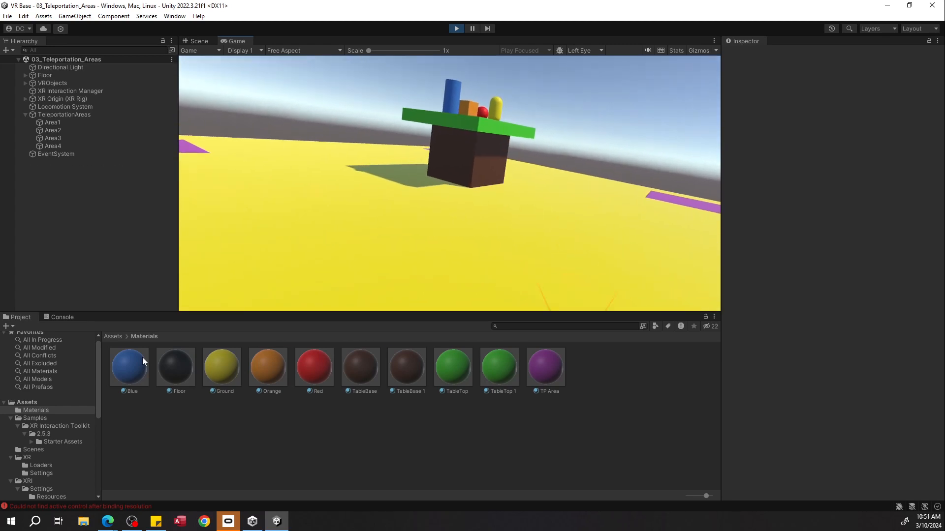
key("ctrl+p")
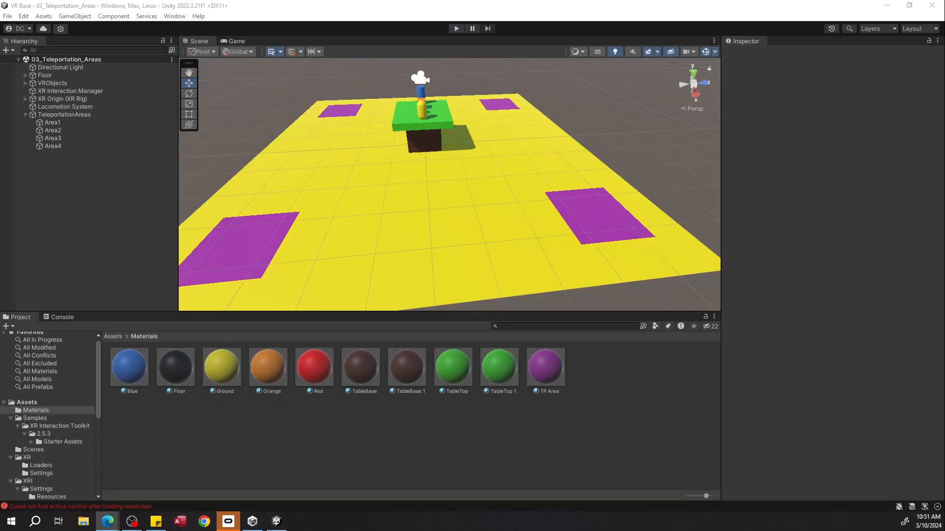
Step: Duplicate the 03_Teleportation_Areas scene in the project's Scenes folder
left_click(211, 417)
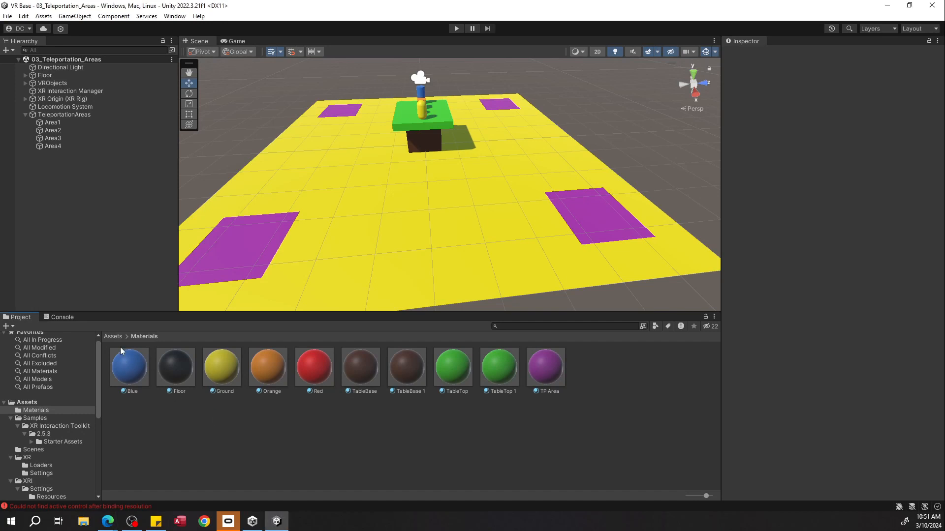
left_click(113, 336)
double_click(221, 366)
left_click(273, 377)
left_click(265, 430)
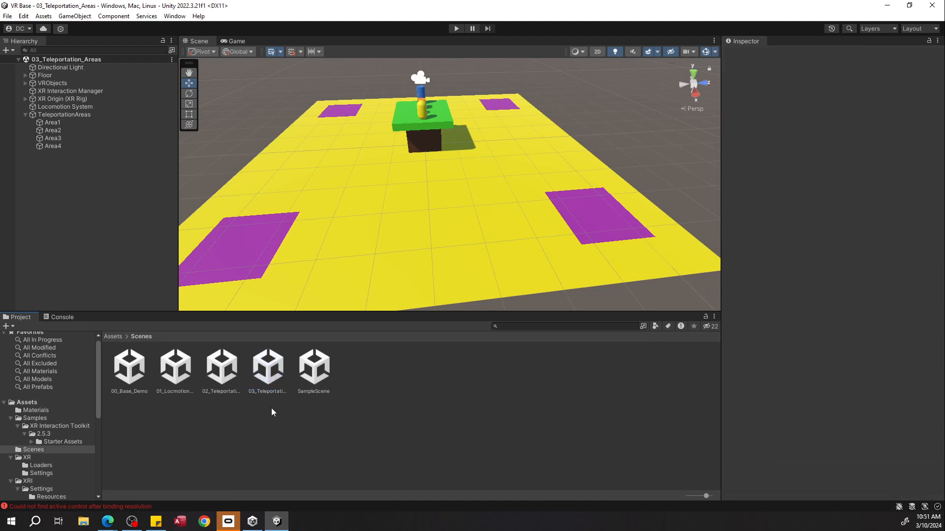
left_click(275, 378)
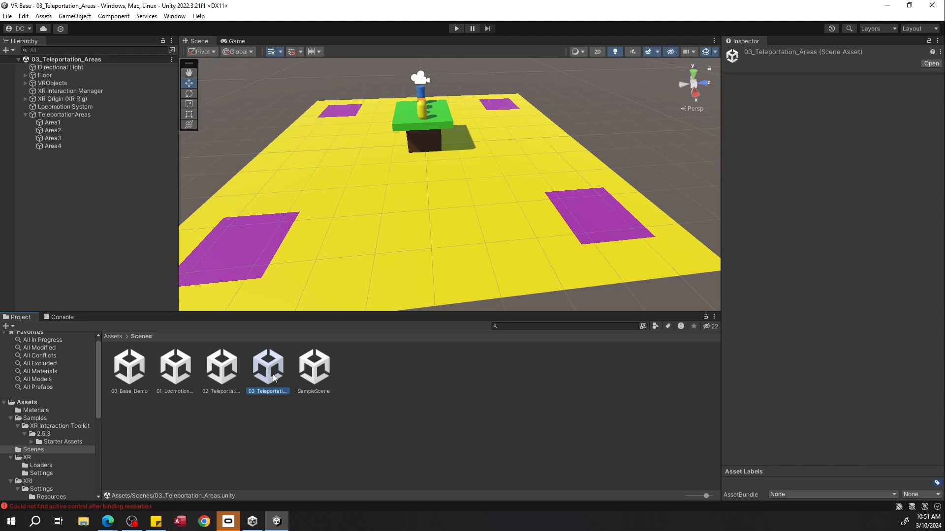
key("ctrl+d")
Step: Rename the duplicated scene to 04_SnapAndSmoothTurning
right_click(313, 374)
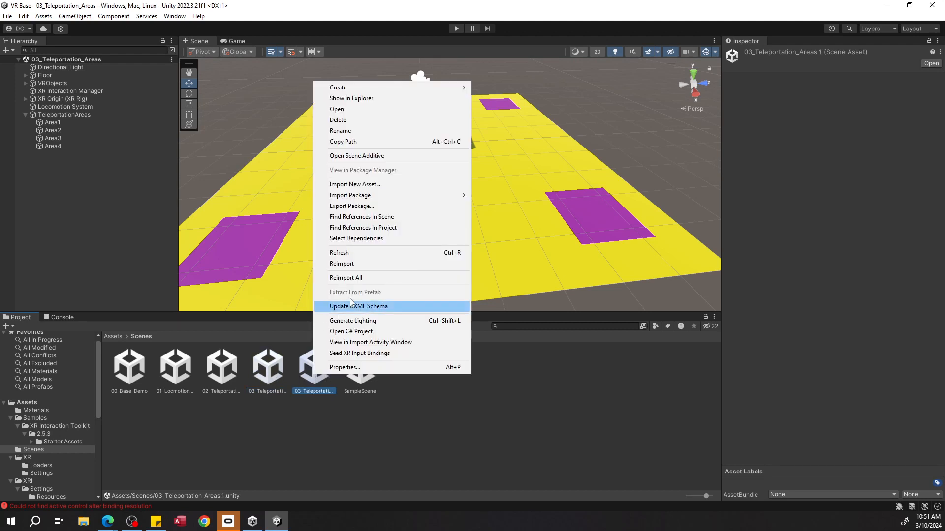
left_click(346, 130)
type("0")
type("4_Snap")
type("AndSmooth")
type("Turning")
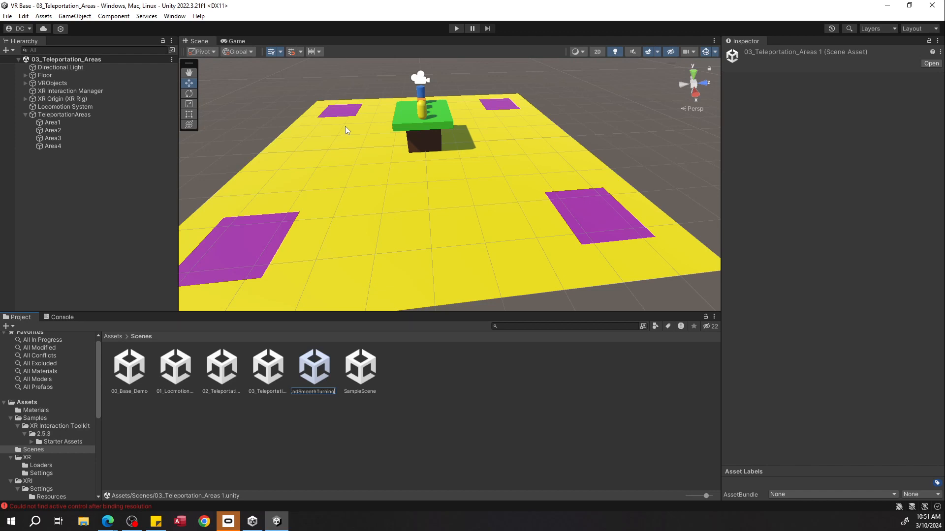
key("Return")
Step: Open the 04_SnapAndSmoothTurning scene and select its Locomotion System object
double_click(320, 364)
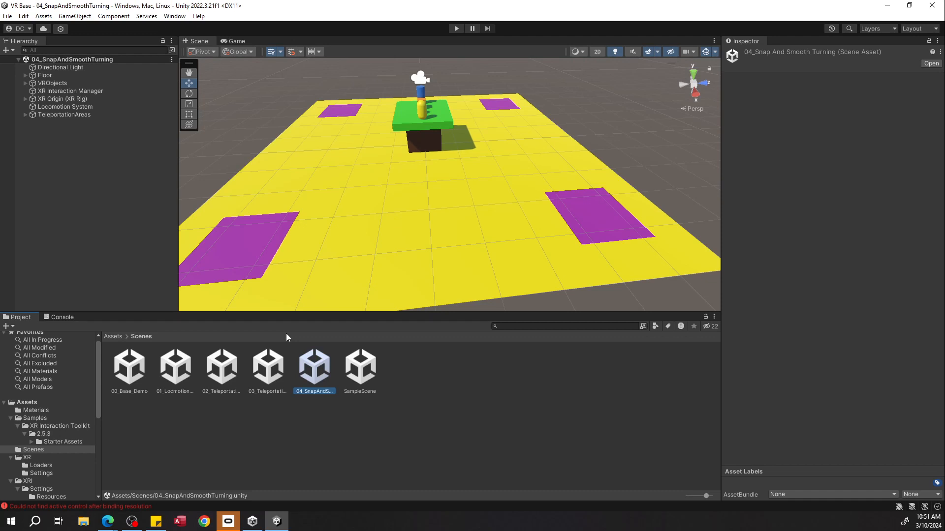
left_click(104, 108)
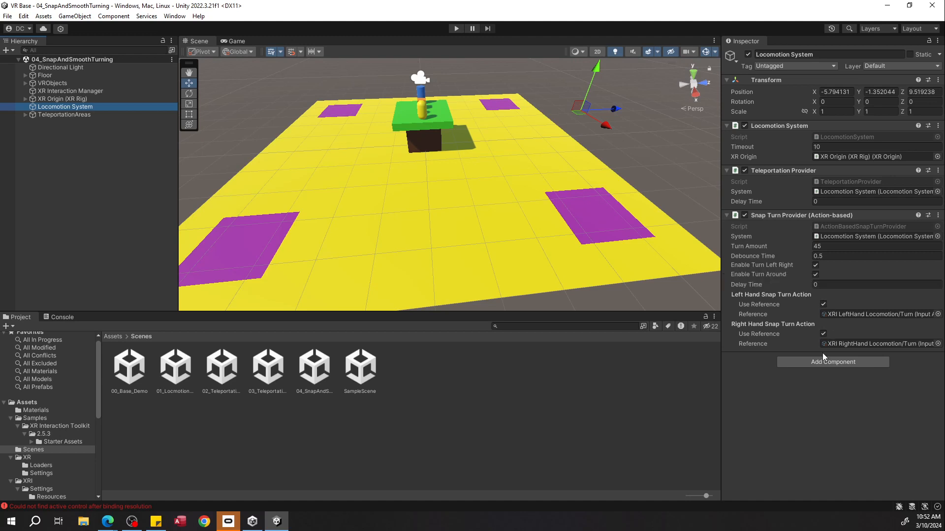
Step: Turn off the left-hand snap turn action reference and add a Continuous Turn Provider (Action-based) to the Locomotion System
left_click(823, 305)
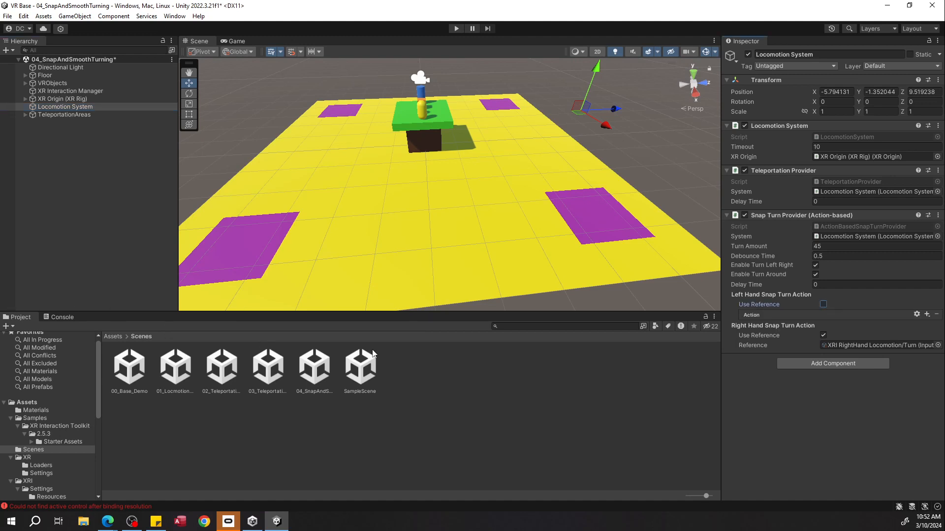
left_click(817, 363)
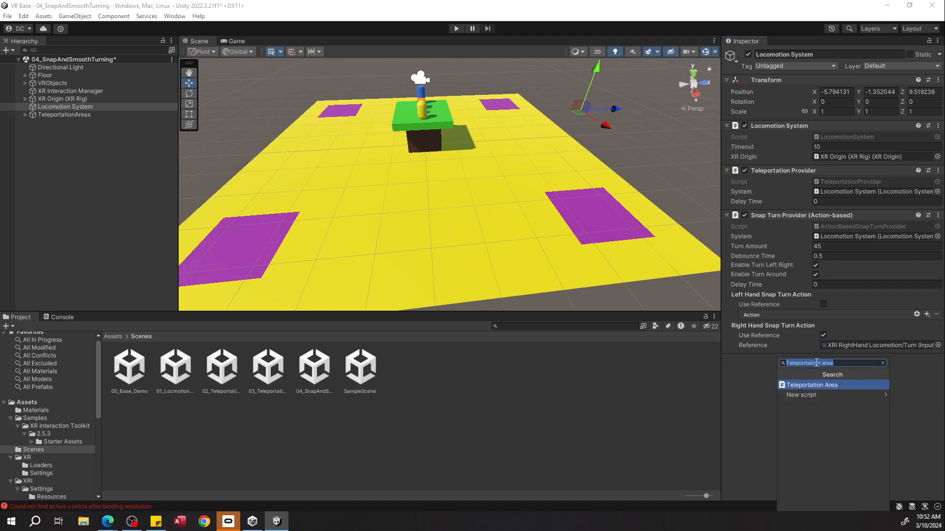
type("Continu")
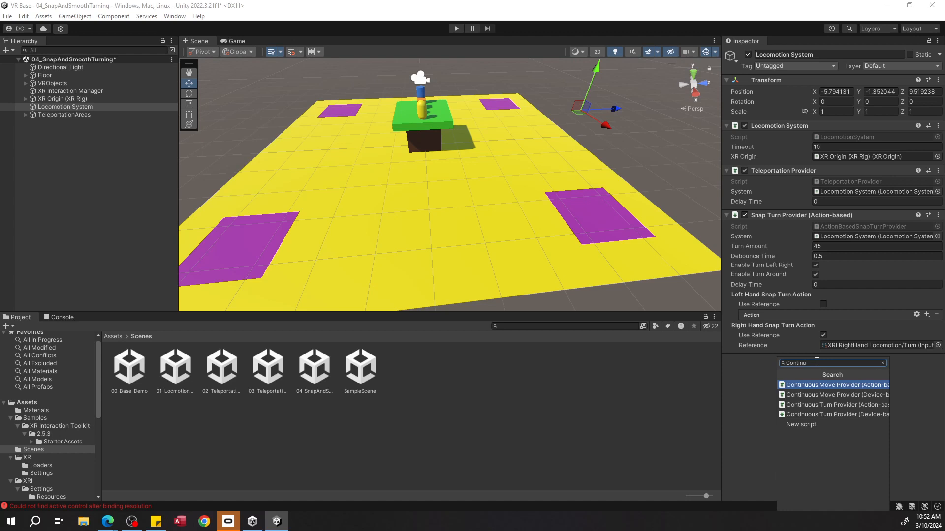
left_click(826, 405)
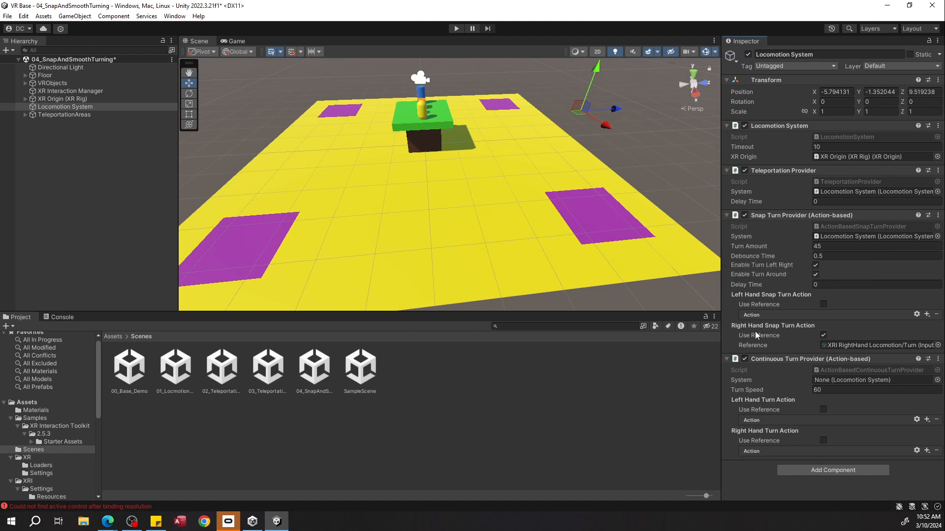
Step: Enable the Continuous Turn Provider's left-hand action reference and assign XRI LeftHand Locomotion/Turn to it
left_click(824, 409)
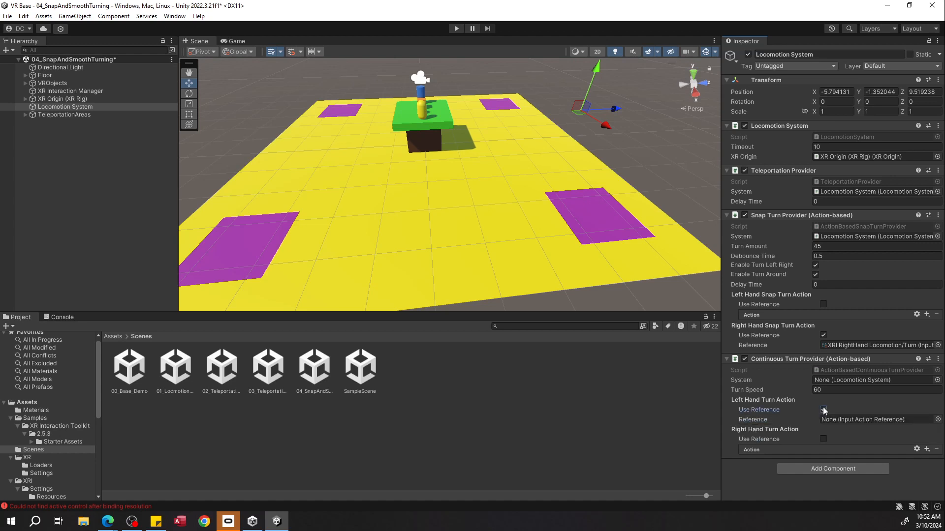
left_click(921, 422)
left_click(937, 420)
type("xri leftha")
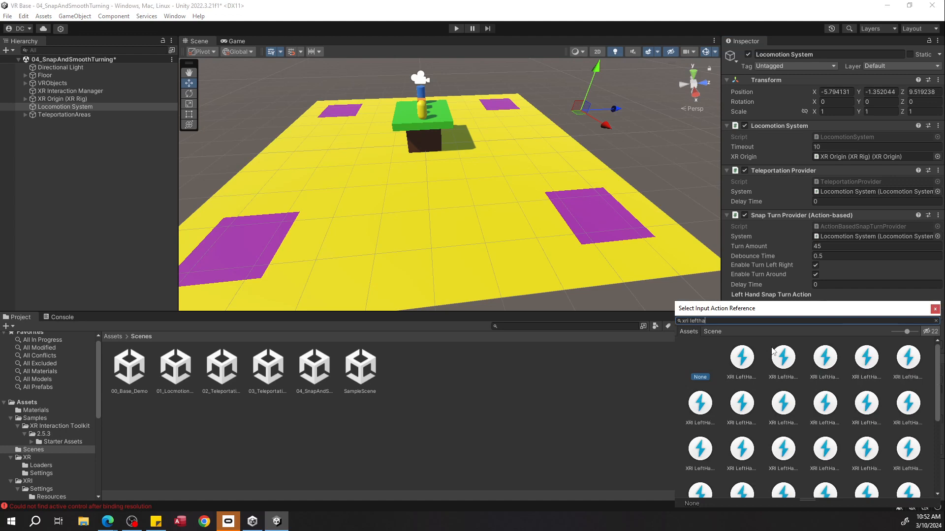
type("nd turn")
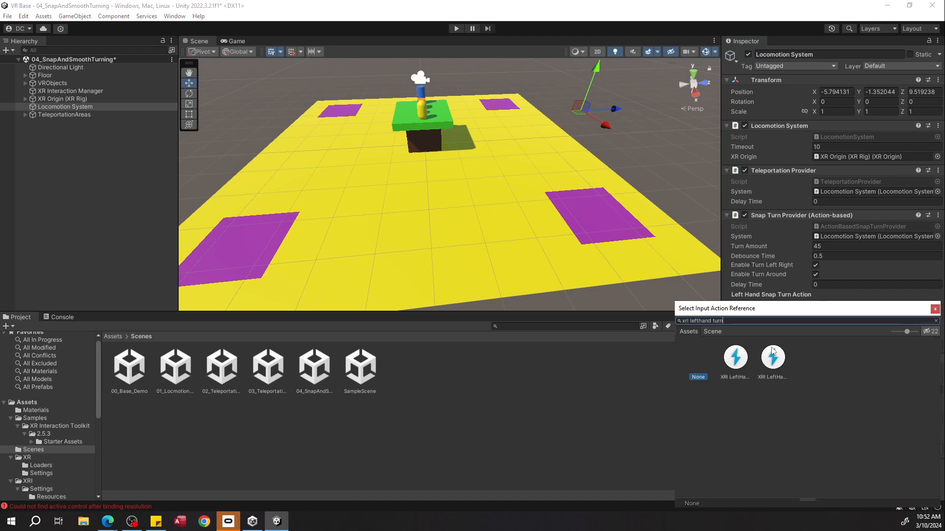
left_click(735, 359)
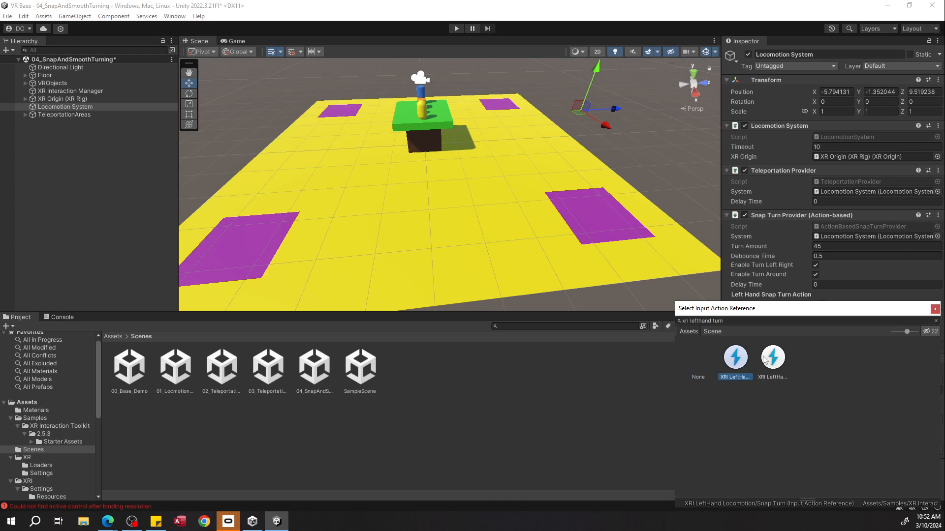
left_click(764, 359)
left_click(734, 360)
left_click(768, 365)
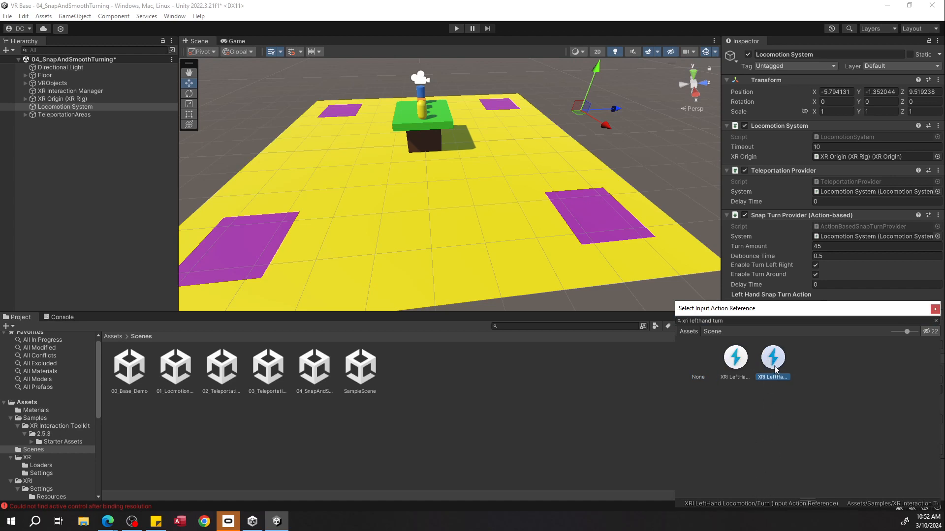
double_click(776, 370)
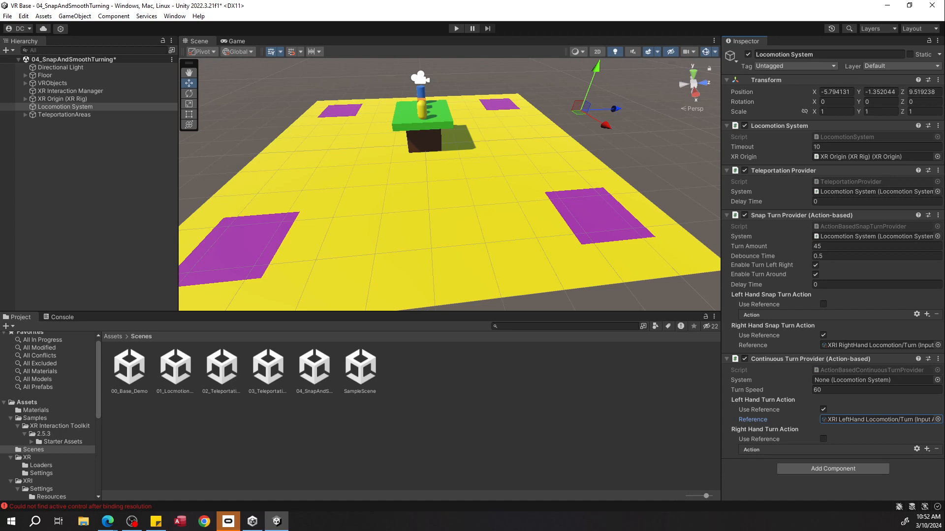
Step: Test the turning setup in play mode, end the test and save the 04_SnapAndSmoothTurning scene
left_click(456, 29)
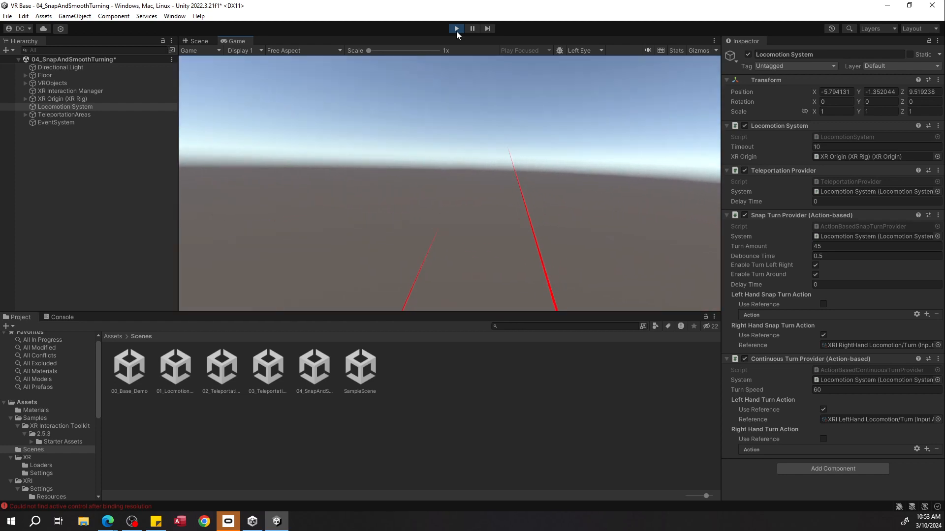
left_click(456, 30)
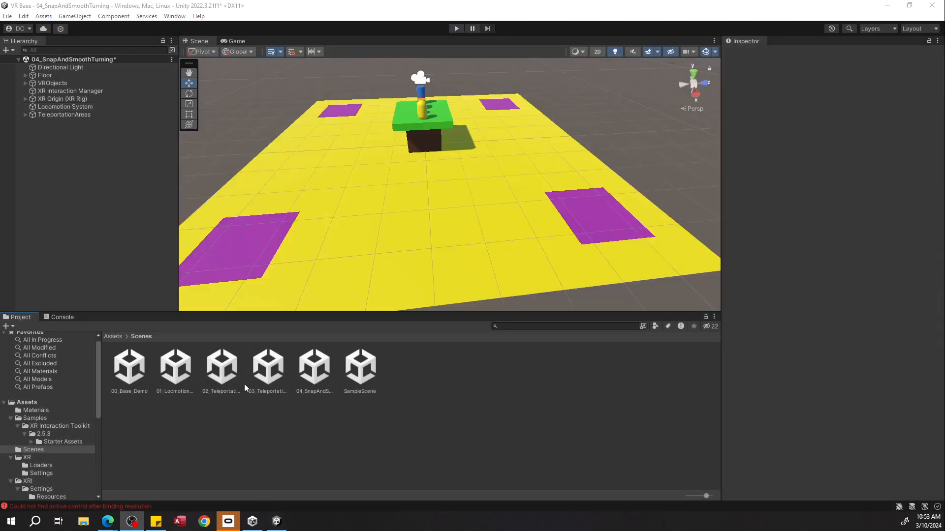
left_click(317, 372)
left_click(300, 462)
key("ctrl+s")
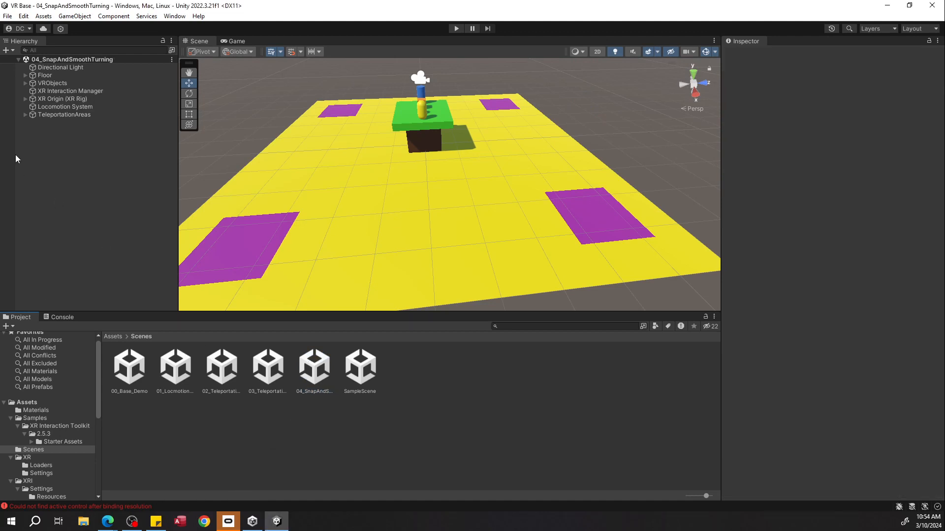
Step: Disable the Snap Turn Provider (Action-based) component on the Locomotion System object
left_click(303, 370)
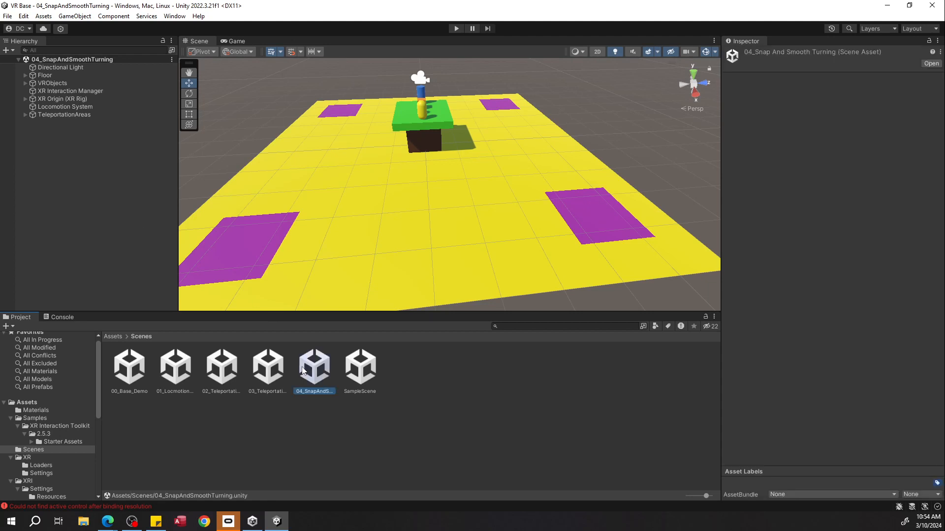
left_click(81, 117)
left_click(87, 100)
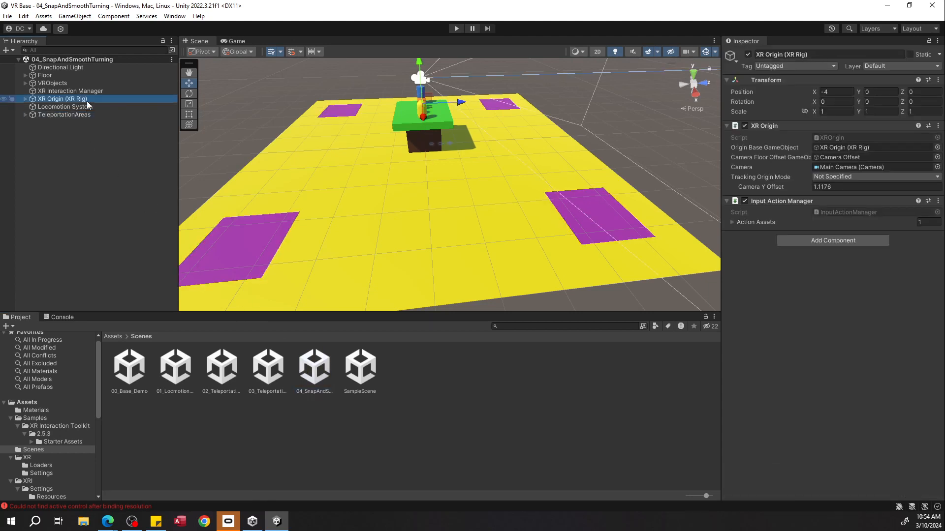
left_click(86, 109)
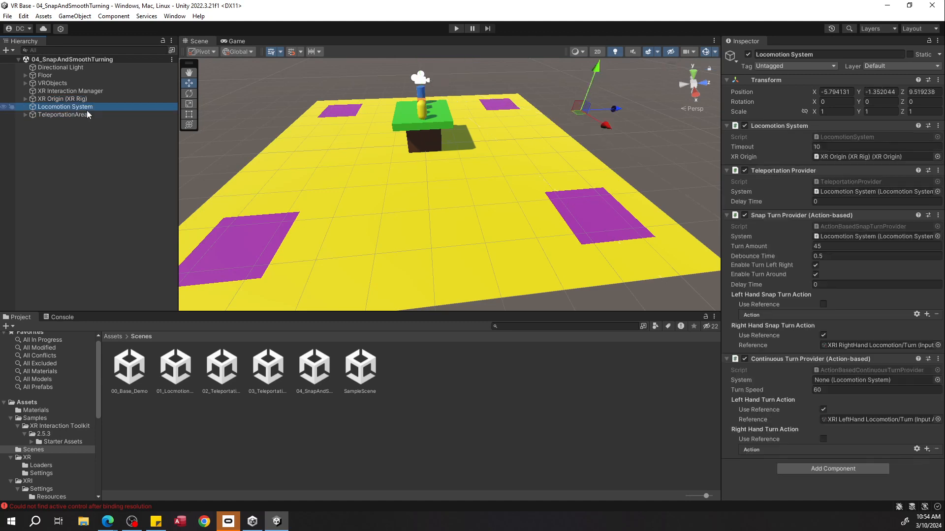
left_click(745, 358)
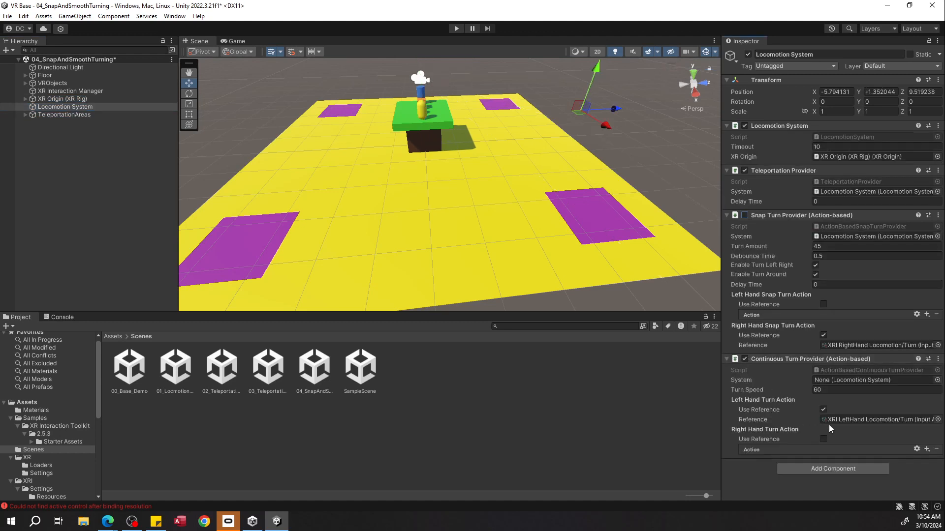
Step: Switch the Continuous Turn Provider's reference from the left hand to the right hand and assign XRI RightHand Locomotion/Turn
left_click(824, 409)
left_click(824, 442)
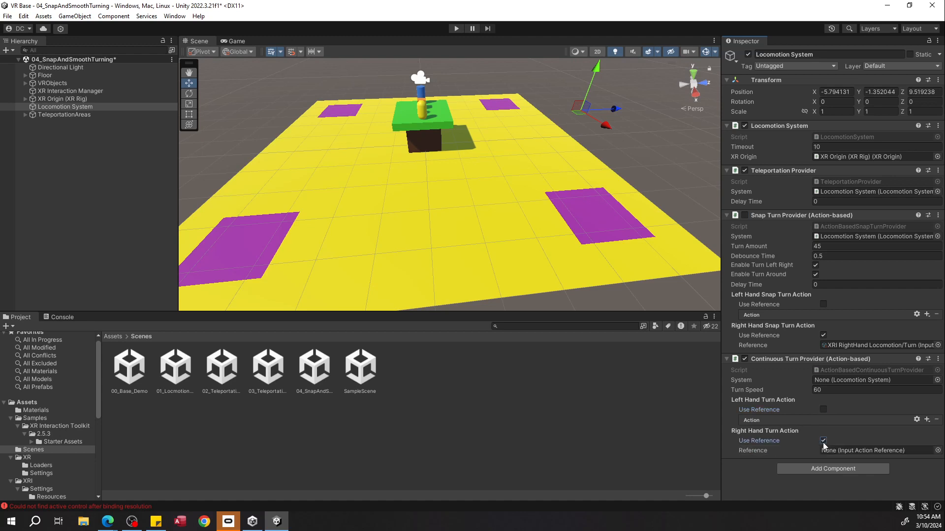
left_click(937, 451)
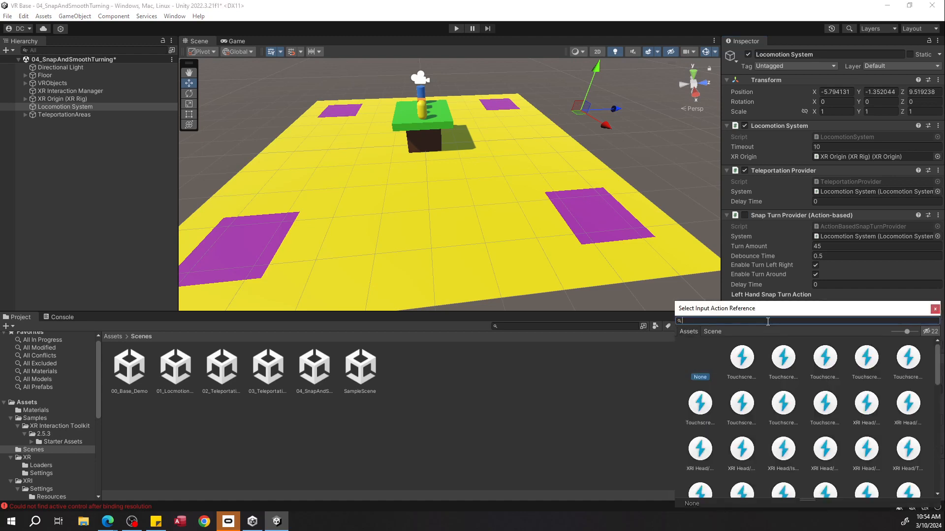
type("righthand turn")
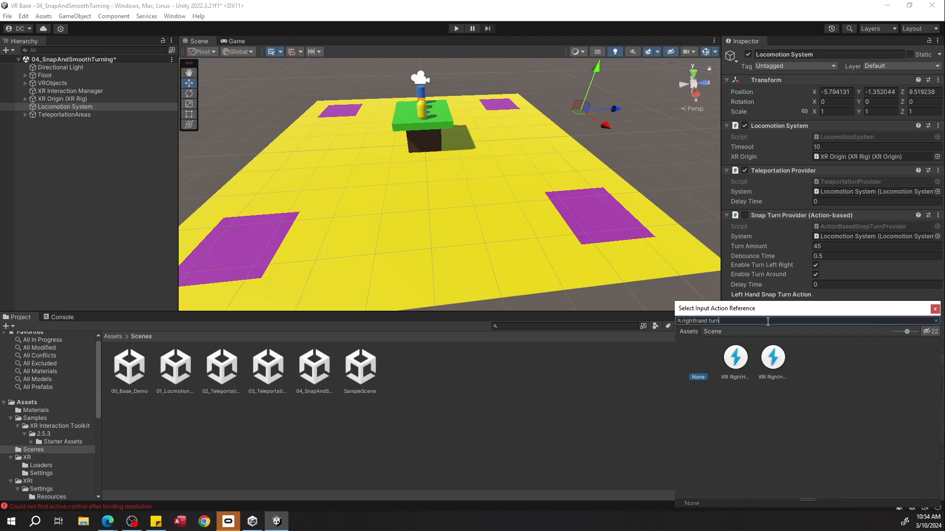
left_click(740, 360)
left_click(771, 361)
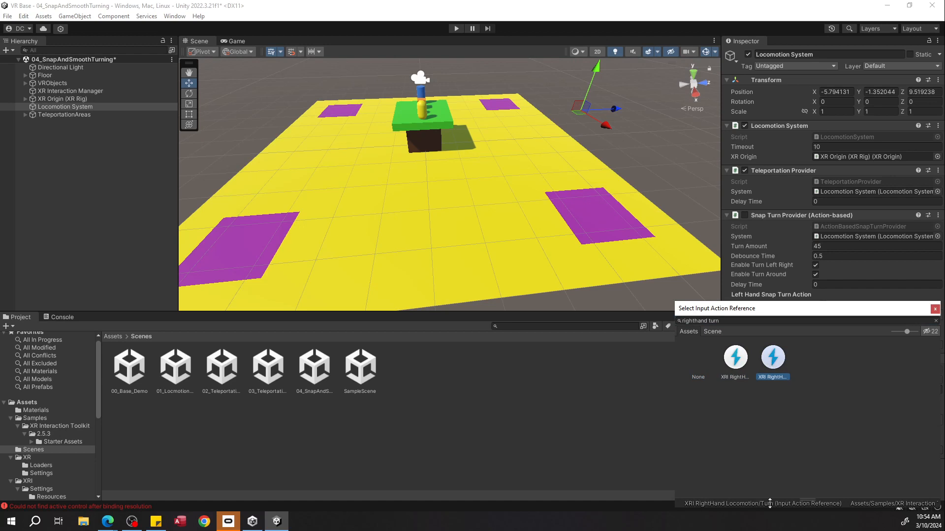
double_click(773, 361)
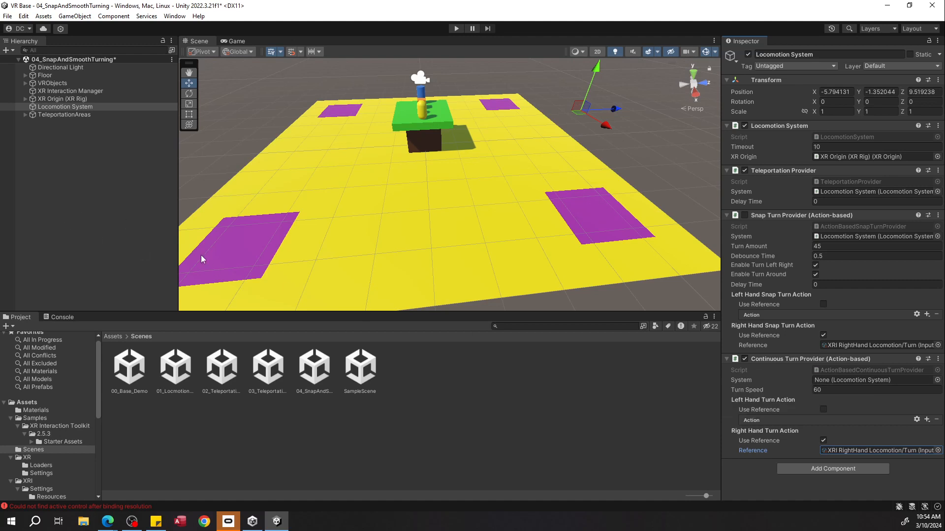
Step: Save the scene and duplicate 04_SnapAndSmoothTurning in the project's Scenes folder
left_click(135, 220)
key("ctrl+s")
left_click(313, 369)
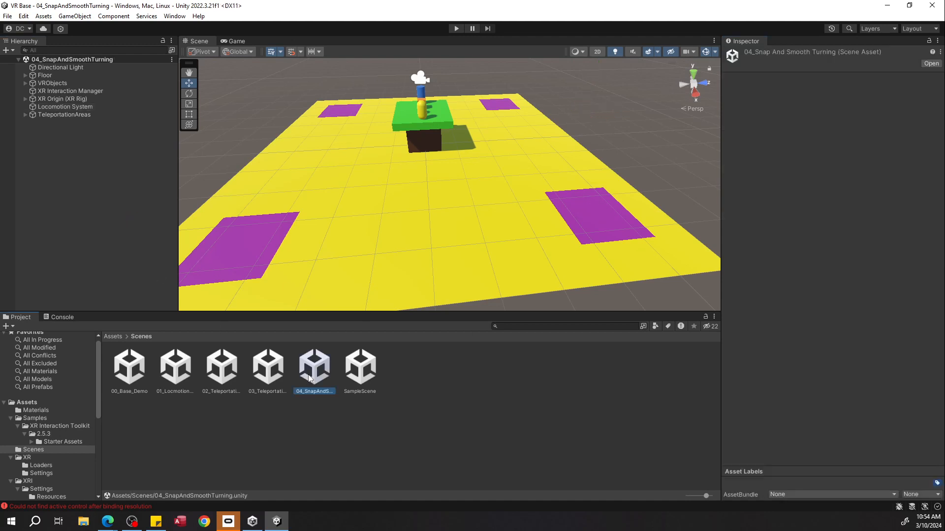
key("ctrl+d")
Step: Rename the duplicated scene to 05_Continuous_Locomotion and open it
right_click(358, 376)
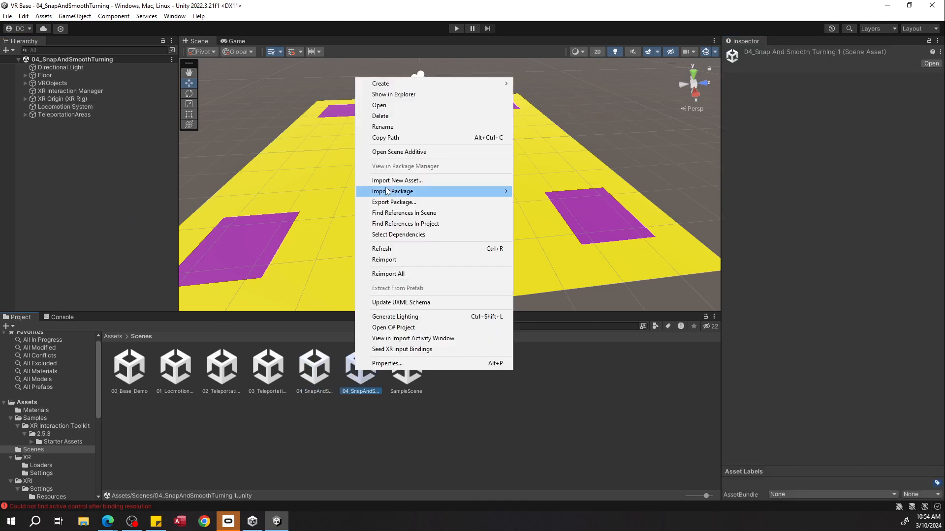
left_click(382, 127)
type("05_C")
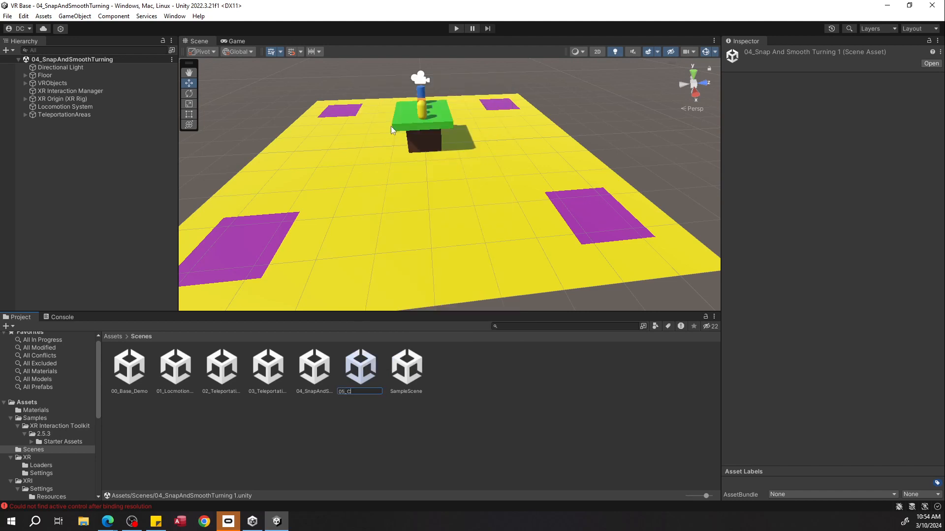
type("ontinuous")
type("_Locomotion")
key("Return")
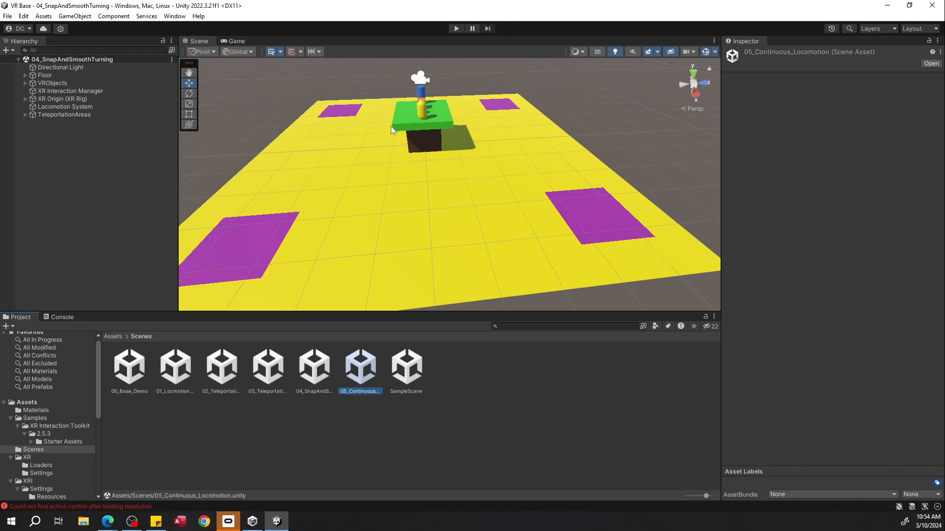
double_click(354, 382)
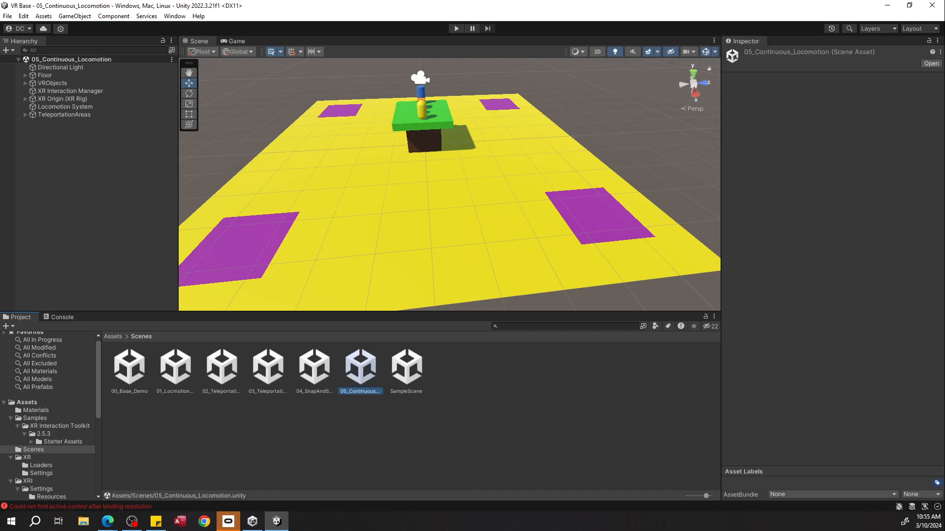
Step: Set the Locomotion System object's position to 0, 0, 0 and focus the scene view on it
double_click(50, 105)
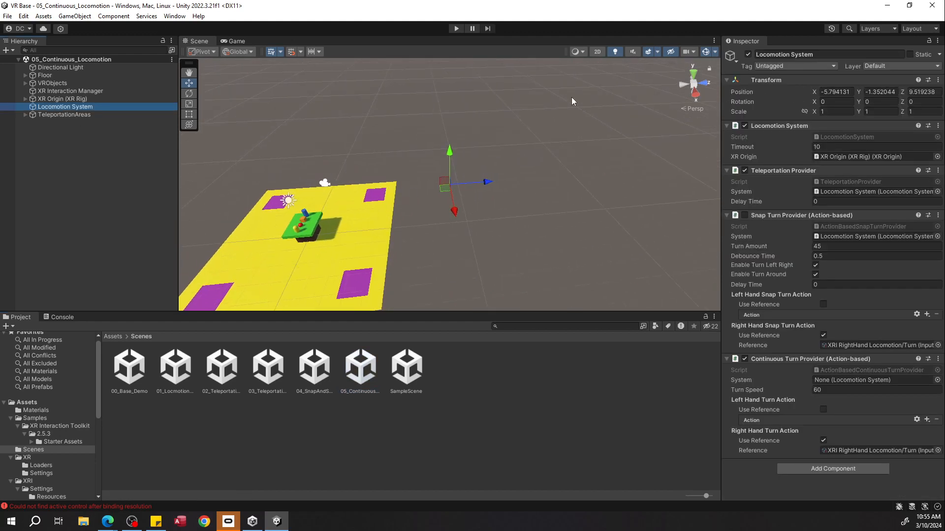
left_click(836, 92)
type("0")
left_click(881, 92)
type("0")
left_click(914, 91)
type("0")
left_click(99, 114)
double_click(96, 106)
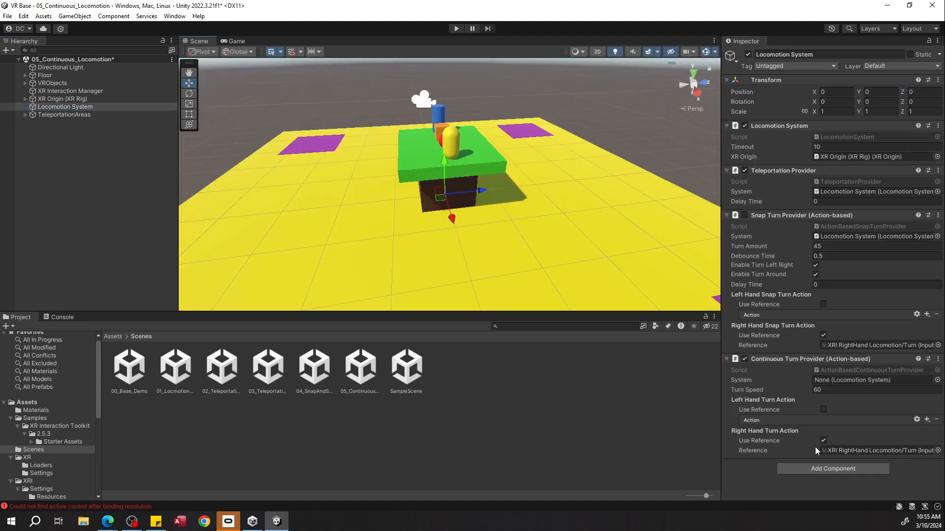
Step: Add a Continuous Move Provider (Action-based) component to the Locomotion System object
left_click(808, 465)
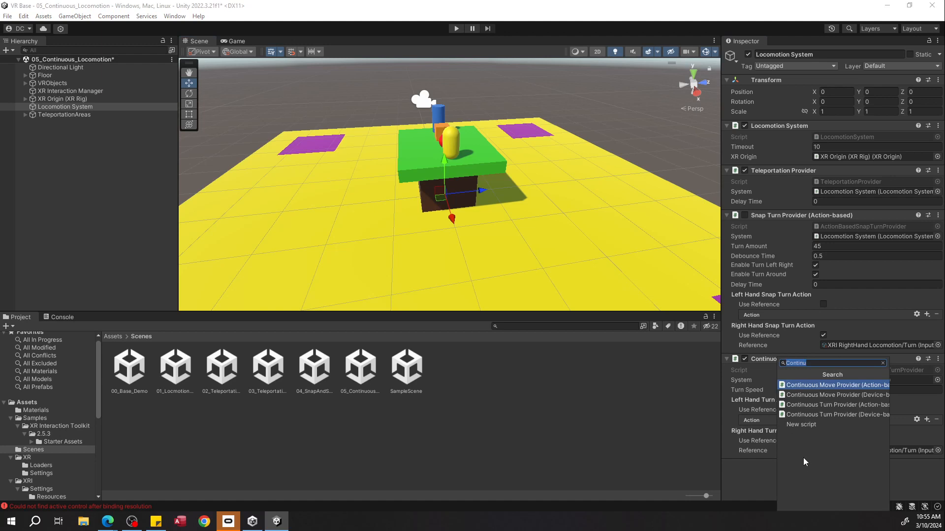
left_click(820, 387)
scroll(819, 398, "down", 5)
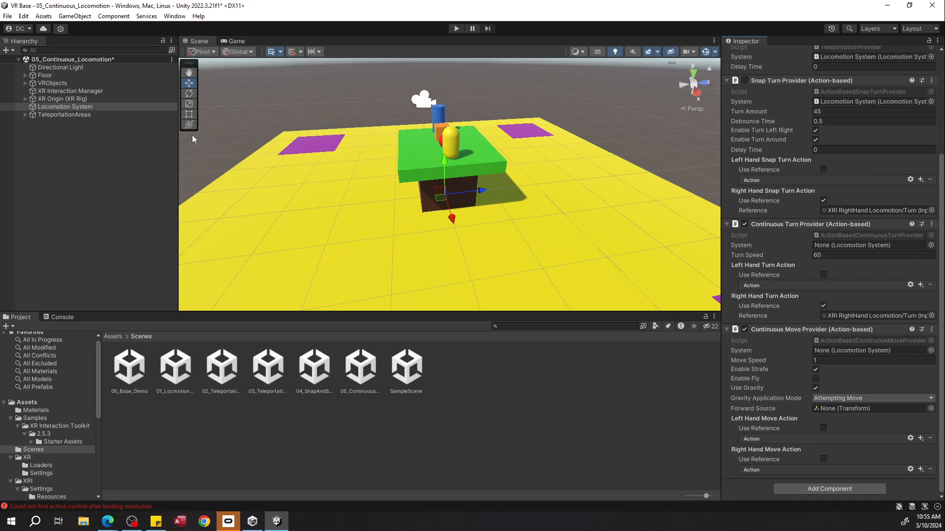
Step: Assign the Locomotion System object as the System of both the Continuous Move Provider and the Continuous Turn Provider
left_click_drag(95, 109, 828, 353)
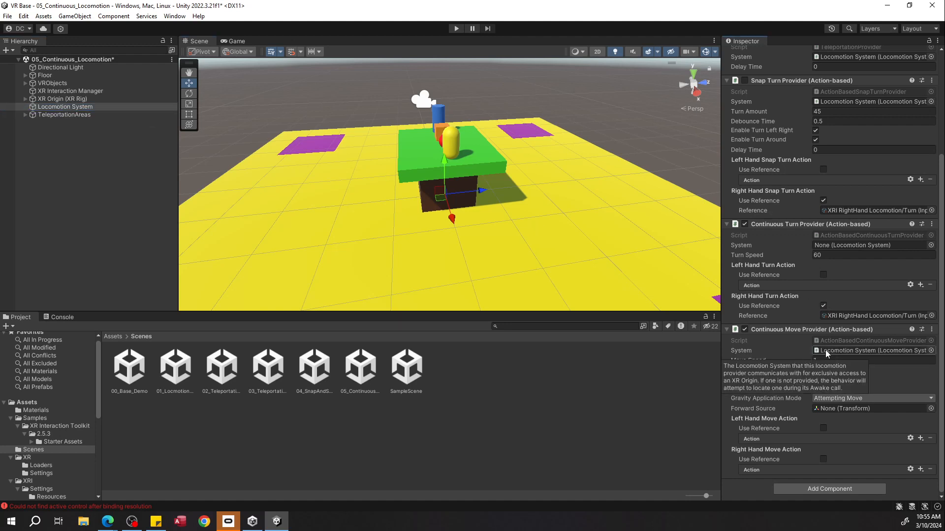
left_click_drag(109, 104, 835, 251)
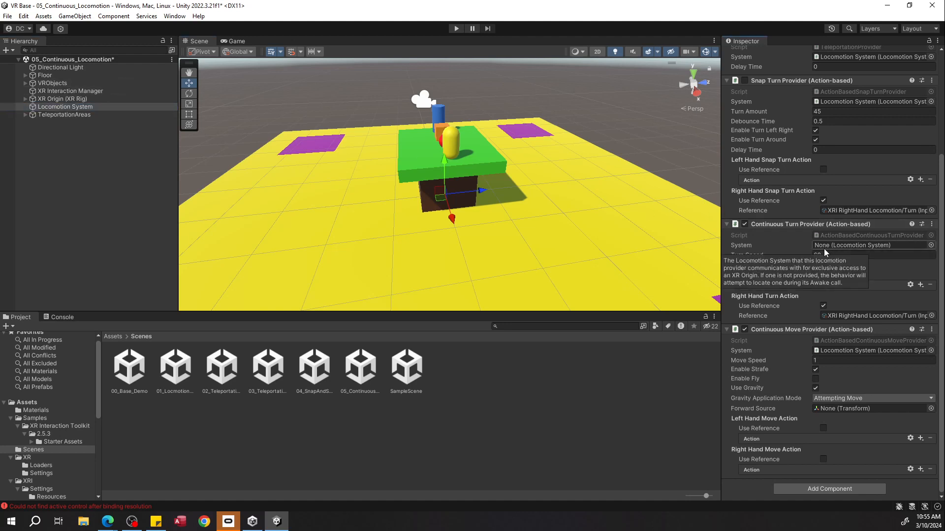
left_click_drag(103, 109, 837, 246)
Step: Enable the reference for the Continuous Move Provider's Left Hand Move Action and assign XRI LeftHand Locomotion/Move to it
scroll(671, 247, "down", 2)
scroll(671, 247, "up", 1)
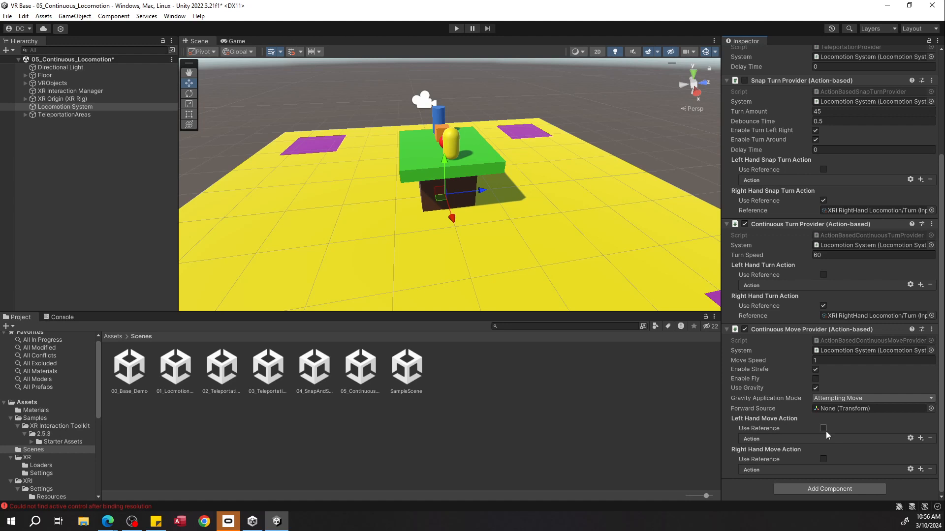
left_click(826, 431)
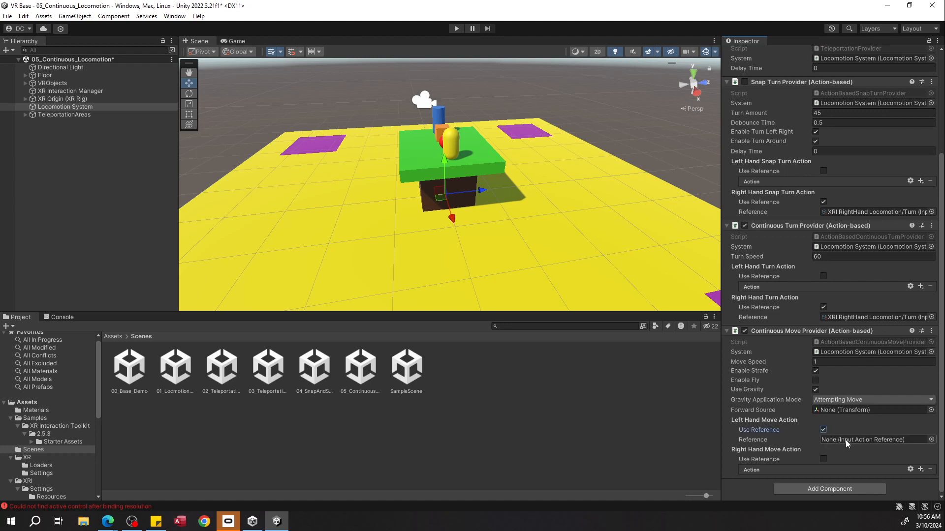
left_click(932, 439)
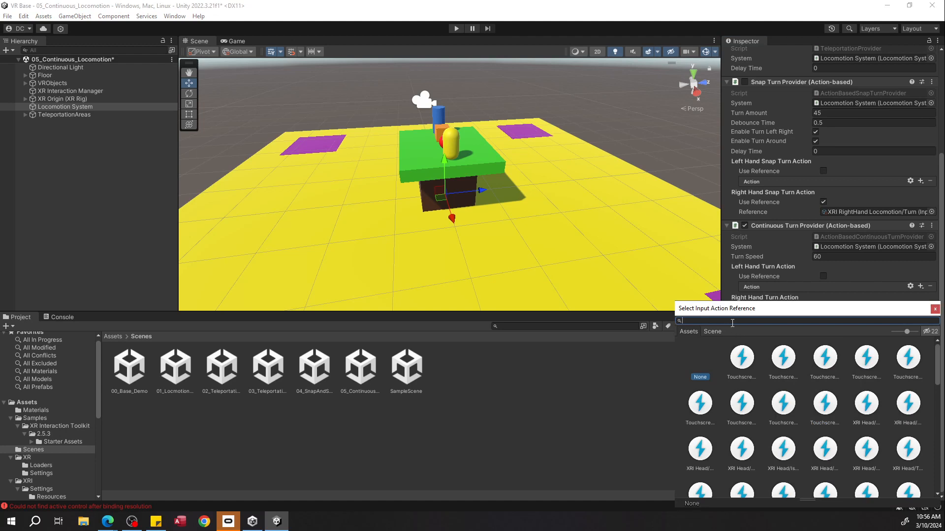
type("xri lefthand")
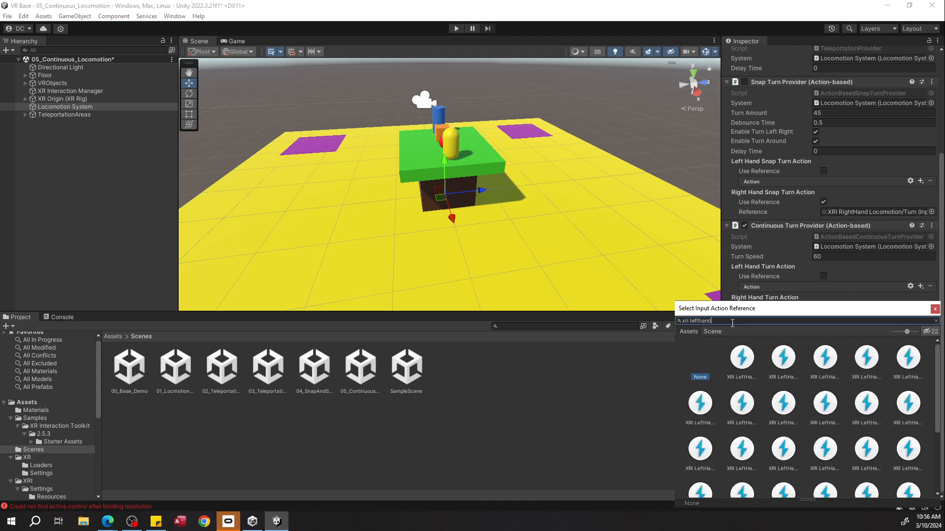
type(" move")
left_click(744, 367)
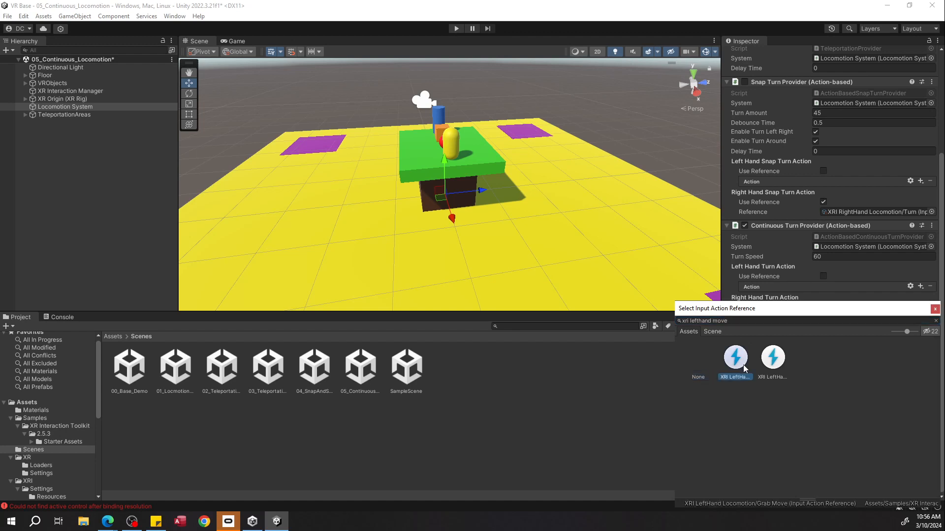
left_click(773, 358)
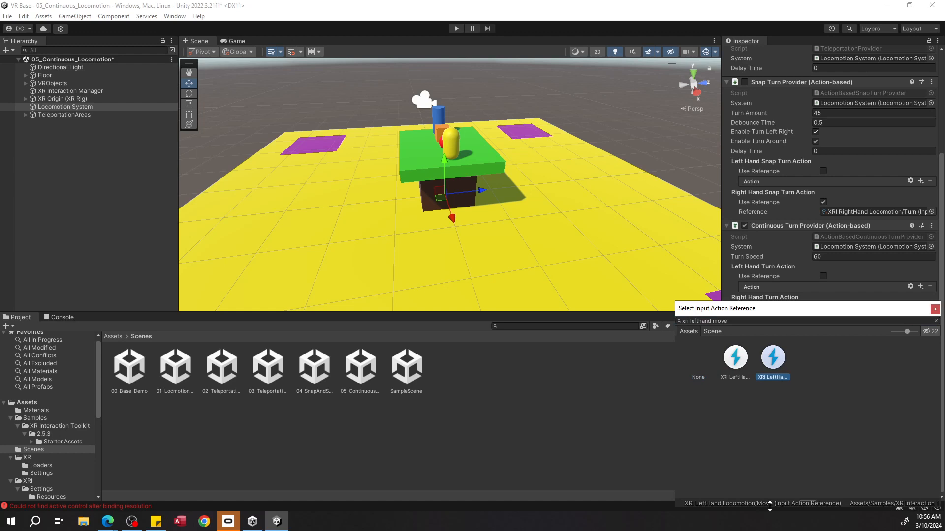
double_click(768, 368)
Step: Save the 05_Continuous_Locomotion scene, run it in play mode to test continuous movement, and stop the run
left_click(598, 414)
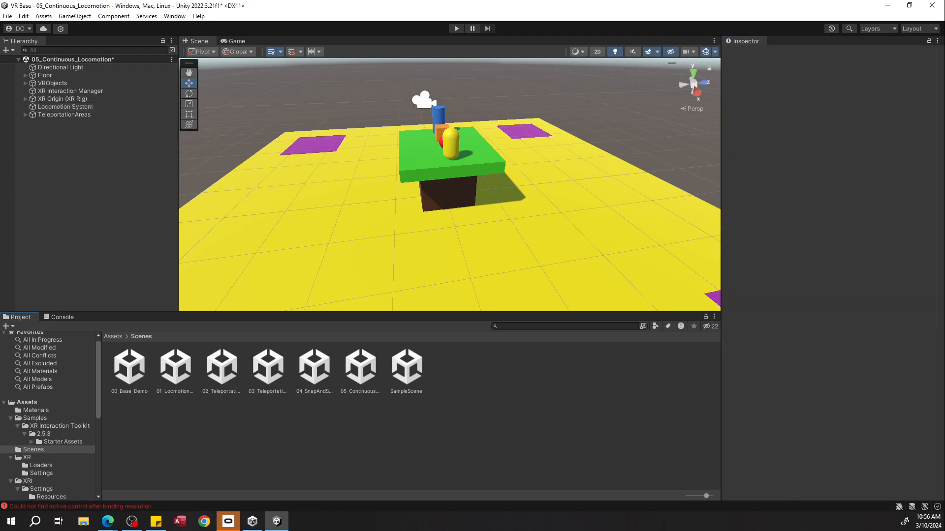
left_click(113, 207)
key("ctrl+s")
left_click(454, 30)
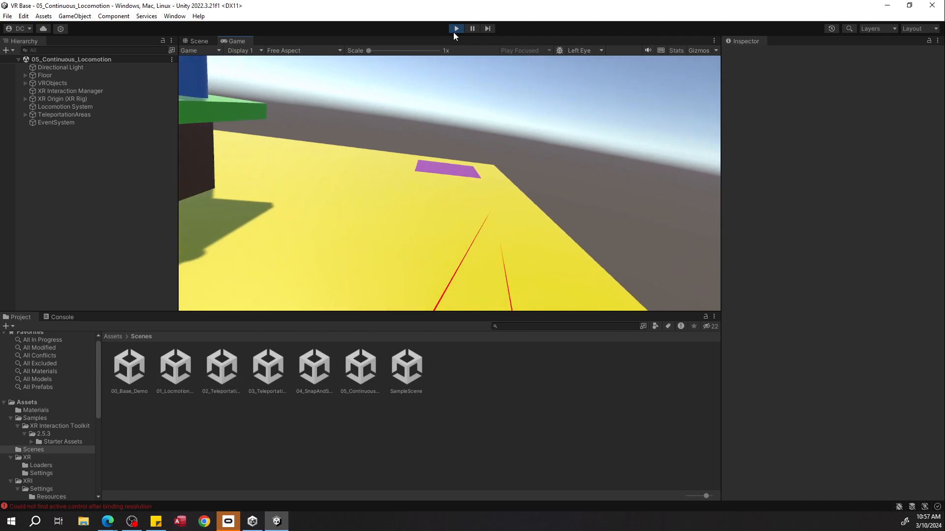
left_click(455, 31)
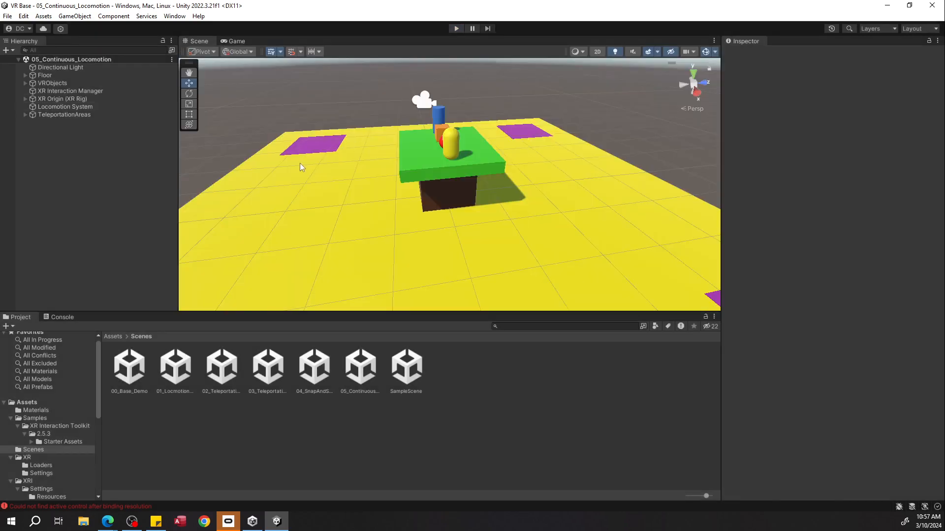
right_click_drag(240, 251, 454, 178)
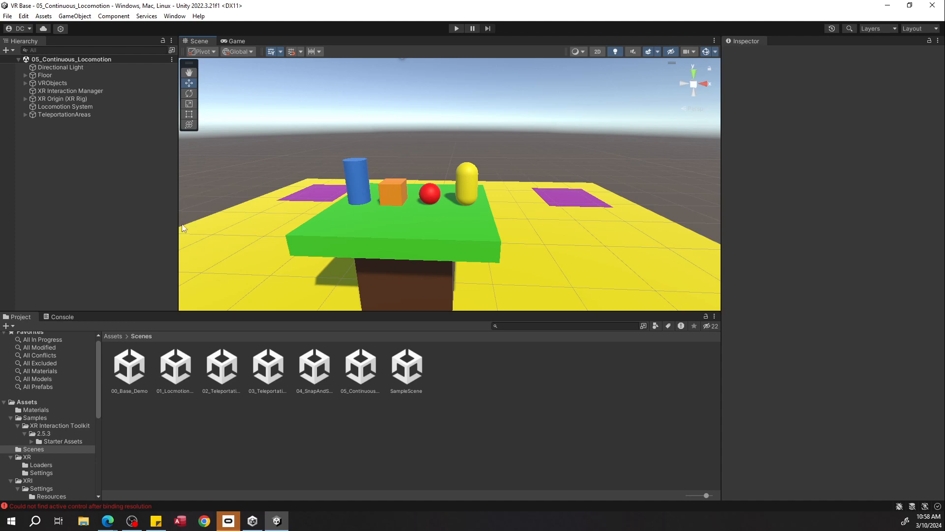
Step: Duplicate the 05_Continuous_Locomotion scene, rename the copy 06_RayInteractions and open it
left_click(355, 445)
left_click(354, 379)
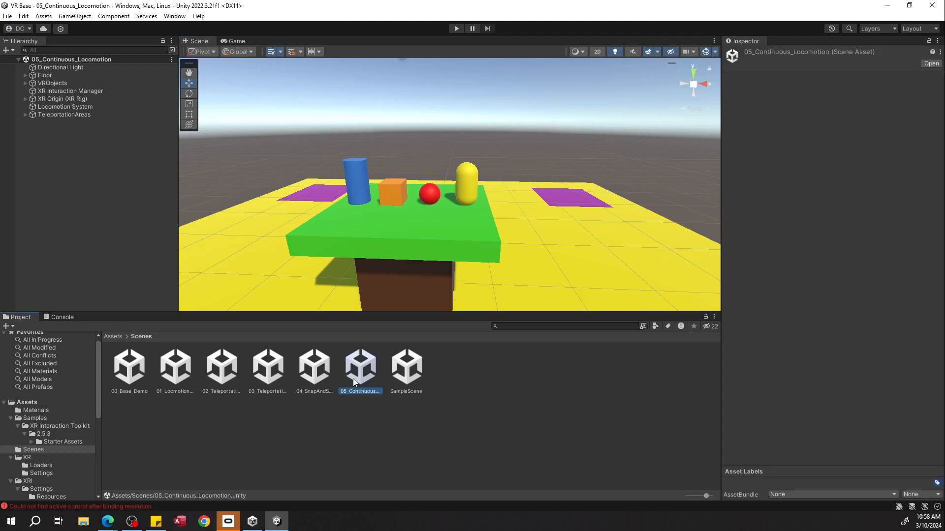
key("ctrl+d")
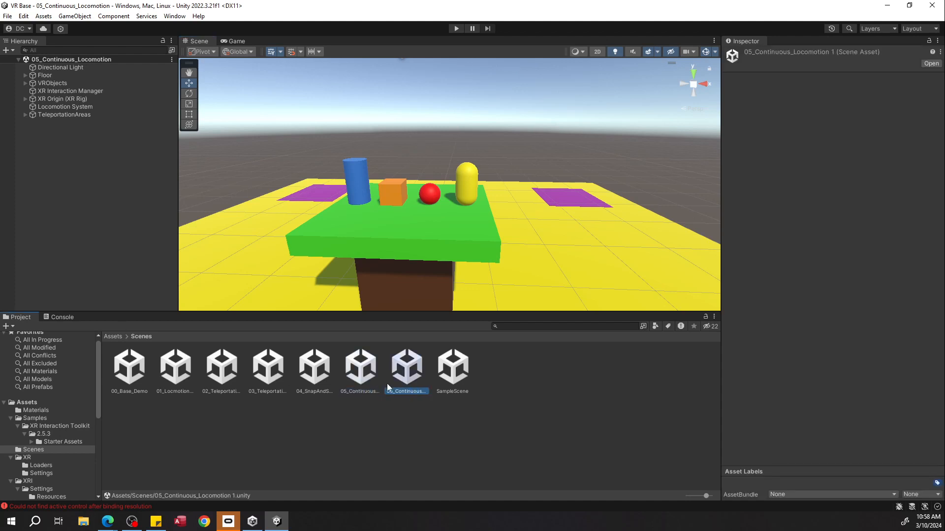
right_click(412, 374)
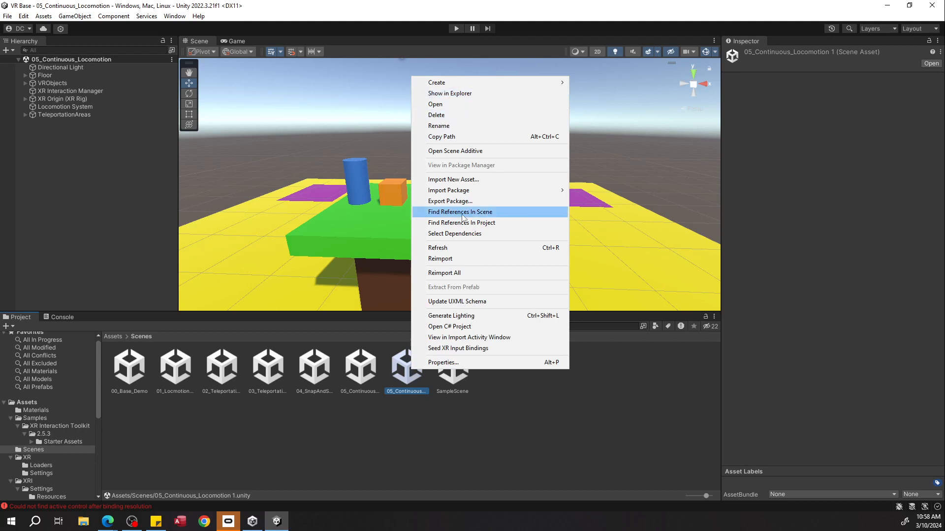
left_click(452, 127)
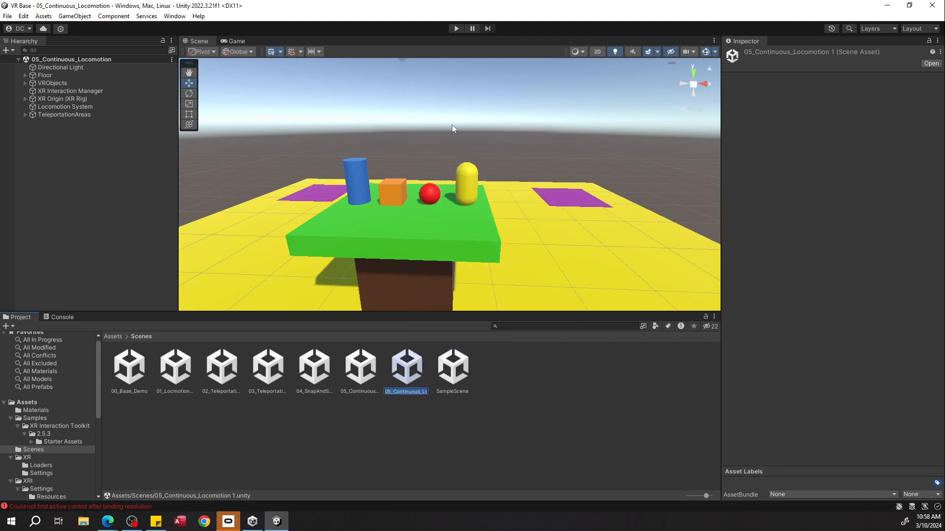
type("06_RayInteractions")
key("Return")
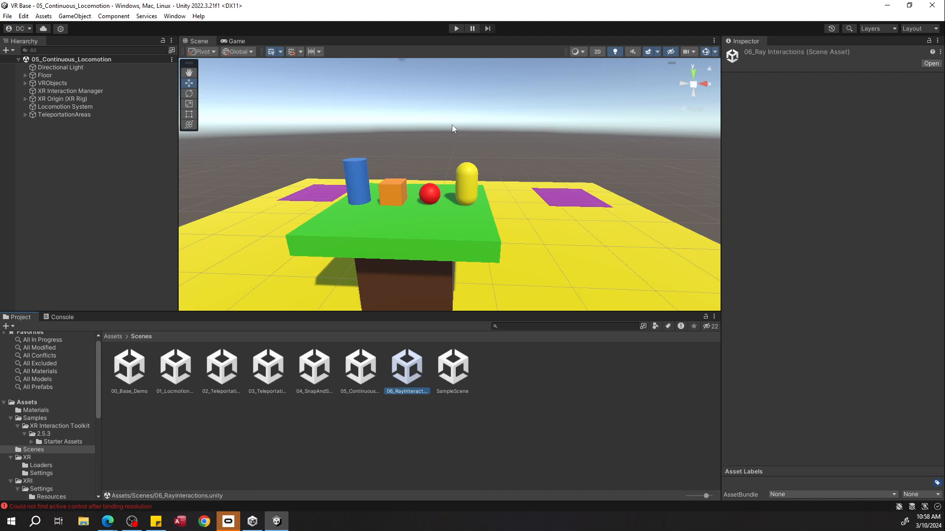
double_click(411, 382)
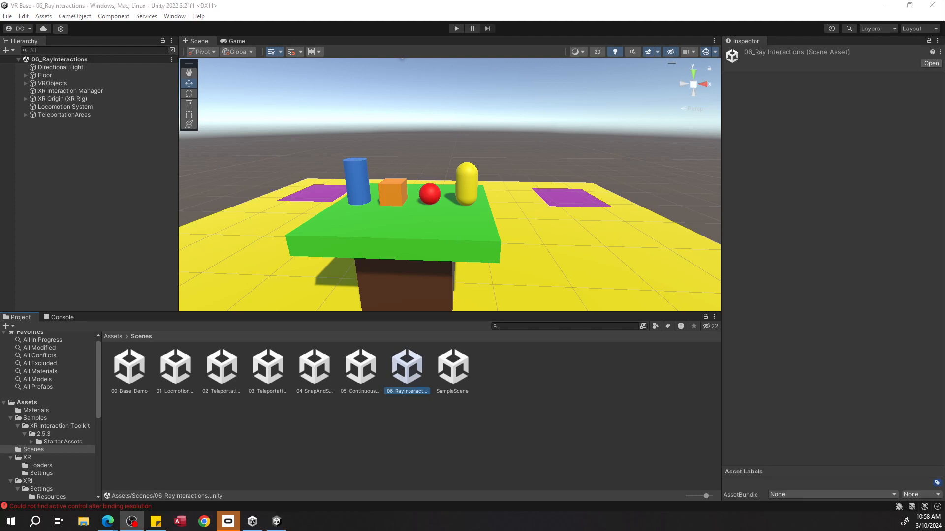
left_click(48, 191)
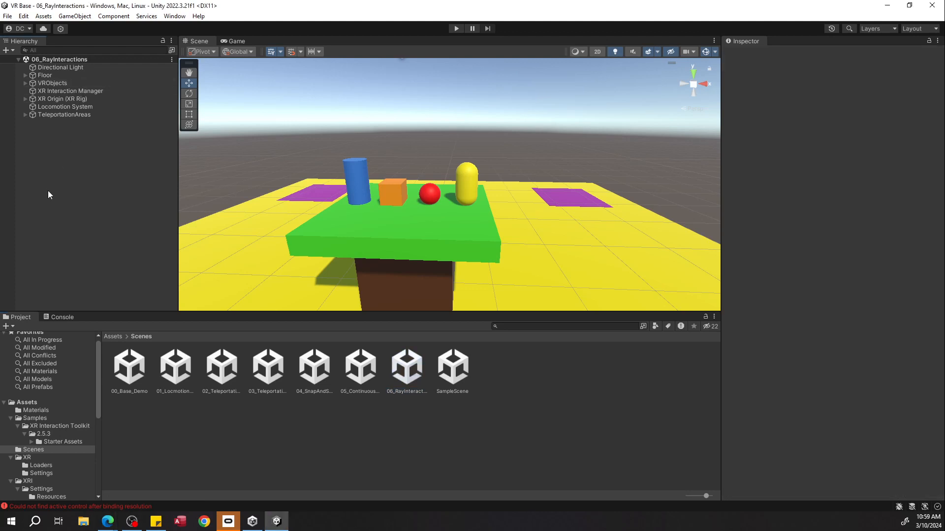
Step: Select the Right Controller under XR Origin's Camera Offset and examine its XR Ray Interactor, Line Renderer and XR Interactor Line Visual settings
left_click(25, 100)
left_click(33, 106)
left_click(64, 123)
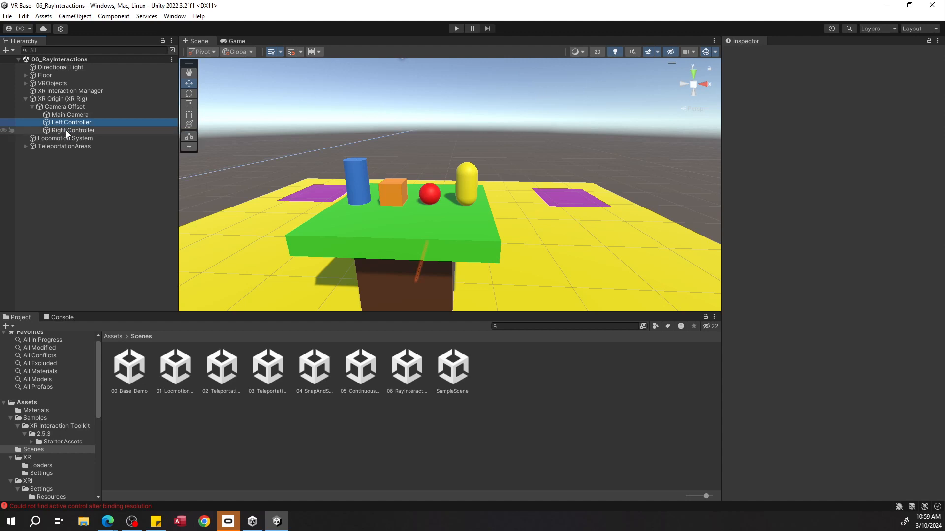
left_click(66, 130)
left_click(723, 138)
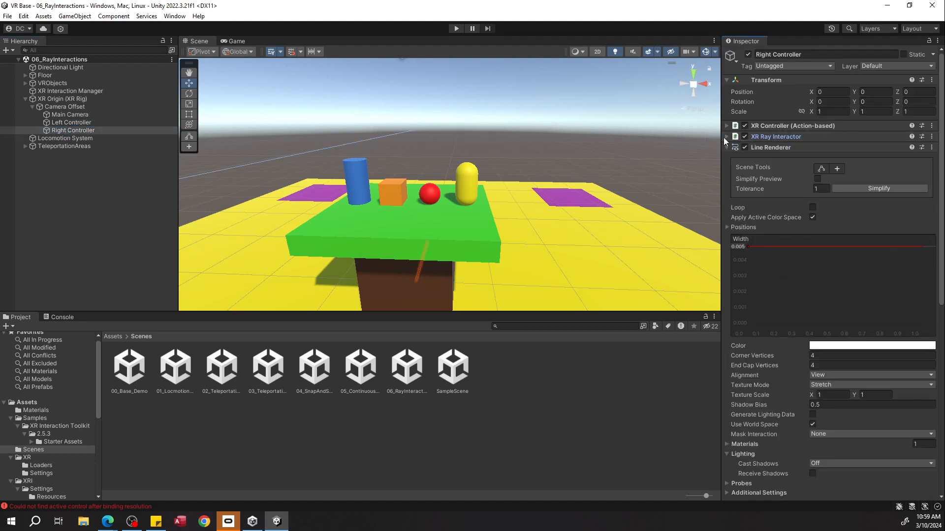
left_click(724, 137)
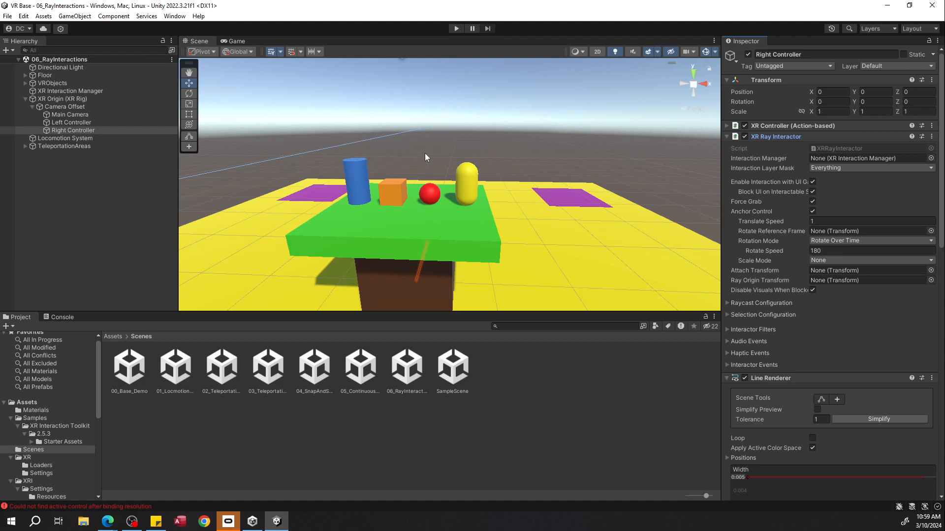
scroll(807, 369, "down", 5)
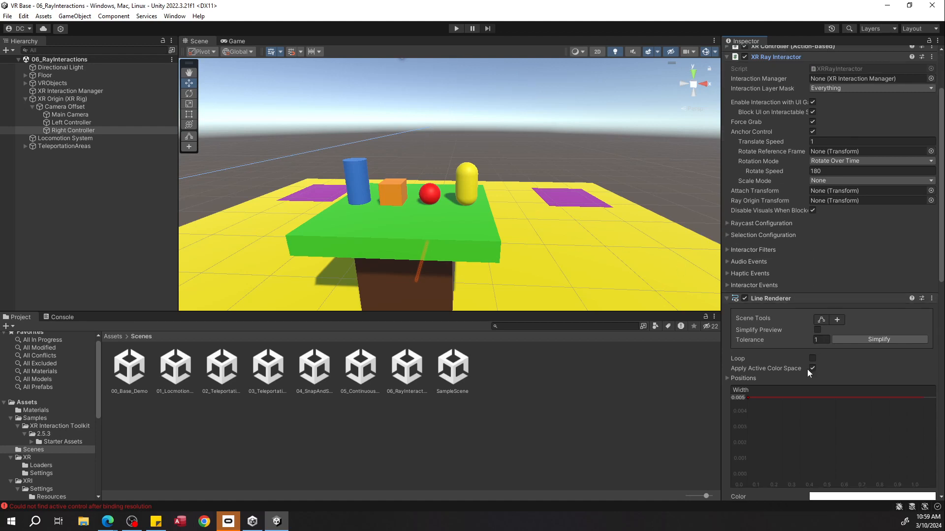
scroll(789, 390, "down", 1)
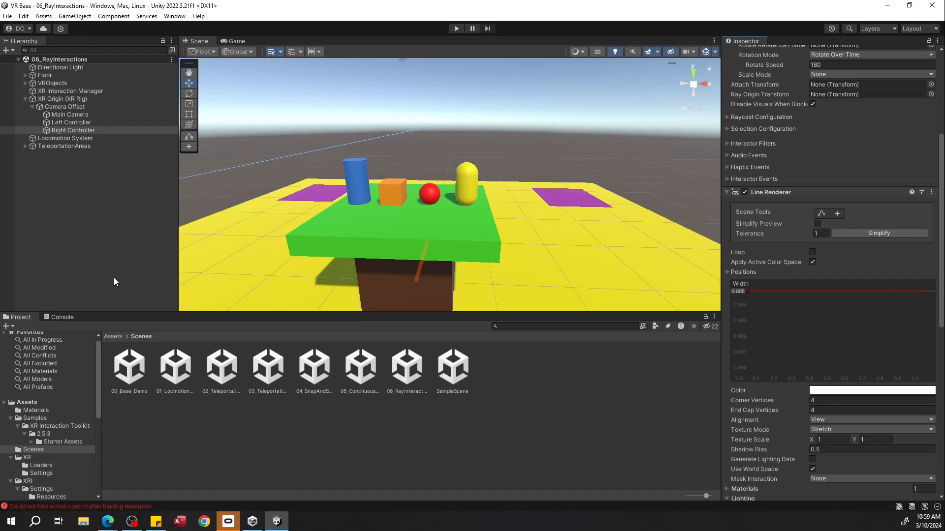
scroll(783, 202, "up", 3)
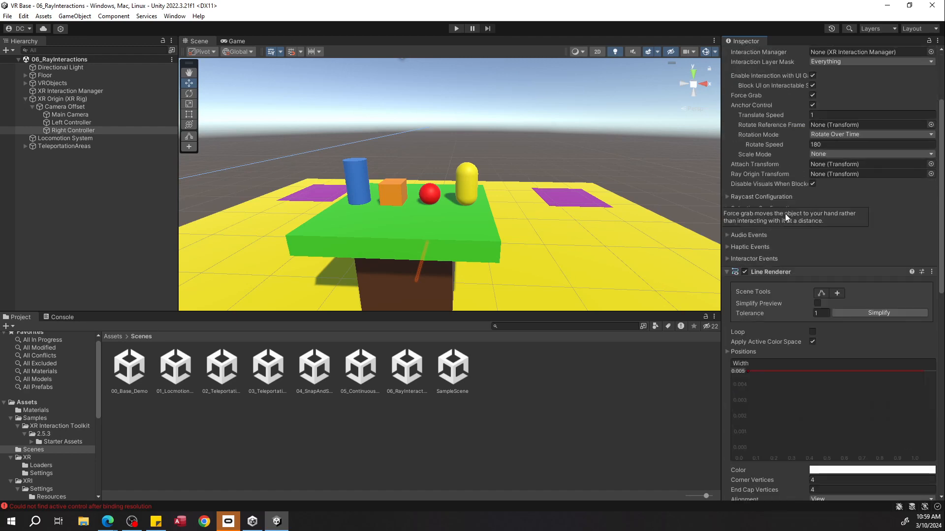
scroll(784, 217, "down", 15)
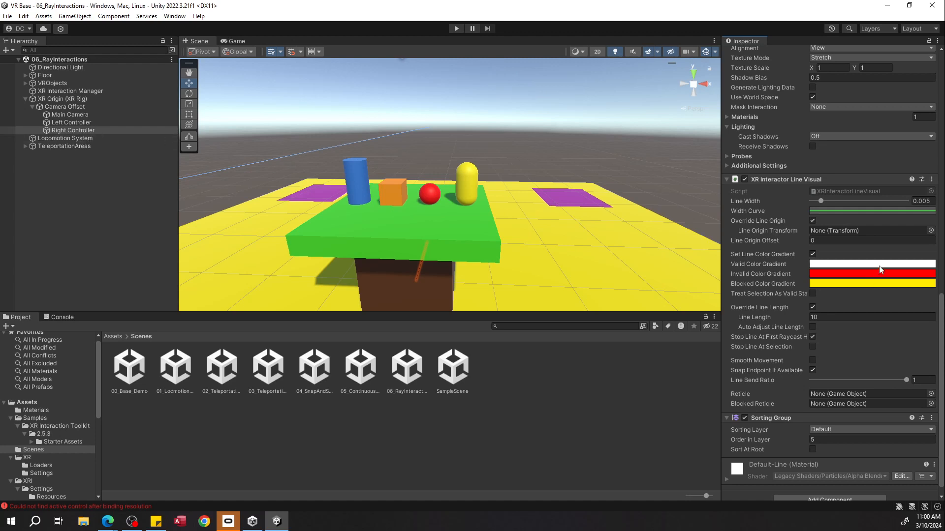
Step: Set the starting colour of the Valid Color Gradient to green 41A933 for both the Left and Right Controllers
left_click(121, 124, "ctrl")
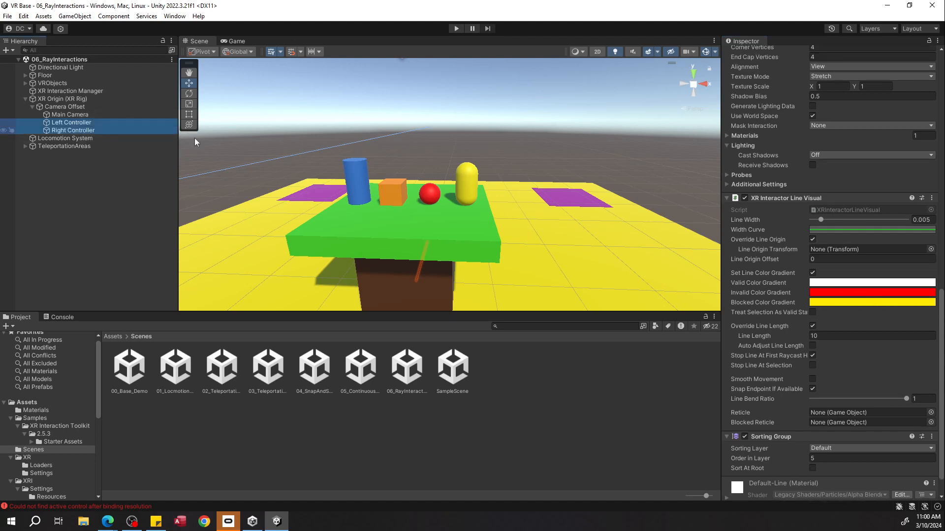
left_click(866, 285)
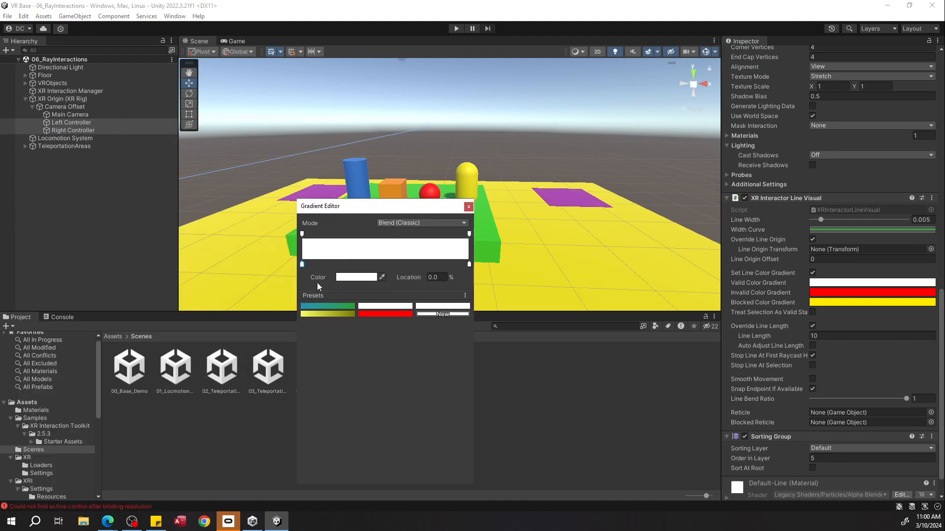
left_click(379, 278)
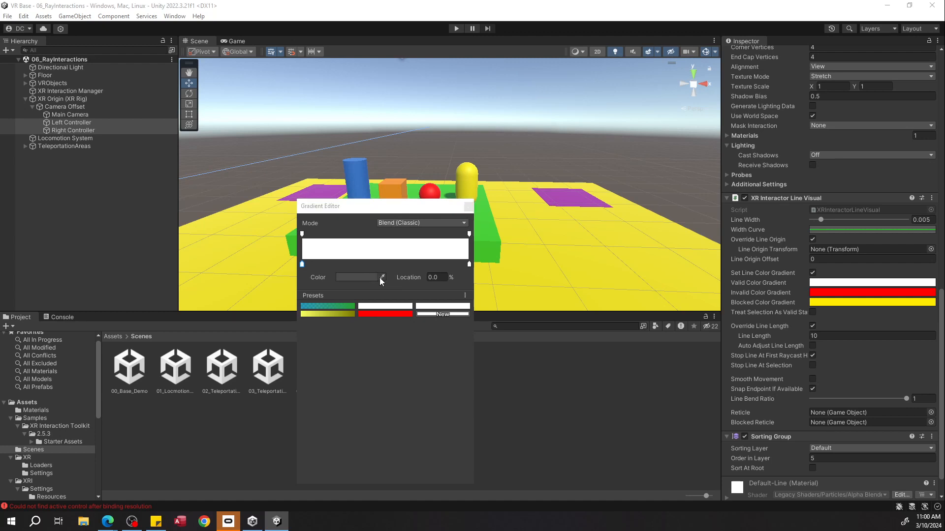
left_click(488, 235)
left_click(355, 277)
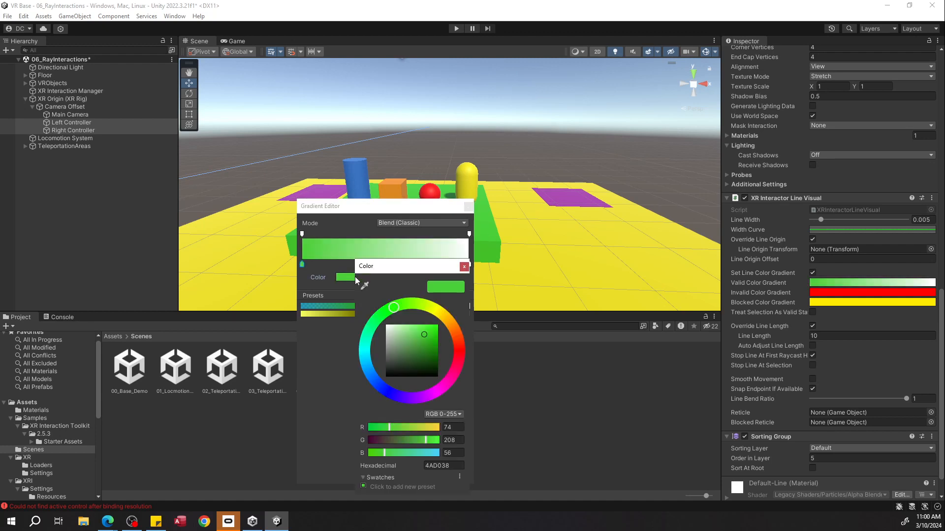
mouse_move(423, 347)
left_mouse_down()
mouse_move(436, 361)
mouse_move(423, 343)
left_mouse_up()
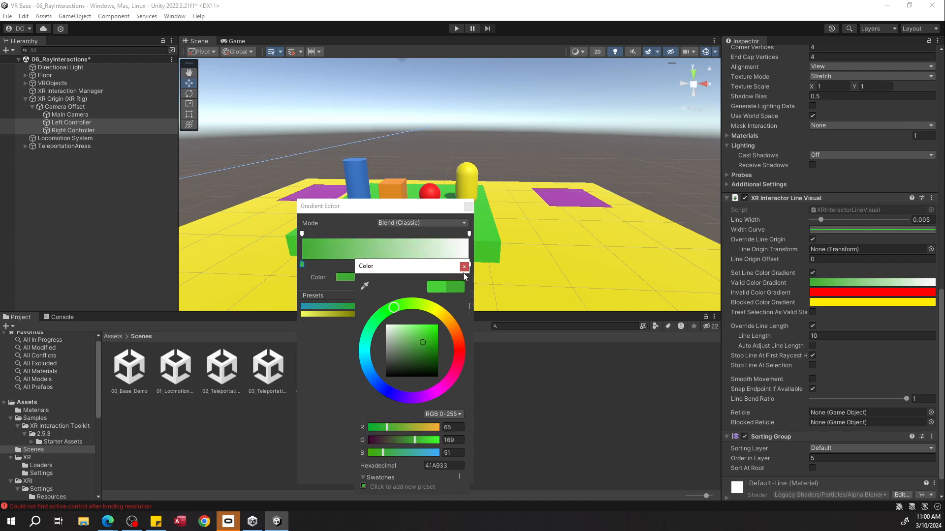
left_click(463, 268)
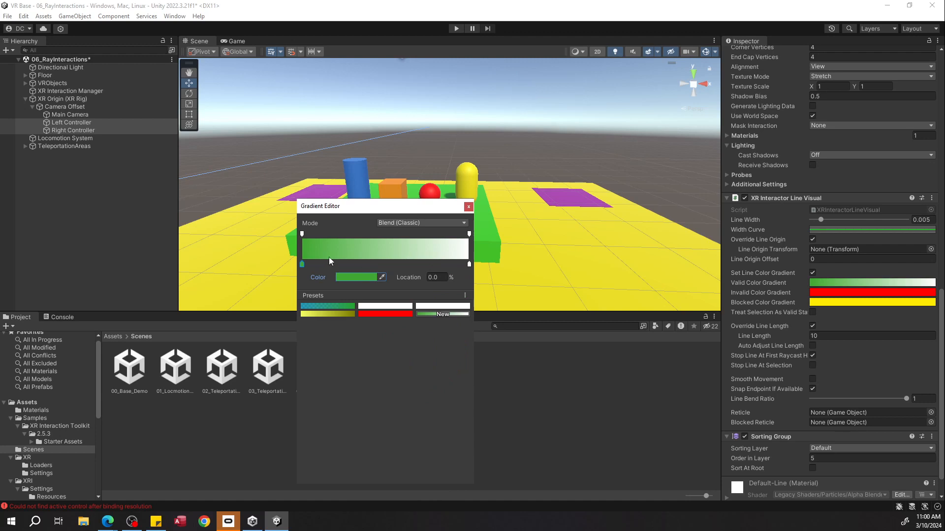
Step: Remove the white end colour from the Valid Color Gradient to make it solid green, and save the scene
left_click(469, 265)
key("Delete")
left_click(469, 234)
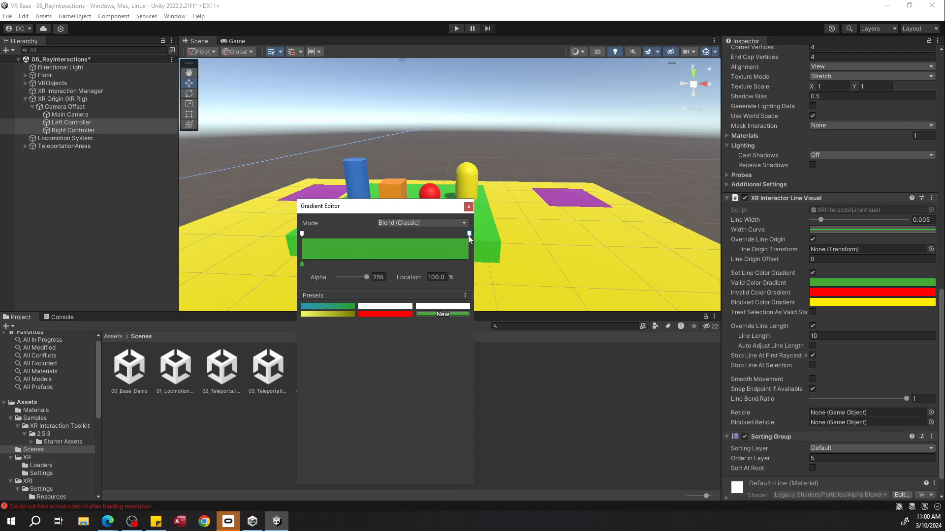
left_click(469, 207)
key("ctrl+s")
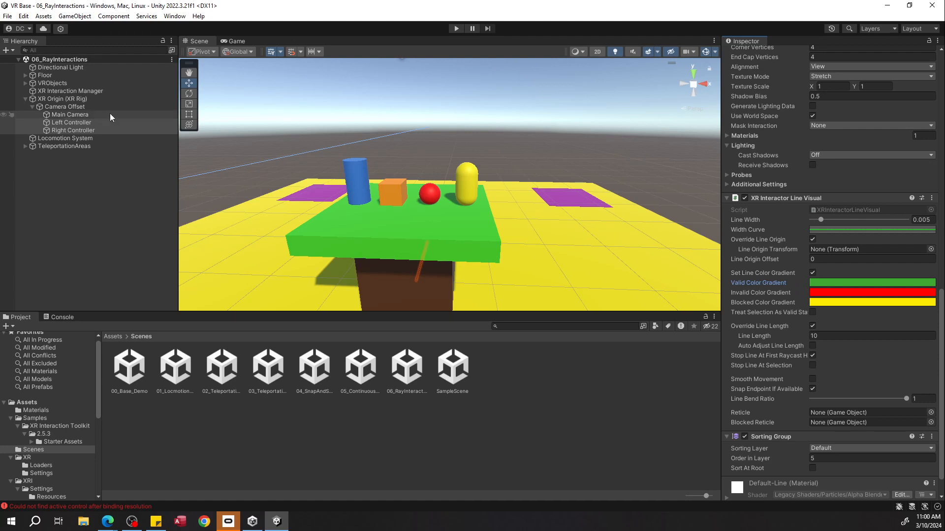
Step: Expand VRObjects in the scene hierarchy, select the Cube and frame it in the Scene view
left_click(38, 147)
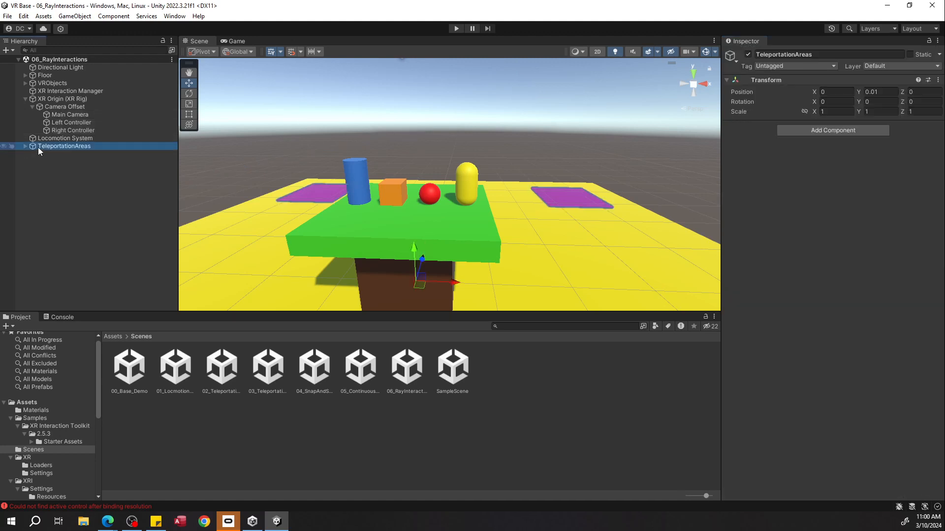
left_click(25, 99)
left_click(25, 83)
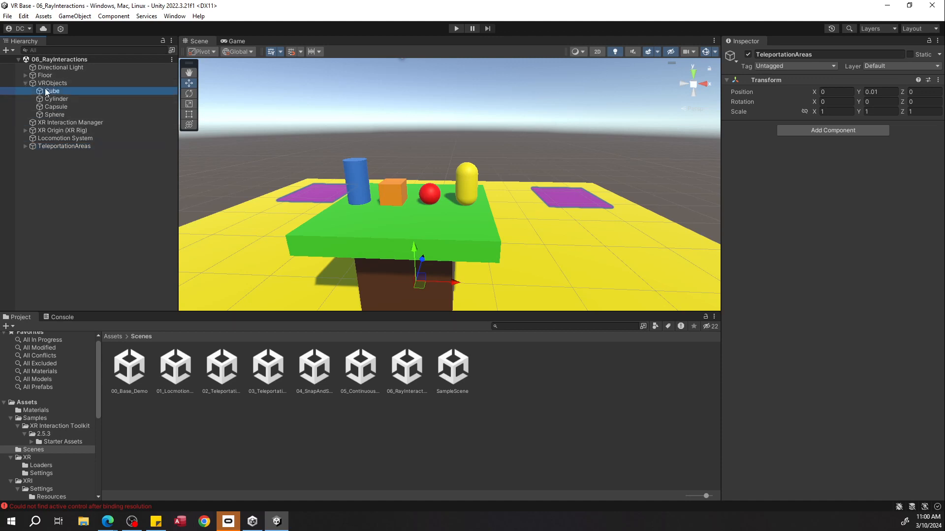
double_click(46, 91)
left_click_drag(323, 282, 403, 244, "alt")
right_click_drag(404, 245, 432, 226)
scroll(432, 226, "down", 5)
scroll(433, 226, "up", 3)
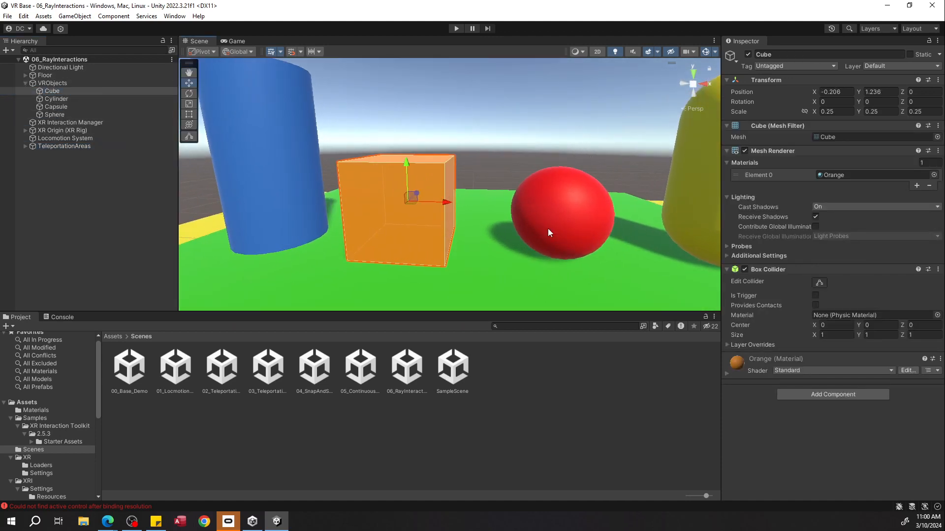
Step: Collapse the Cube's Mesh Filter, Mesh Renderer and Box Collider components
left_click(726, 269)
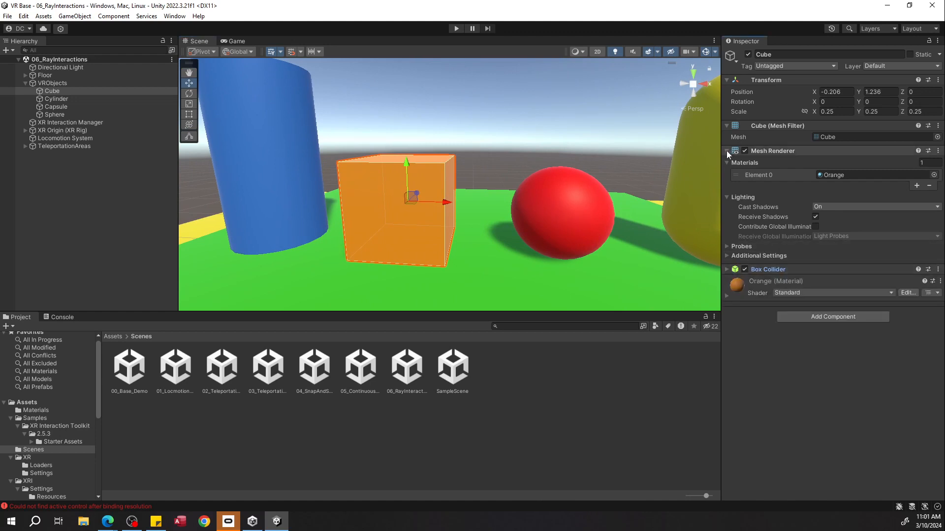
left_click(726, 151)
left_click(727, 126)
left_click(737, 146)
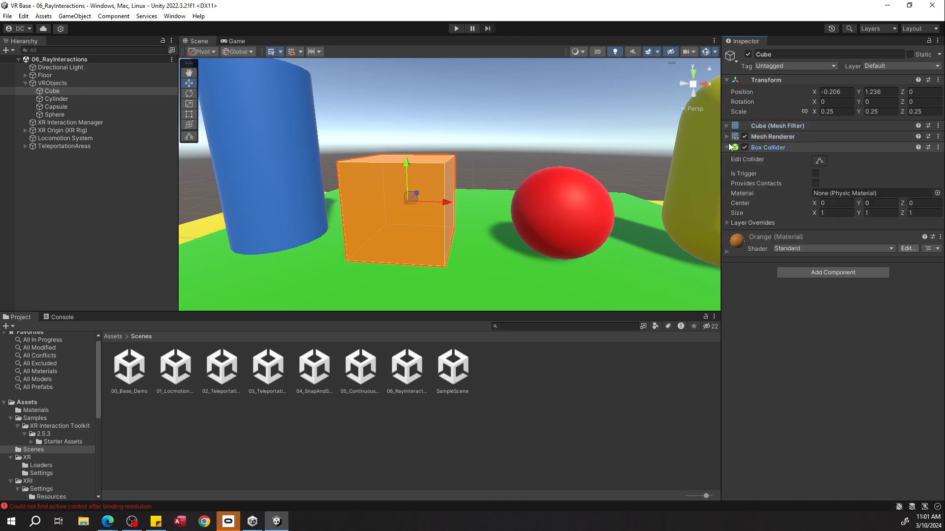
left_click(738, 148)
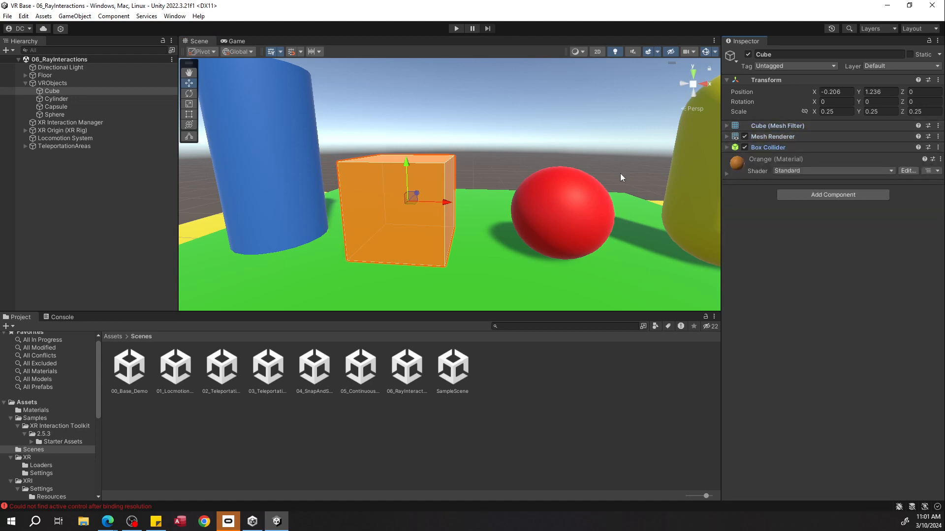
Step: Add an XR Grab Interactable component to the Cube and assign the scene's XR Interaction Manager as its Interaction Manager
key("f")
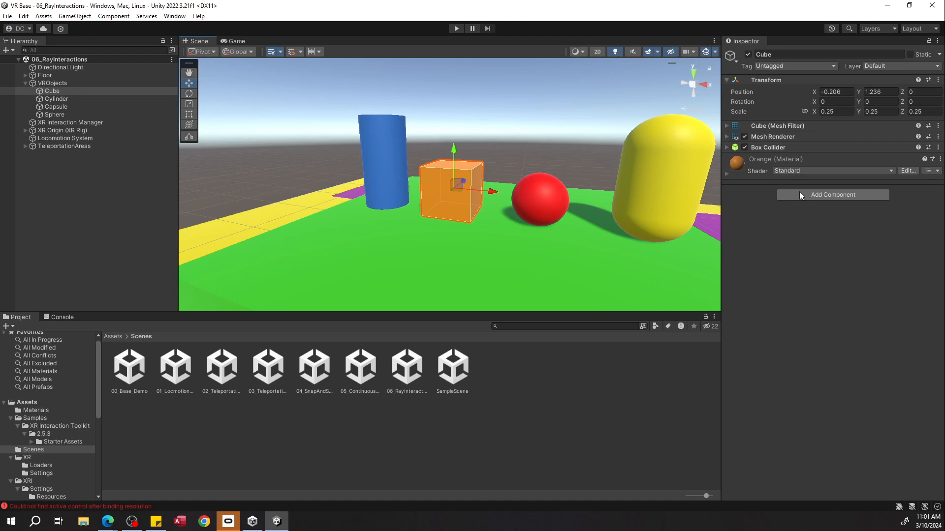
left_click(800, 194)
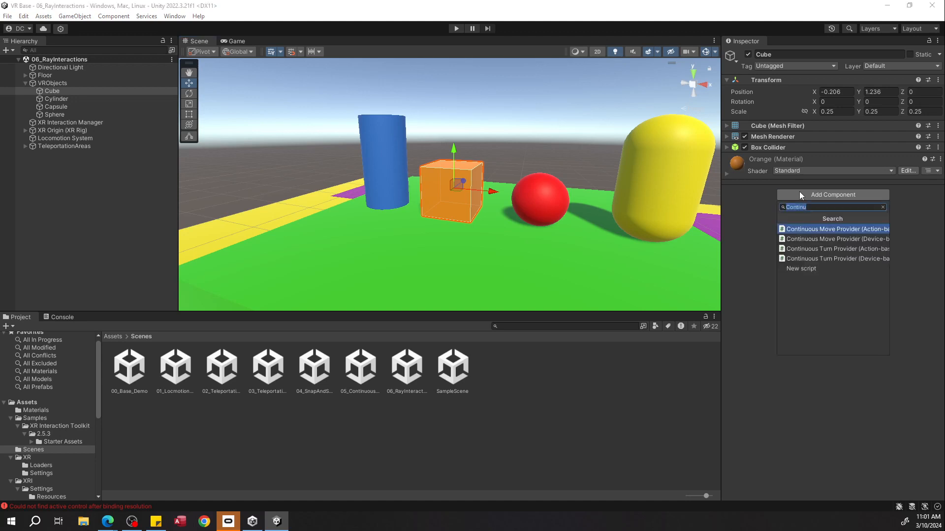
type("xr")
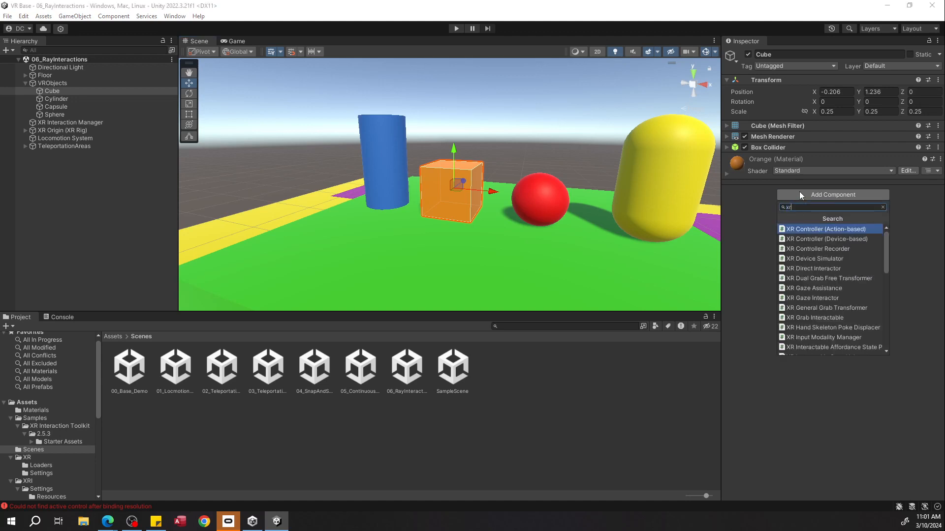
type("ab")
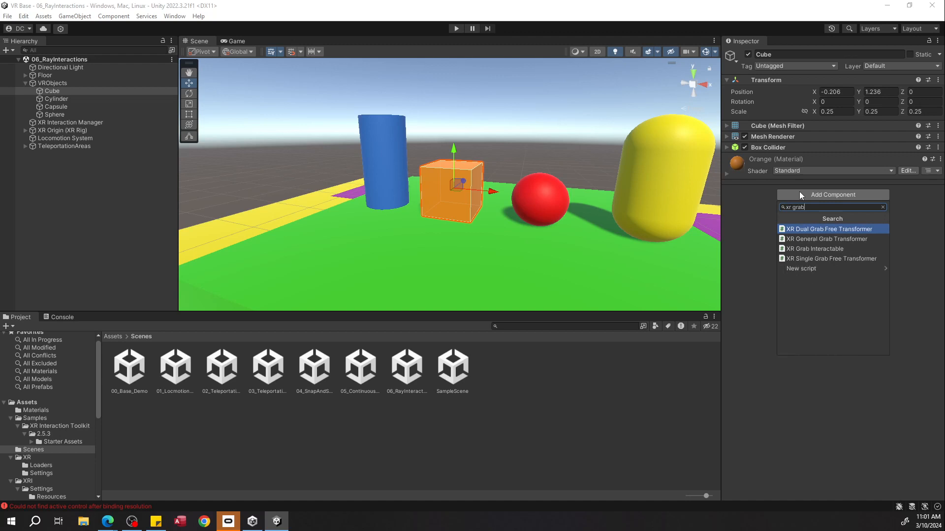
left_click(801, 248)
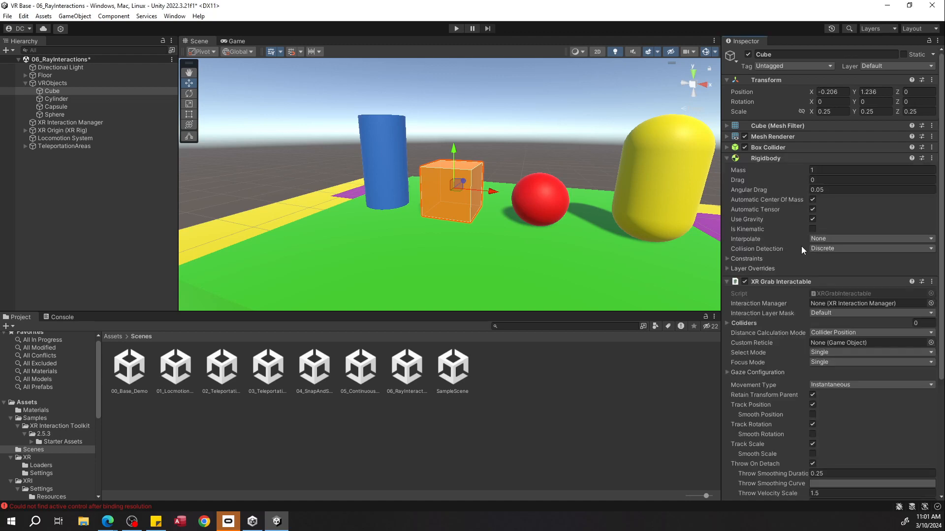
scroll(801, 246, "down", 3)
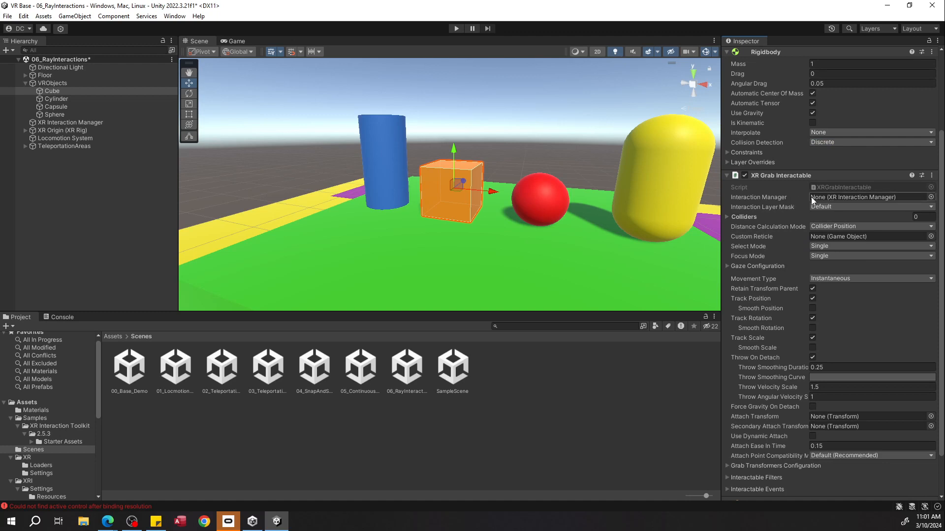
left_click_drag(76, 124, 827, 199)
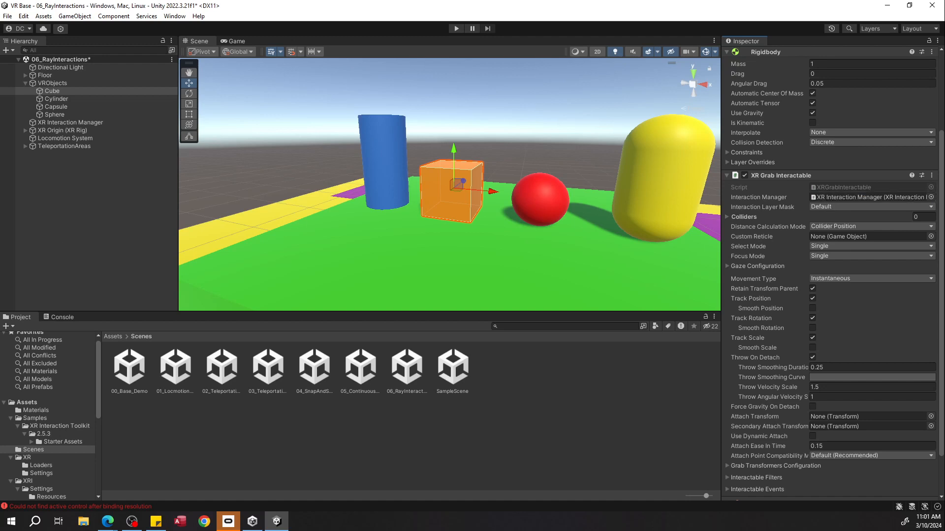
Step: Create a new interaction layer named Object in User Layer 9
left_click(821, 206)
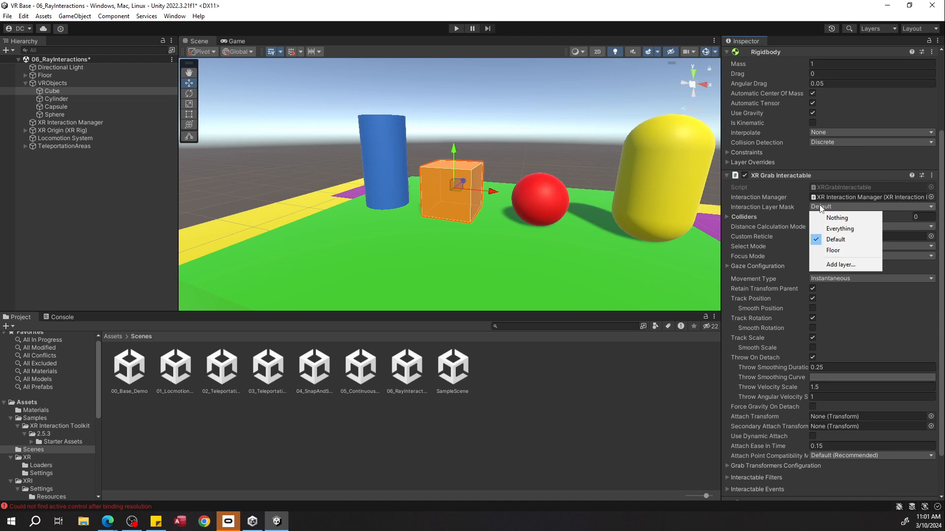
left_click(840, 264)
left_click(821, 187)
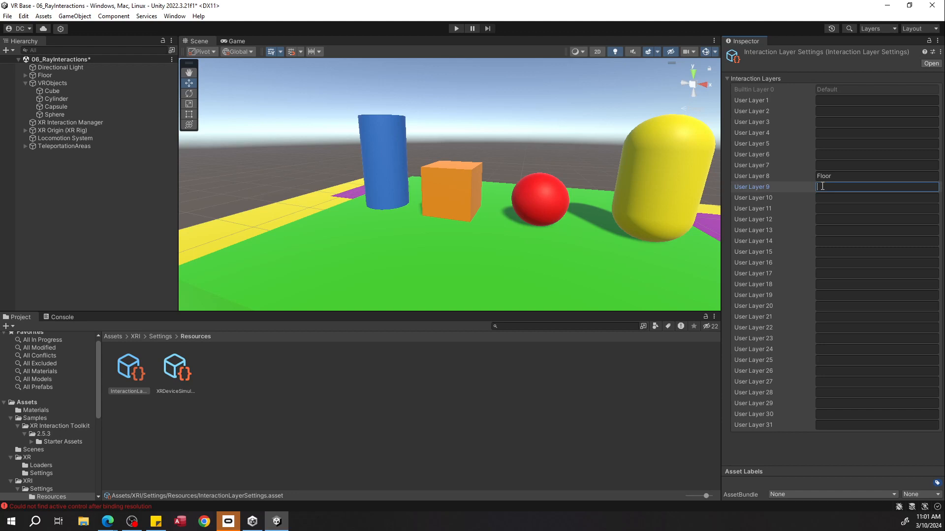
type("Object")
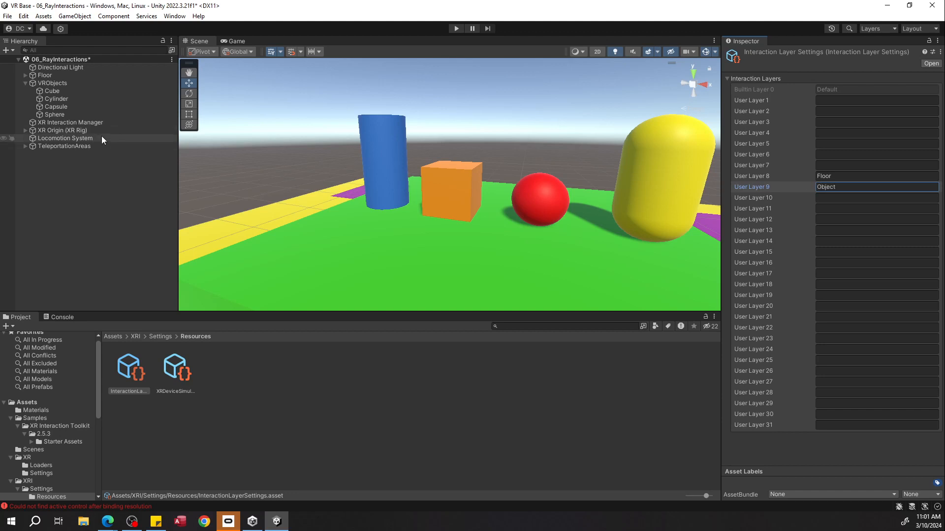
Step: Set the Interaction Layer Mask of the Cube's XR Grab Interactable to Object only
left_click(438, 177)
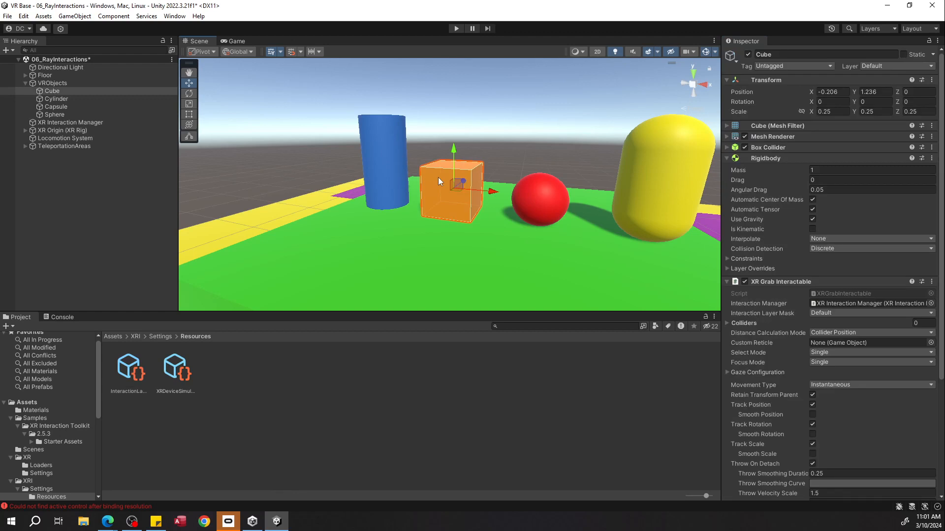
left_click(833, 314)
left_click(834, 366)
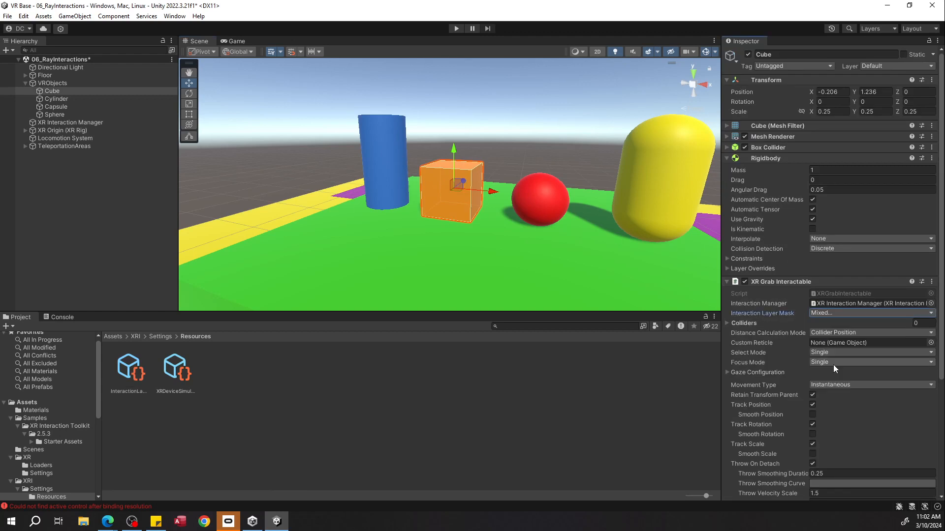
left_click(834, 315)
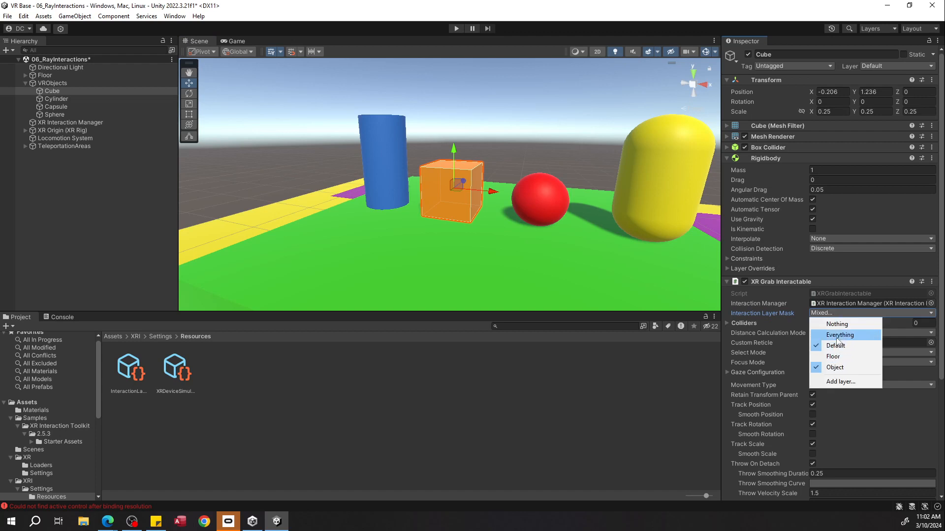
left_click(838, 325)
left_click(836, 314)
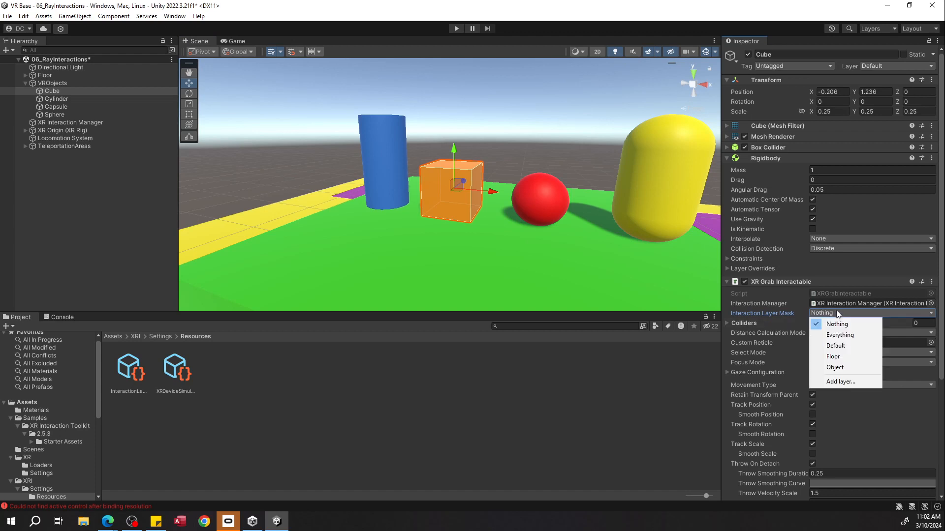
left_click(834, 369)
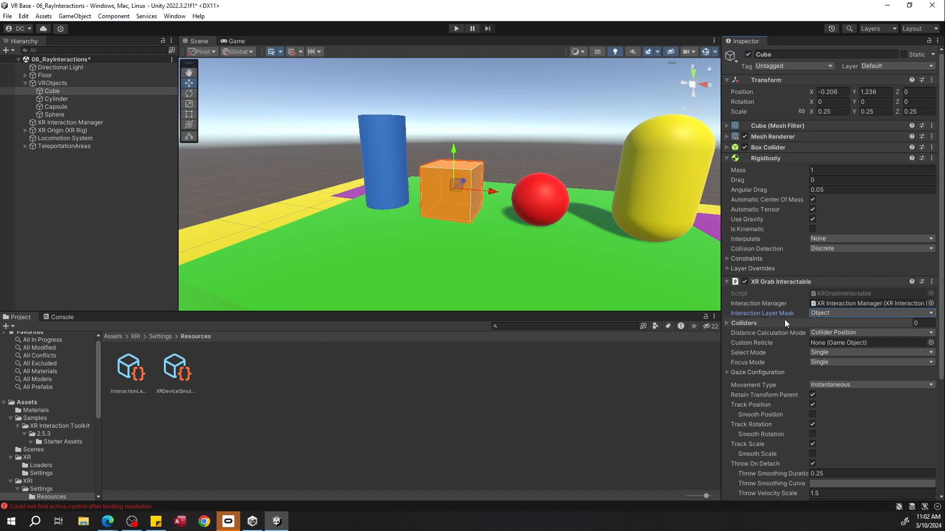
Step: Save the scene and test grabbing the cube with the controller ray in Play mode
scroll(820, 296, "down", 2)
scroll(820, 296, "down", 1)
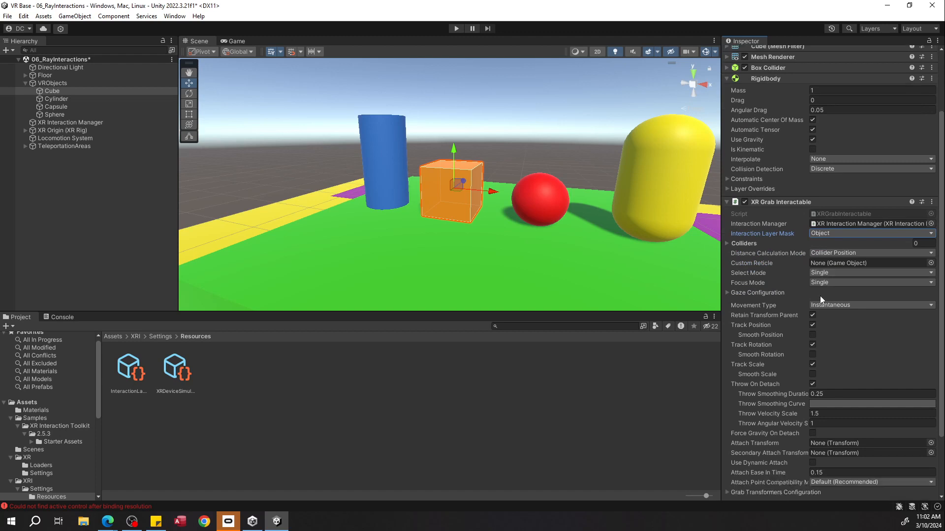
left_click(105, 196)
key("ctrl+s")
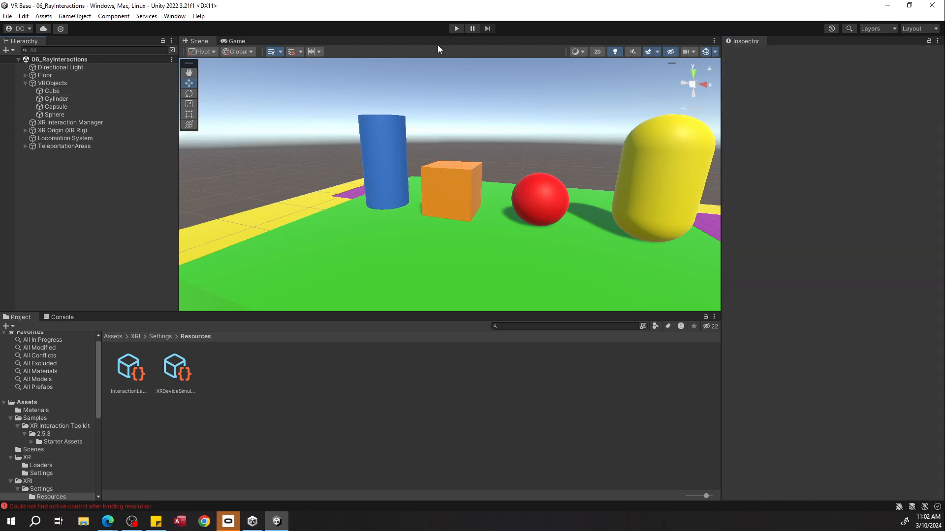
left_click(456, 28)
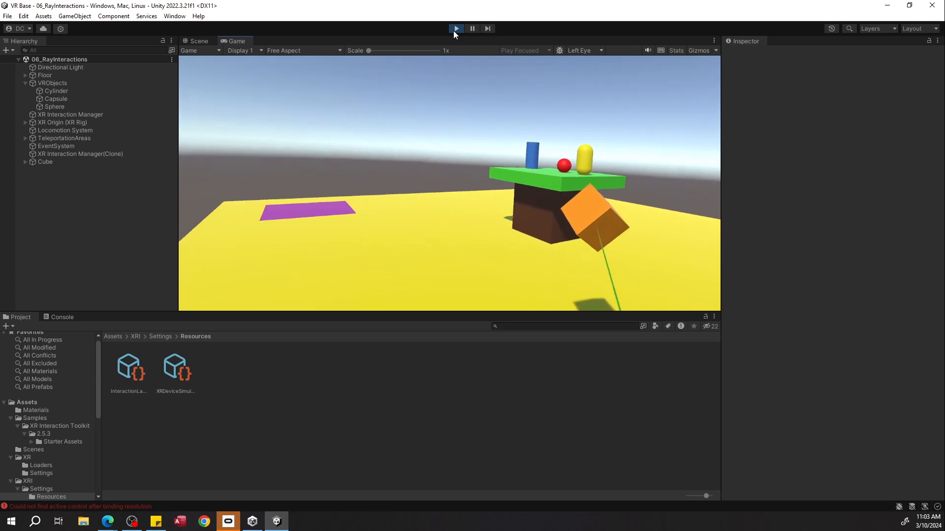
left_click(453, 30)
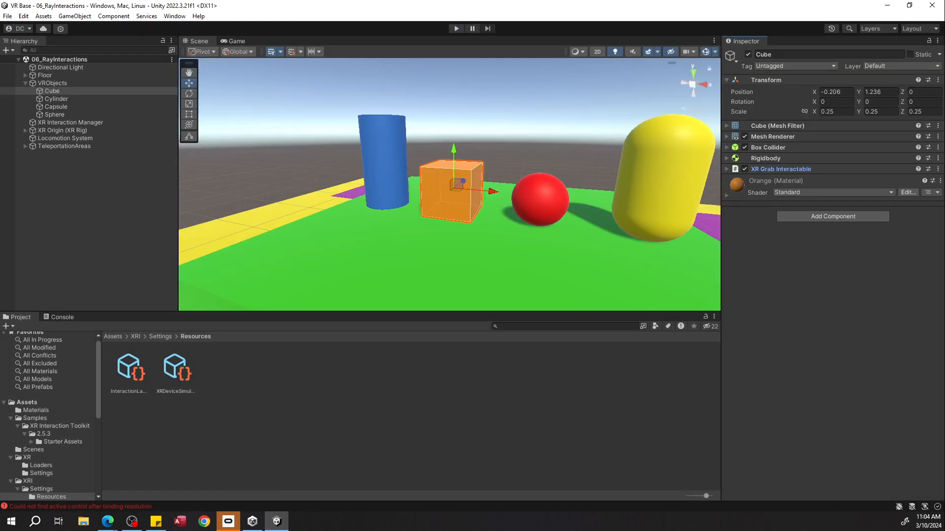
Step: Compare the red sphere's components with the cube's and try to add an XR Grab Interactable to the sphere
left_click(538, 209)
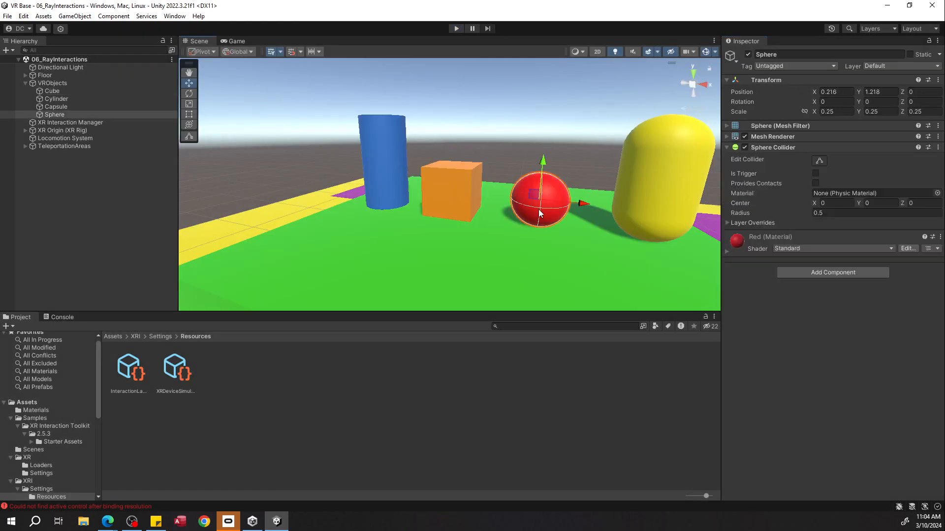
left_click(447, 197)
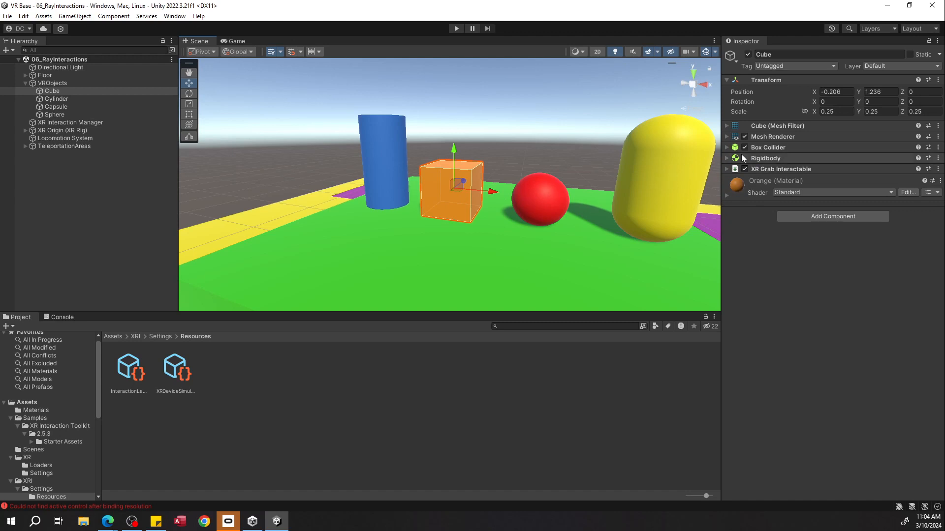
left_click(554, 191)
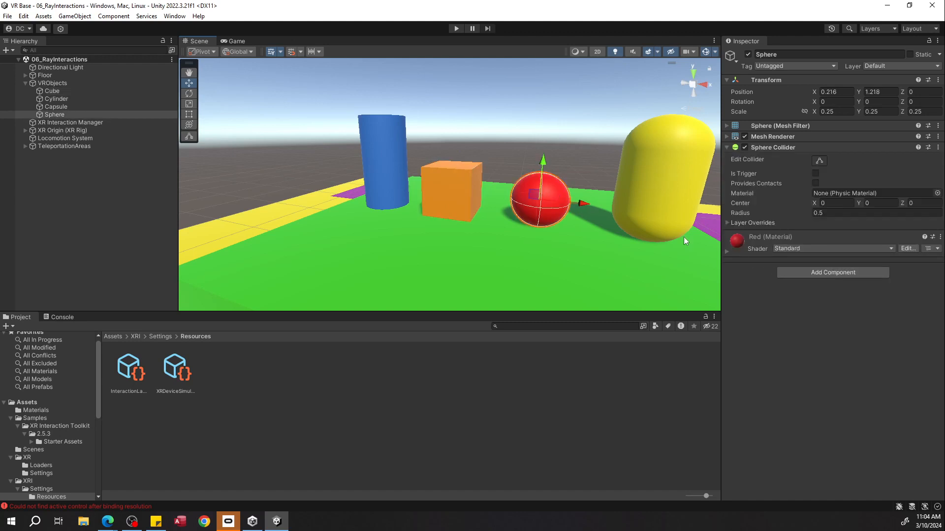
left_click(793, 271)
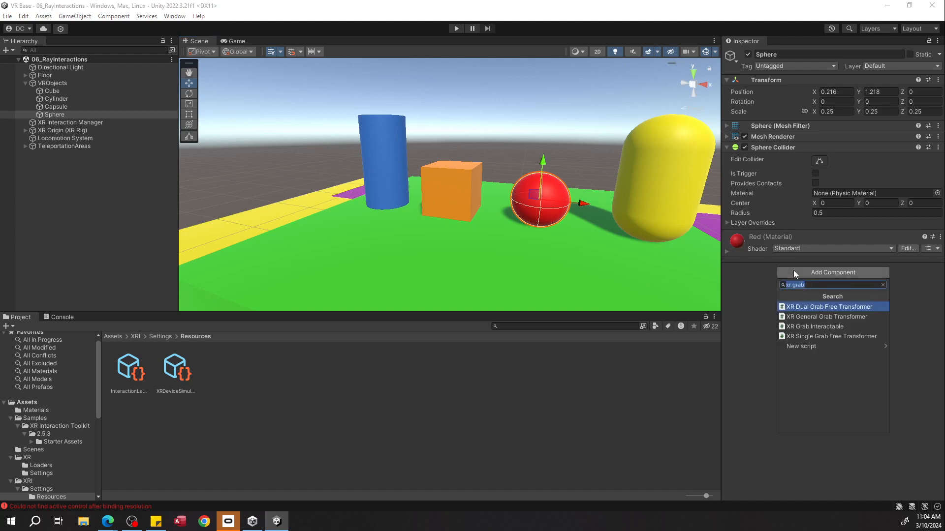
left_click(807, 326)
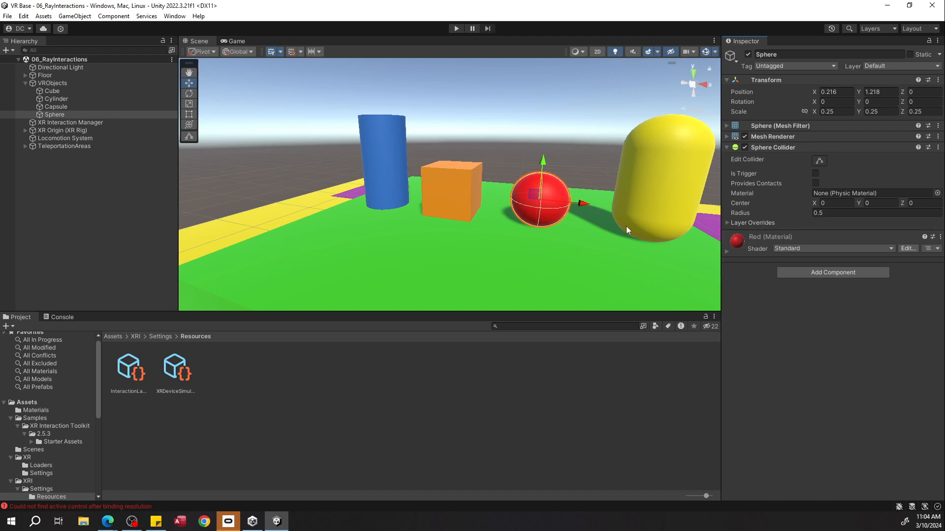
Step: Expand the Cube's Rigidbody component and examine its gravity settings alongside the cube in the scene
left_click(444, 184)
left_click(726, 159)
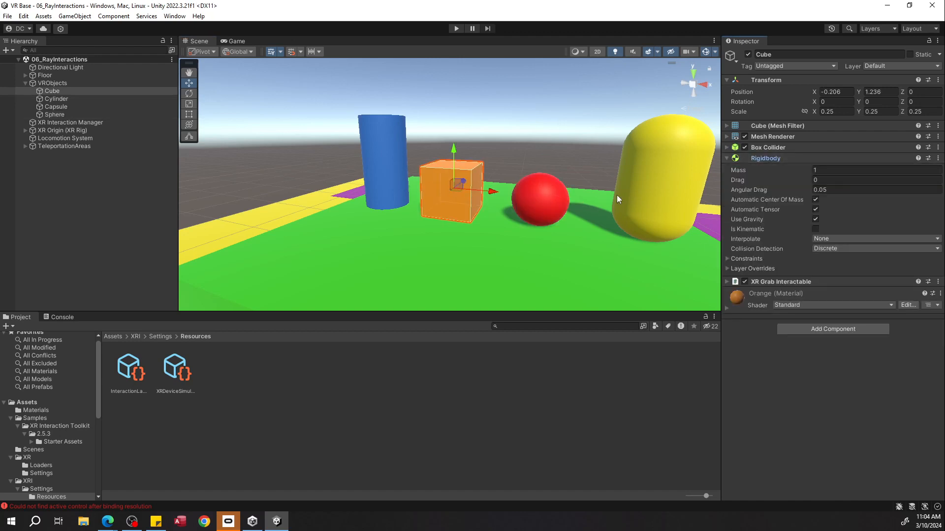
right_click_drag(510, 140, 472, 129)
key("s")
key("w")
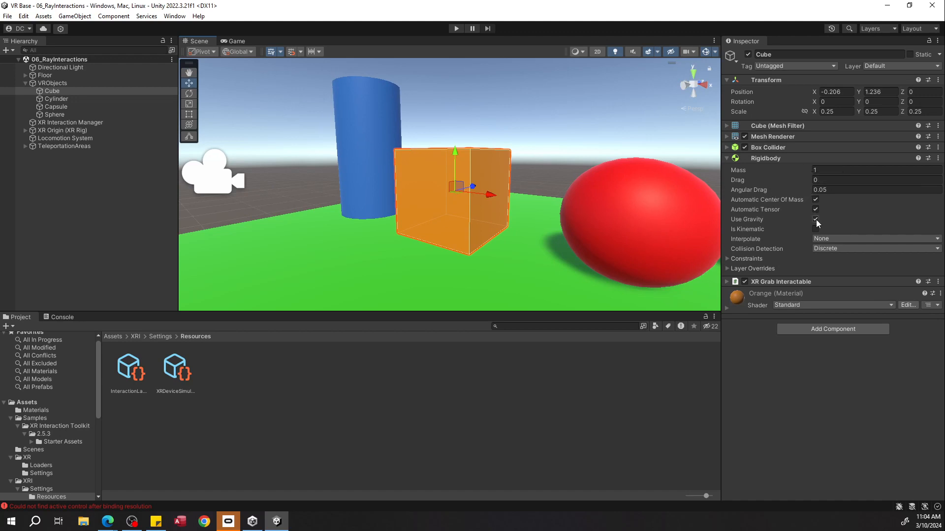
right_click_drag(603, 178, 618, 199)
key("s")
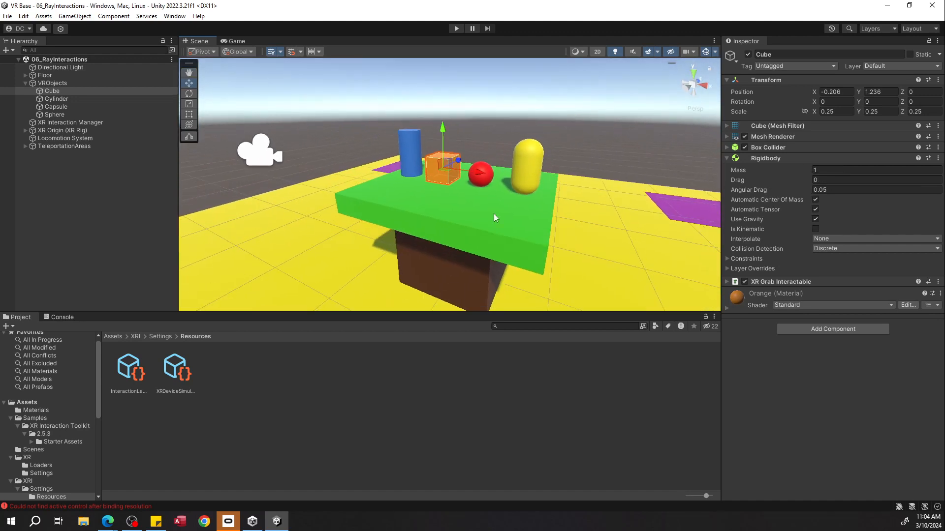
Step: Examine the floor, the table and the objects resting on it from several angles, finishing with the Cube selected
left_click(494, 213)
right_click_drag(528, 205, 574, 157)
key("w")
key("s")
key("w")
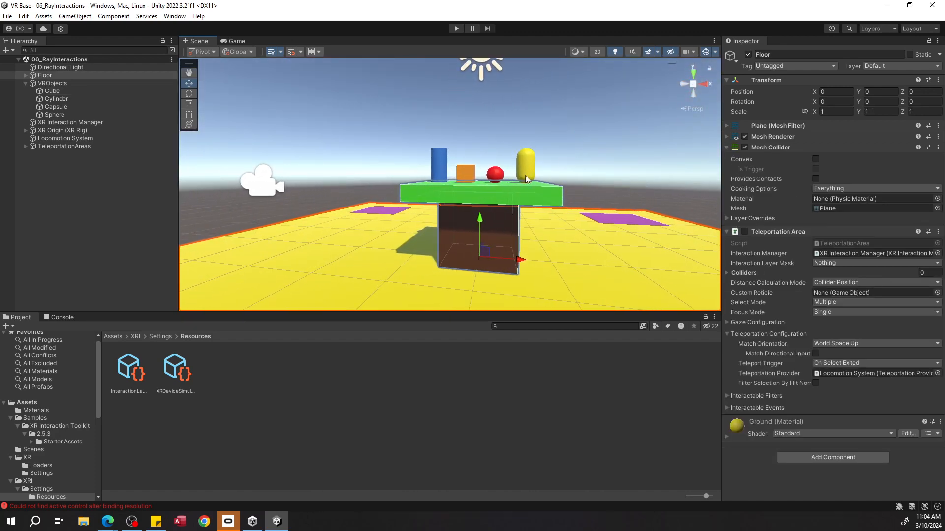
scroll(526, 174, "up", 3)
left_click(439, 169)
key("w")
right_click_drag(439, 169, 518, 153)
key("s")
key("w")
left_click(313, 171)
left_click(424, 185)
key("s")
right_click_drag(424, 185, 449, 194)
key("w")
key("s")
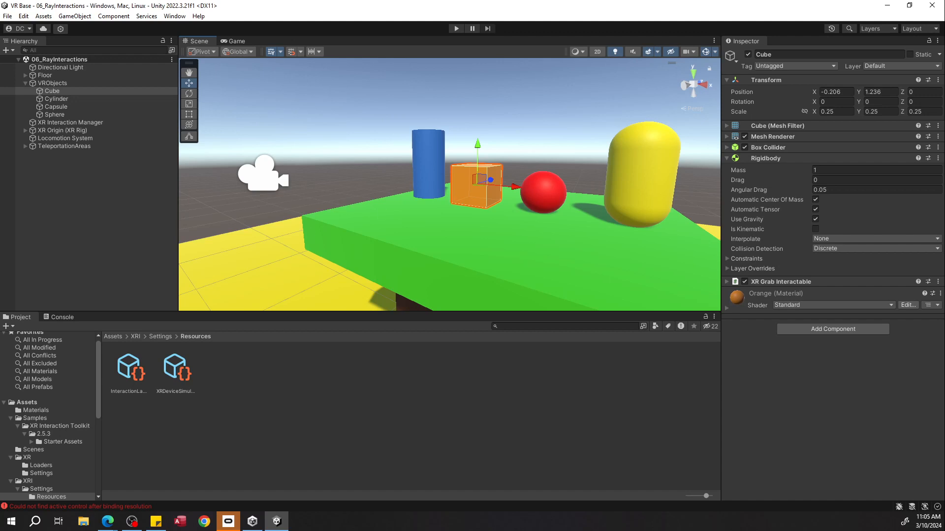
Step: Compare the components of the cylinder, sphere and capsule on the table with those of the cube
left_click(431, 162)
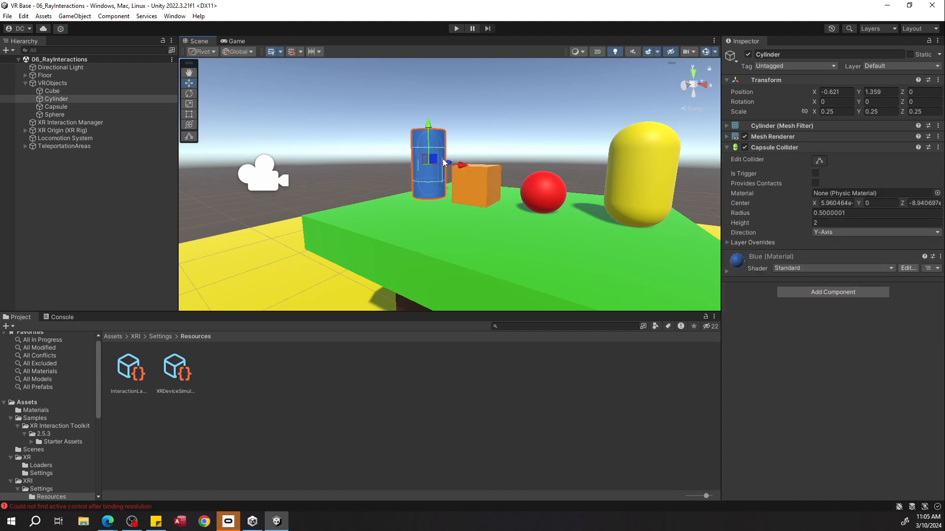
left_click(546, 188)
left_click(639, 185)
left_click(434, 159)
left_click(558, 193)
left_click(636, 188)
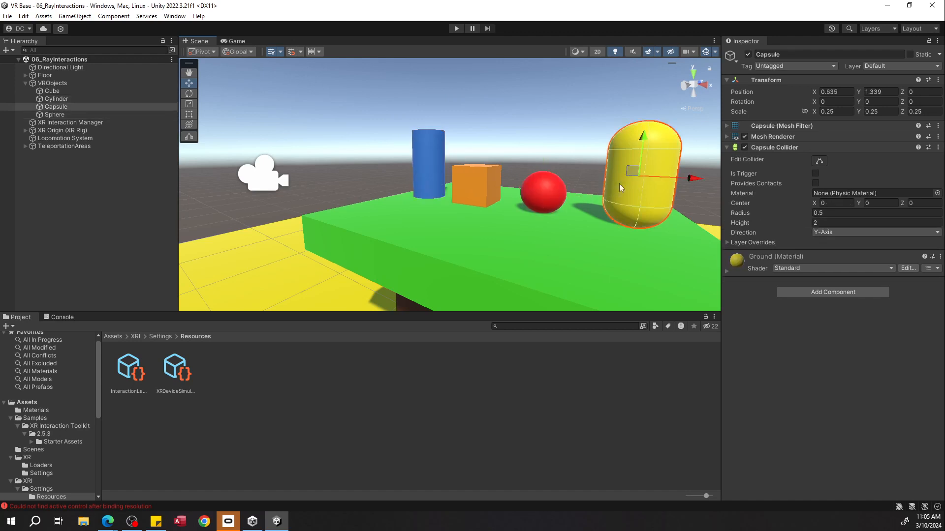
left_click(450, 186)
left_click(488, 184)
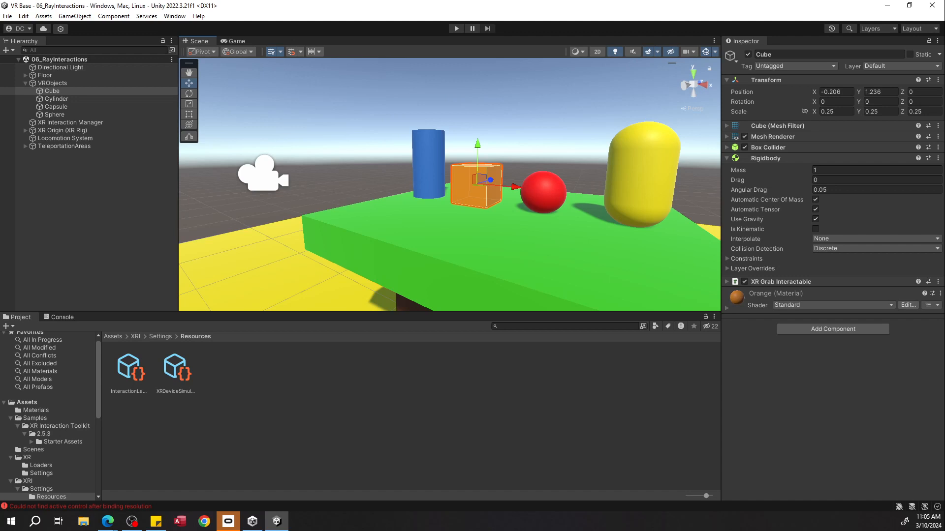
Step: Examine the Force Grab and Anchor Control settings in the Right Controller's XR Ray Interactor under XR Origin's Camera Offset
left_click(113, 337)
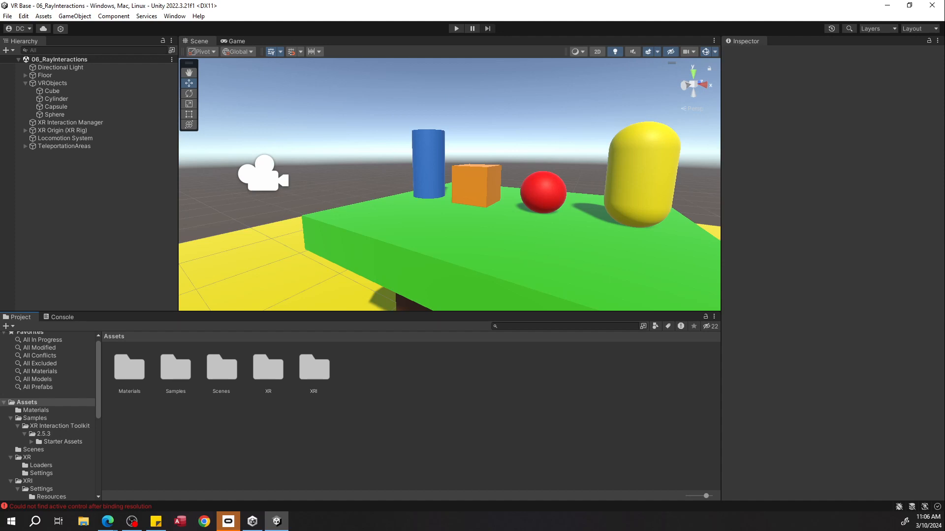
left_click(70, 131)
left_click(25, 130)
left_click(58, 154)
left_click(59, 161)
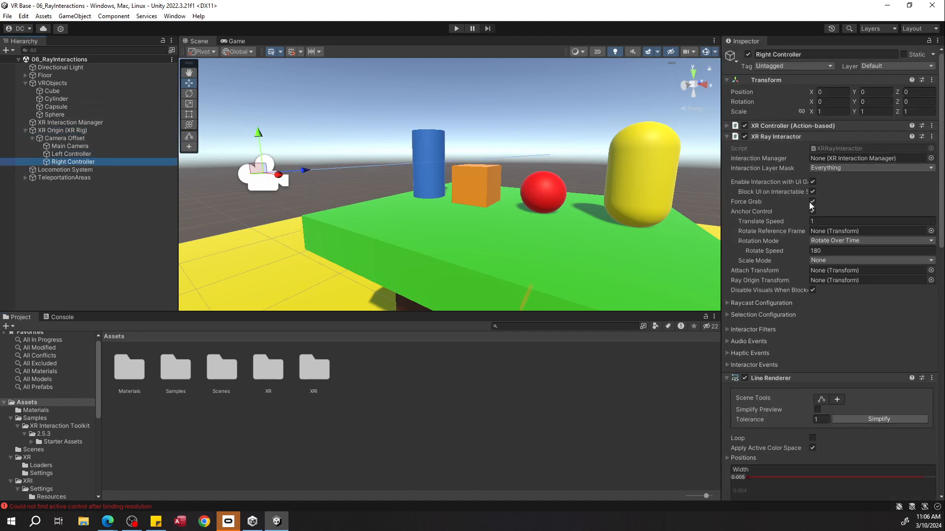
mouse_move(750, 211)
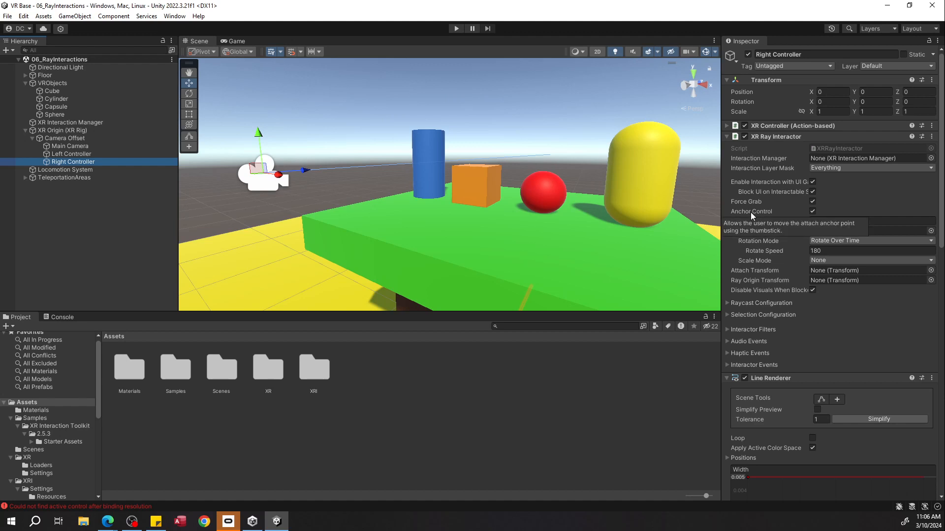
Step: Assign the scene's XR Interaction Manager as the Interaction Manager of the XR Ray Interactor on both the left and right controllers
left_click_drag(111, 123, 857, 160)
left_click(123, 154)
left_click_drag(75, 123, 846, 159)
left_click(135, 161)
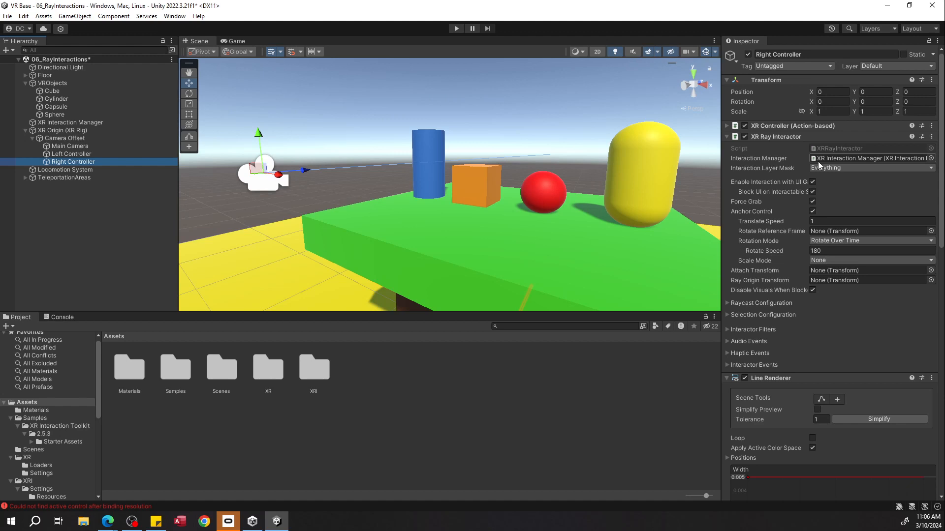
Step: Test grabbing the cube in Play mode, switching off the Right Controller's Anchor Control during the run, and stop playing
left_click(455, 29)
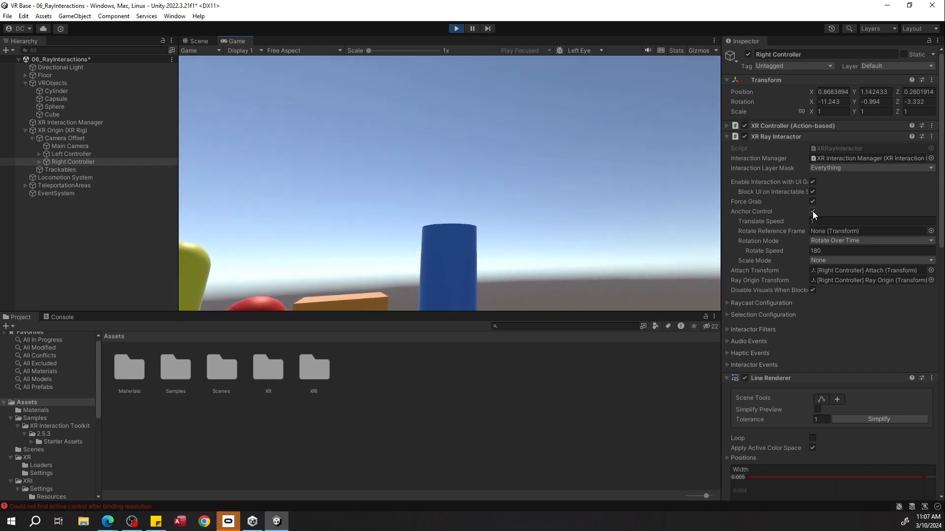
left_click(813, 211)
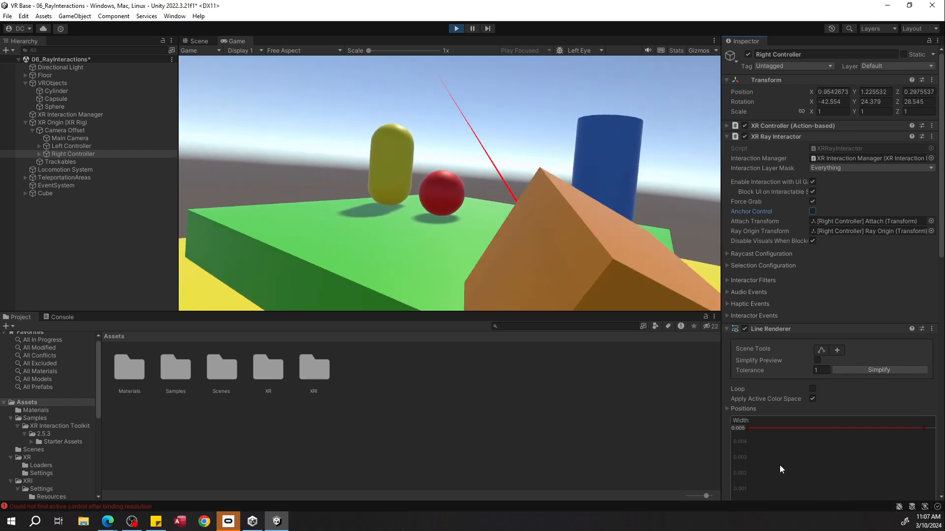
key("ctrl+p")
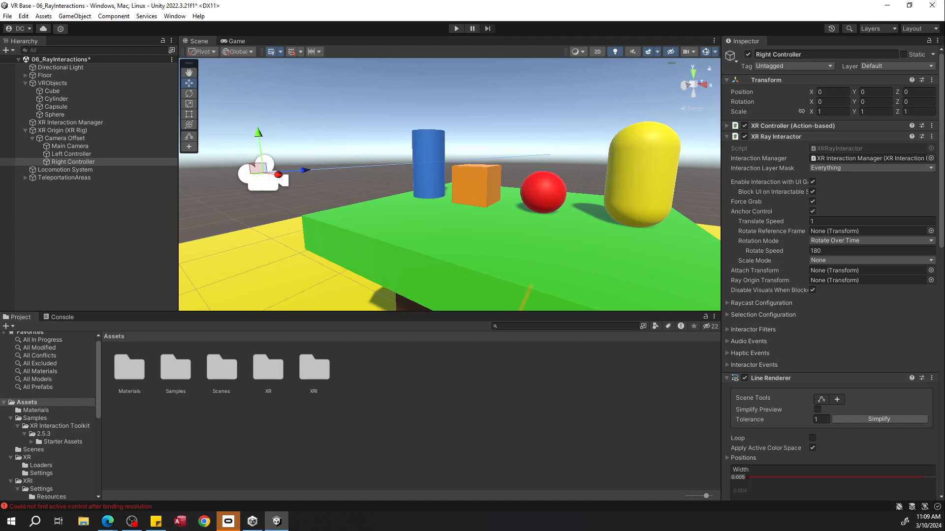
Step: Save the current scene and duplicate the 06_RayInteractions scene asset in the Scenes folder
double_click(221, 369)
left_click(399, 377)
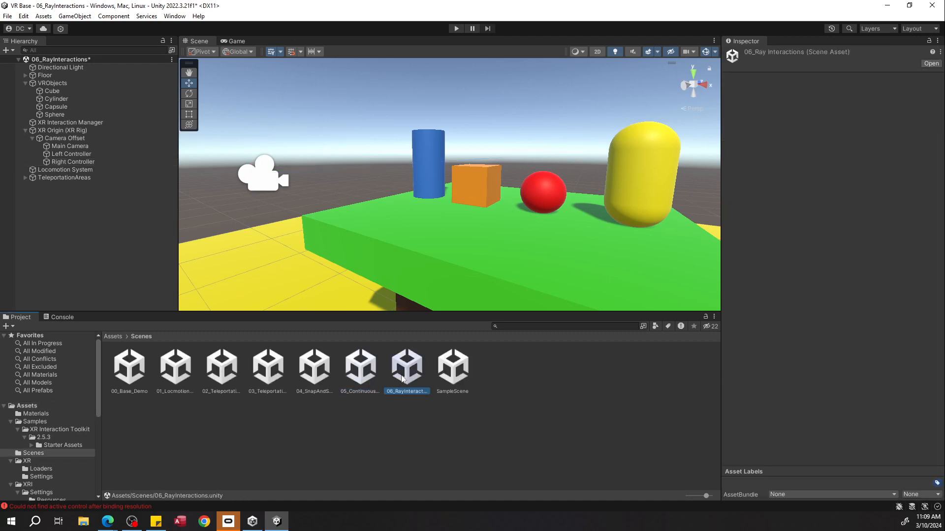
key("ctrl+s")
key("ctrl+d")
Step: Rename the duplicated scene as 08_Direct_Interactable and open it
right_click(451, 366)
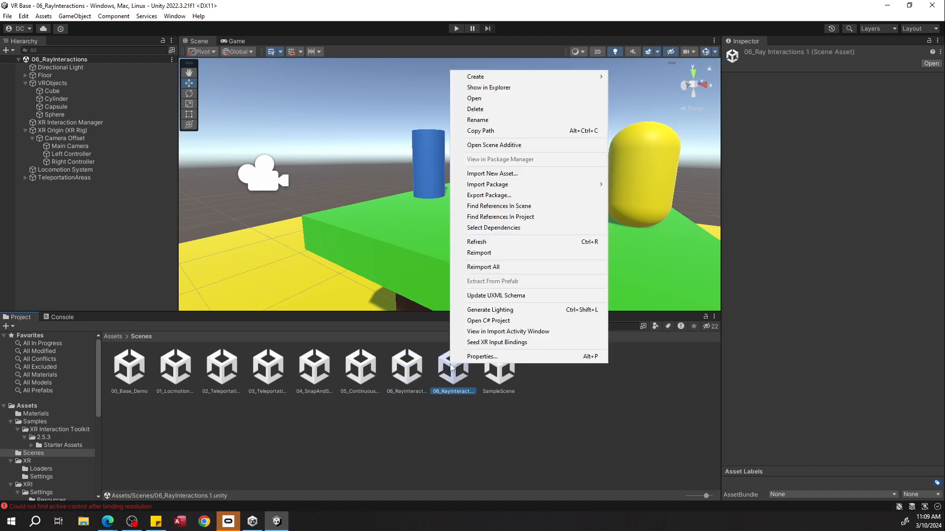
left_click(491, 127)
key("F2")
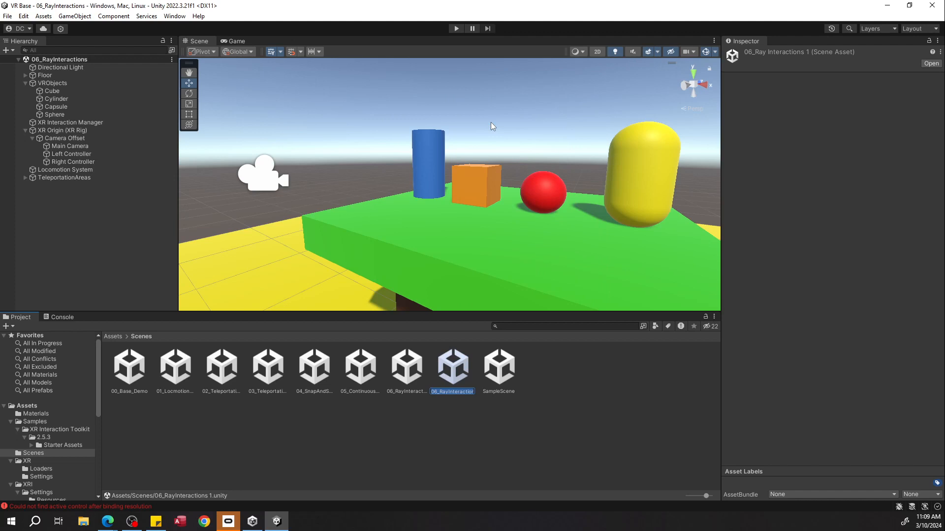
type("08_Direc")
type("t_Interactable")
key("Return")
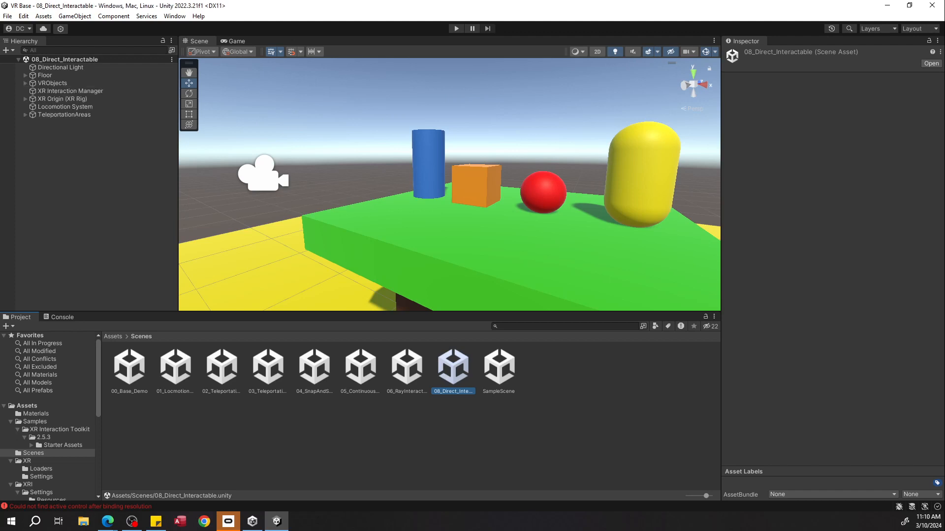
Step: Expand XR Origin (XR Rig) and its Camera Offset and examine the Left Controller's components
left_click(31, 99)
left_click(26, 99)
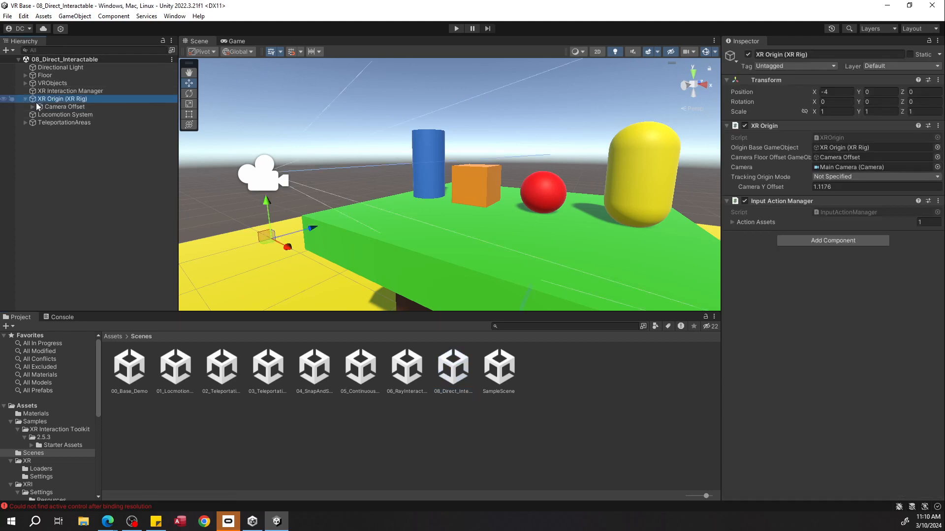
left_click(25, 99)
left_click(25, 84)
left_click(25, 84)
left_click(25, 99)
left_click(32, 107)
left_click(67, 123)
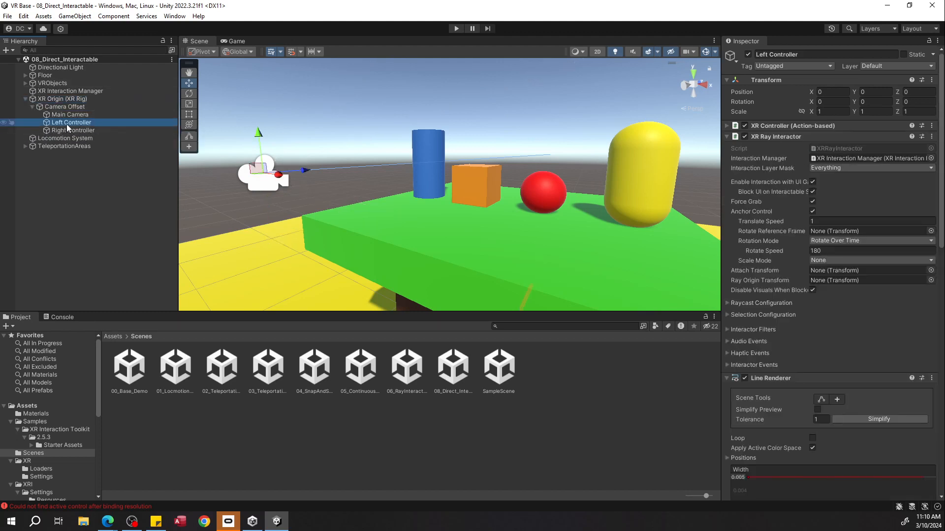
left_click(87, 117)
left_click(85, 123)
left_click(109, 121)
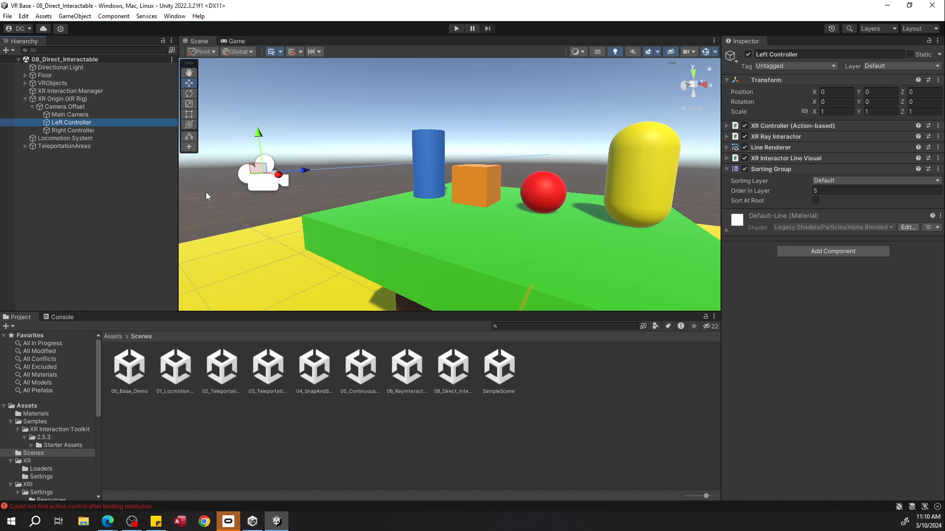
Step: Try to add an XR Direct Interactor component to the Left Controller
left_click(827, 252)
type("xr dire")
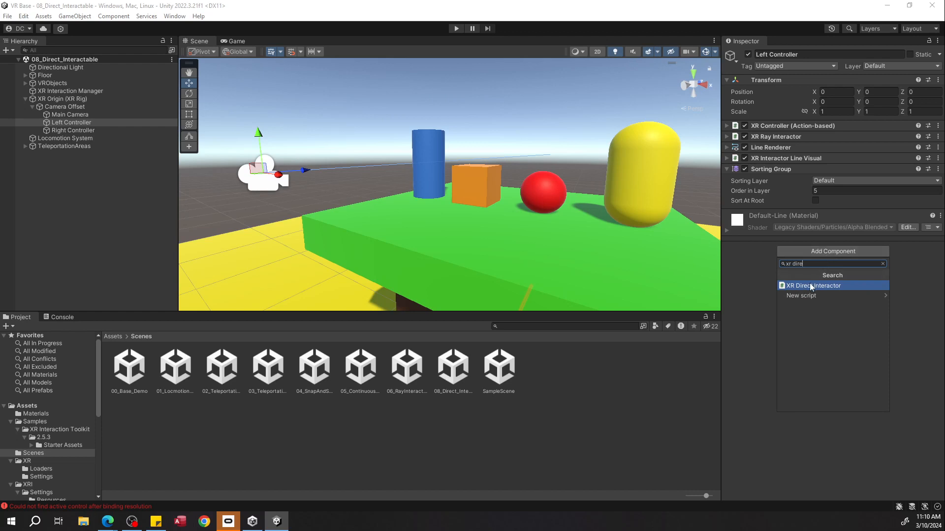
left_click(812, 286)
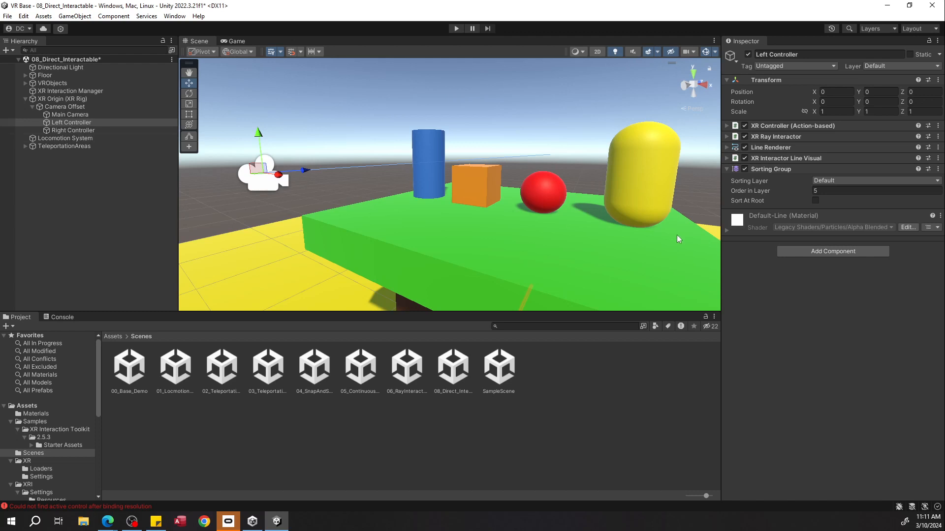
Step: Replace the Left Controller's XR Ray Interactor component with an XR Direct Interactor
left_click(781, 137)
left_click(780, 137)
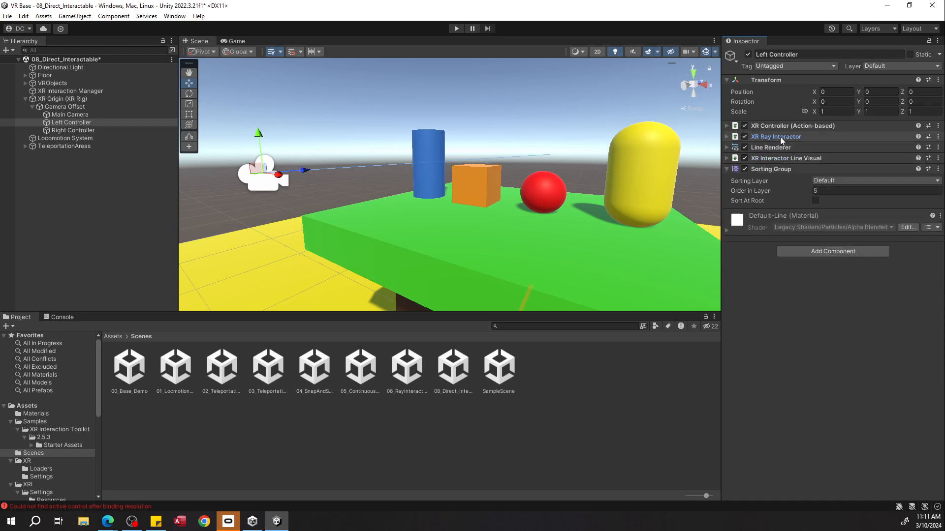
right_click(780, 137)
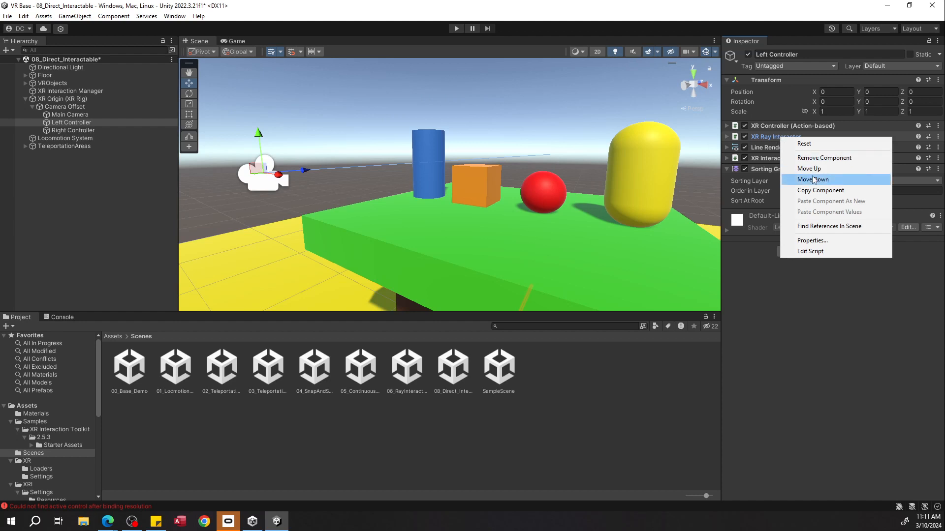
left_click(810, 158)
left_click(813, 240)
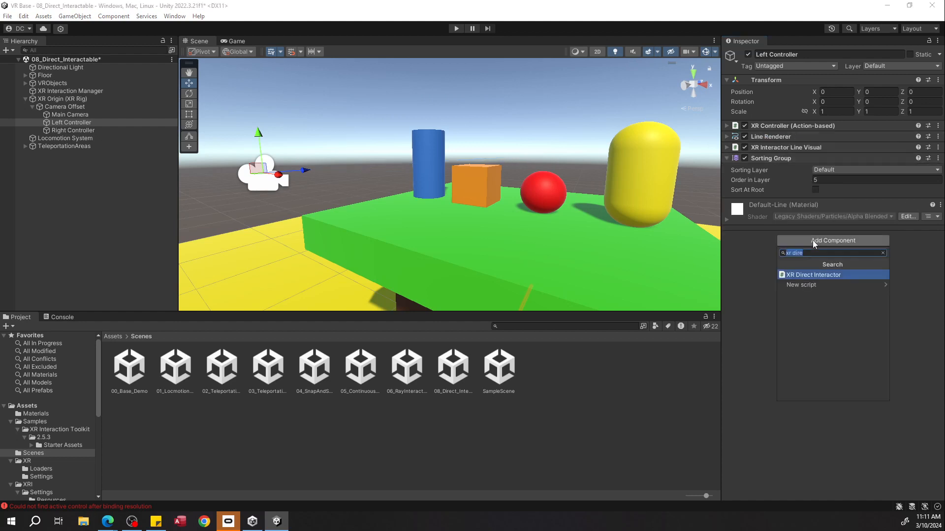
left_click(798, 277)
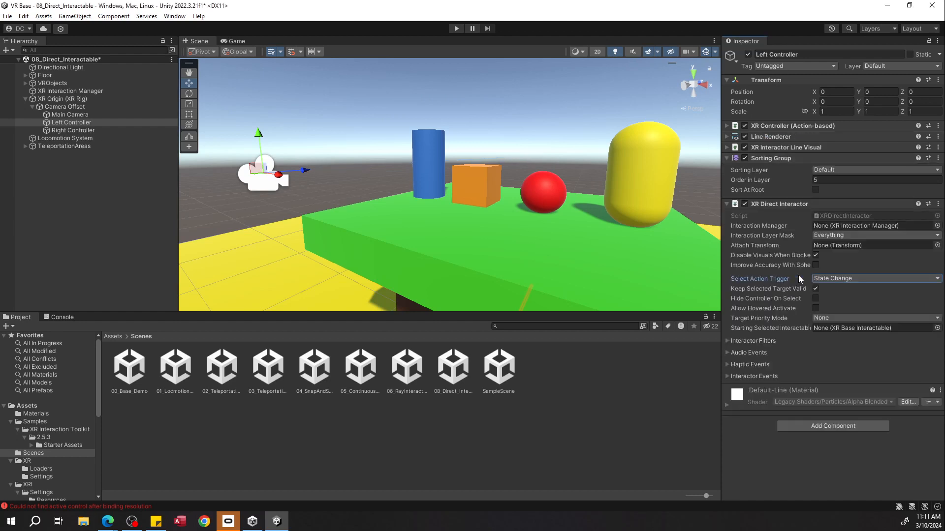
Step: Assign the XR Interaction Manager to the Left Controller's XR Direct Interactor and set its Interaction Layer Mask to Object only
left_click(130, 130)
left_click(126, 123)
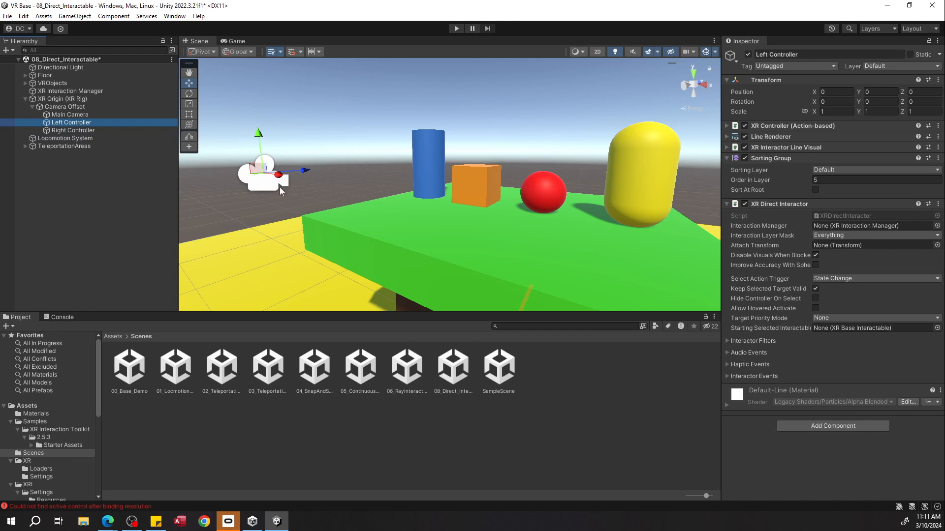
left_click_drag(64, 92, 828, 226)
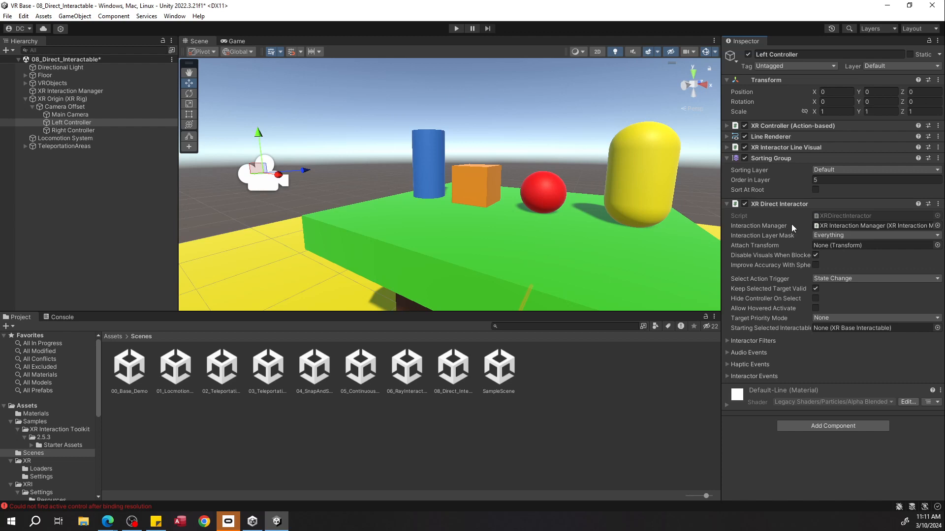
left_click(812, 235)
left_click(838, 247)
left_click(828, 237)
left_click(837, 290)
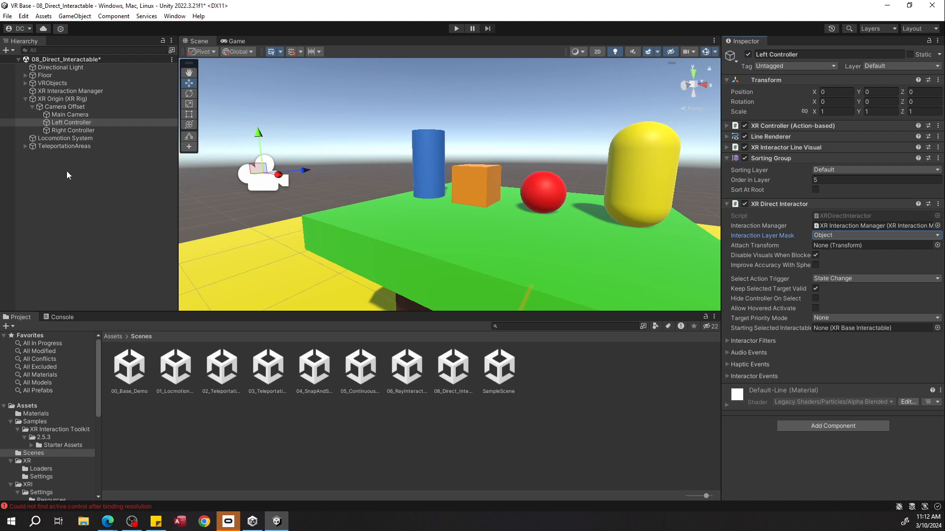
Step: Create a 3D sphere as a child of the Left Controller
right_click(82, 123)
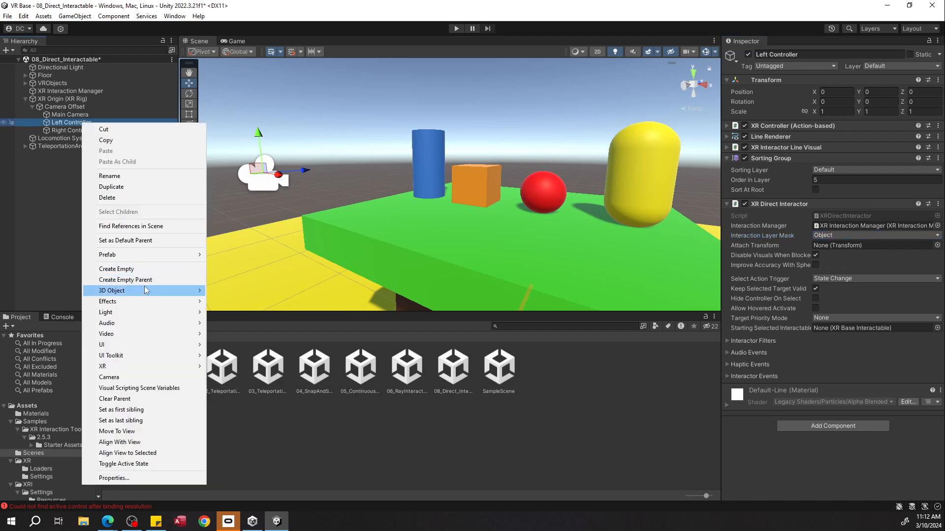
mouse_move(144, 288)
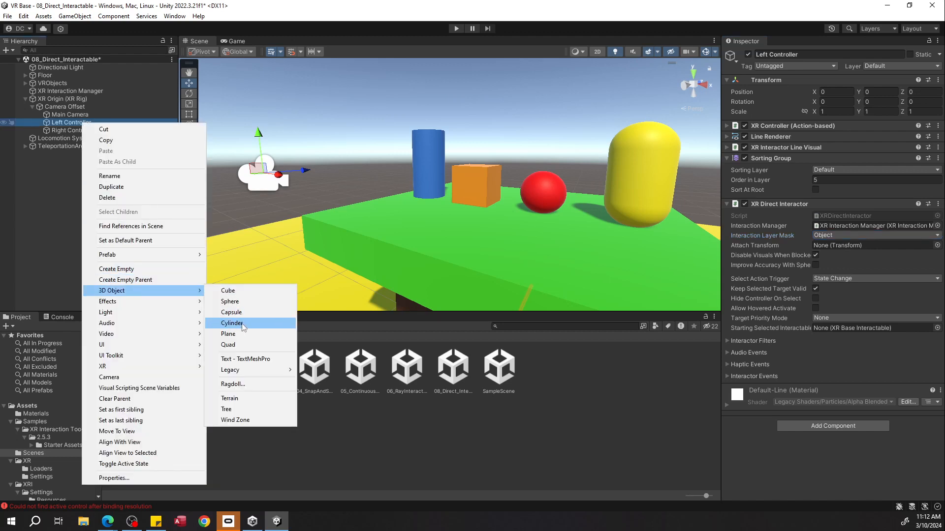
left_click(239, 302)
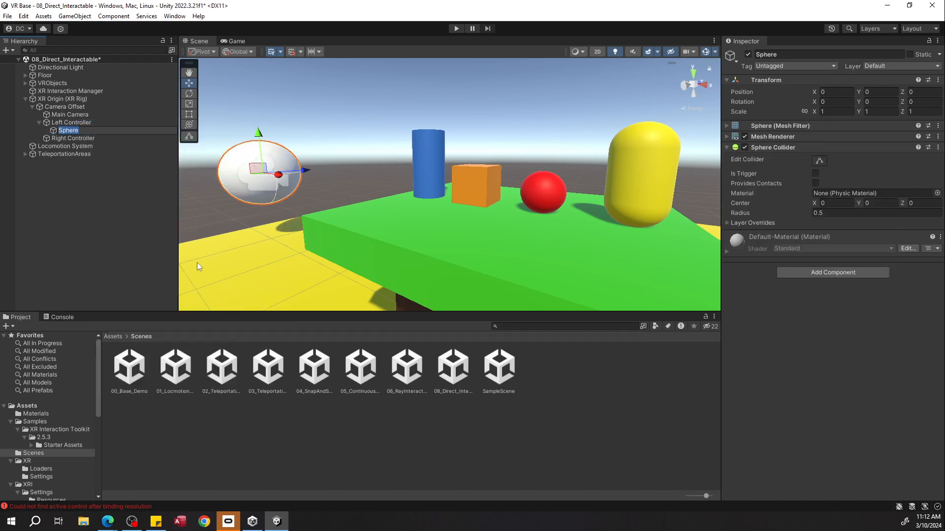
left_click_drag(288, 226, 350, 218, "alt")
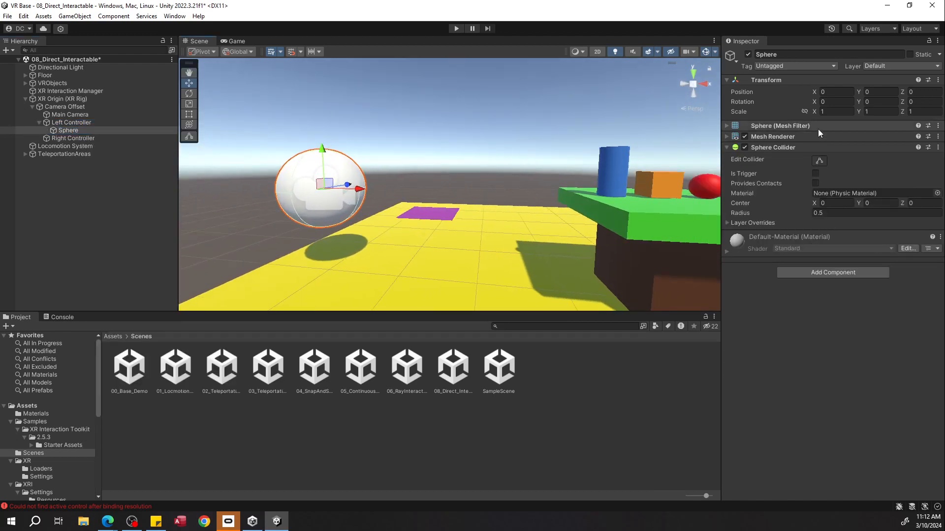
left_click(139, 121)
left_click(135, 129)
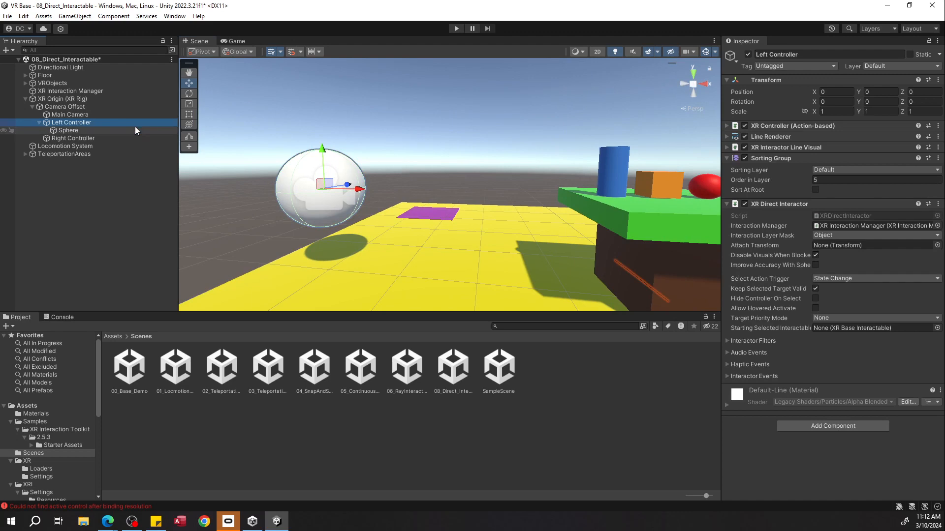
left_click_drag(279, 143, 408, 160, "alt")
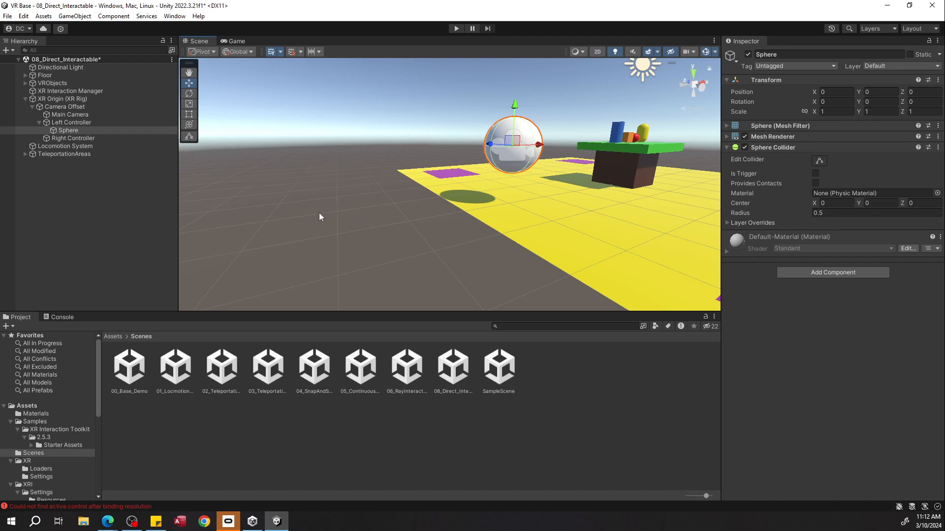
Step: Rename the sphere under the Left Controller as LeftHand and turn on Is Trigger for its Sphere Collider
right_click(77, 130)
left_click(122, 185)
type("Hand")
key("BackSpace")
key("BackSpace")
key("BackSpace")
key("BackSpace")
type("Lhand")
key("BackSpace")
key("BackSpace")
key("BackSpace")
key("BackSpace")
type("eftHand")
key("Return")
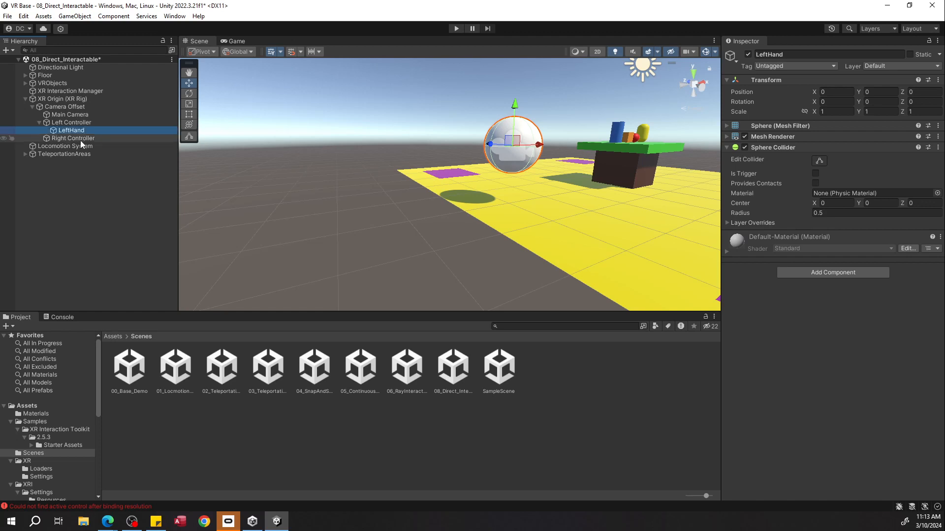
left_click(813, 173)
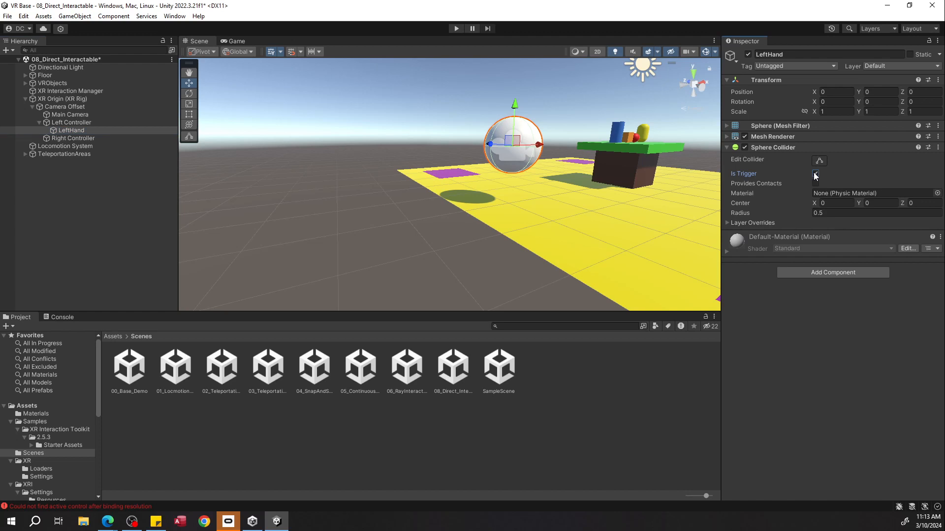
key("f")
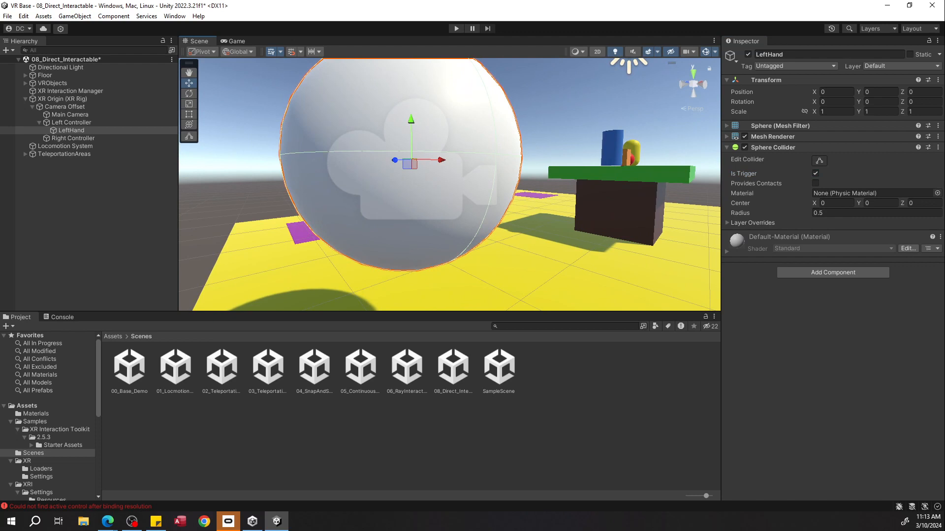
Step: Scale the LeftHand sphere to 0.45 on X, Y and Z and set its Z position to 0.15
scroll(312, 256, "down", 5)
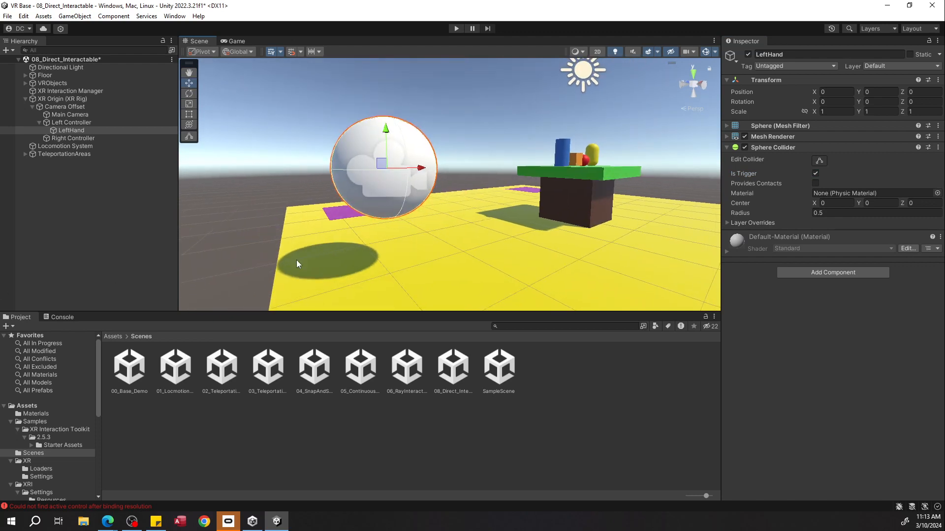
left_click(878, 112)
type("0.45")
left_click(844, 115)
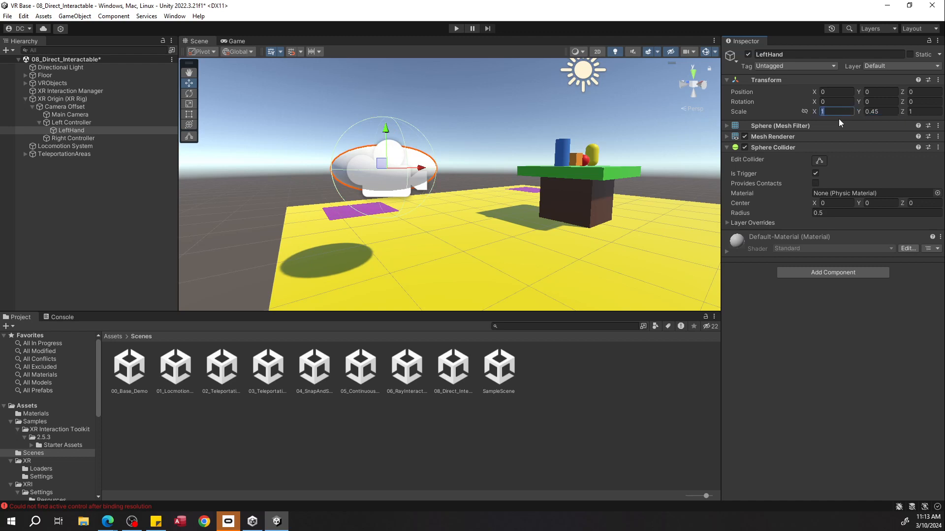
type("0.45")
left_click(908, 112)
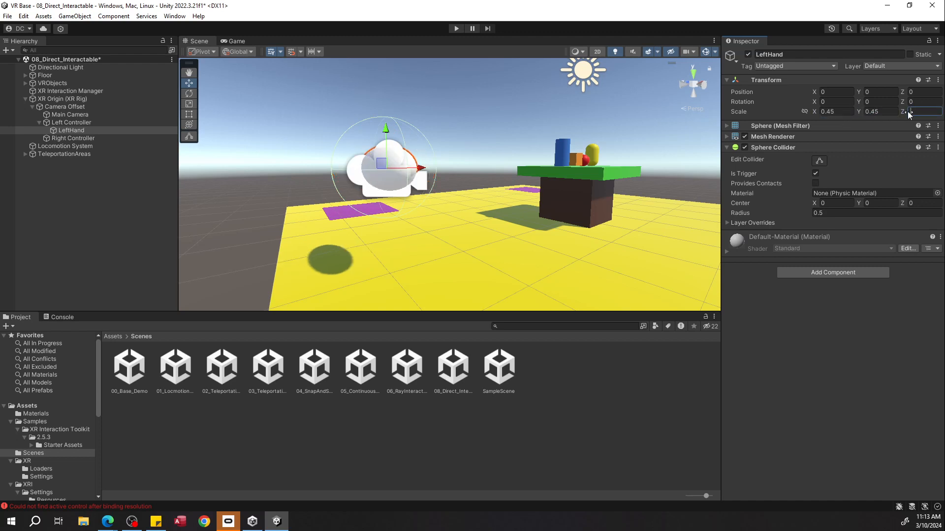
type(".45")
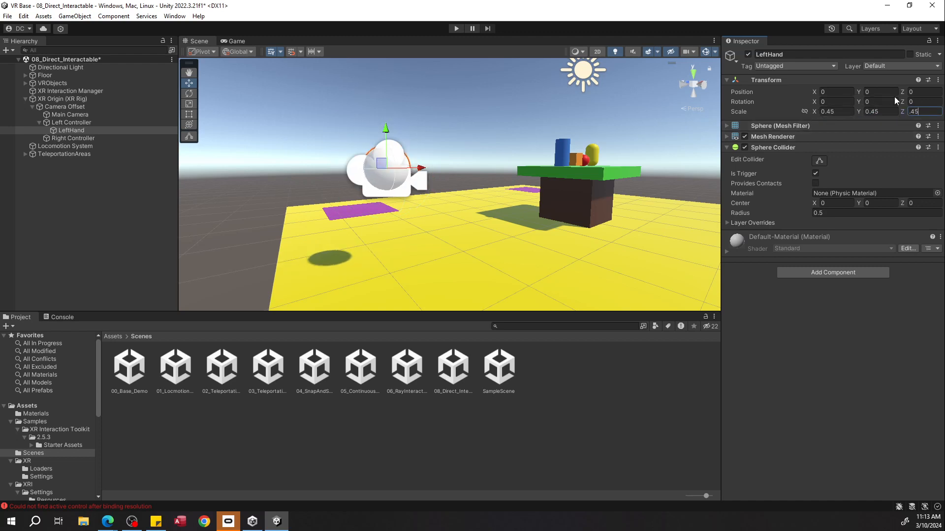
left_click(919, 94)
type(".15")
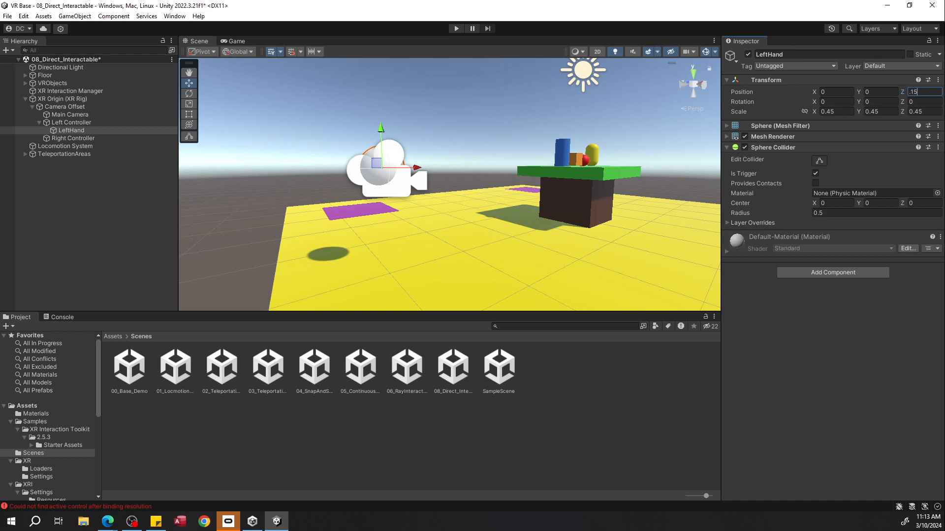
Step: Rename the TableTop 1 material in the project's Materials folder as Hand
left_click(114, 337)
double_click(129, 370)
right_click(232, 435)
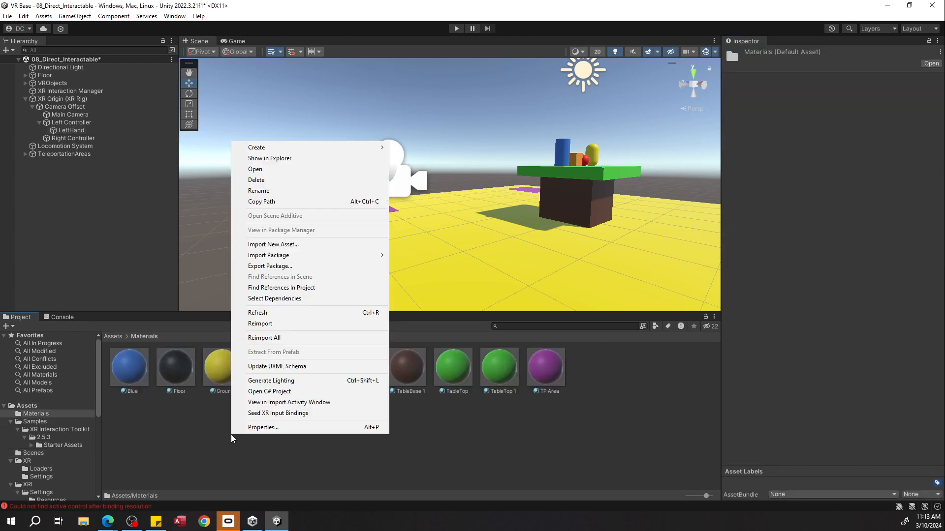
left_click(498, 473)
left_click(495, 374)
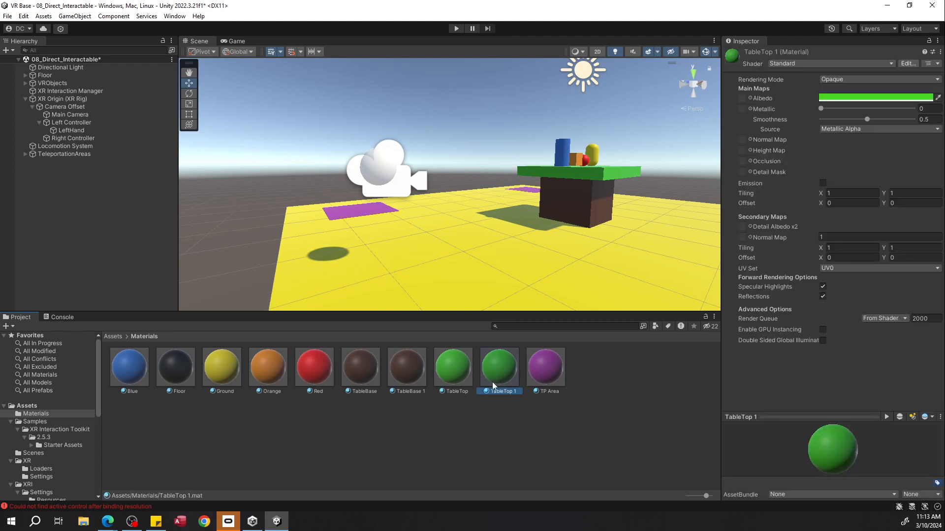
right_click(492, 382)
left_click(520, 138)
type("Hand")
key("Return")
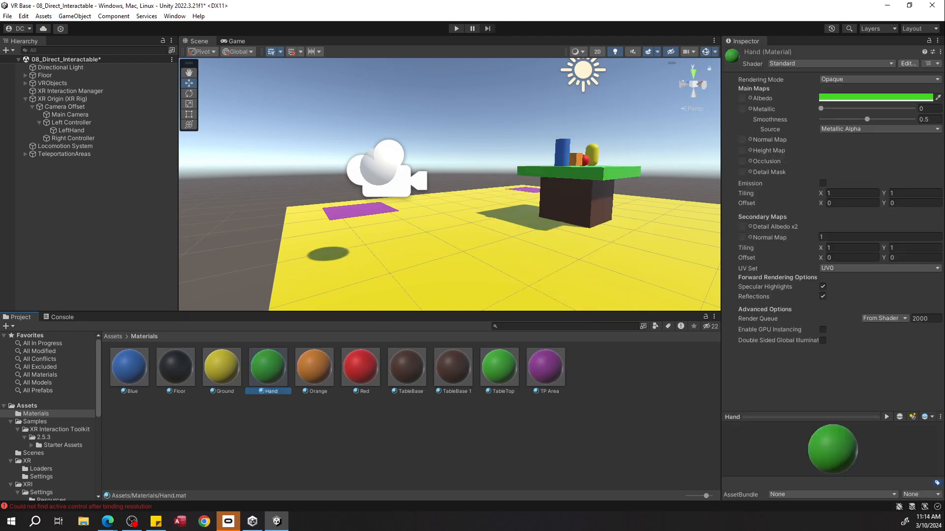
Step: Set the Hand material's albedo color to teal (RGB 0, 215, 188) and reduce its alpha
left_click(838, 100)
left_click(840, 161)
left_click_drag(840, 164, 848, 170)
left_click(910, 160)
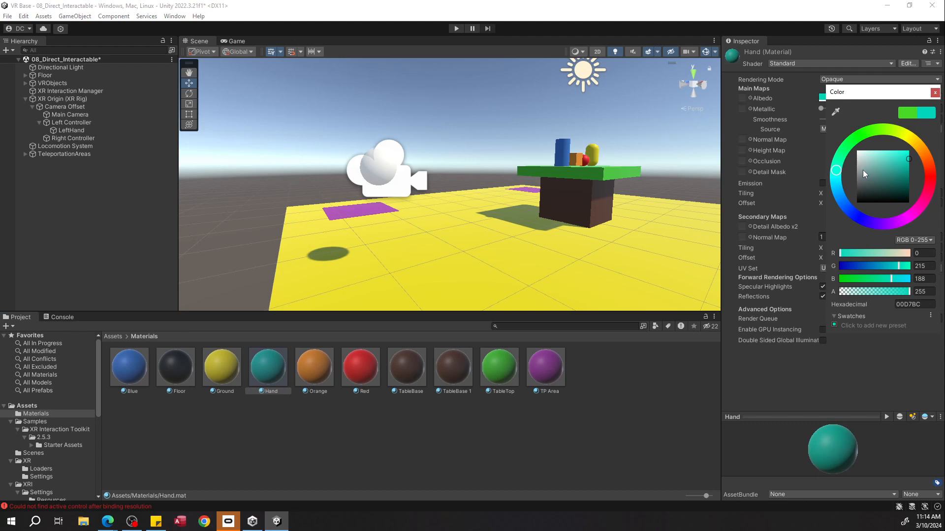
left_click_drag(908, 293, 864, 293)
left_click(537, 429)
Step: Apply the Hand material to the white LeftHand sphere in the scene
right_click_drag(426, 276, 394, 231)
left_click_drag(263, 363, 354, 141)
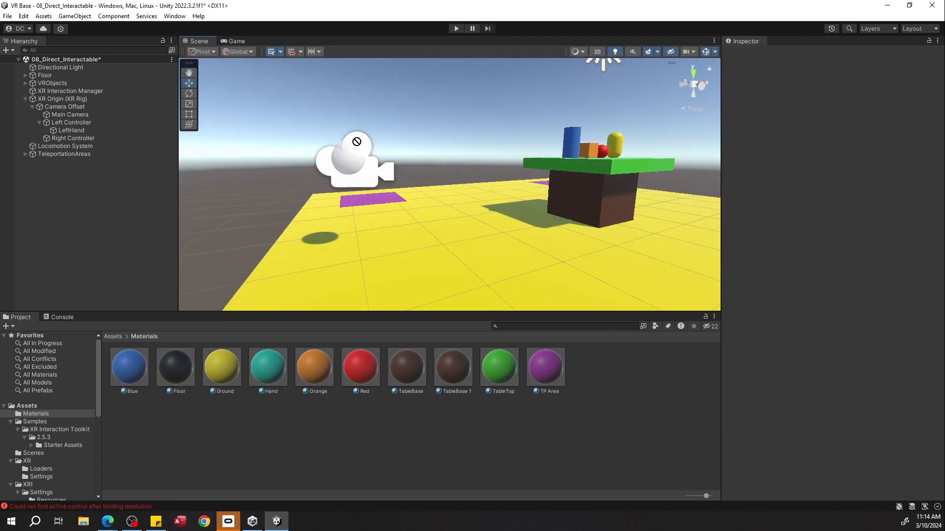
right_click_drag(430, 178, 528, 170)
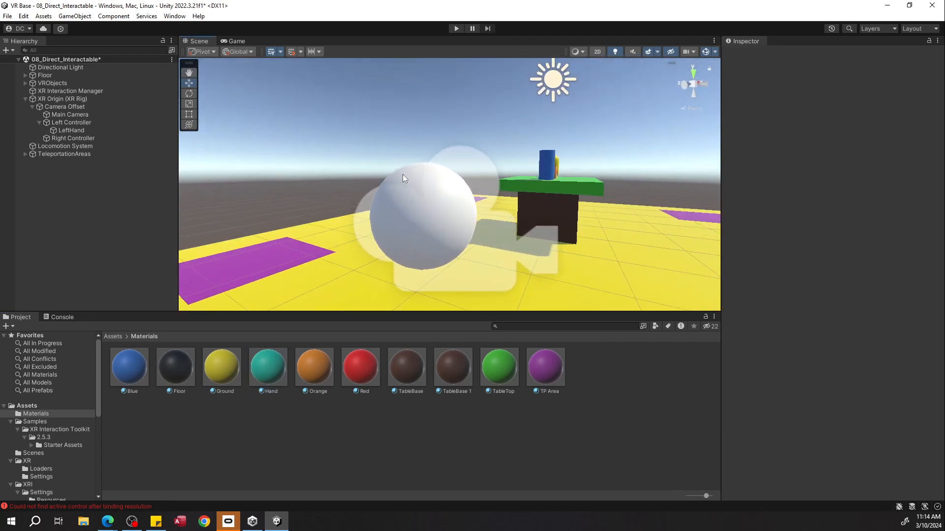
left_click(403, 174)
left_click(393, 183)
left_click_drag(268, 365, 389, 179)
key("f")
Step: Set the Hand material's Rendering Mode to Transparent and fine-tune the alpha of its albedo color
left_click(275, 365)
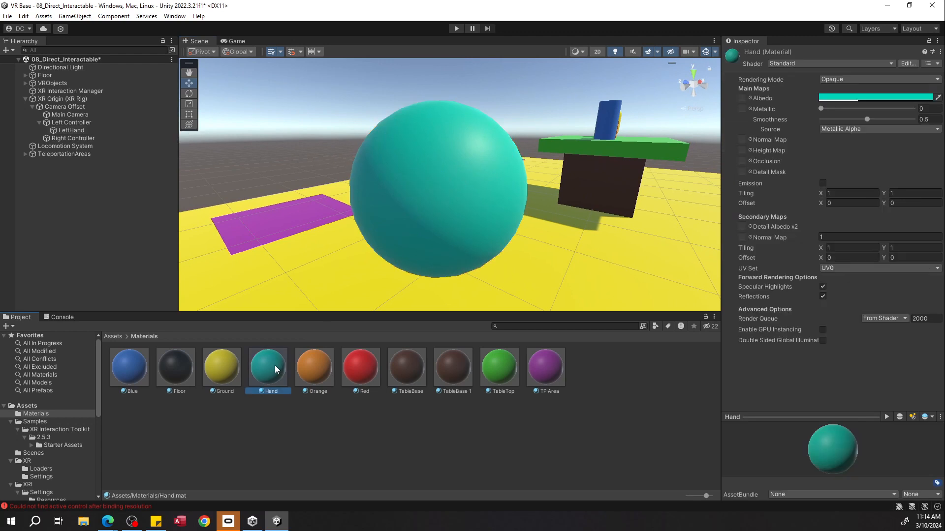
left_click(859, 97)
left_click(853, 287)
mouse_move(853, 289)
left_mouse_down()
mouse_move(841, 288)
mouse_move(862, 288)
left_mouse_up()
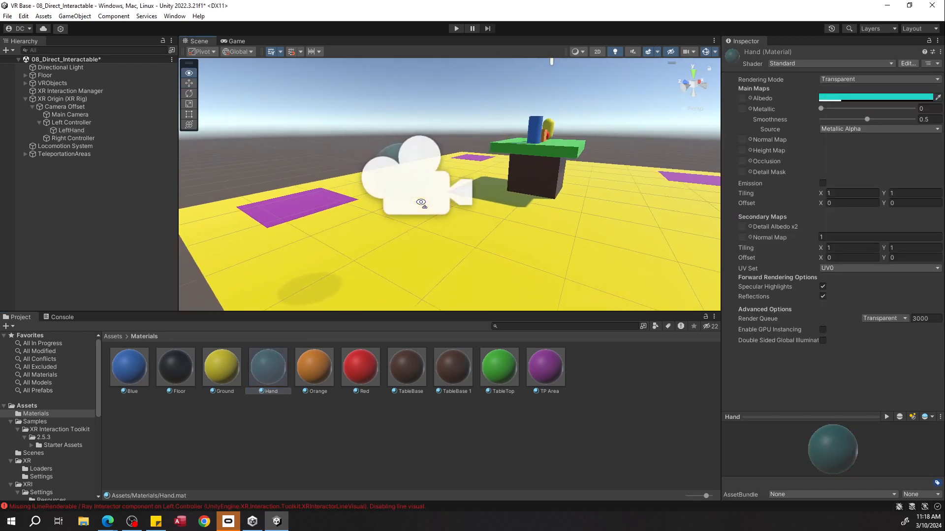
left_click_drag(421, 203, 409, 202, "alt")
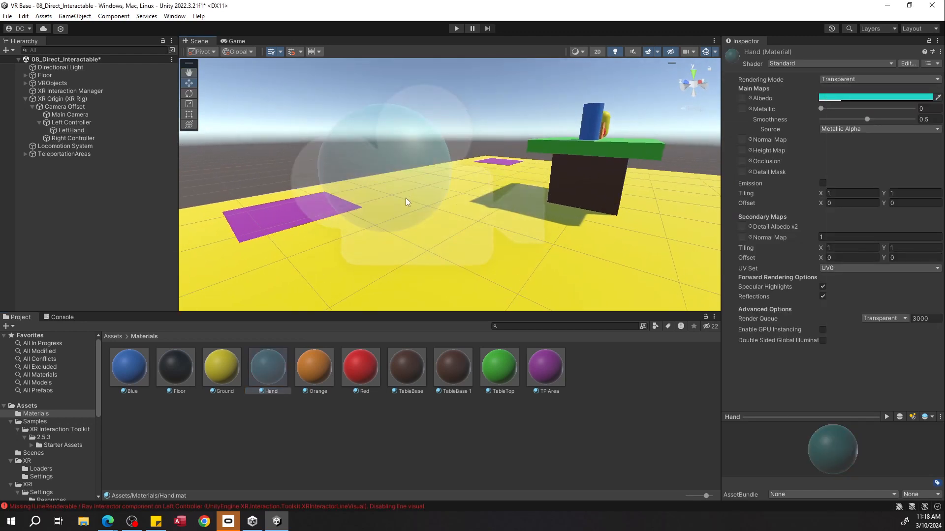
left_click(844, 79)
left_click(851, 122)
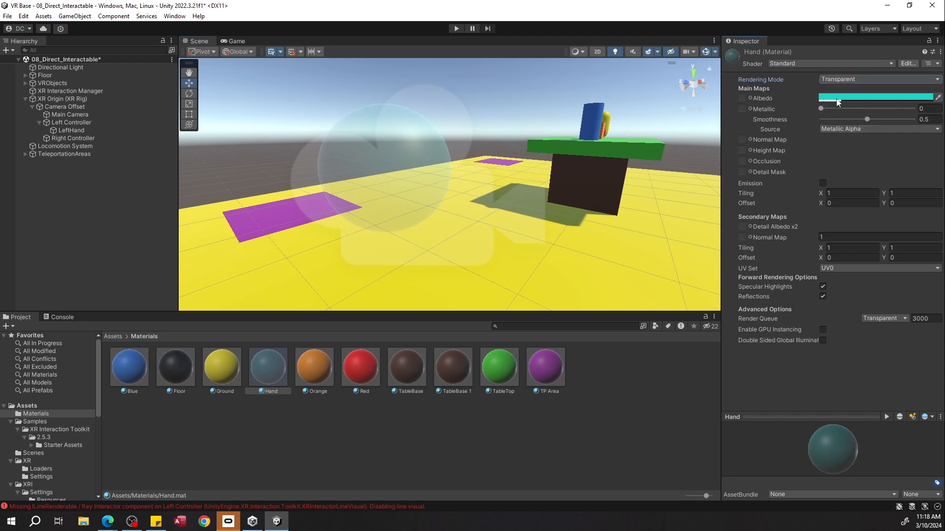
left_click(859, 97)
left_click_drag(856, 291, 861, 292)
Step: Copy the Sphere Collider component of LeftHand
left_click(74, 130)
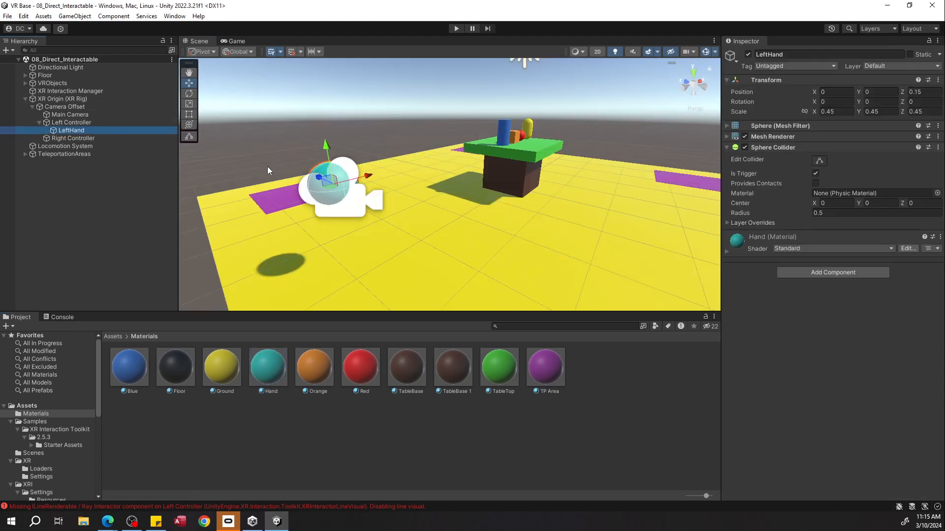
key("f")
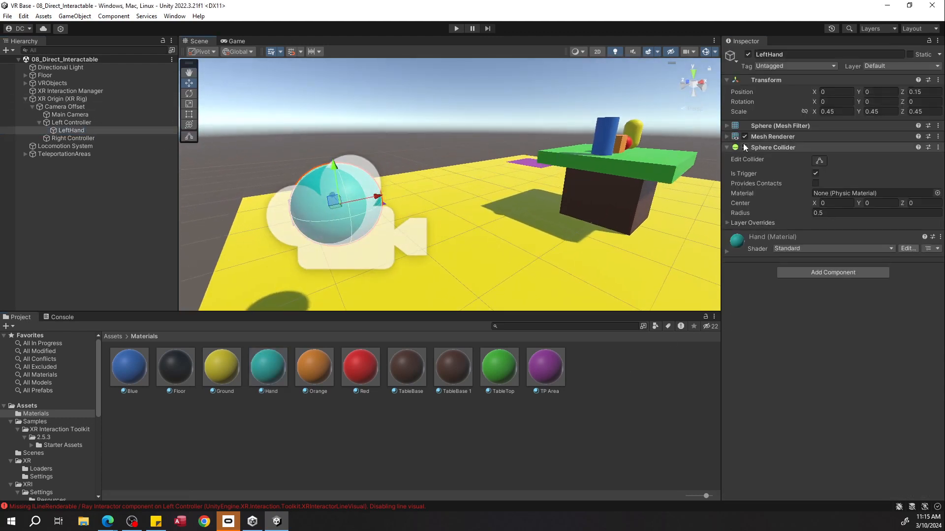
right_click(764, 147)
left_click(783, 200)
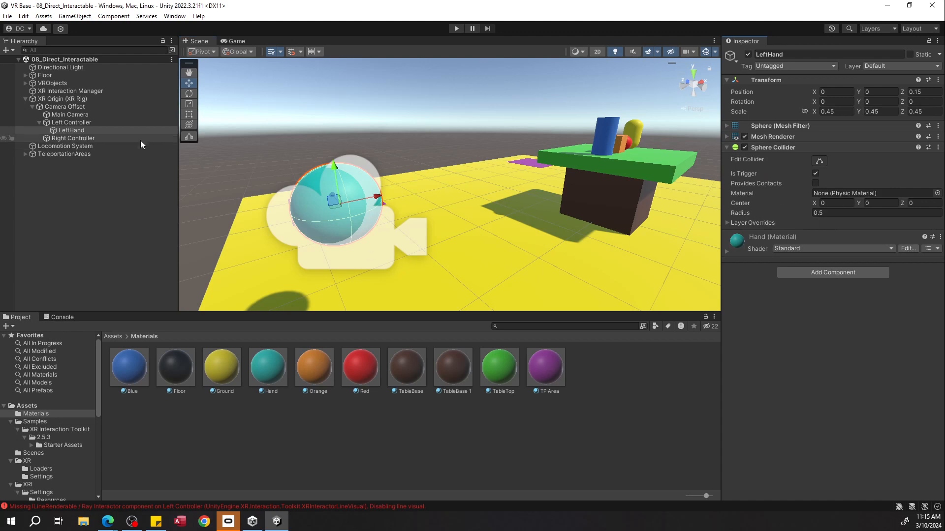
Step: Add a Sphere Collider to the Left Controller and paste the copied collider values into it
left_click(100, 122)
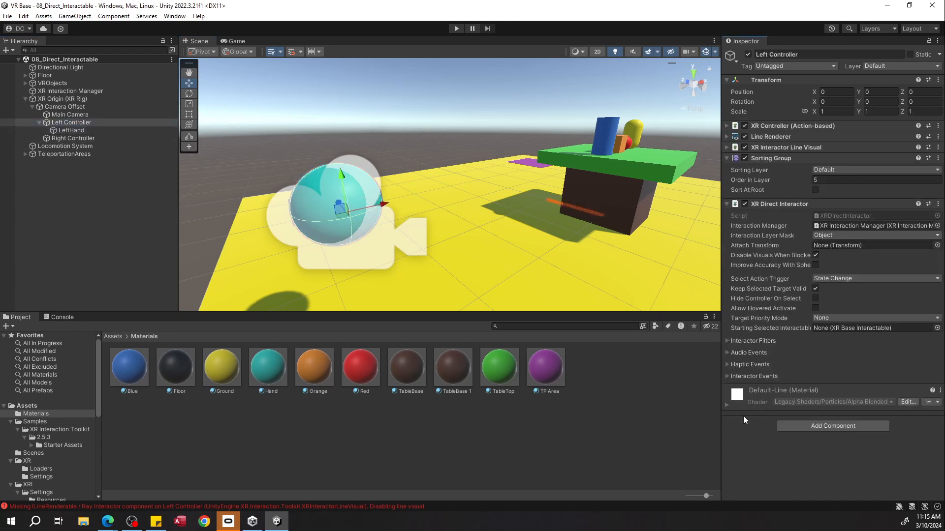
left_click(816, 427)
type("coll")
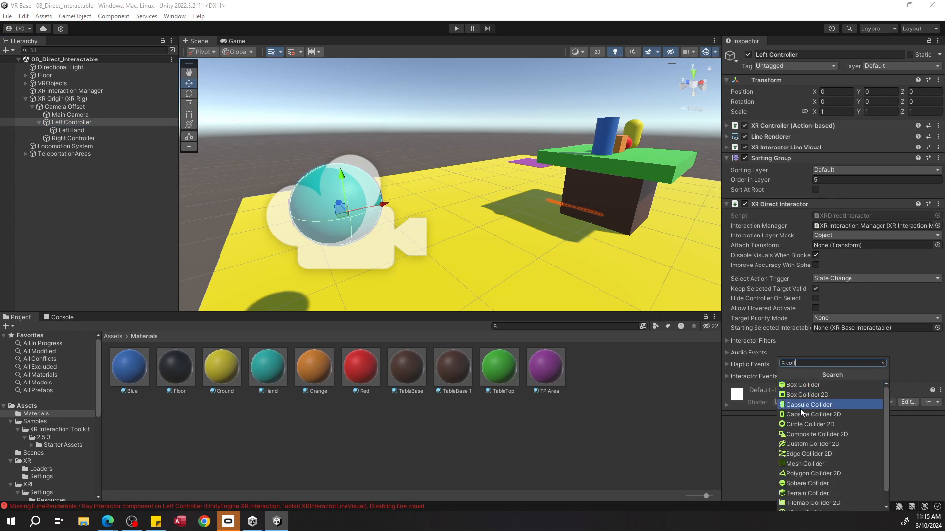
left_click(801, 485)
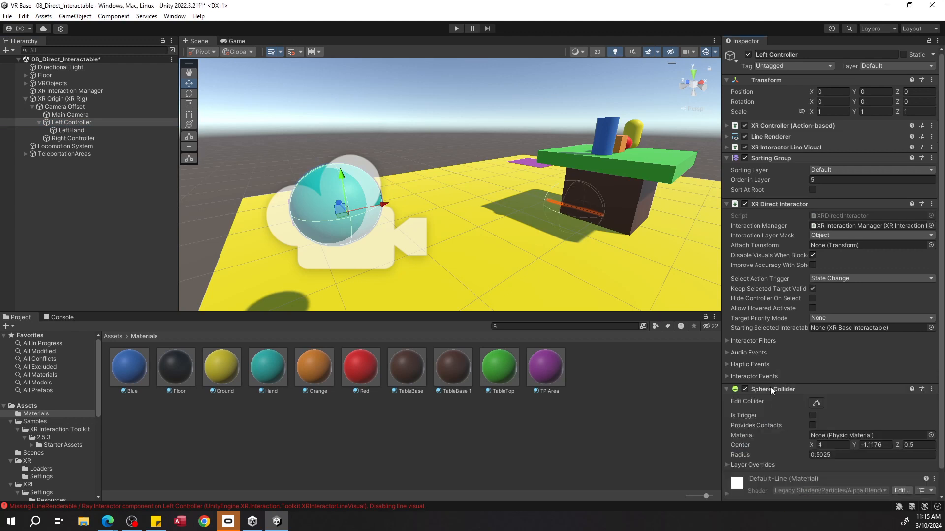
right_click(771, 392)
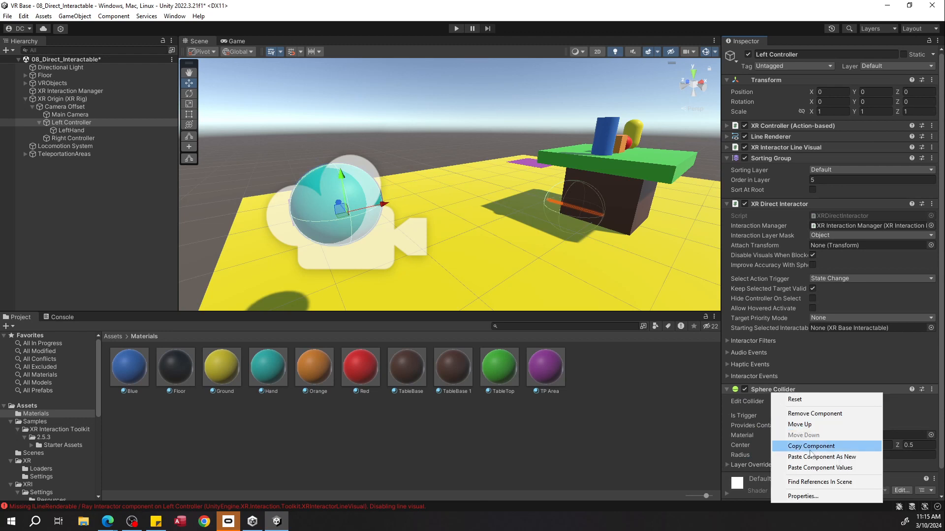
left_click(819, 468)
scroll(807, 379, "down", 1)
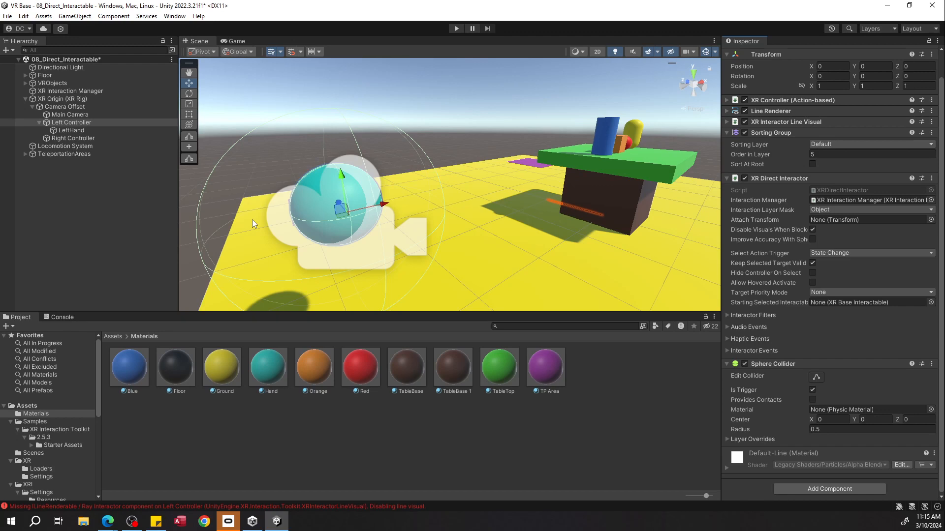
Step: Reduce the Left Controller's Sphere Collider radius to 0.23 to match the LeftHand sphere
right_click_drag(252, 219, 175, 148)
key("w")
key("s")
left_click(118, 132)
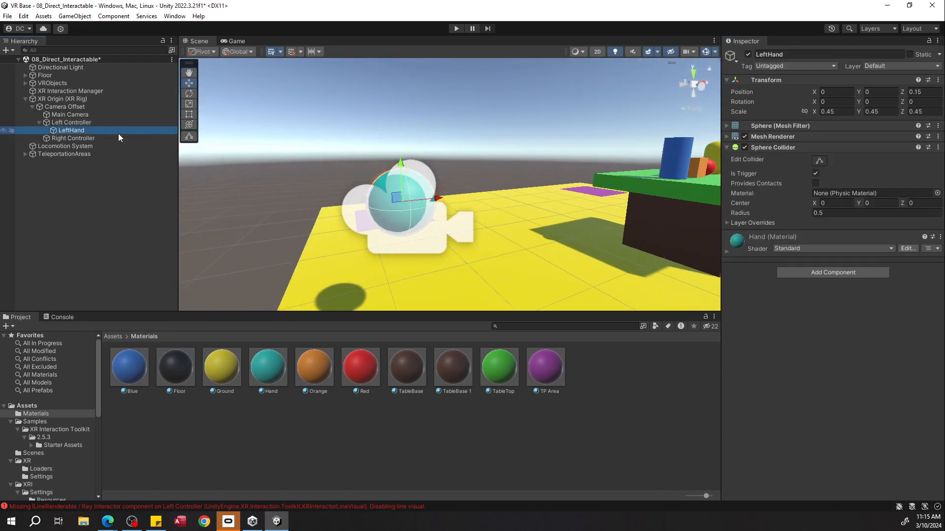
left_click(762, 148)
left_click(728, 149)
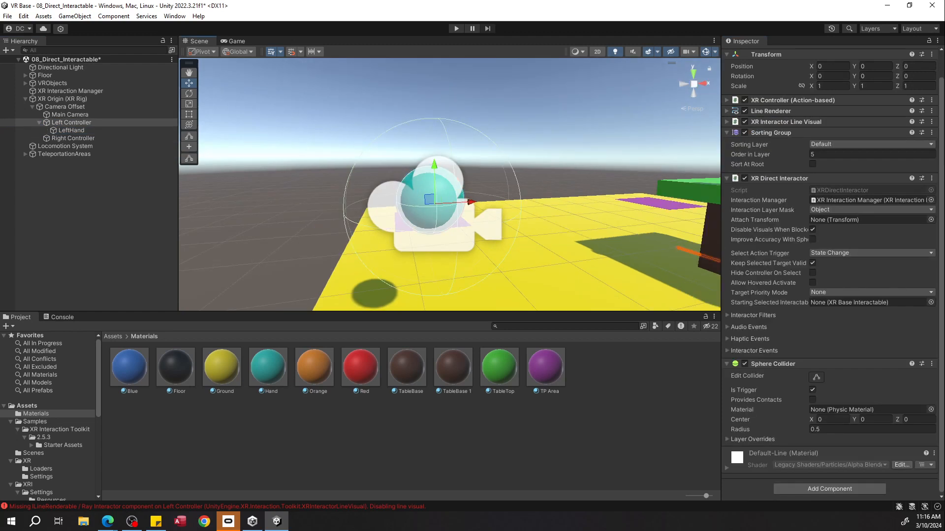
left_click_drag(802, 427, 796, 427)
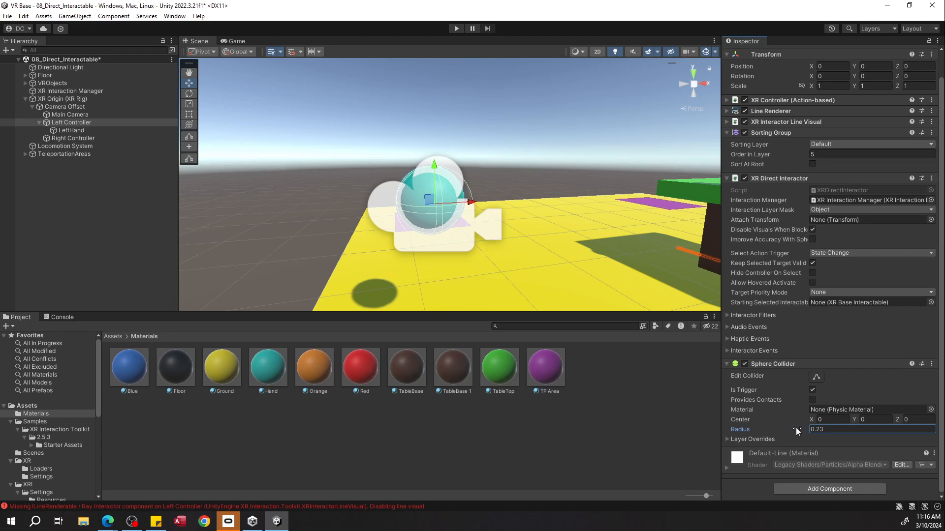
Step: Set the Z center of the Left Controller's Sphere Collider to 0.15, aligning it with the hand sphere
left_click_drag(581, 258, 579, 228, "alt")
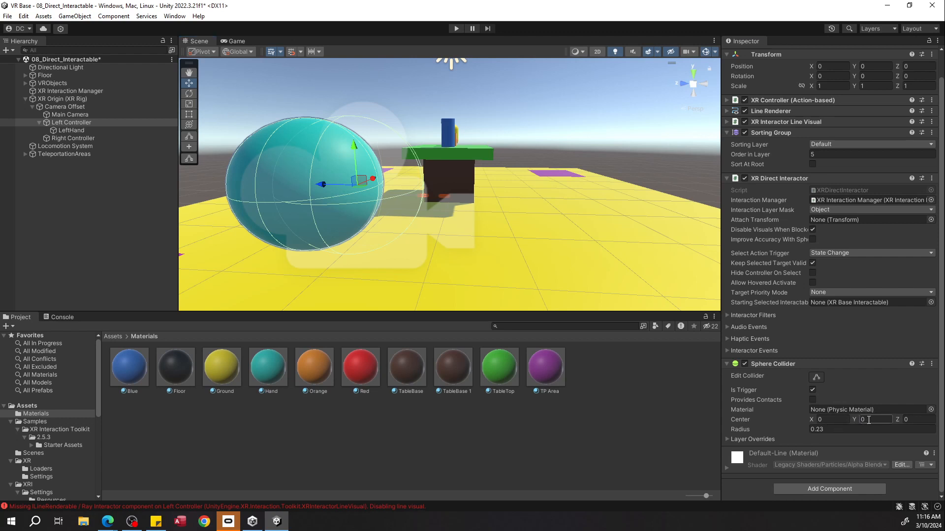
left_click(912, 423)
type("0.12")
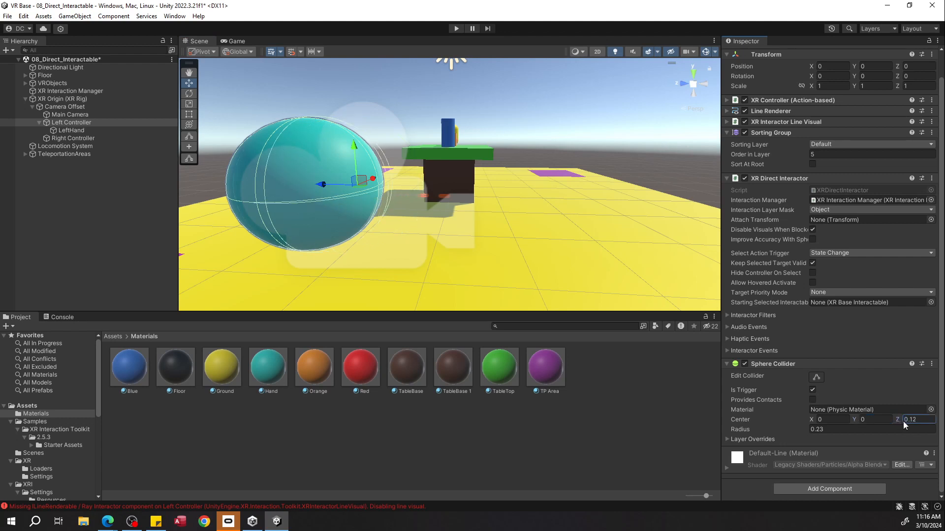
left_click_drag(903, 421, 904, 422)
key("a")
right_click_drag(417, 206, 527, 204)
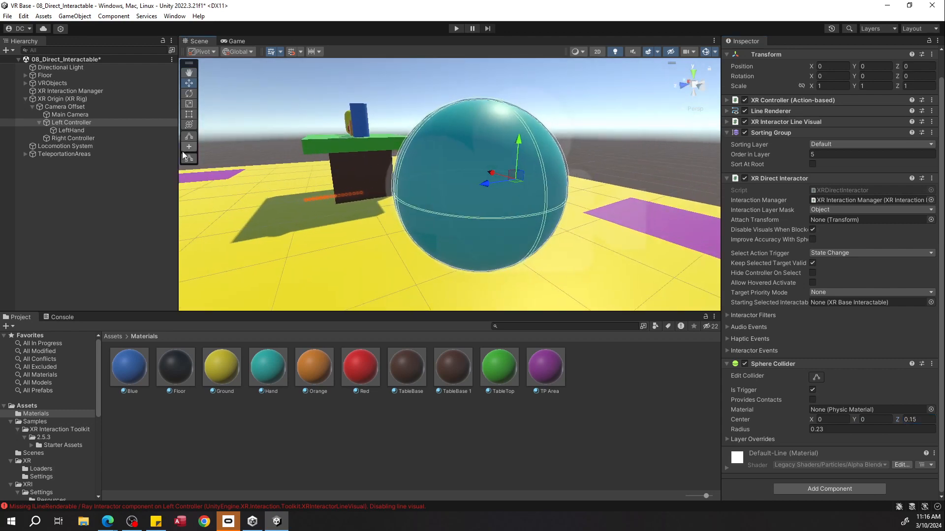
Step: Remove the Sphere Collider component from LeftHand
left_click(74, 124)
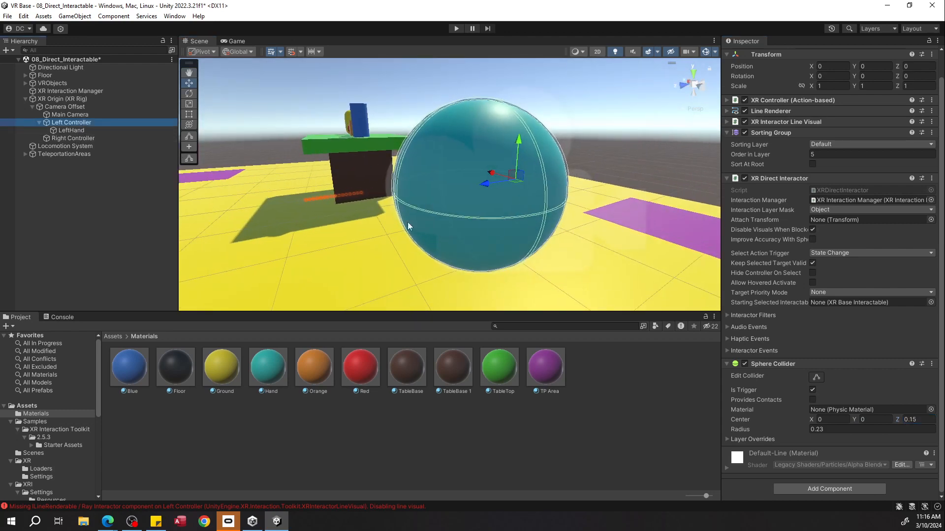
left_click(86, 130)
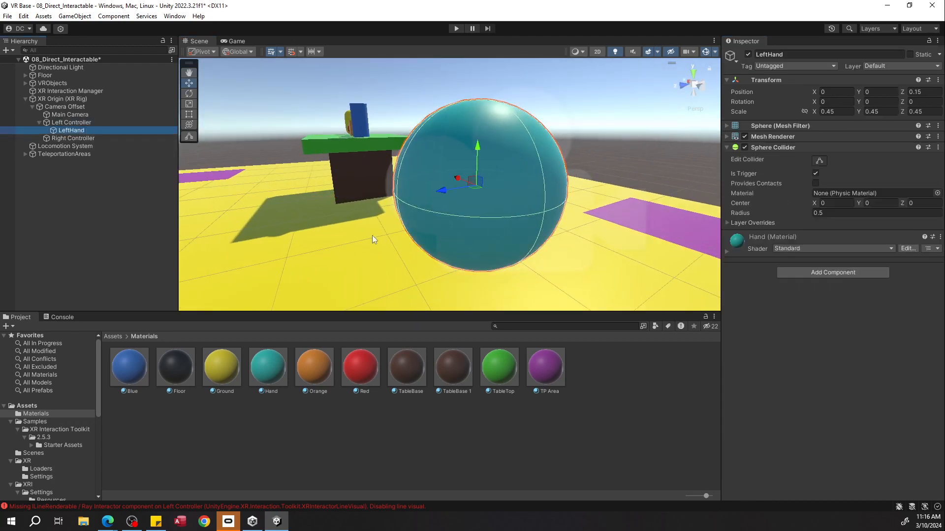
right_click(763, 150)
left_click(787, 171)
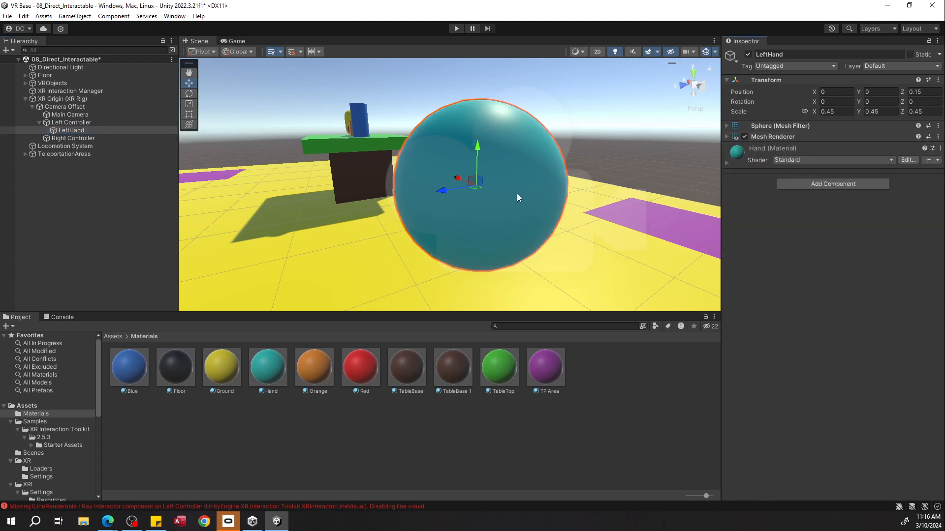
Step: Check the Left Controller's collider around the hand sphere and run the scene to test grabbing table objects by direct contact
left_click(74, 122)
left_click_drag(465, 151, 478, 182, "alt")
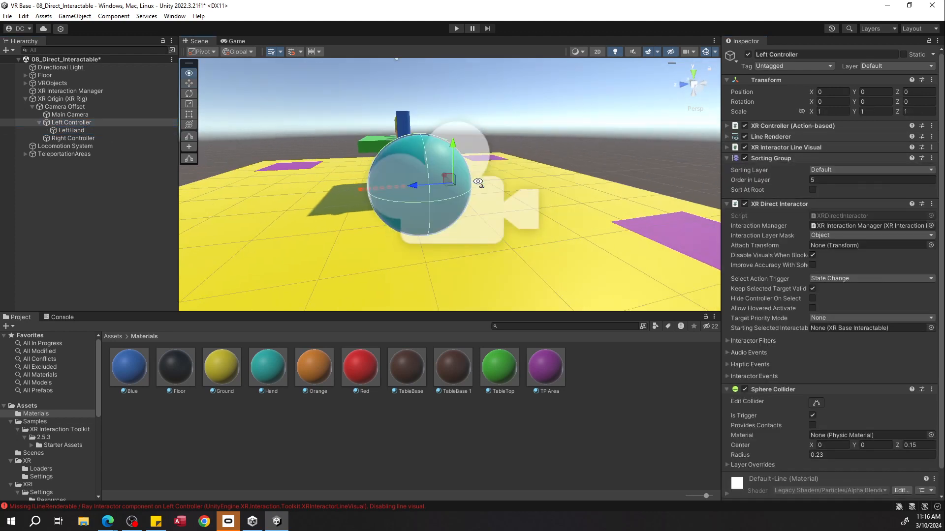
scroll(473, 184, "down", 2)
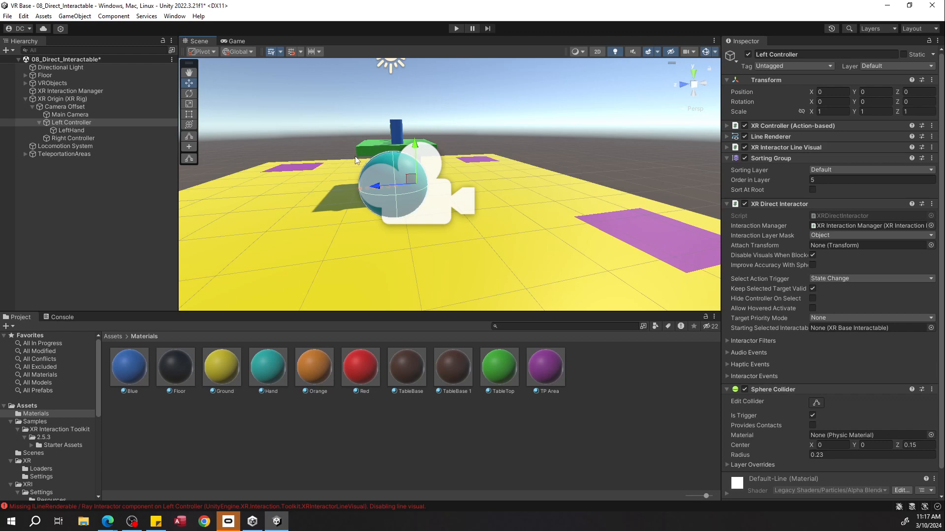
left_click(456, 28)
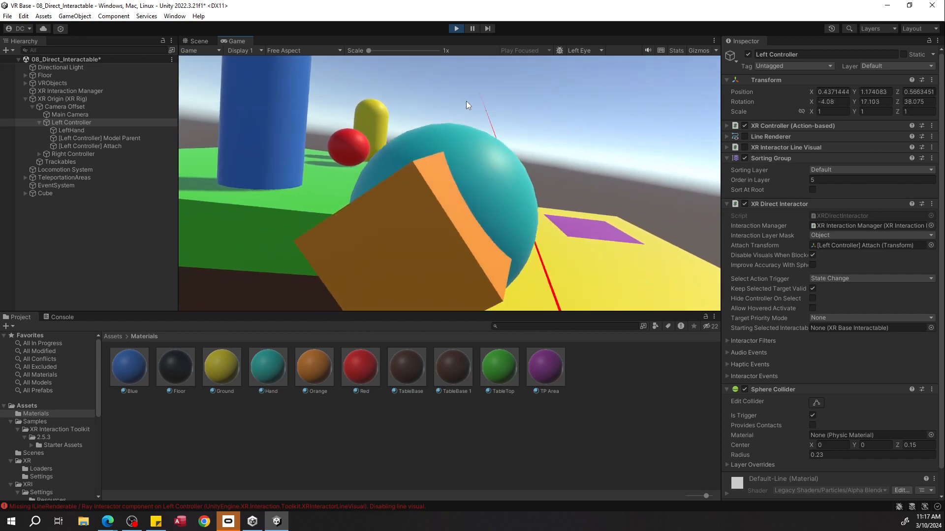
Step: Stop the running scene and add an empty child object named AttachPoint under Left Controller
key("ctrl+p")
left_click(108, 122)
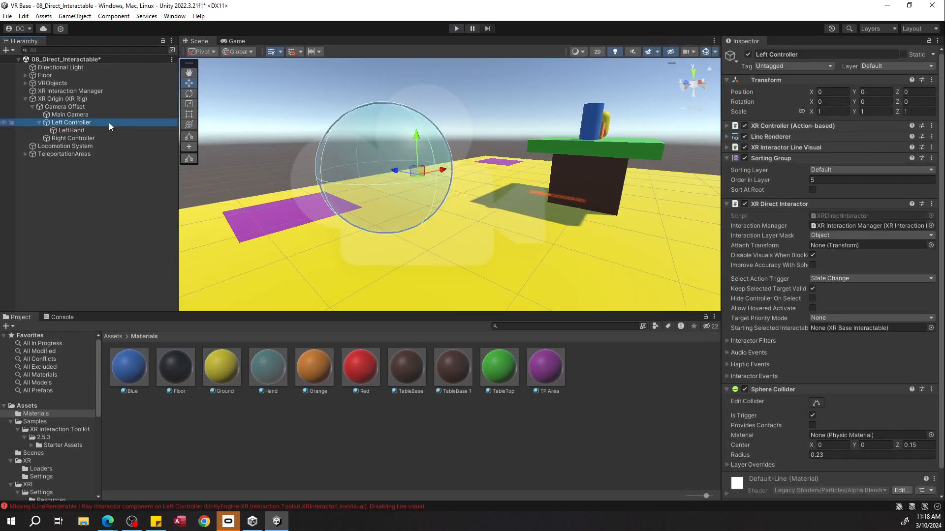
left_click(103, 131)
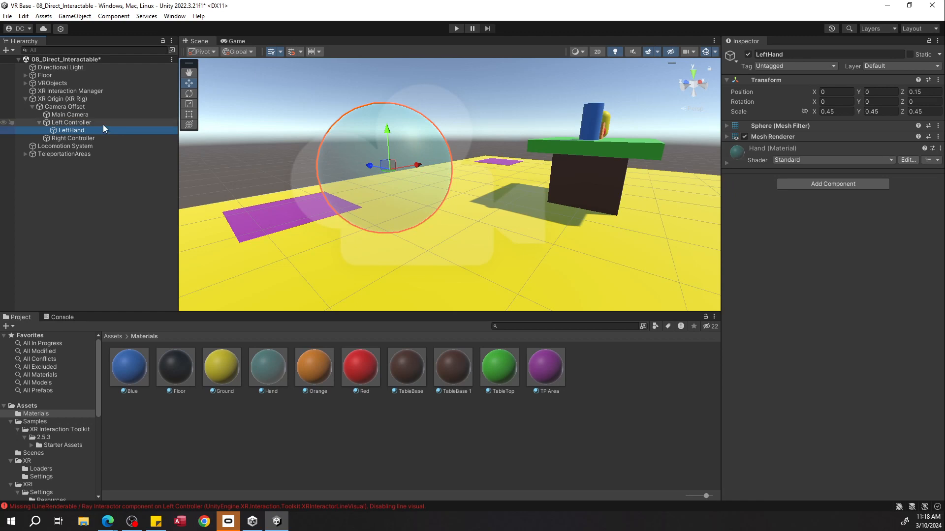
left_click(104, 124)
right_click(103, 123)
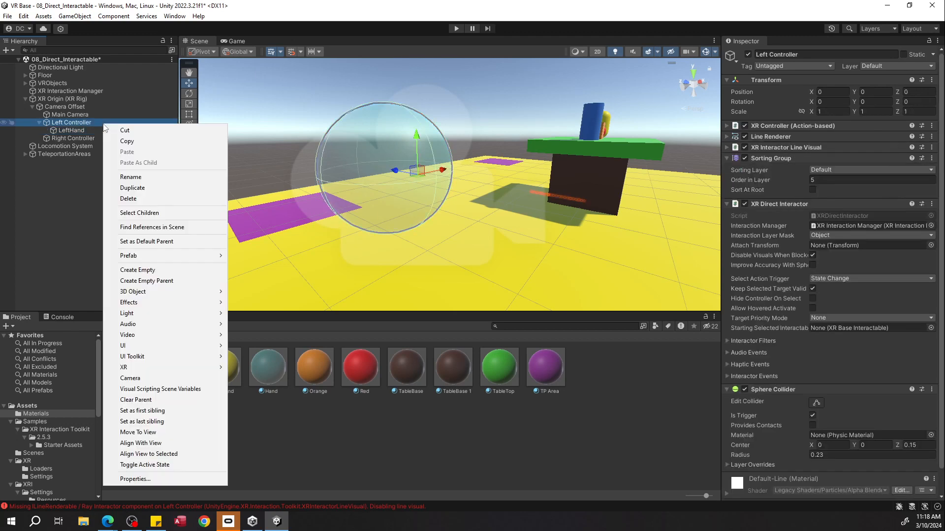
left_click(152, 271)
type("Attach poi")
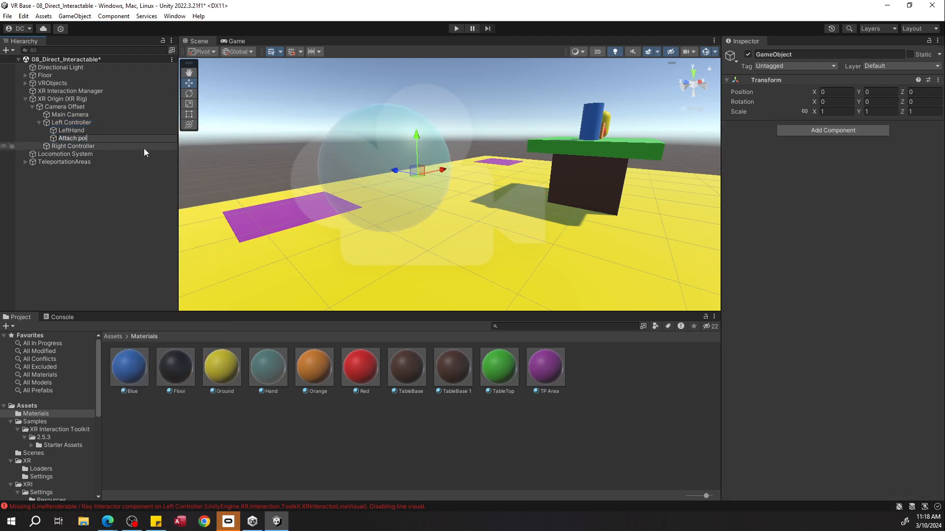
key("BackSpace")
key("BackSpace")
key("BackSpace")
key("BackSpace")
type("Point")
key("Return")
Step: Assign AttachPoint as the Attach Transform of Left Controller's XR Direct Interactor and run the scene to test grabbing
left_click(132, 123)
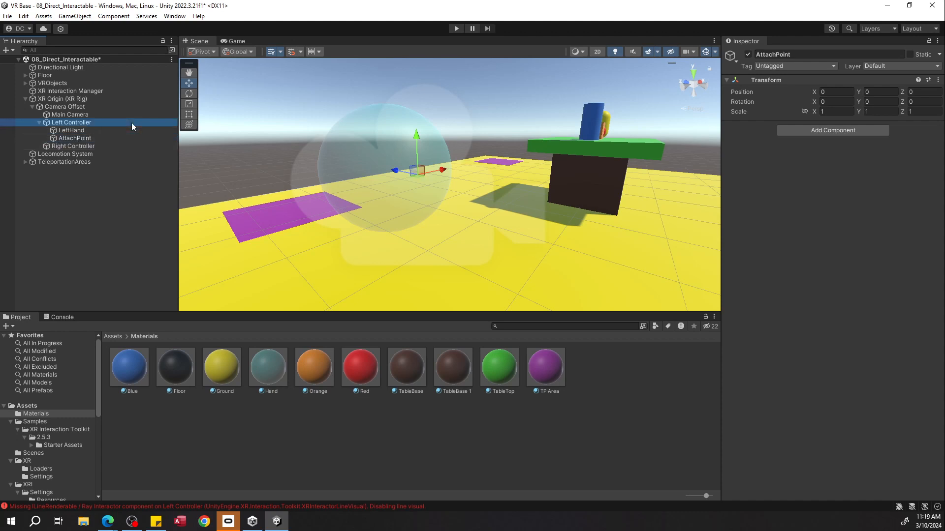
left_click_drag(128, 139, 831, 244)
left_click(125, 138)
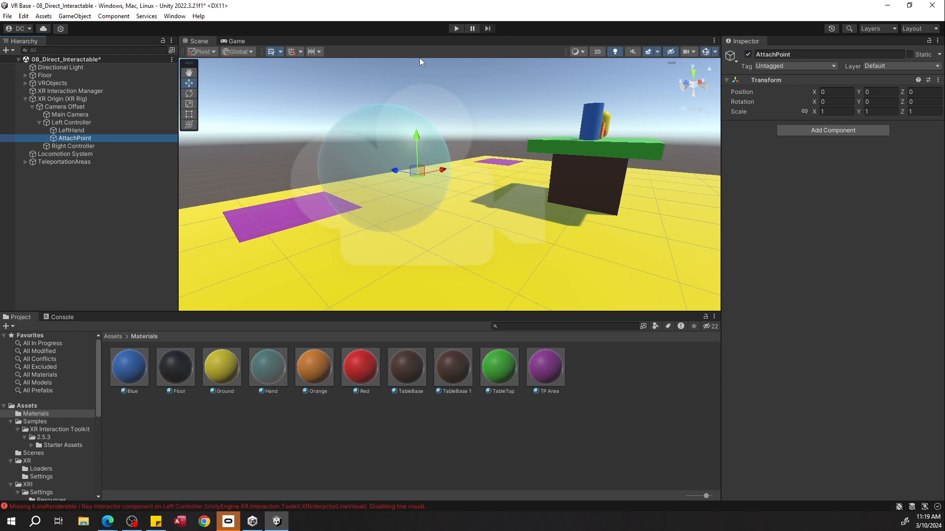
left_click(456, 30)
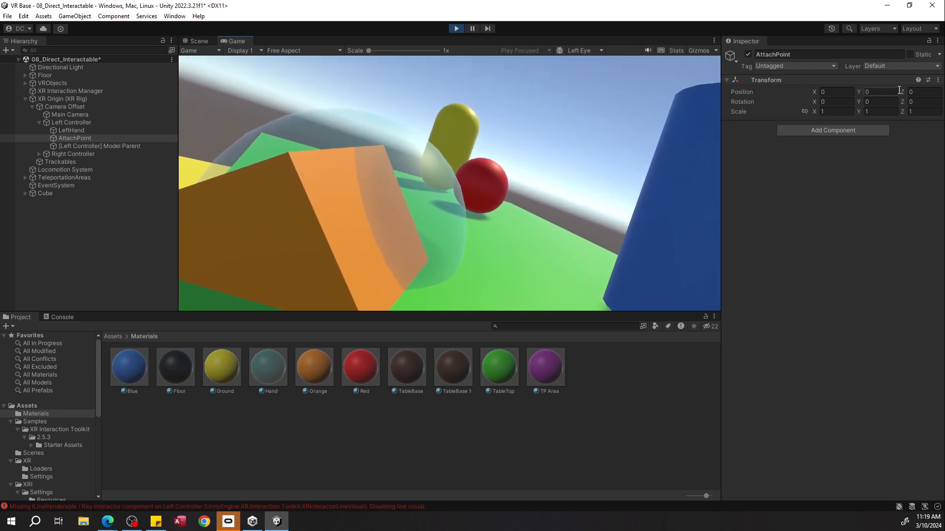
mouse_move(901, 91)
left_mouse_down()
mouse_move(908, 93)
mouse_move(893, 95)
mouse_move(905, 95)
left_mouse_up()
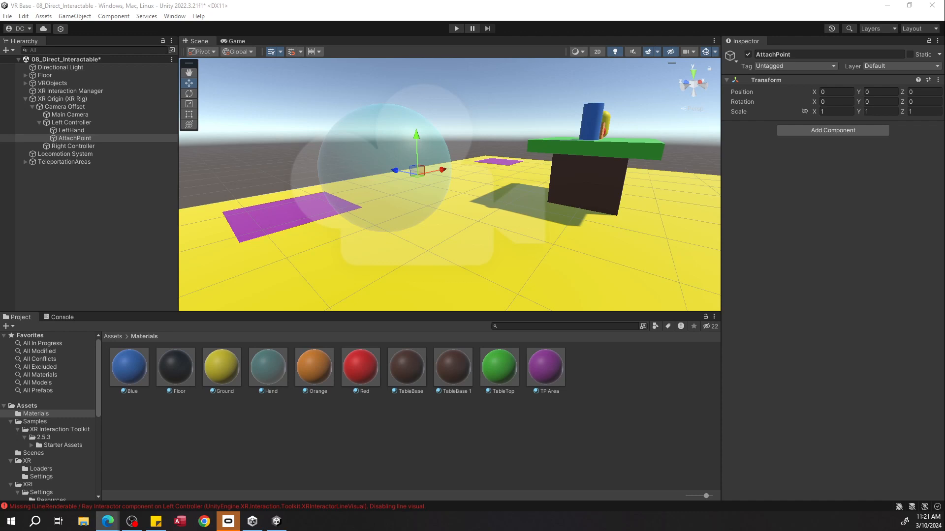
Step: Switch to the unity-gaze-interaction GitHub page in the browser and download gaze_interaction_v1.0.1.unitypackage from its releases
left_click_drag(2, 118, 468, 90)
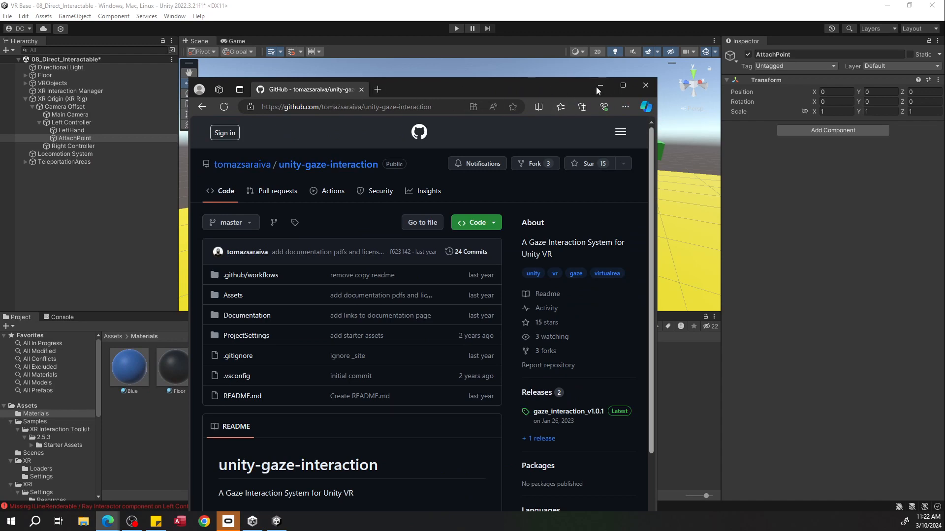
left_click(622, 85)
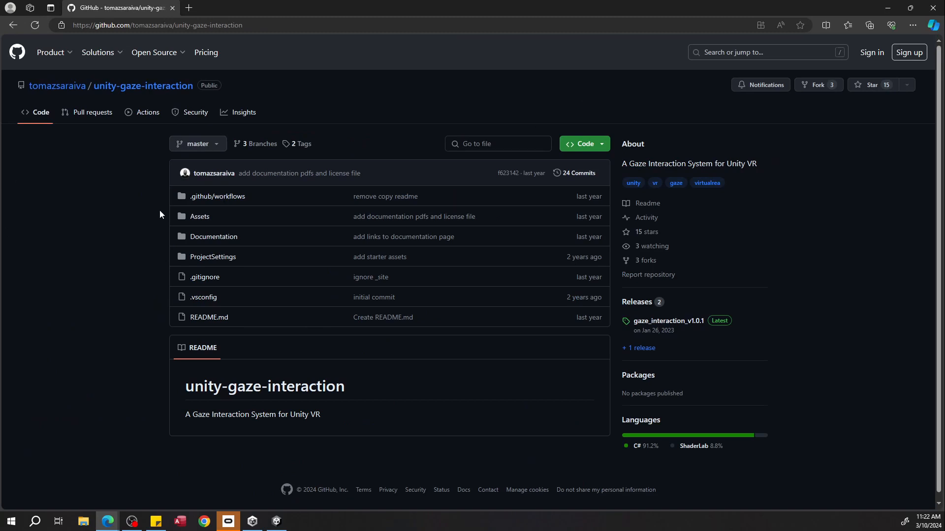
left_click(630, 302)
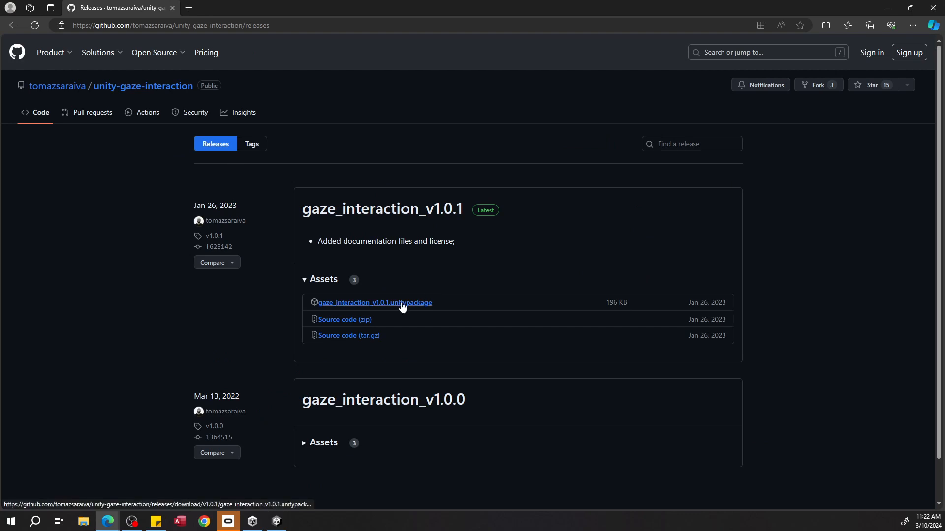
left_click(357, 304)
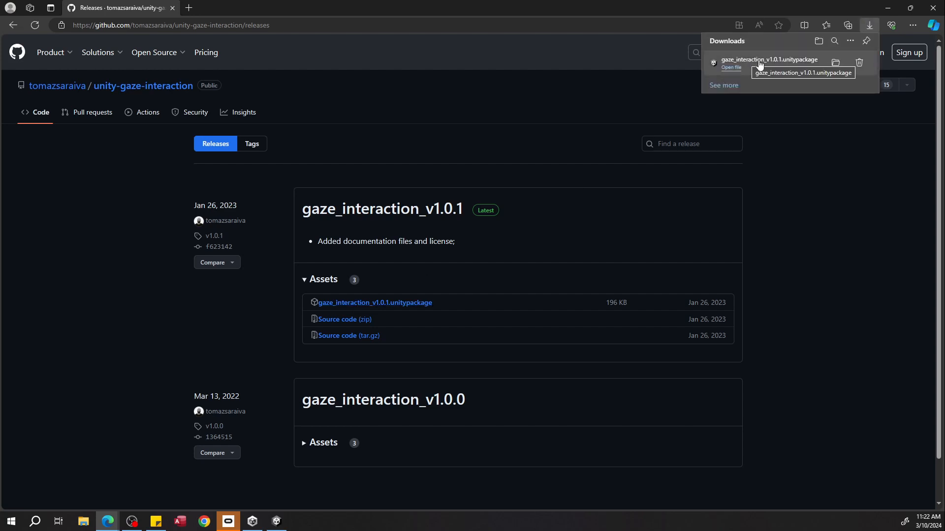
Step: Open the downloaded gaze_interaction_v1.0.1 package from the Downloads folder with Unity 2022.3.21f1
mouse_move(276, 521)
left_click(280, 461)
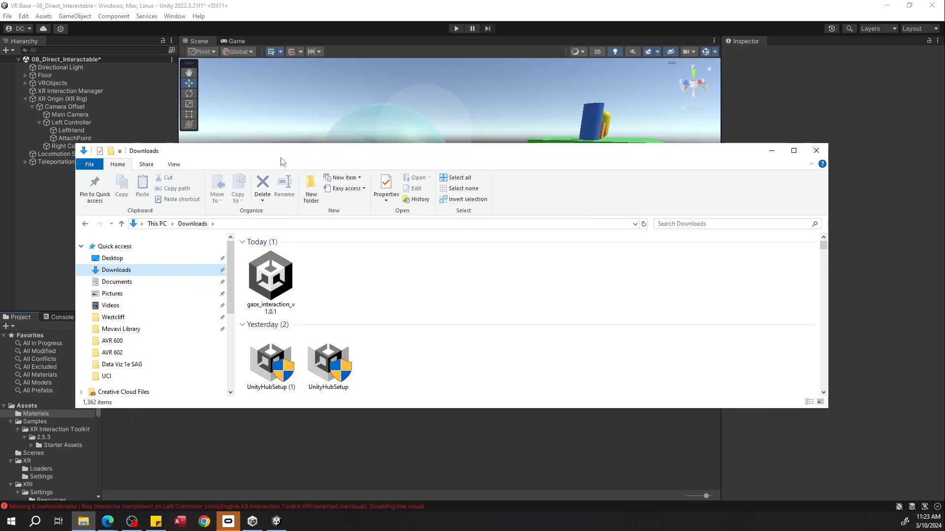
double_click(271, 277)
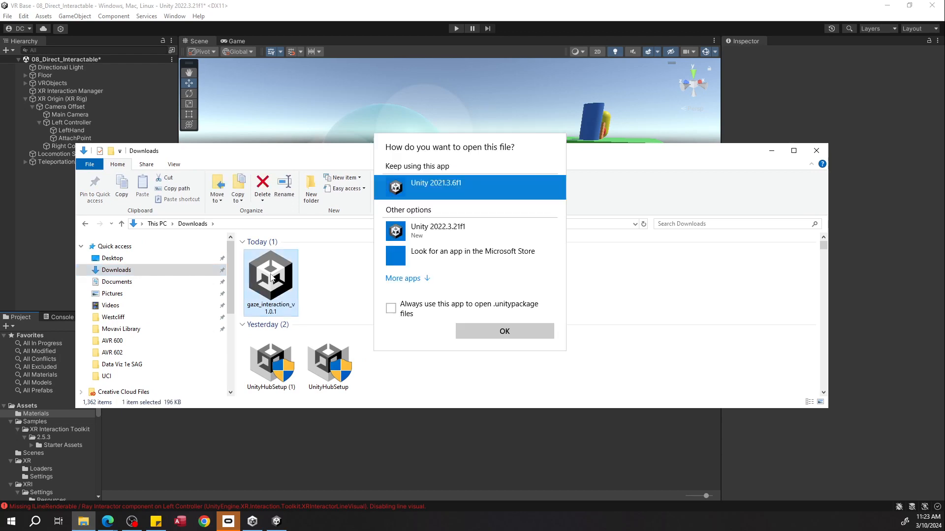
left_click(452, 241)
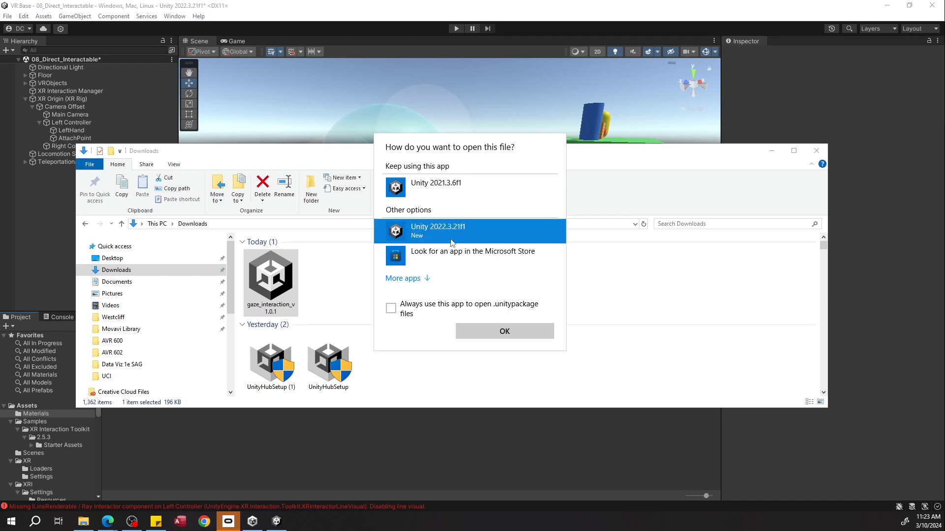
left_click(485, 330)
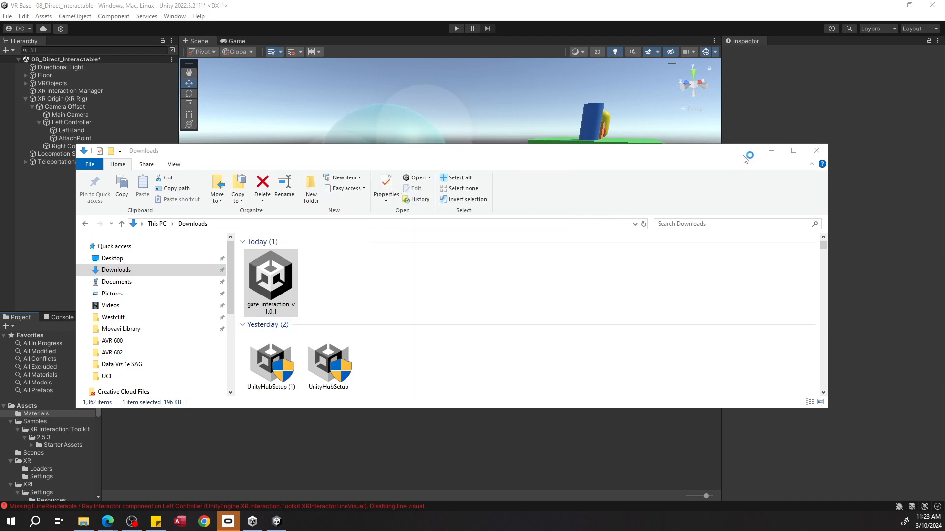
left_click(768, 151)
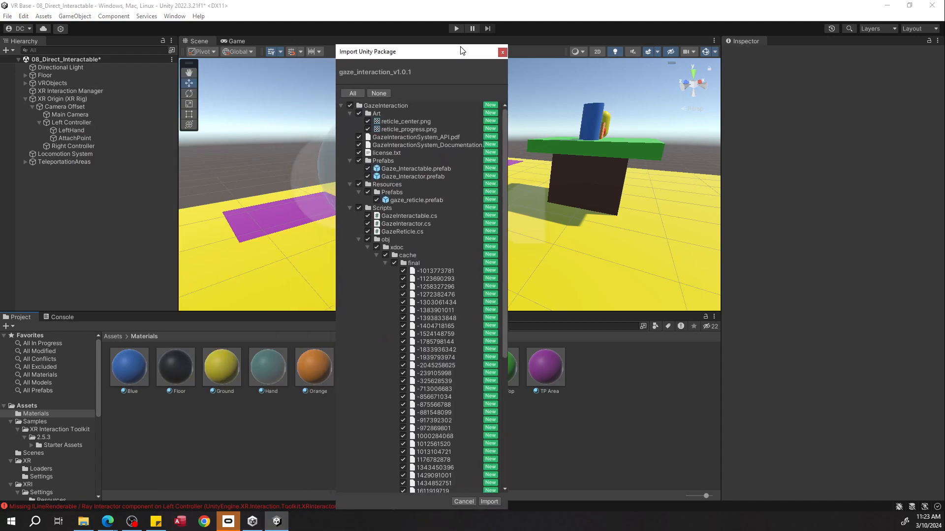
Step: Review the contents of the gaze_interaction_v1.0.1 package and import all of its files into the project
scroll(418, 252, "down", 7)
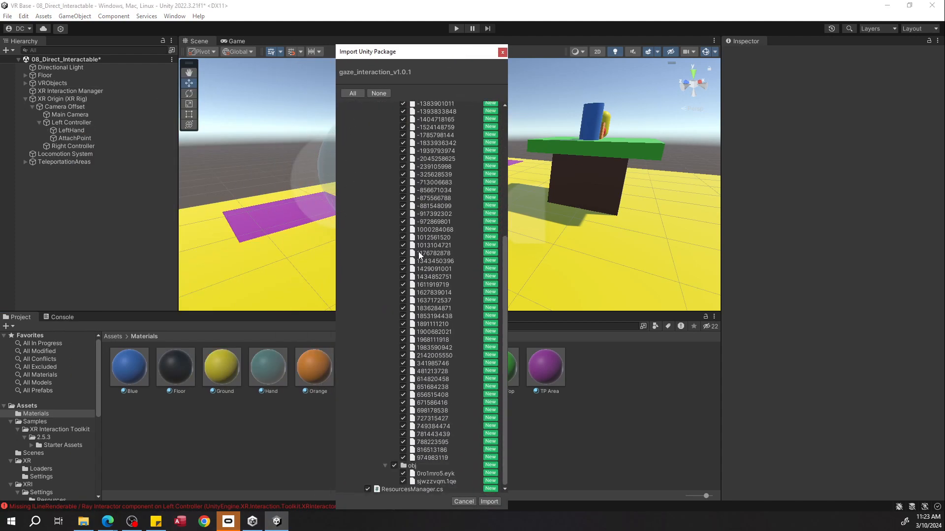
scroll(418, 255, "up", 7)
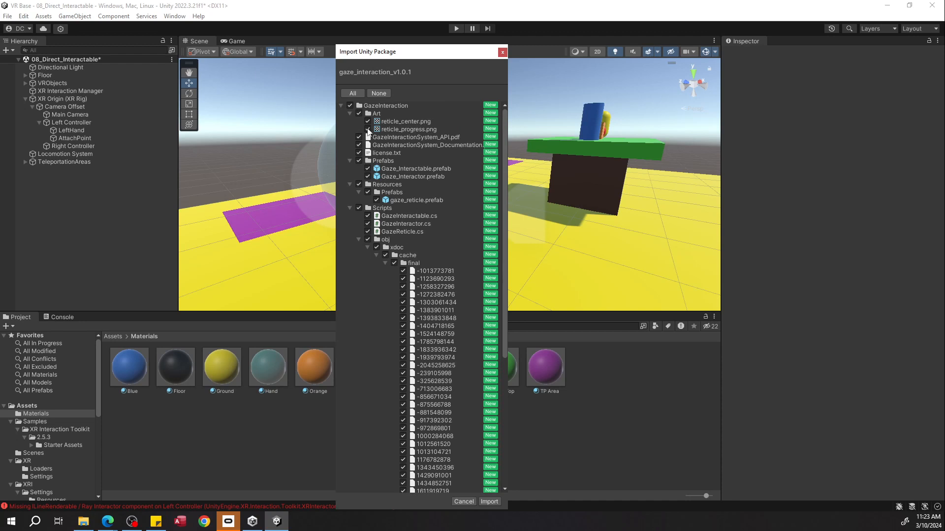
scroll(385, 161, "down", 7)
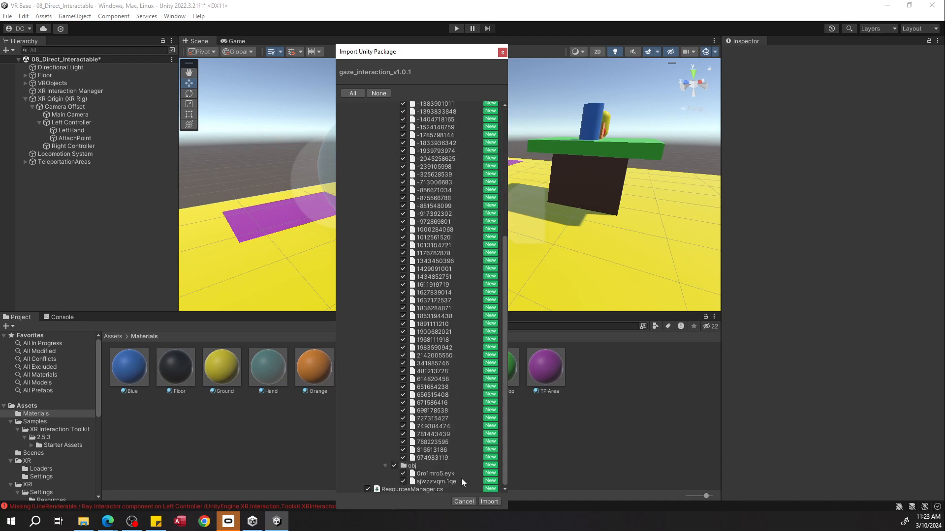
left_click(487, 501)
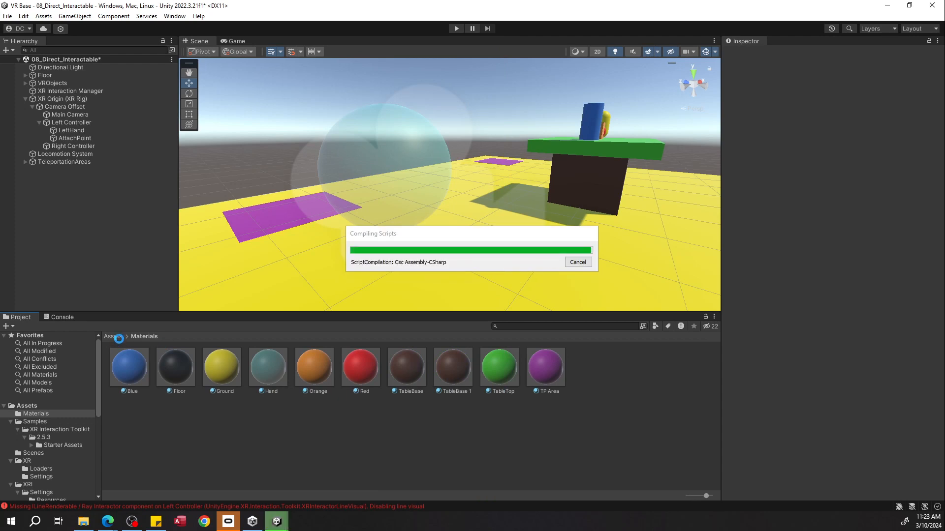
Step: Locate the imported GazeInteraction folder in Assets, open the Scenes folder and save the 08_Direct_Interactable scene
left_click(112, 337)
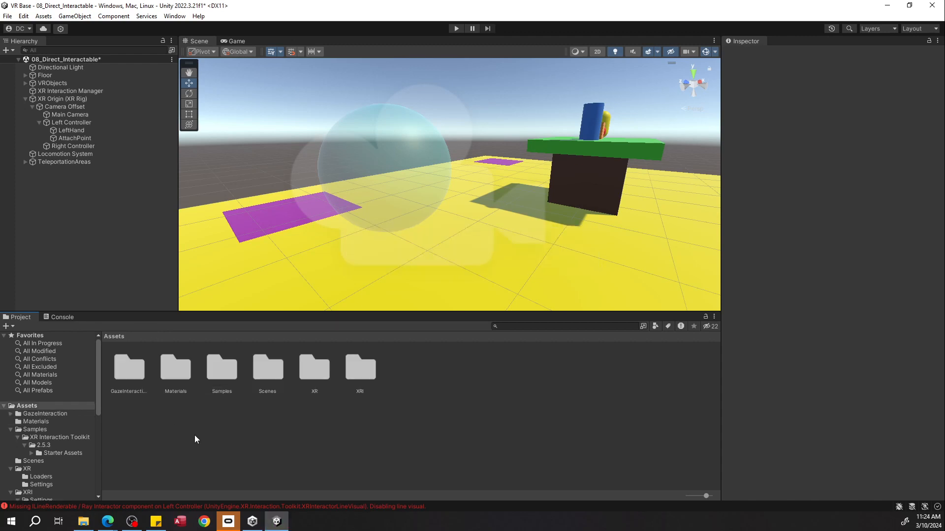
left_click(131, 376)
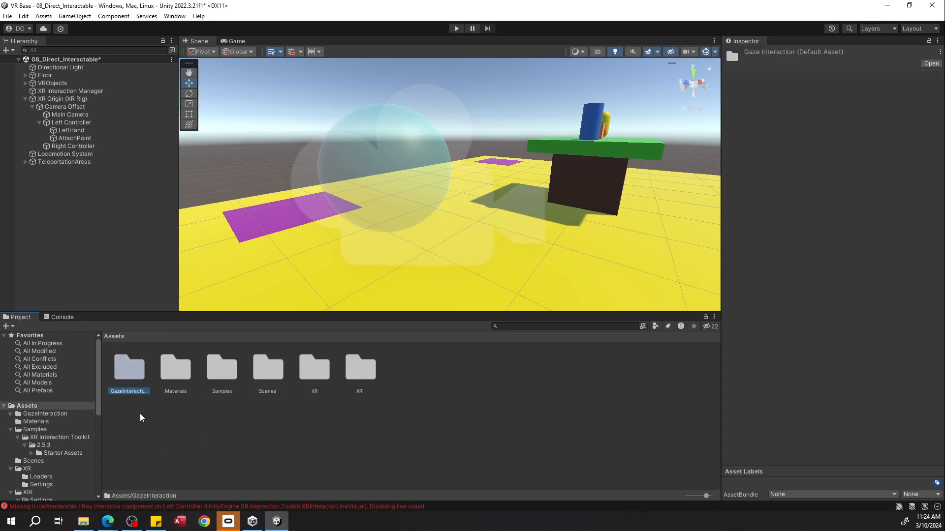
double_click(272, 377)
left_click(255, 430)
left_click(453, 367)
left_click(415, 430)
key("ctrl+s")
Step: Duplicate the 08_Direct_Interactable scene, name the copy 09_GazeInteractables and open it
left_click(452, 366)
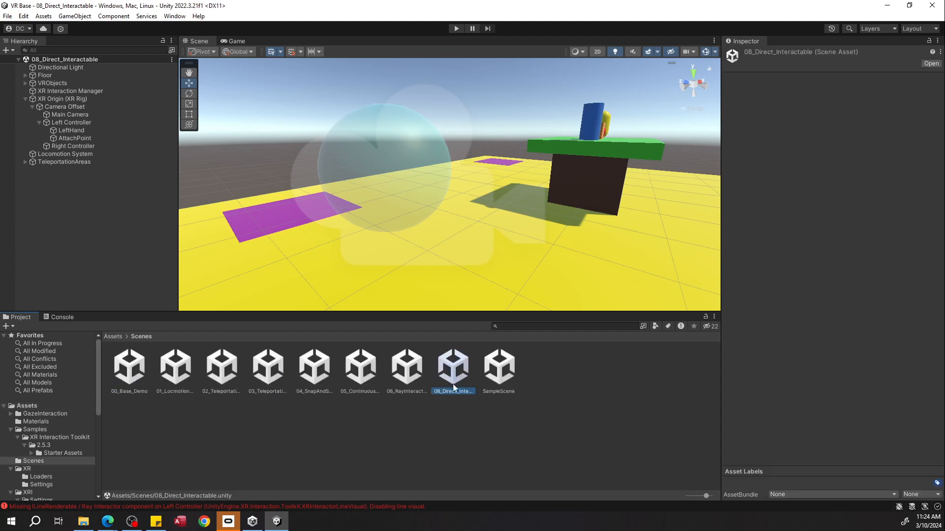
key("ctrl+d")
right_click(501, 368)
left_click(530, 124)
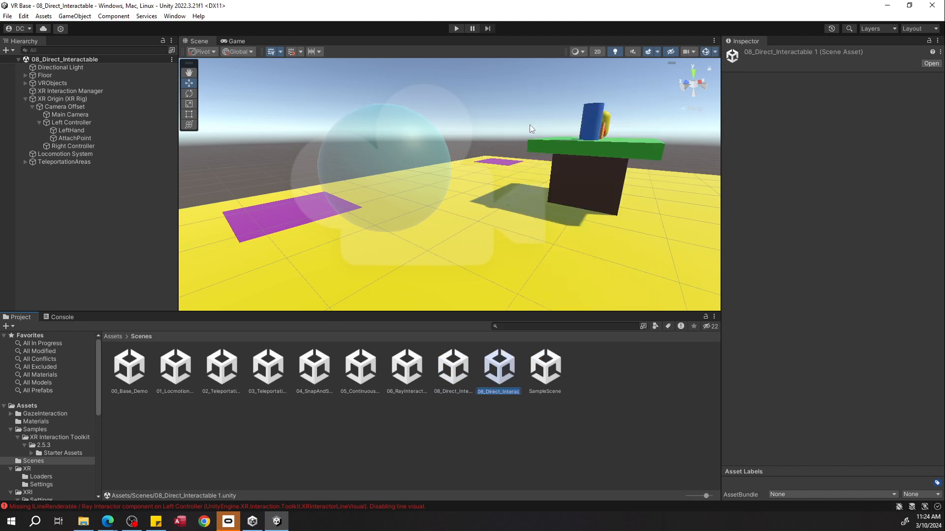
type("09_GazeInteractiblees")
key("Return")
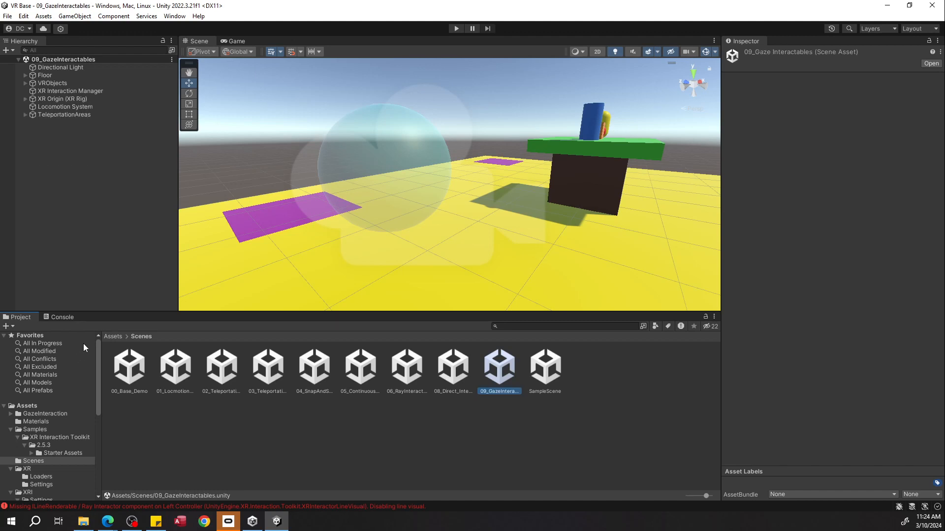
Step: Look over the PDF documents in the GazeInteraction folder and open its Prefabs folder
left_click(113, 336)
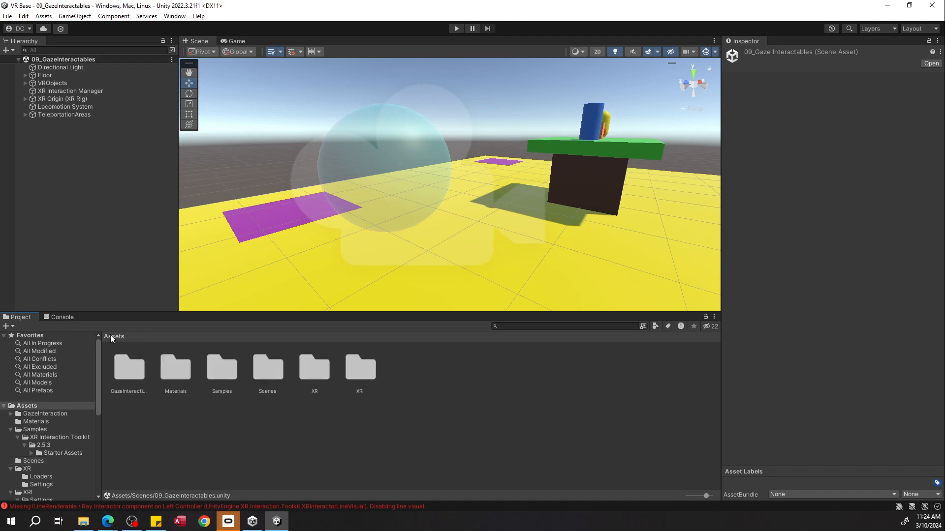
double_click(129, 370)
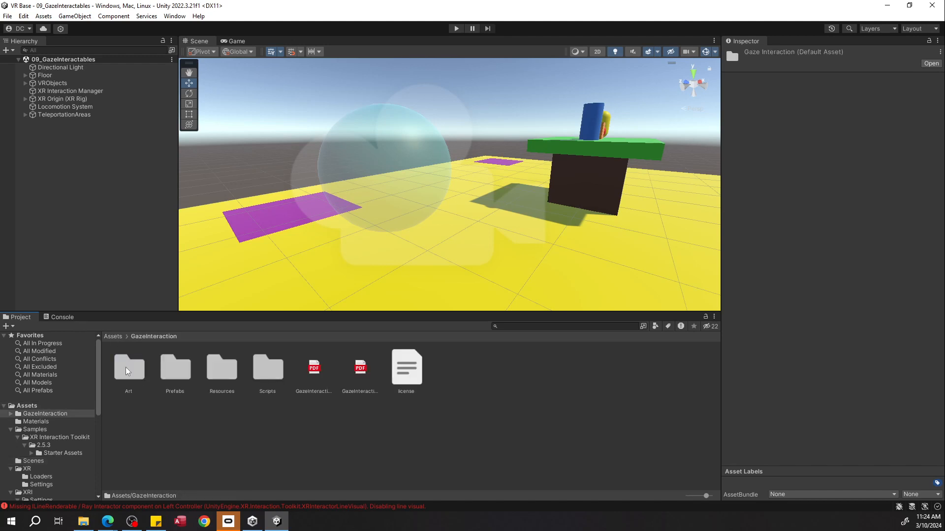
left_click(313, 372)
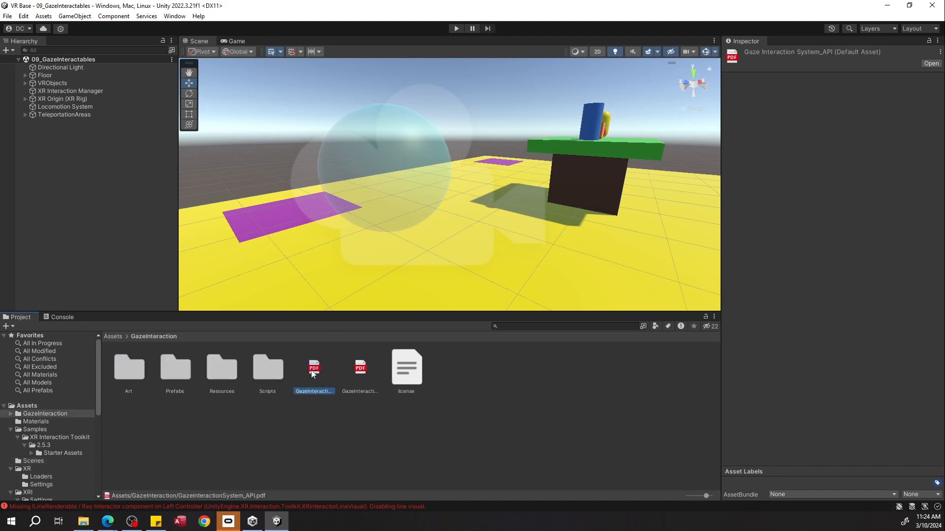
left_click(360, 369)
left_click(315, 370)
double_click(174, 369)
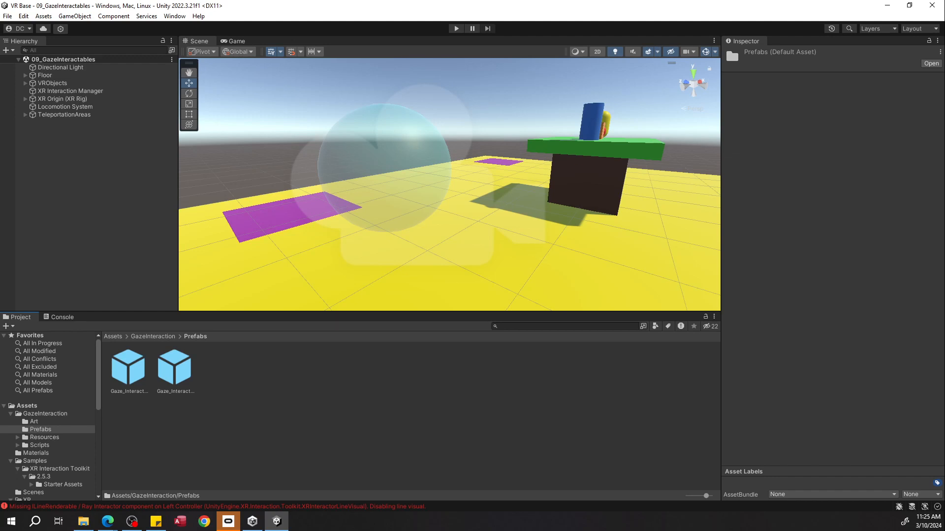
Step: Inspect the Gaze_Interactable and Gaze_Interactor prefabs and add Gaze_Interactor as a child of the XR Origin's Main Camera
left_click(57, 165)
left_click(25, 99)
left_click(44, 107)
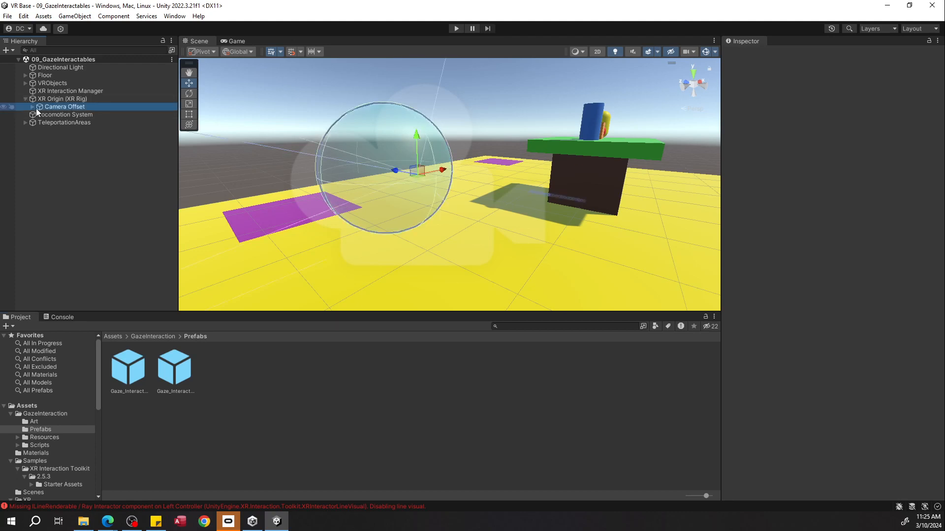
left_click(33, 107)
left_click(55, 115)
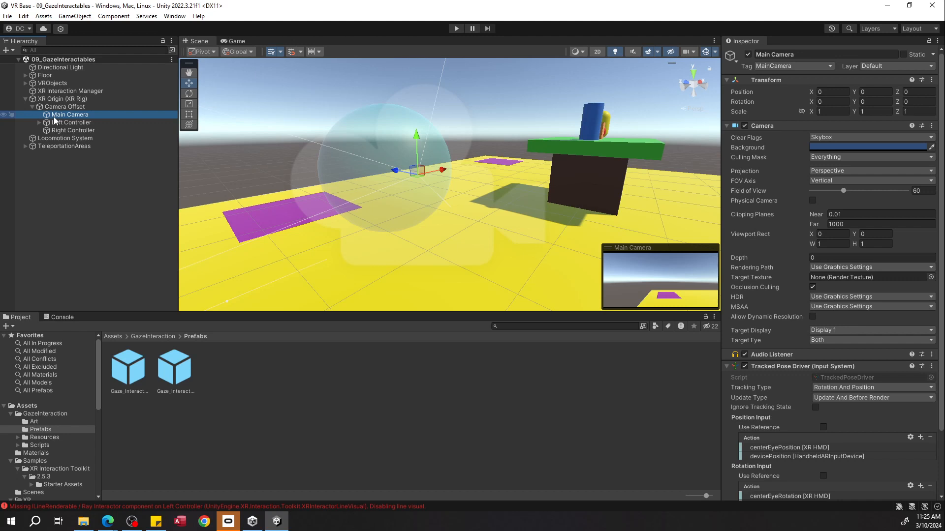
left_click(129, 371)
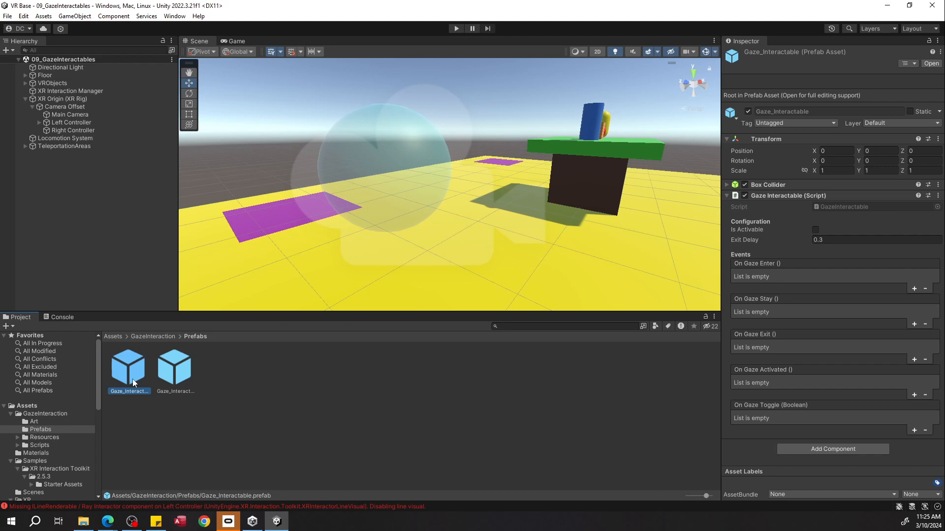
left_click(173, 375)
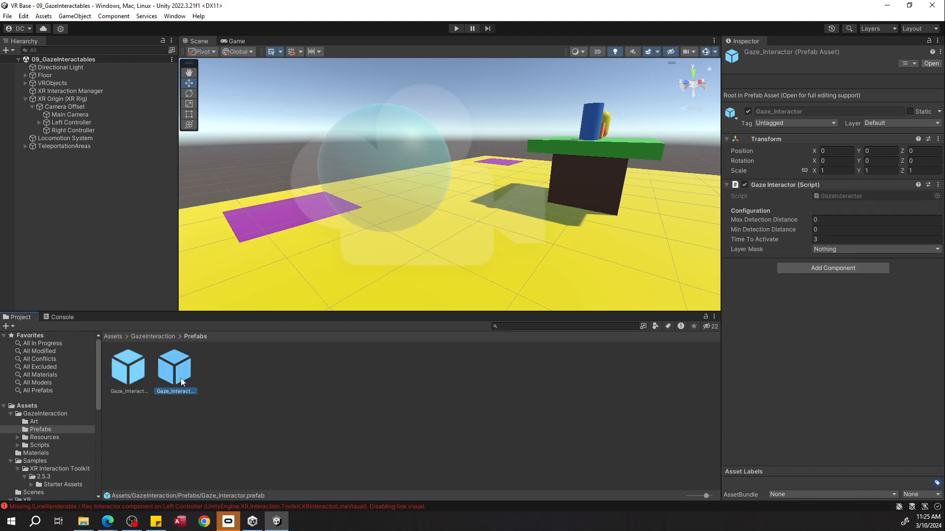
left_click_drag(175, 369, 72, 113)
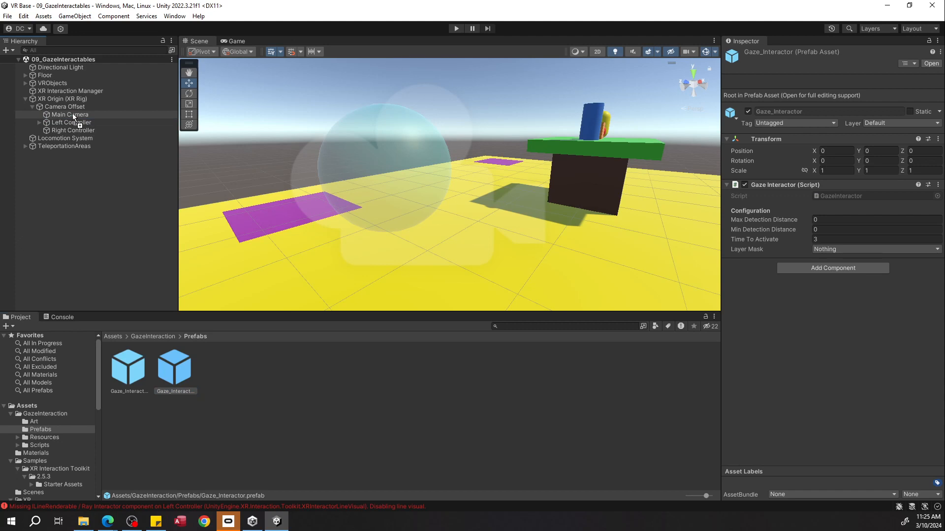
Step: Place Gaze_Interactor under Main Camera and define User Layer 6 as GazeInteraction
left_click_drag(92, 114, 95, 114)
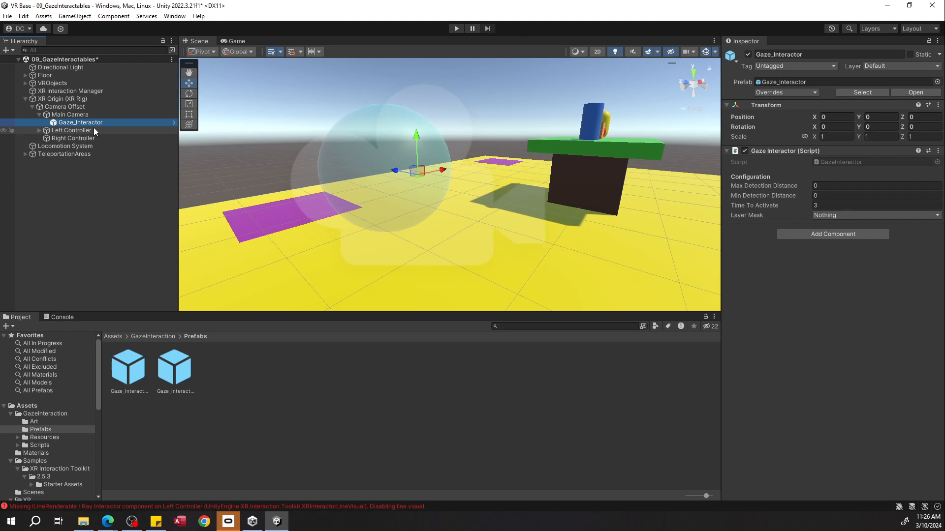
left_click(875, 67)
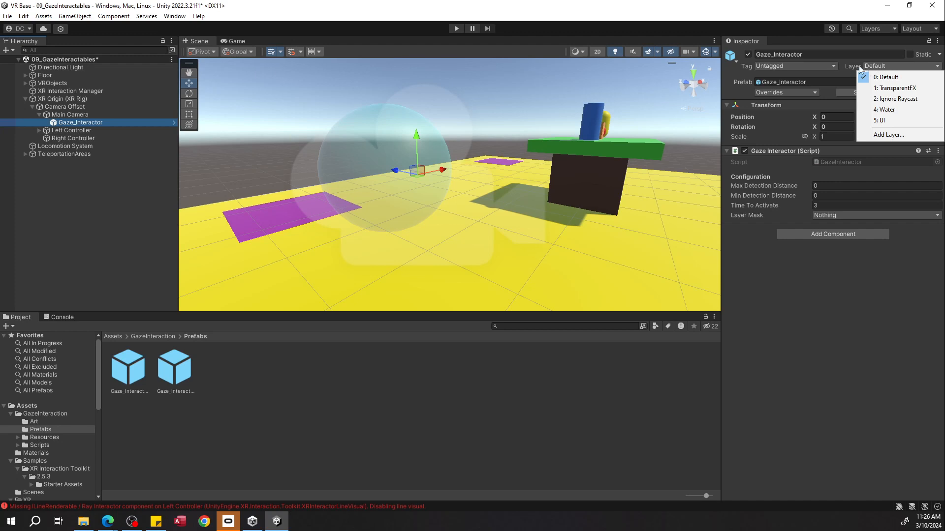
left_click(872, 136)
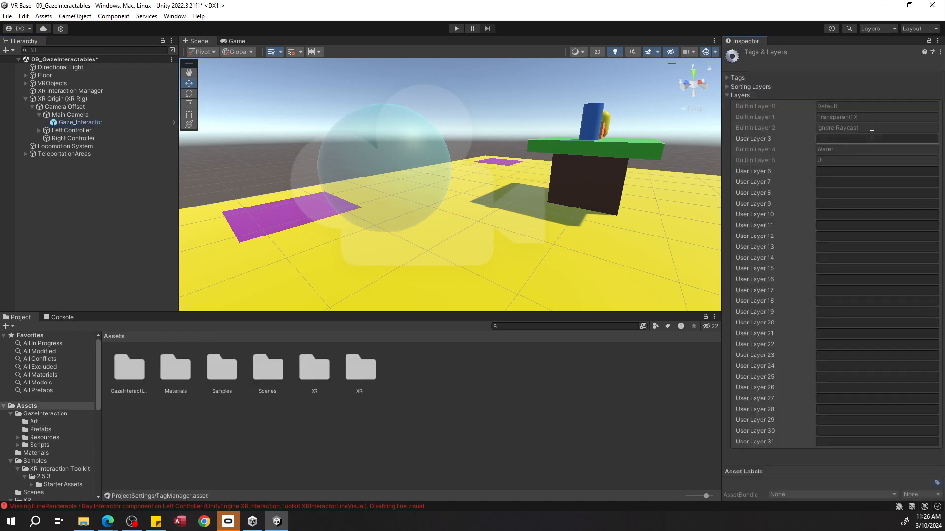
left_click(827, 171)
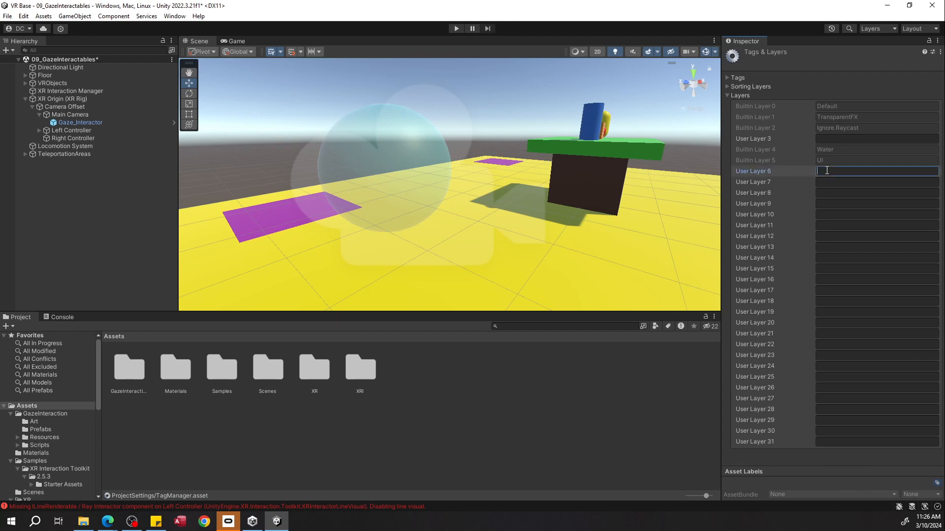
type("GazeInteraction")
Step: Assign the GazeInteraction layer to the Gaze_Interactor object
left_click(84, 122)
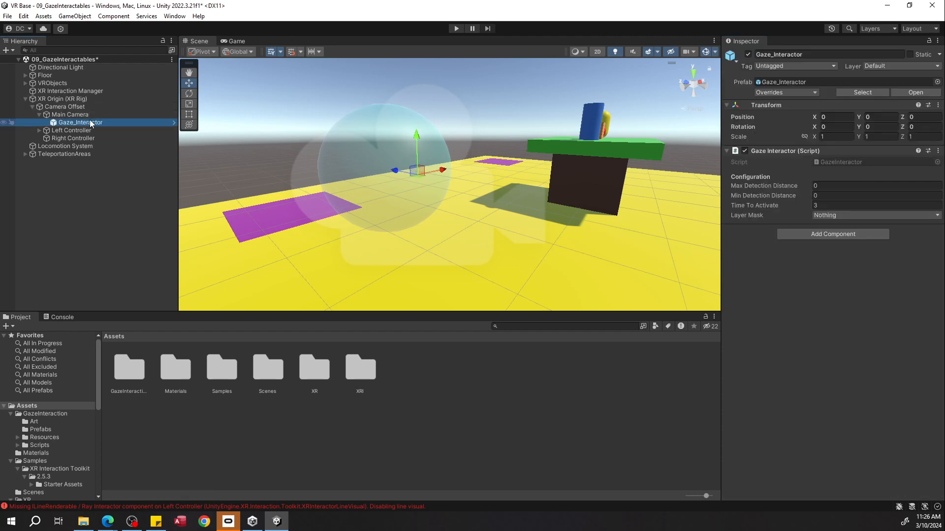
left_click(886, 66)
left_click(879, 130)
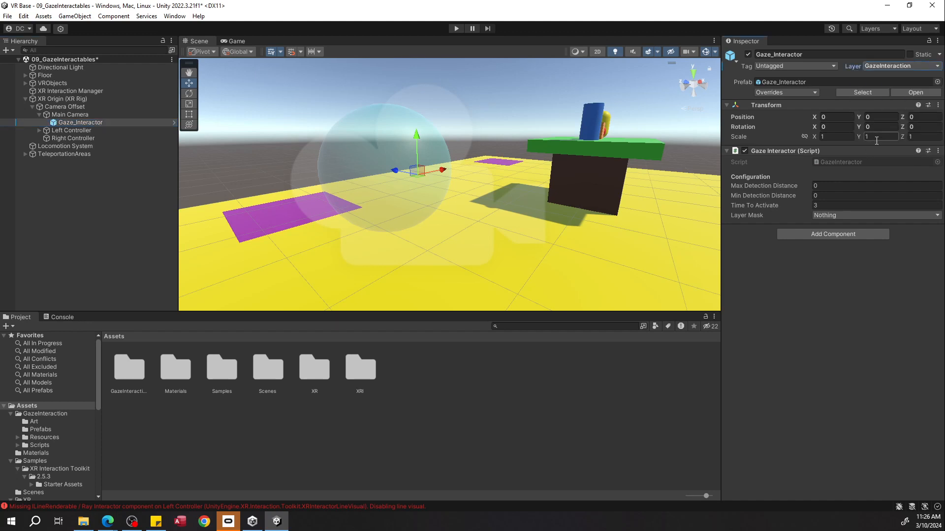
Step: Configure the Gaze Interactor script with Max Detection Distance 6, Time To Activate 3 and Layer Mask GazeInteraction
left_click(829, 187)
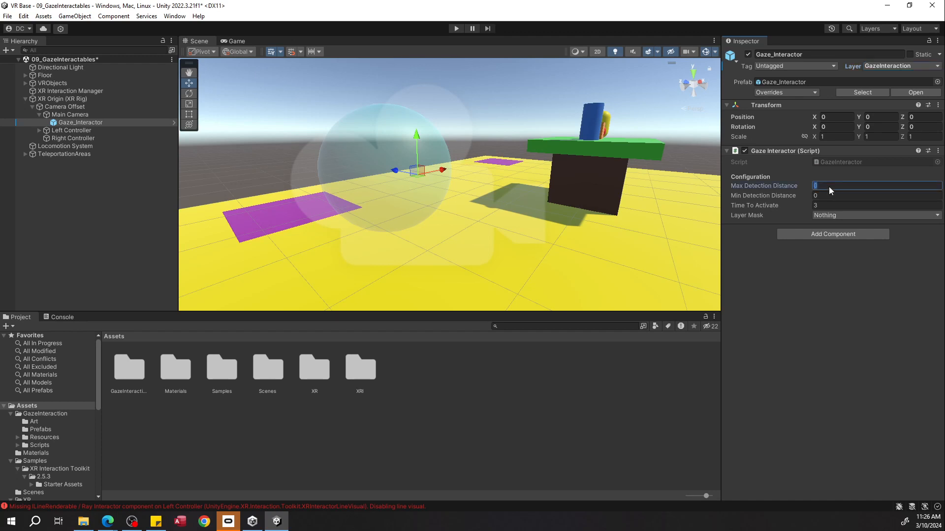
type("6")
left_click(816, 197)
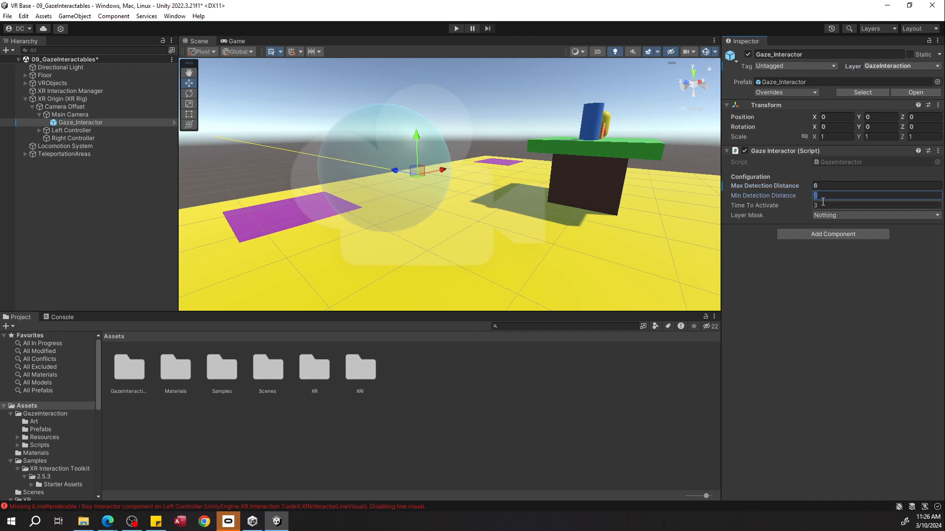
left_click(825, 207)
type("6")
left_click(828, 197)
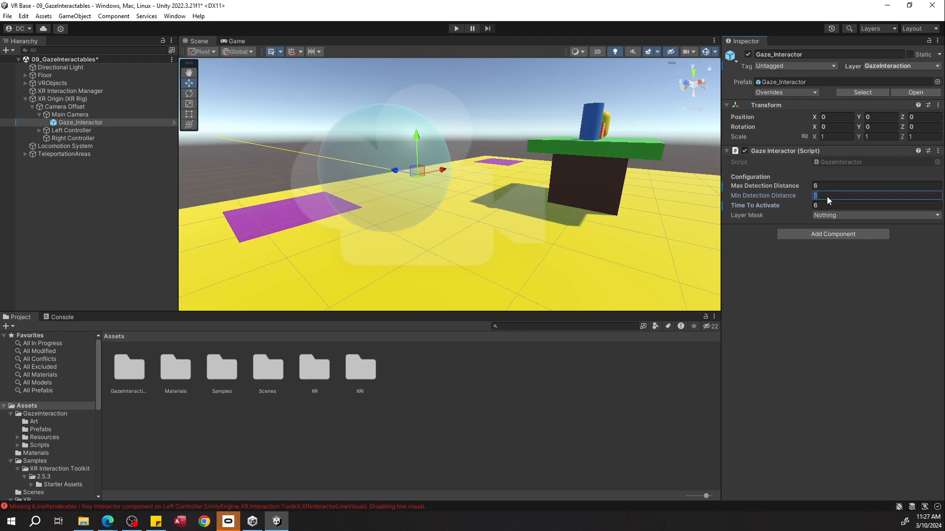
left_click(832, 206)
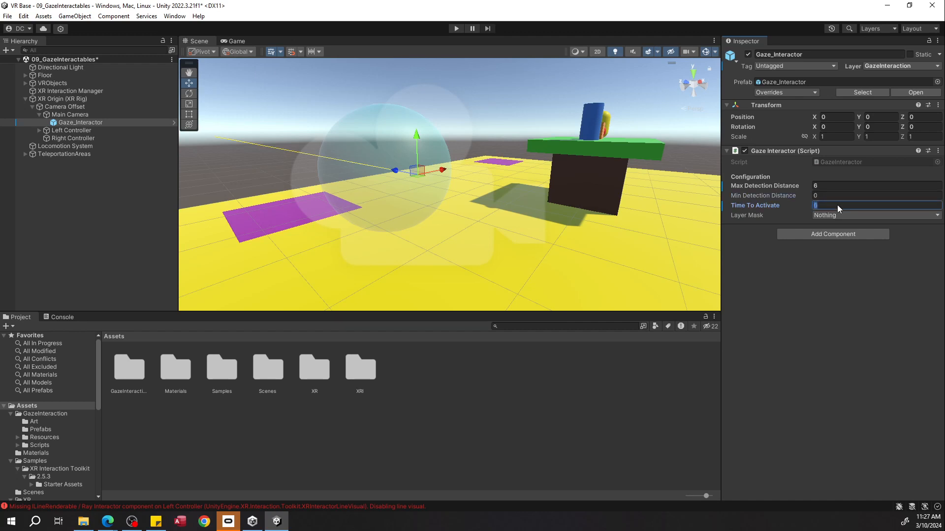
type("3")
left_click(838, 197)
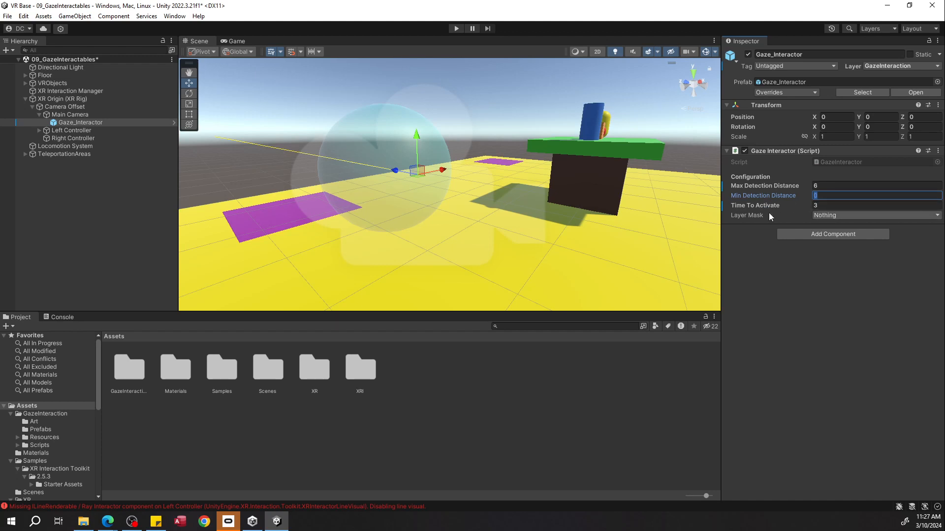
left_click(826, 216)
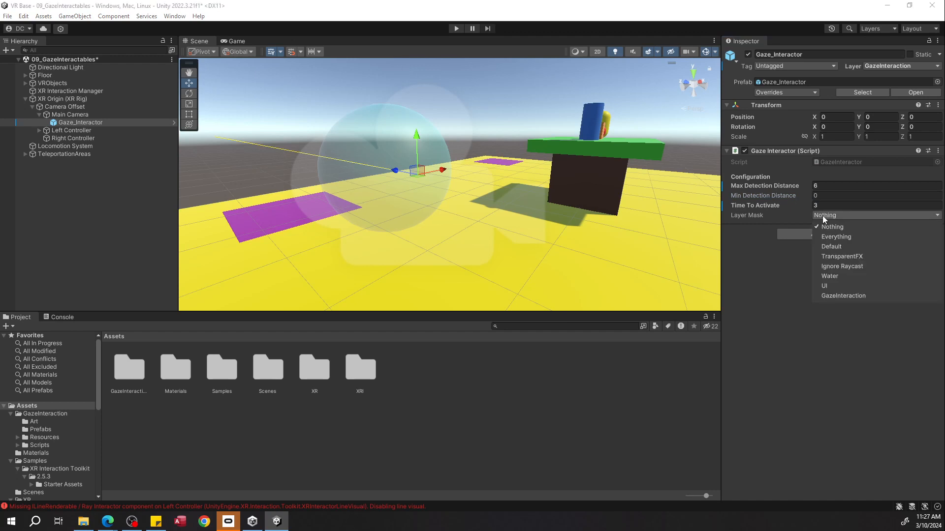
left_click(843, 297)
Step: Add the gaze_reticle prefab from GazeInteraction's Resources/Prefabs folder as a child of Gaze_Interactor
double_click(107, 374)
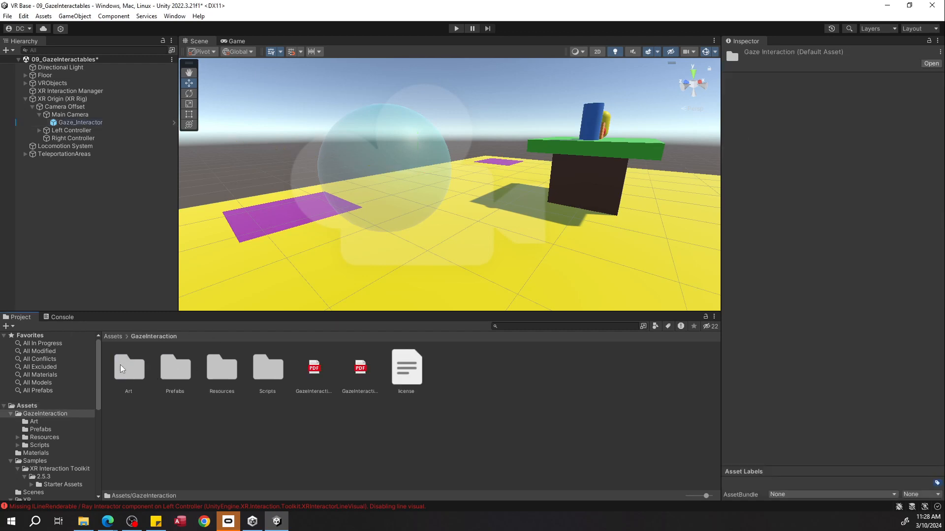
left_click(226, 367)
double_click(226, 367)
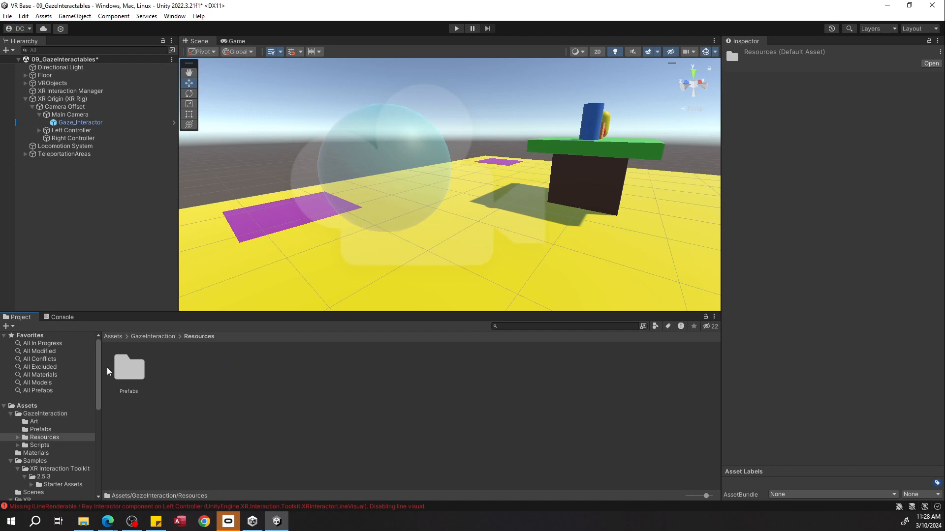
left_click(140, 368)
double_click(141, 367)
left_click(127, 368)
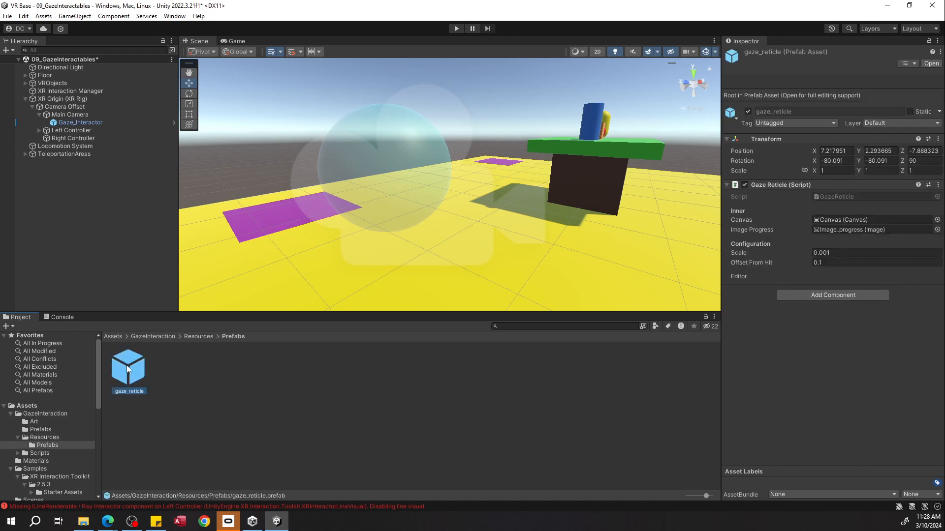
left_click_drag(126, 365, 99, 122)
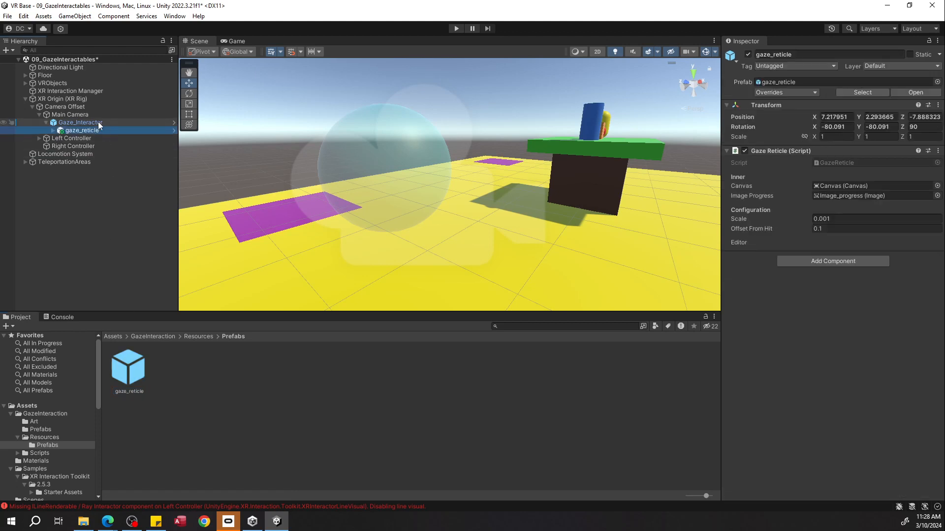
Step: Inspect the gaze_reticle's child Canvas and its images, and review the Gaze_Interactor settings
left_click(53, 130)
left_click(60, 139)
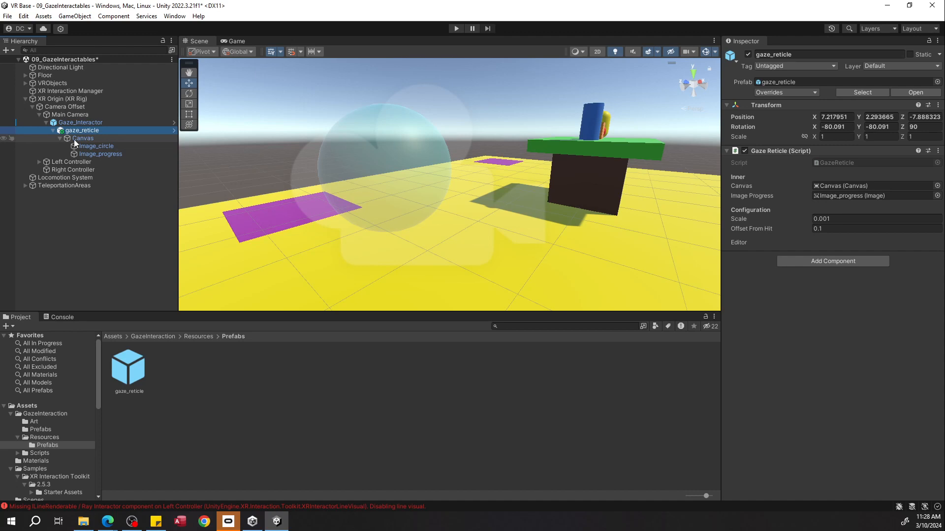
left_click(84, 139)
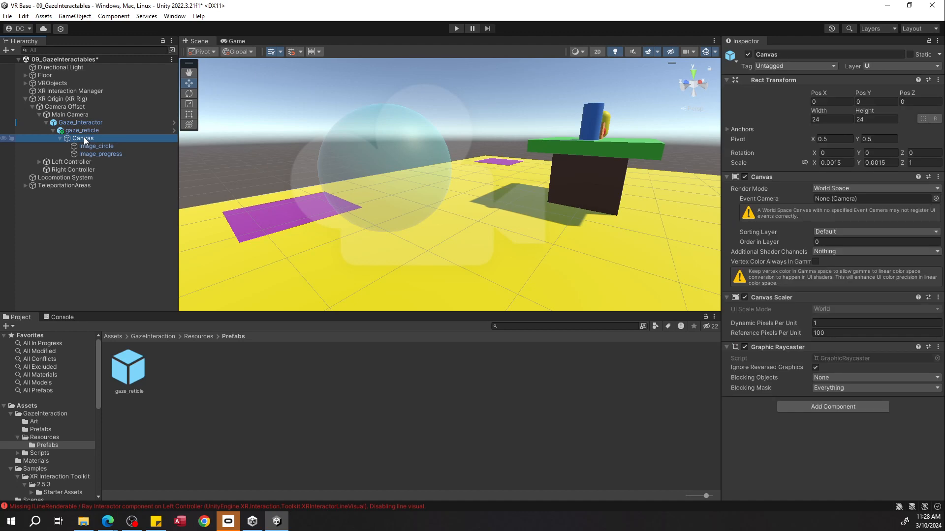
left_click(80, 123)
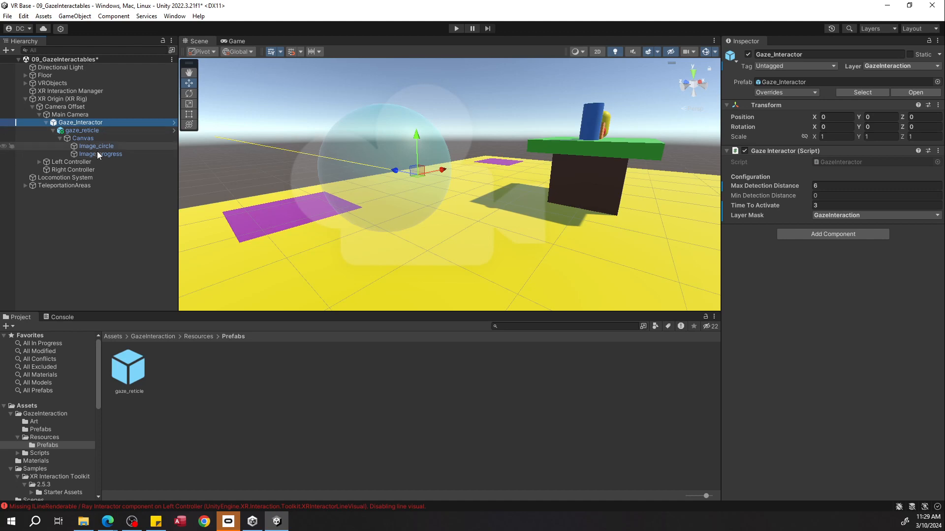
Step: Add the Gaze_Interactable prefab from GazeInteraction's Prefabs folder as a child of the Capsule
right_click_drag(325, 106, 552, 139)
left_click(487, 144)
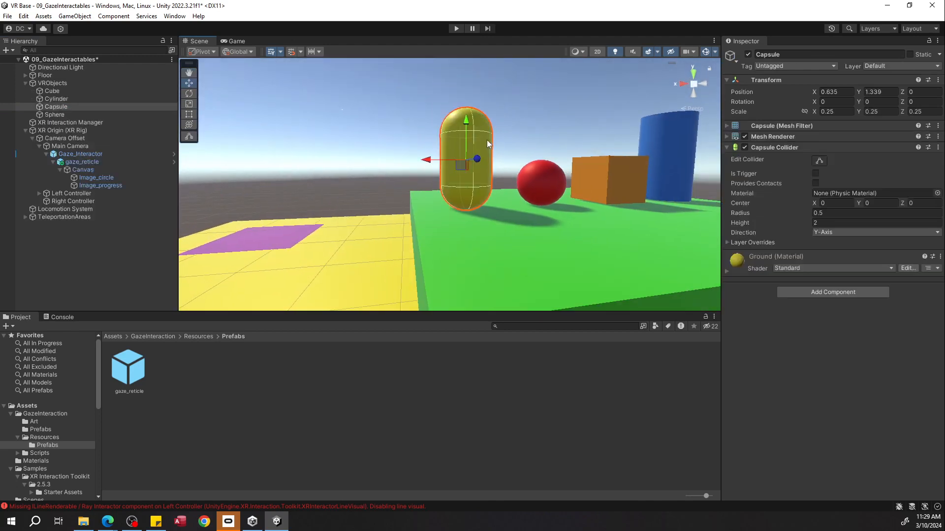
left_click(162, 338)
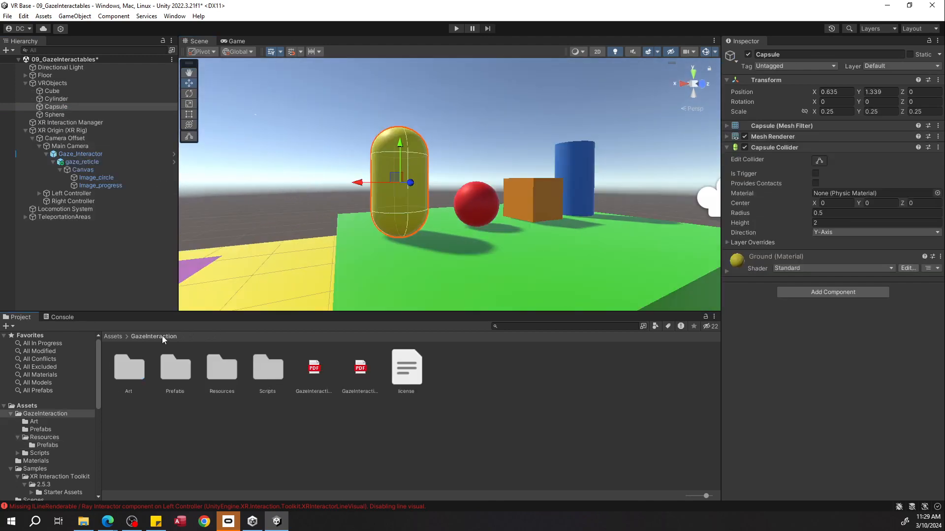
double_click(181, 376)
left_click(134, 376)
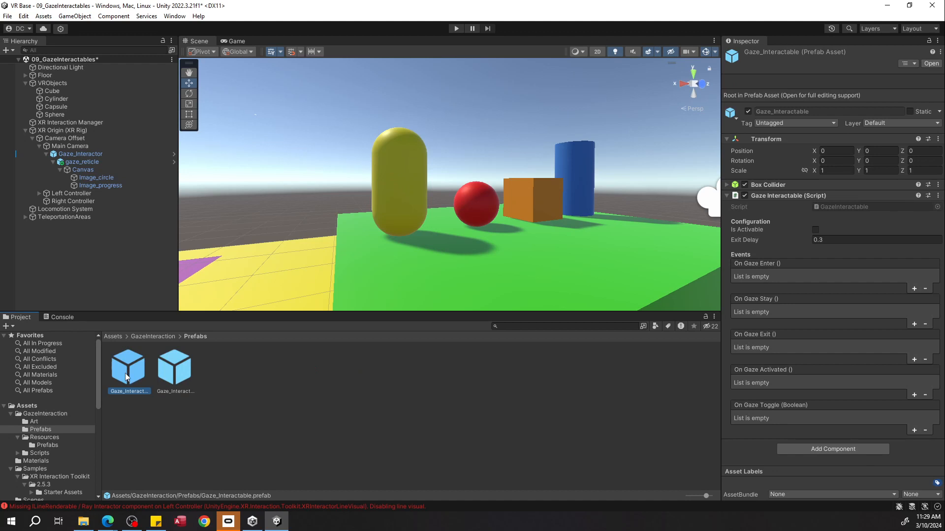
left_click_drag(126, 377, 61, 106)
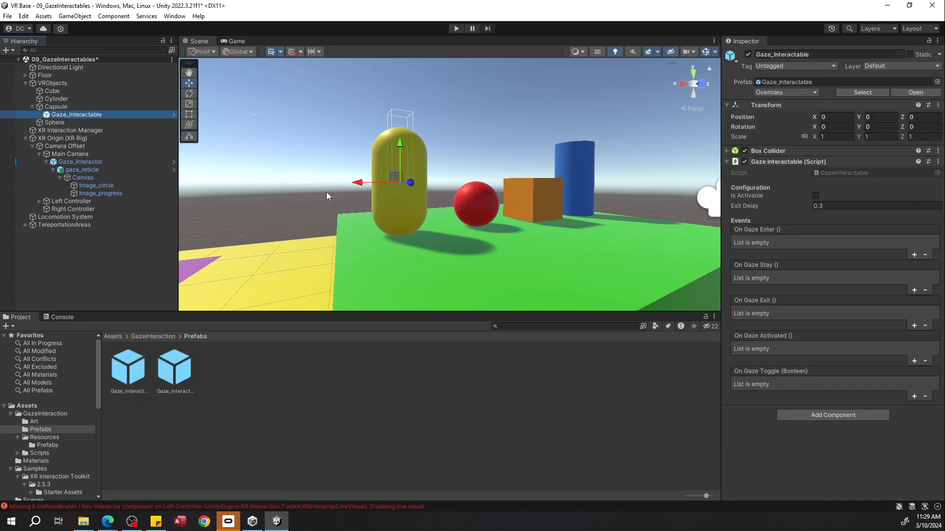
Step: Assign the GazeInteraction layer to the Capsule's Gaze_Interactable and enable Is Activable
left_click(864, 68)
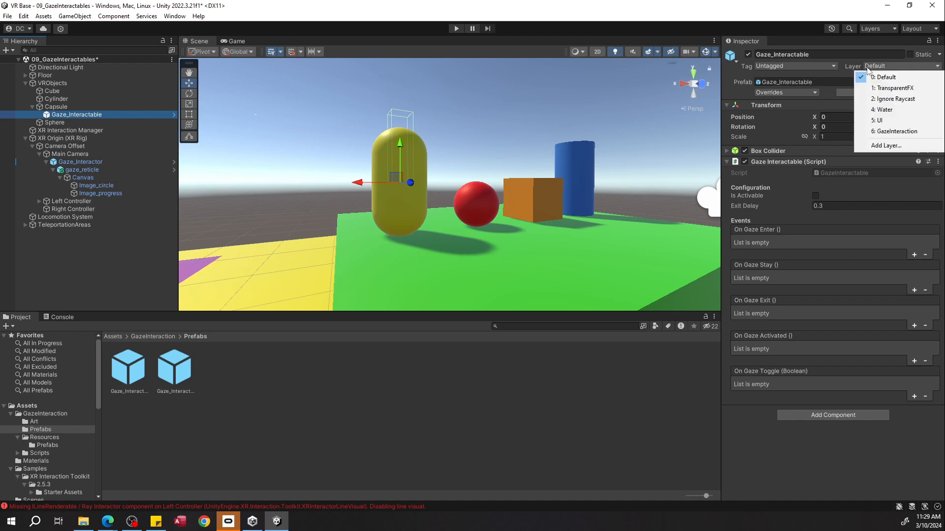
left_click(870, 127)
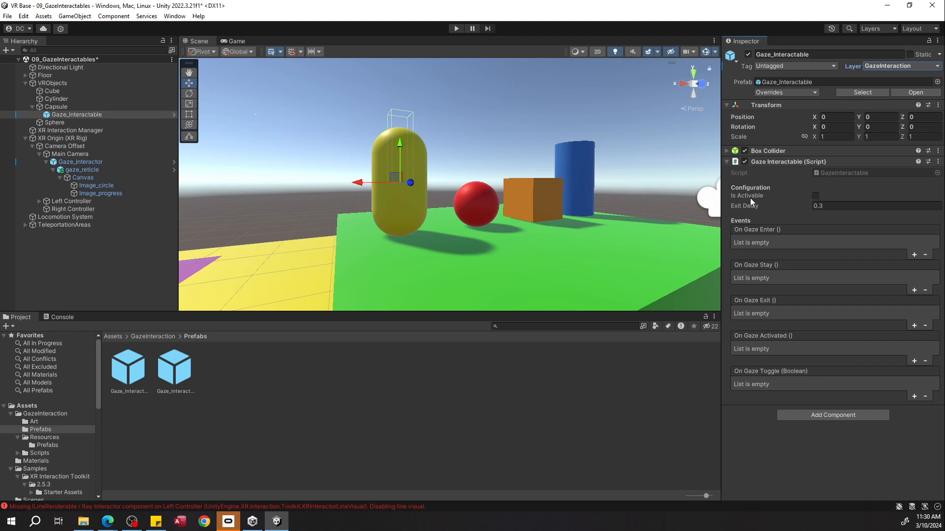
left_click(814, 196)
Step: Fit the Gaze_Interactable's Box Collider around the capsule with center Y 0.03 and size X 0.9, Y 2, Z 0.9
right_click_drag(427, 163, 594, 154)
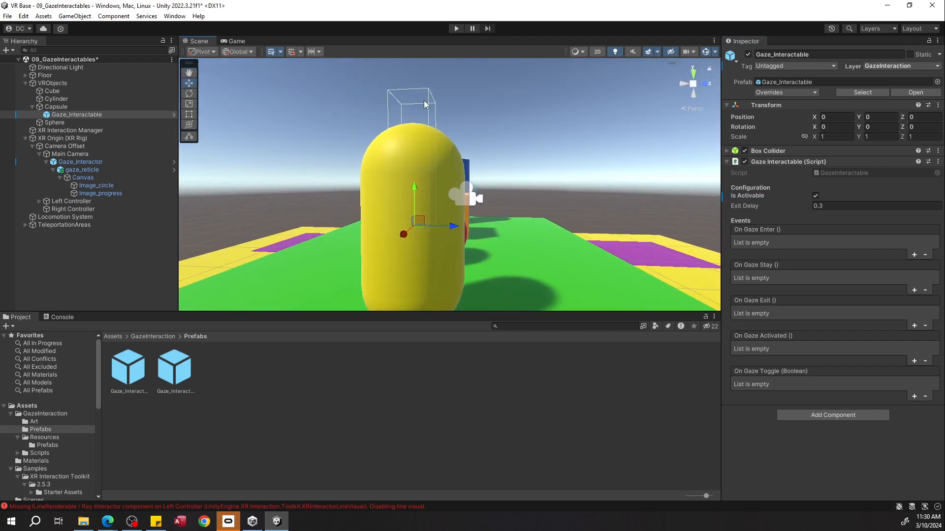
left_click(801, 152)
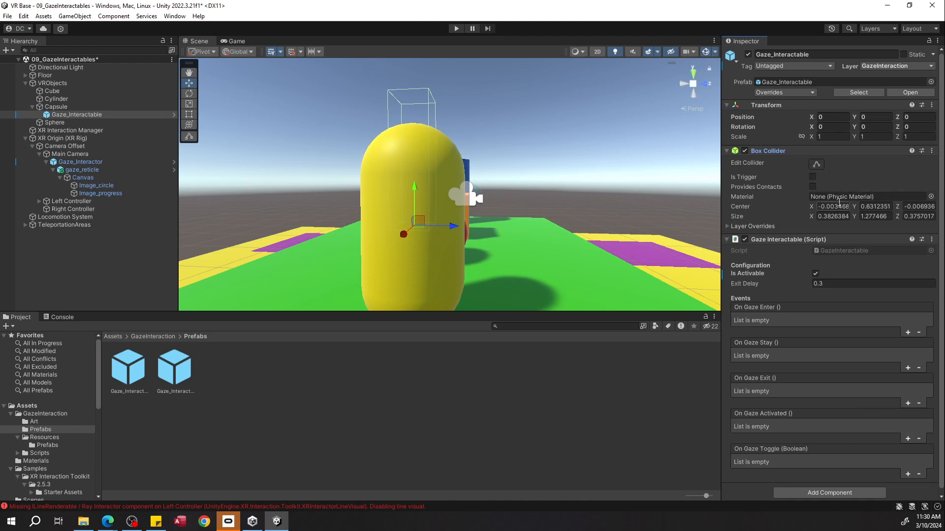
left_click(859, 207)
type("0.6")
left_click_drag(856, 207, 849, 209)
key("w")
right_click_drag(544, 194, 439, 192)
key("s")
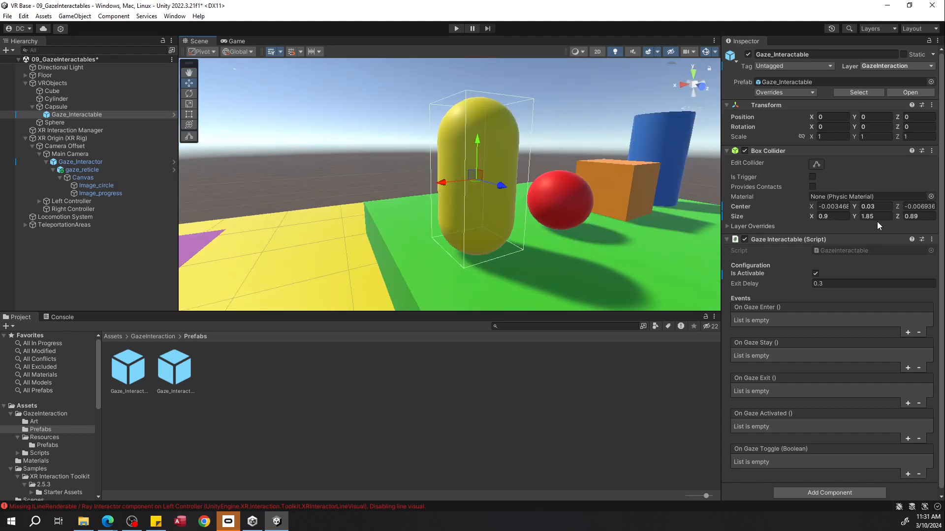
left_click(921, 217)
type("0.9")
left_click(880, 217)
type("2")
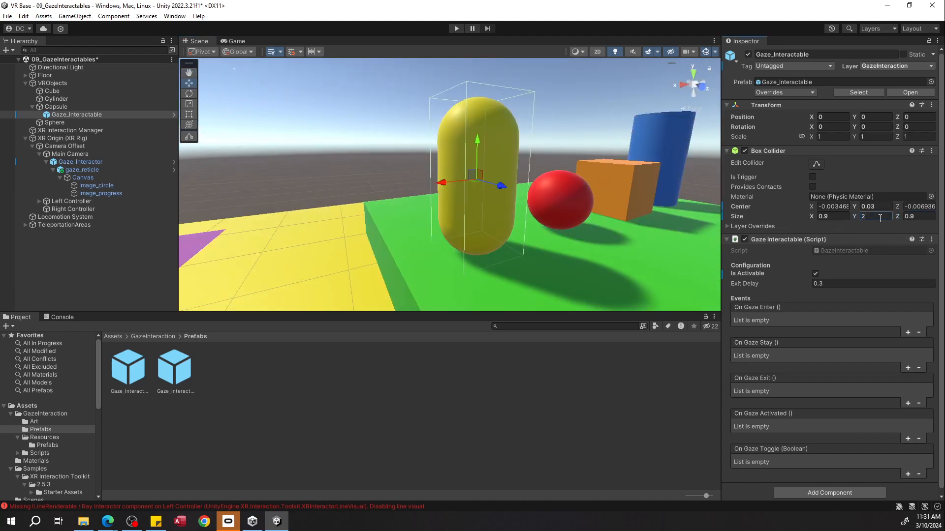
Step: Check the fitted collider on the capsule, run the scene to test the gaze interaction, and stop it
right_click_drag(540, 200, 451, 161)
key("s")
left_click(479, 171)
key("w")
key("s")
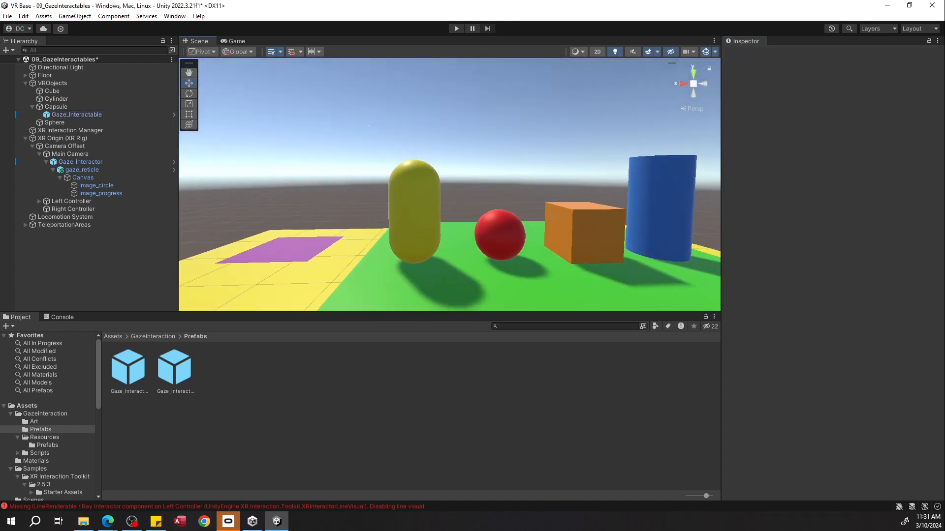
left_click(394, 206)
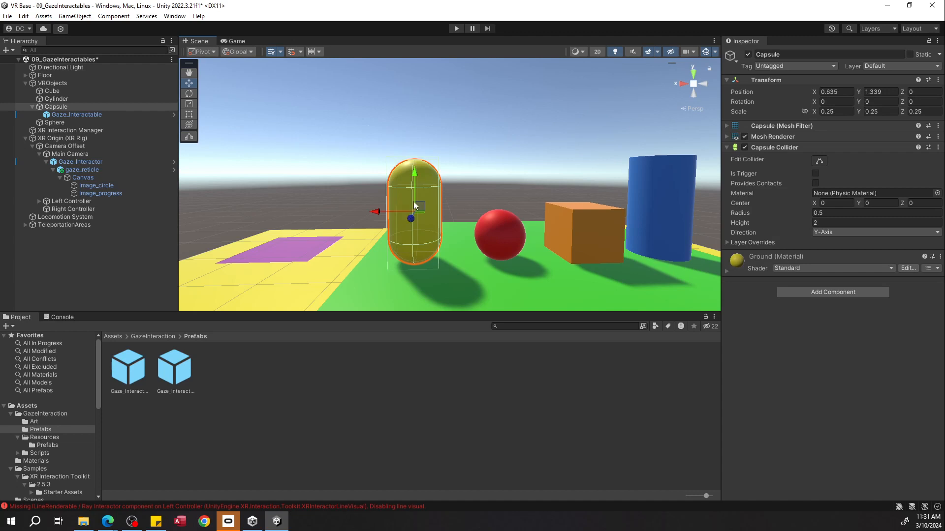
left_click(89, 115)
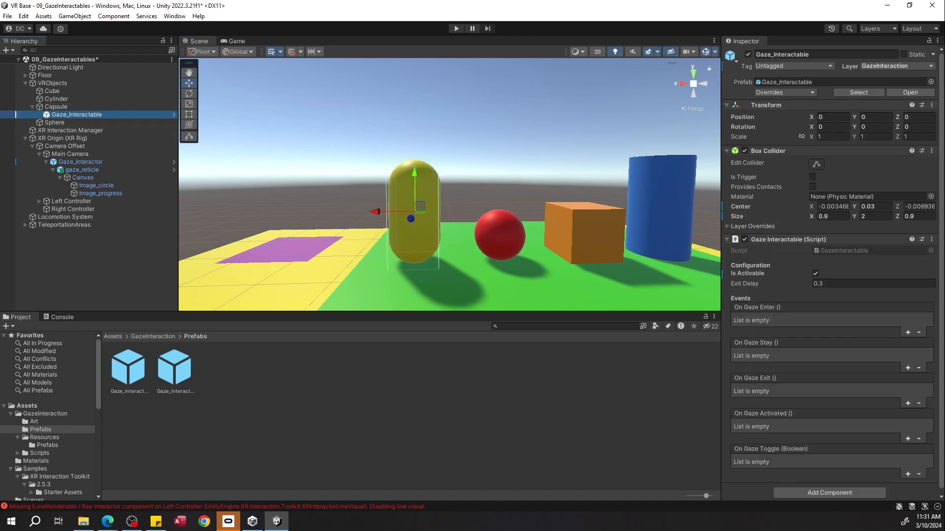
left_click(451, 30)
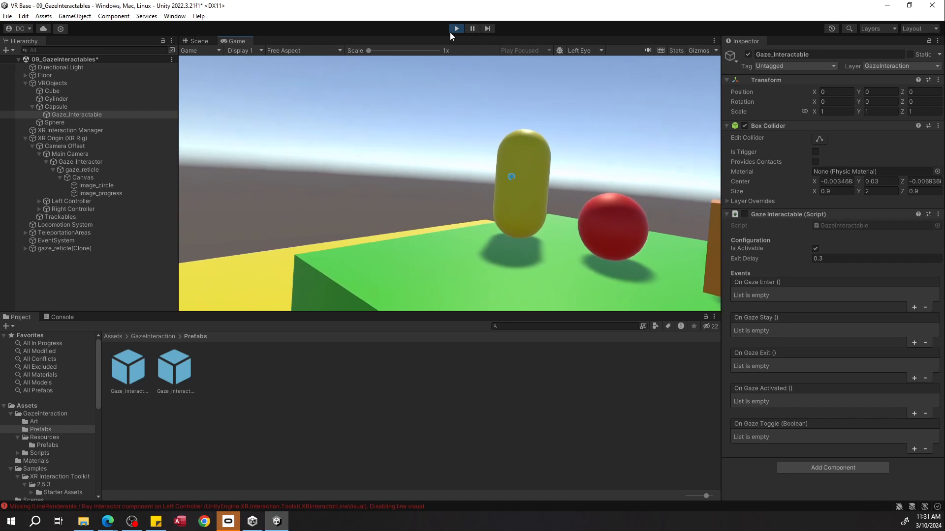
left_click(451, 30)
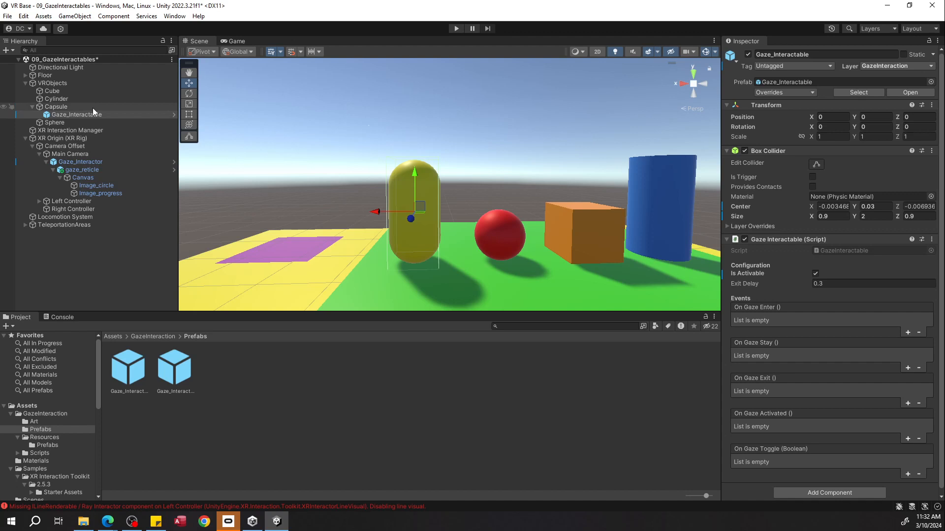
Step: Add an empty listener to the Capsule's Gaze_Interactable events On Gaze Enter, On Gaze Stay, On Gaze Exit and On Gaze Activated
left_click(103, 169)
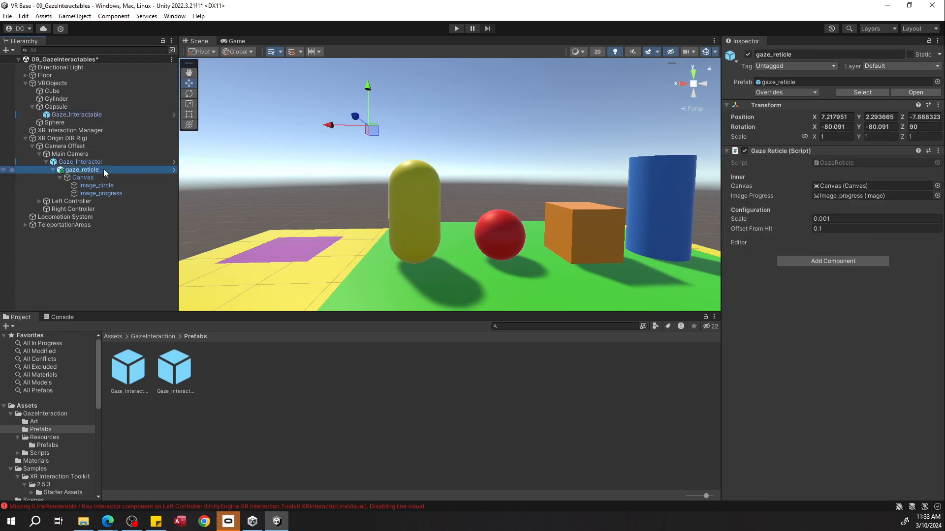
left_click(104, 176)
left_click(104, 162)
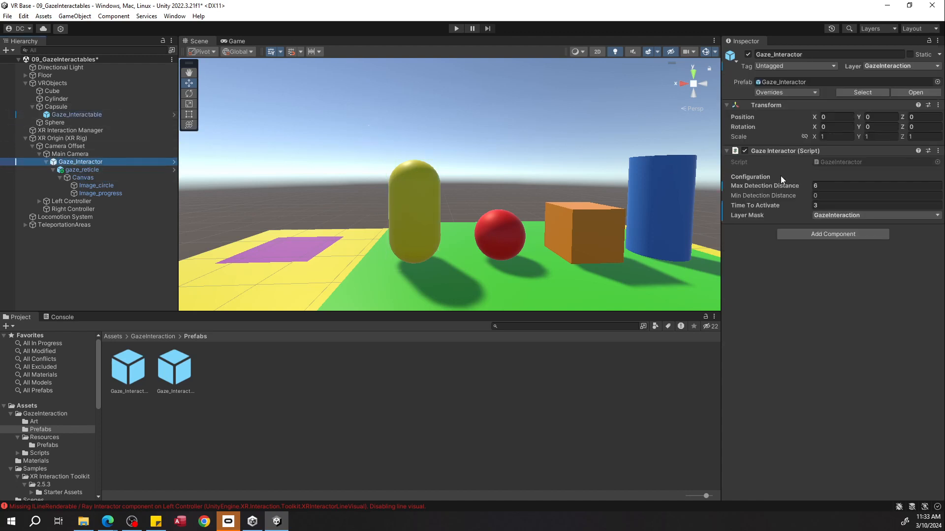
left_click(75, 115)
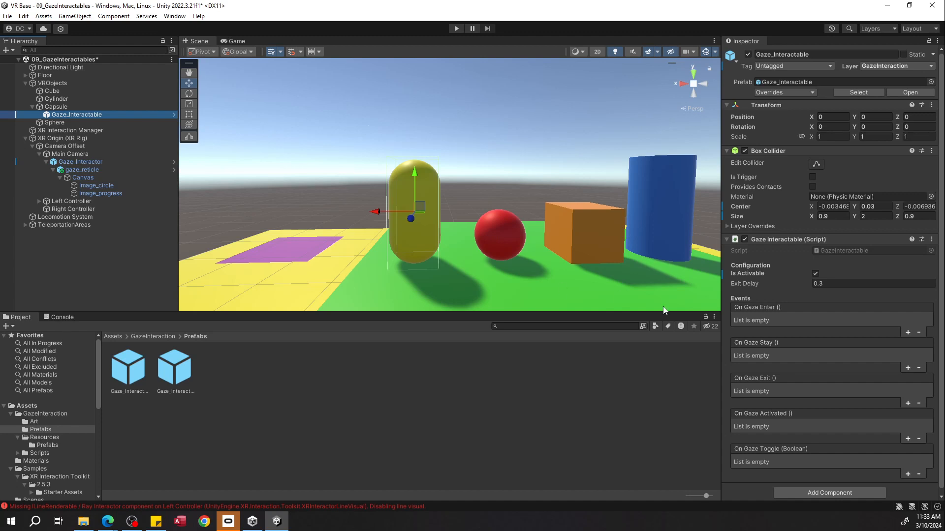
left_click(908, 333)
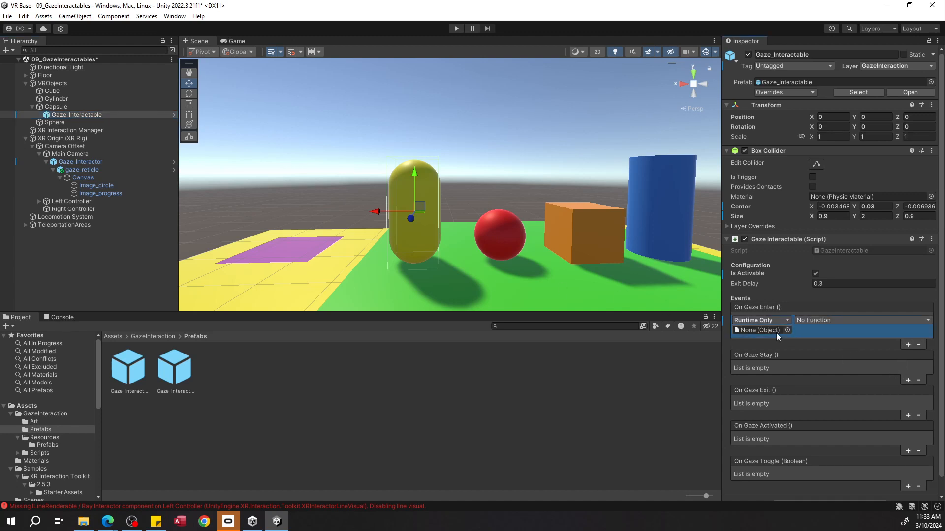
left_click(908, 380)
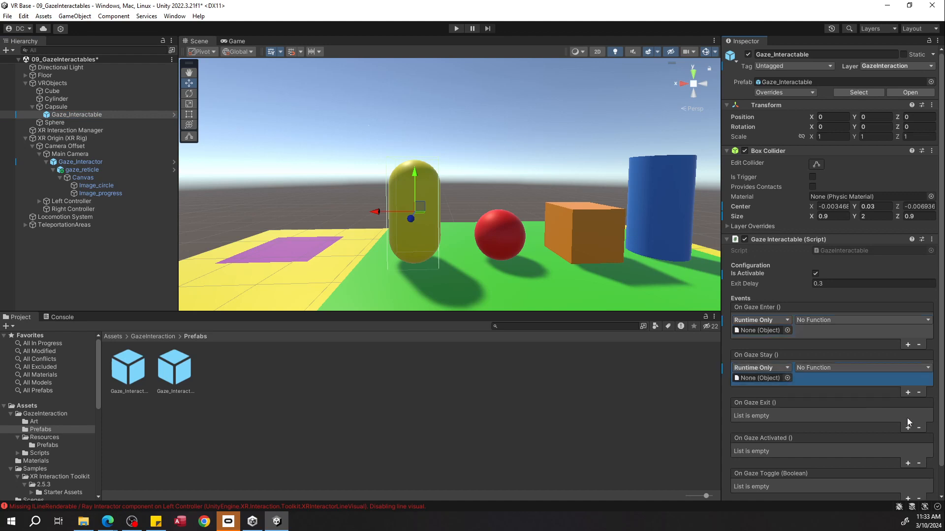
left_click(908, 427)
left_click(907, 474)
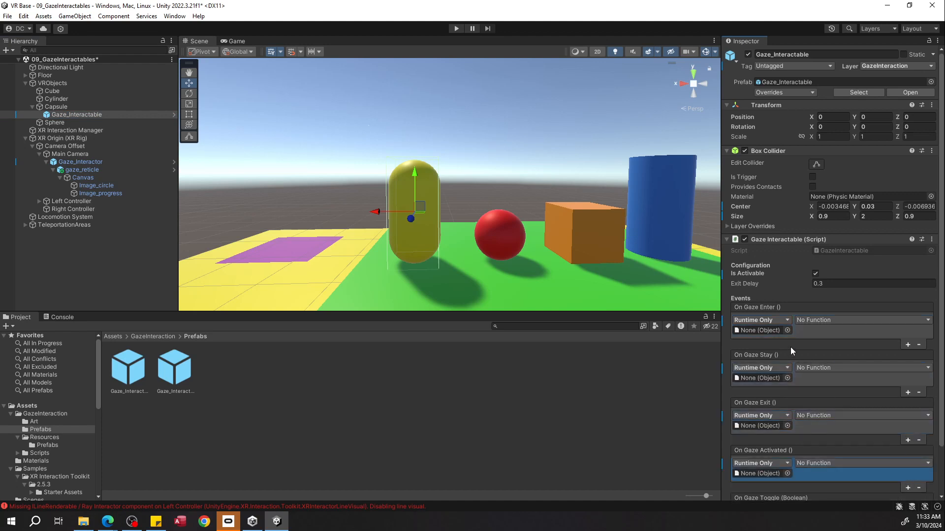
Step: Assign the Capsule as target object of the On Gaze Enter, Stay, Exit and Activated listeners
left_click(820, 332)
left_click(808, 321)
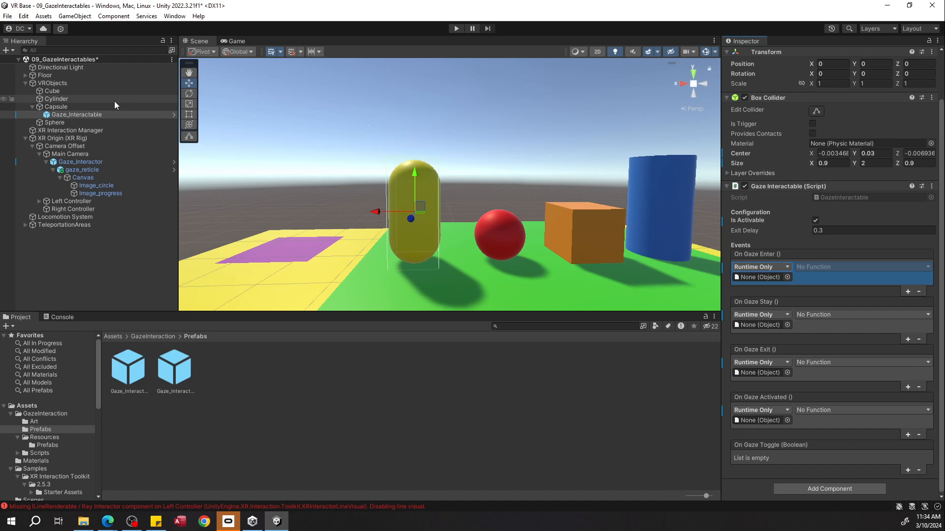
left_click(103, 106)
left_click_drag(81, 117, 766, 335)
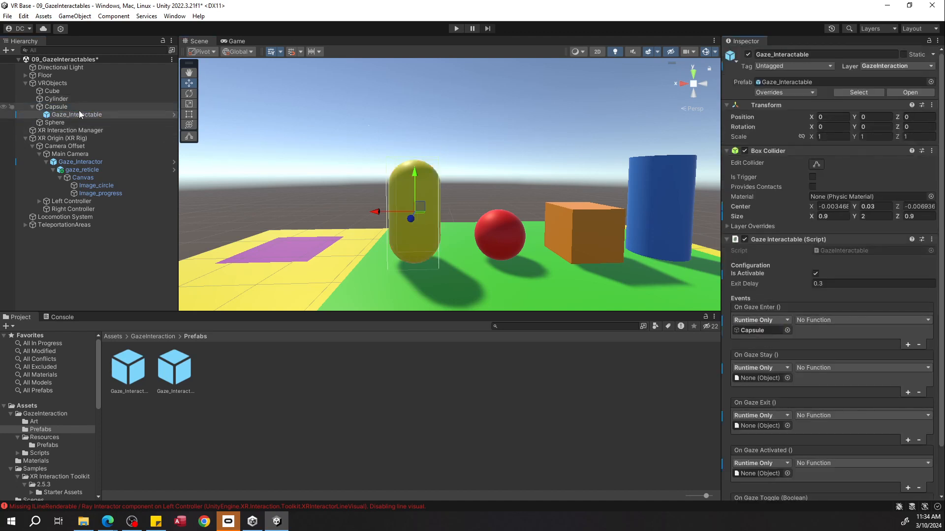
left_click_drag(78, 109, 756, 378)
left_click_drag(99, 105, 753, 431)
left_click_drag(74, 107, 749, 479)
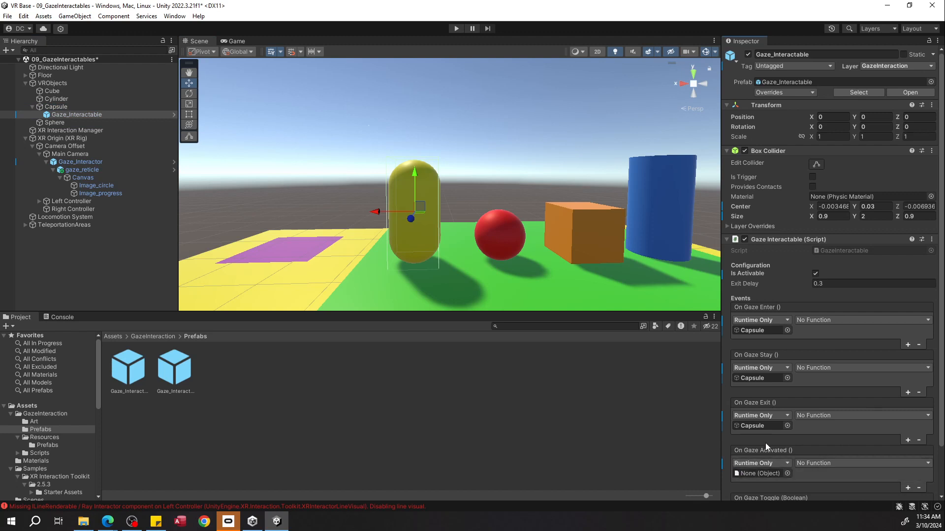
left_click_drag(92, 107, 746, 473)
scroll(787, 374, "down", 1)
Step: Set the function of the On Gaze Enter, Stay, Exit and Activated listeners to MeshRenderer.material
left_click(830, 294)
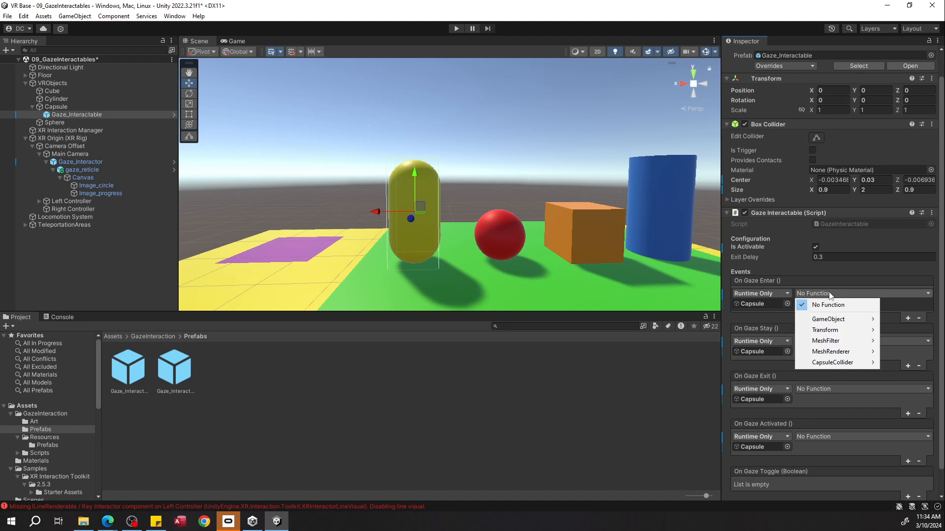
mouse_move(849, 352)
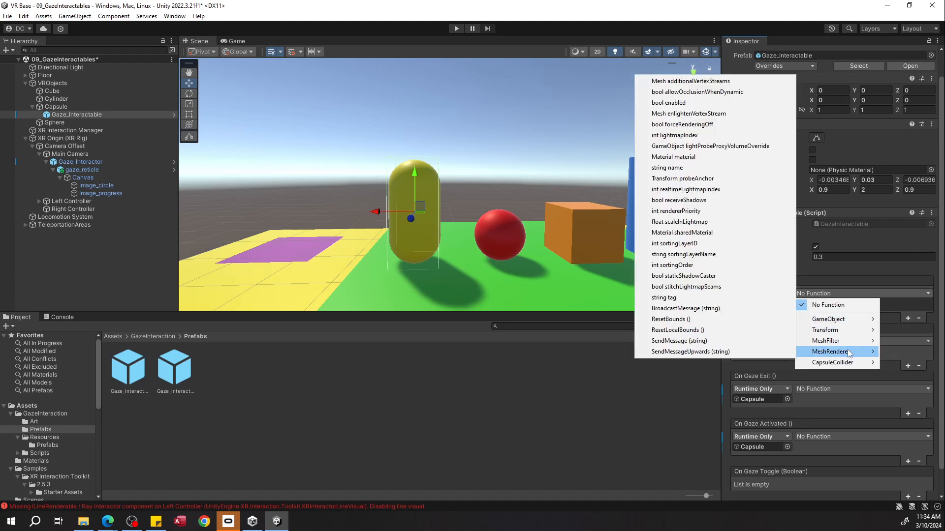
left_click(677, 159)
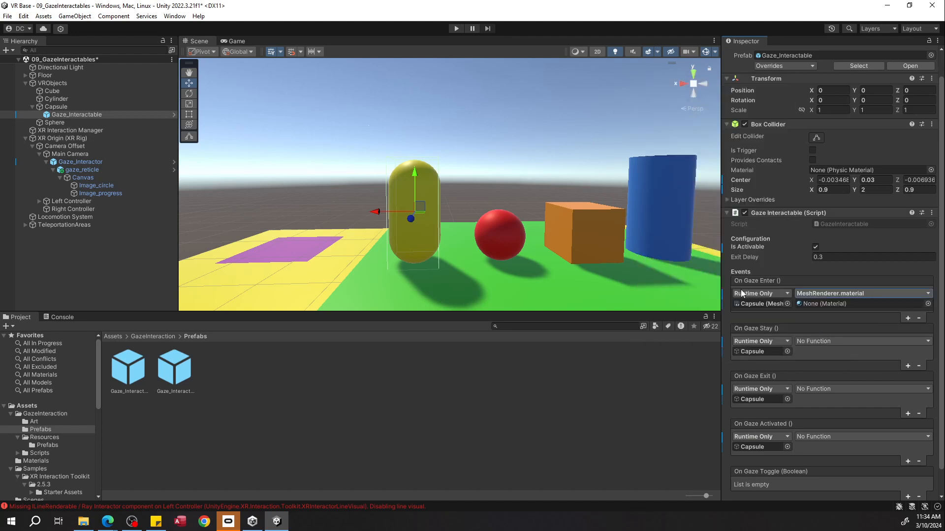
left_click(820, 344)
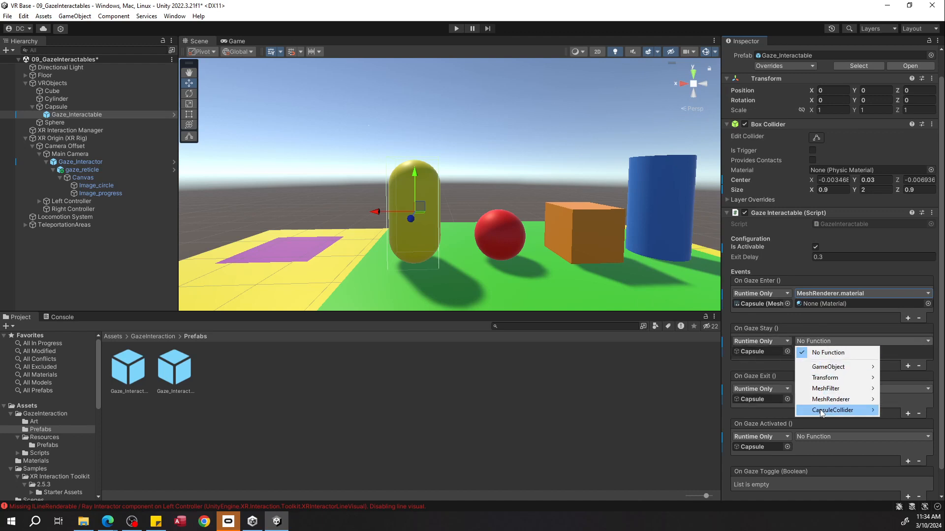
mouse_move(821, 400)
left_click(669, 206)
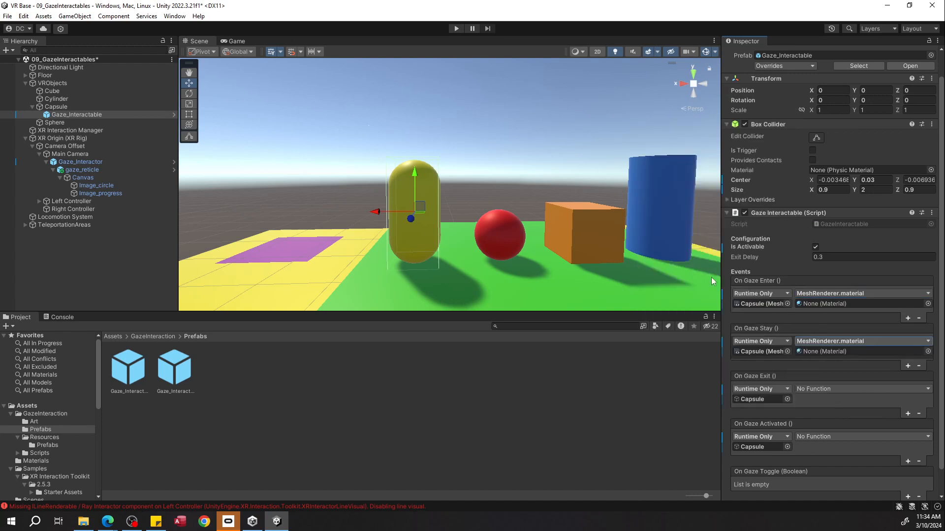
left_click(819, 389)
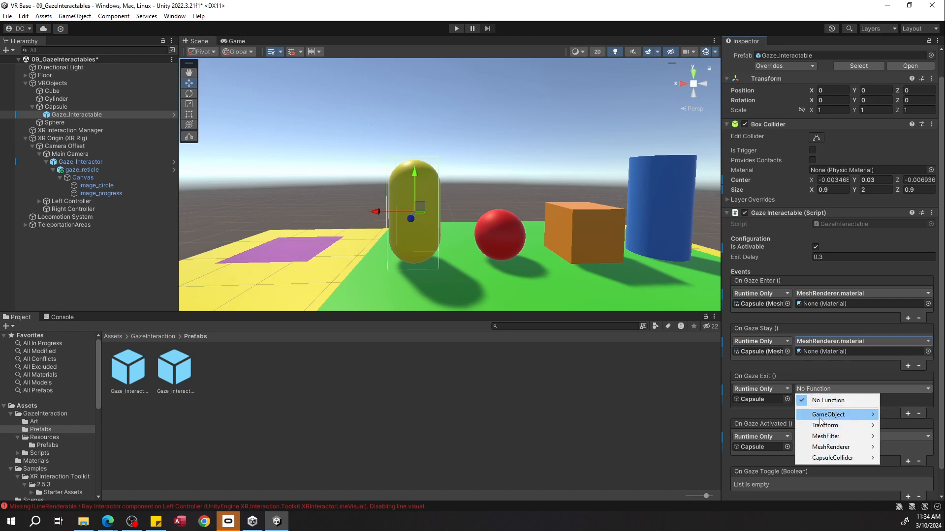
mouse_move(820, 418)
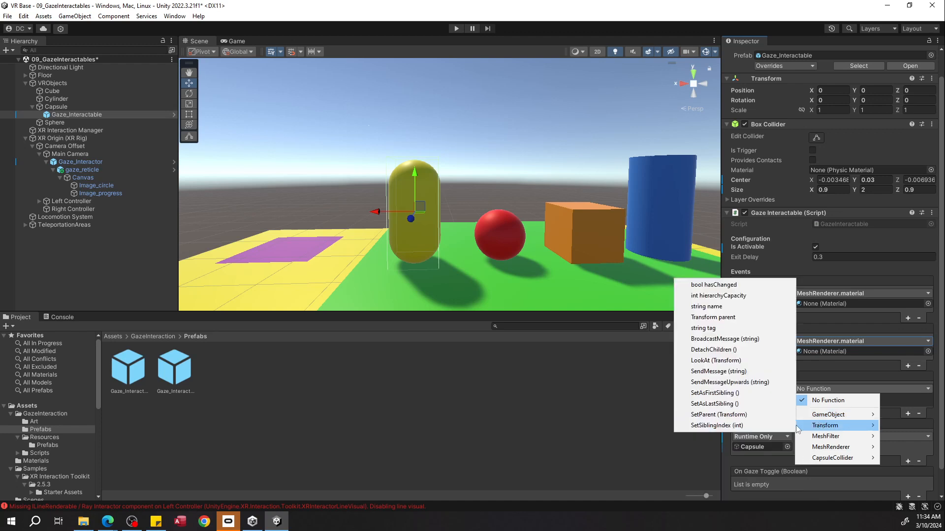
mouse_move(824, 445)
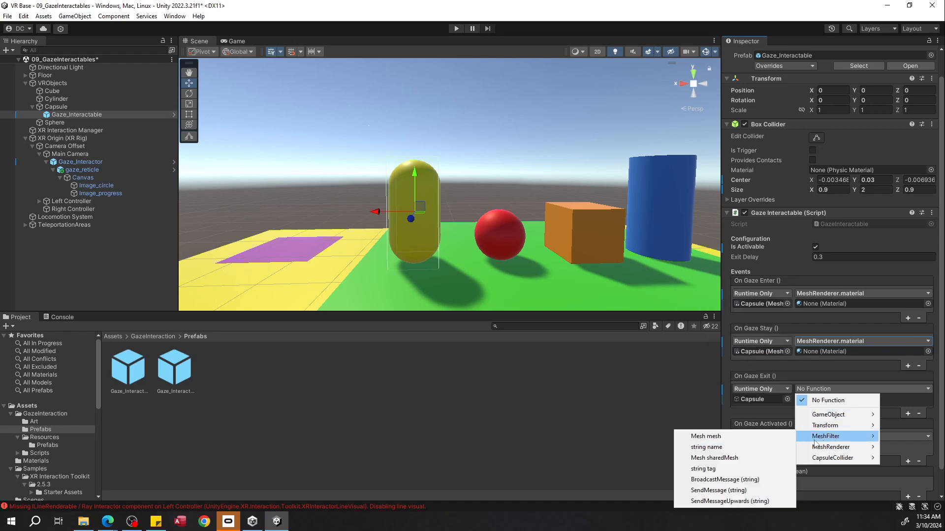
Step: Recolor the TableBase 1 material in the Materials folder cyan and assign it to the On Gaze Enter event
left_click(27, 406)
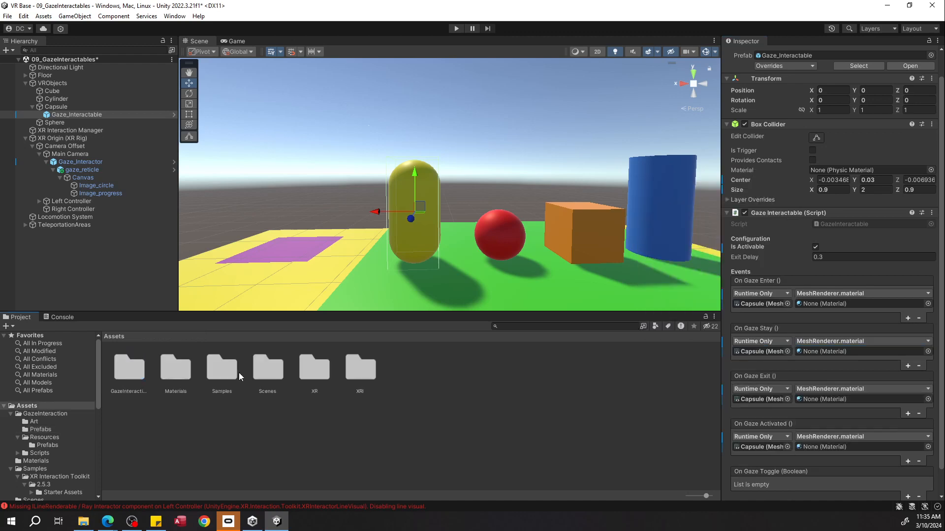
double_click(184, 373)
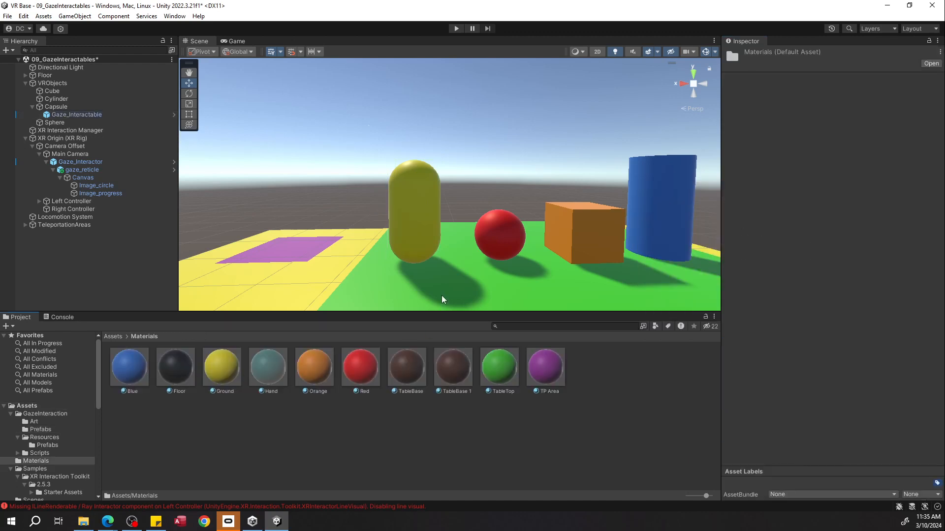
left_click(434, 242)
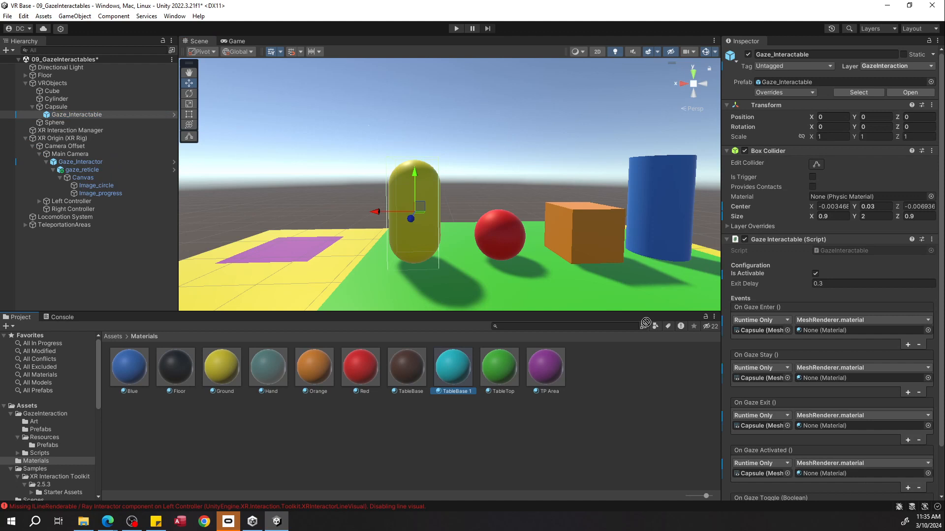
left_click_drag(453, 366, 809, 330)
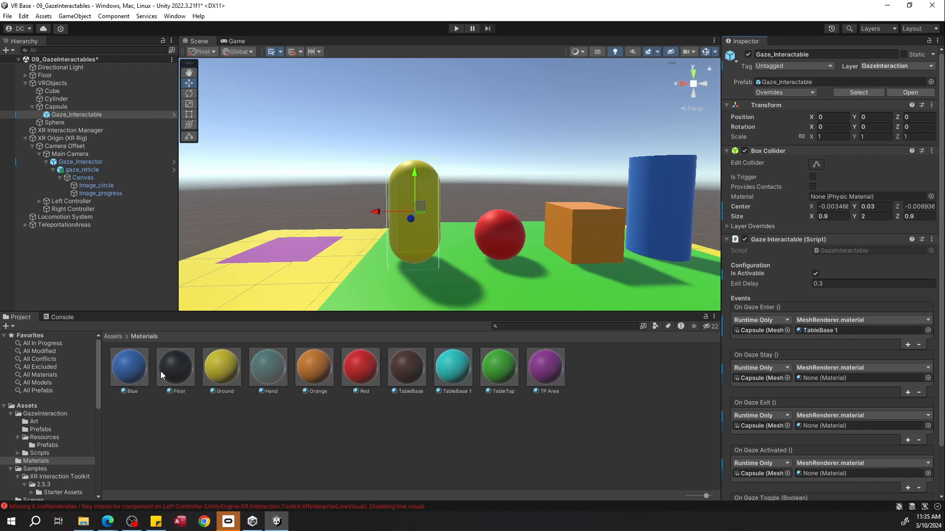
Step: Assign the Floor material to the On Gaze Stay event and the TP Area material to On Gaze Exit
left_click_drag(169, 372, 231, 347)
left_click_drag(819, 387, 824, 380)
left_click_drag(546, 372, 822, 427)
Step: Create a pink material named Active and assign it to the On Gaze Activated event
right_click(323, 414)
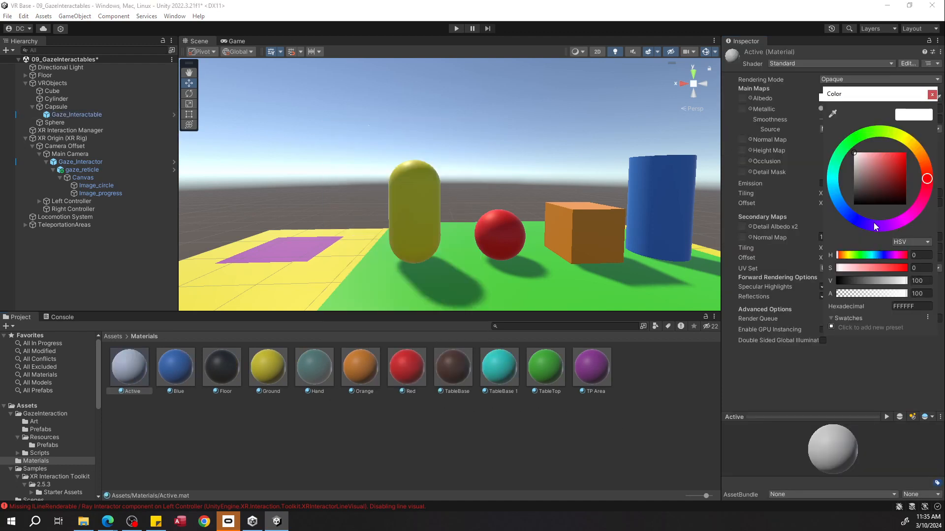
mouse_move(873, 222)
left_mouse_down()
mouse_move(865, 225)
mouse_move(889, 226)
left_mouse_up()
left_click(890, 156)
left_click_drag(890, 156, 875, 143)
left_click_drag(129, 367, 815, 476)
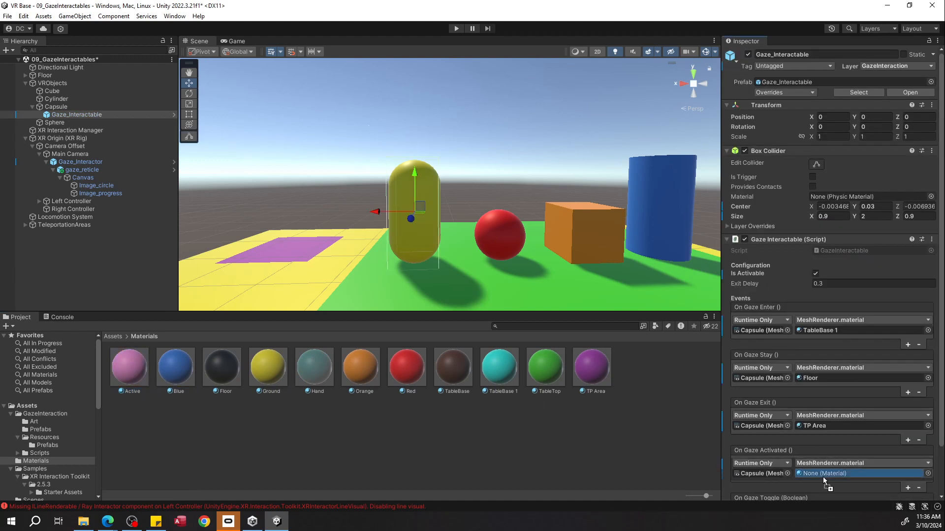
Step: Run the scene to test the capsule's material changes under gaze, and stop it
left_click(557, 458)
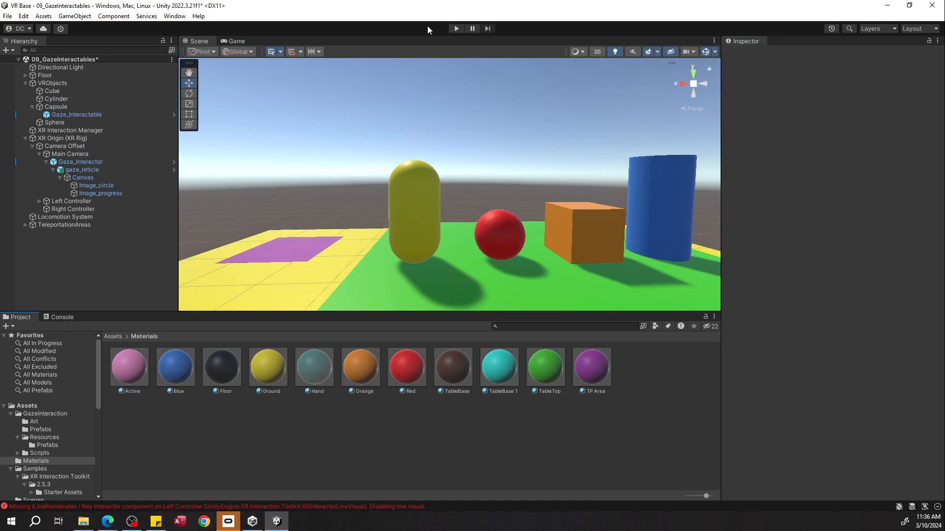
left_click(457, 29)
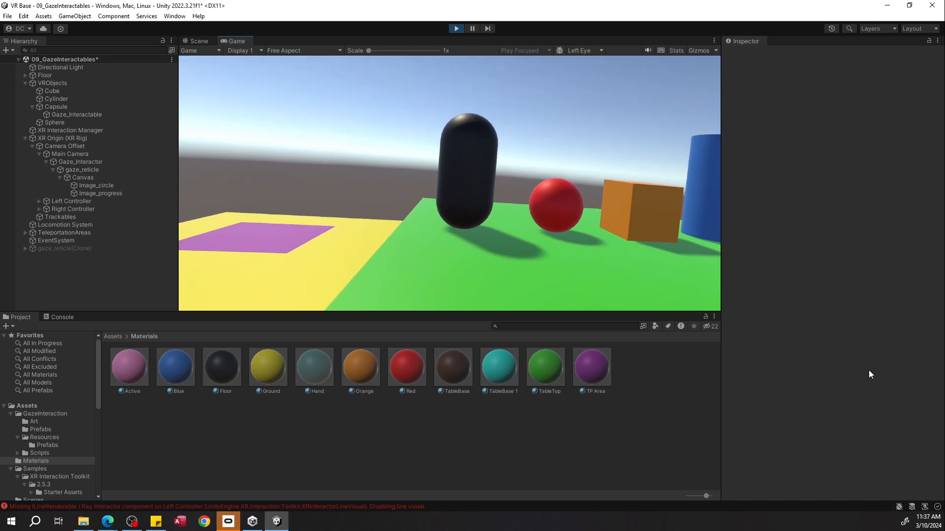
key("ctrl+p")
Step: Set the material of the Gaze_Interactable's On Gaze Exit event to Ground
left_click(80, 116)
scroll(804, 353, "down", 3)
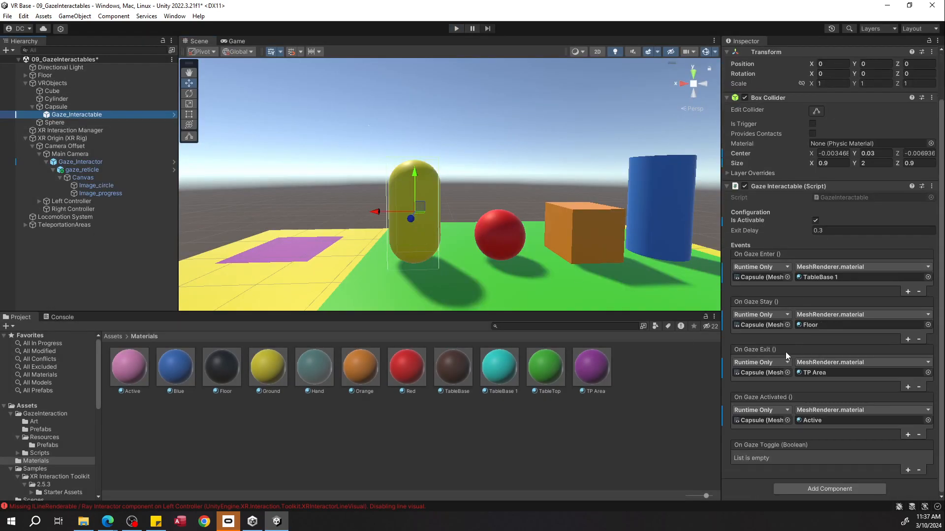
left_click_drag(273, 379, 839, 376)
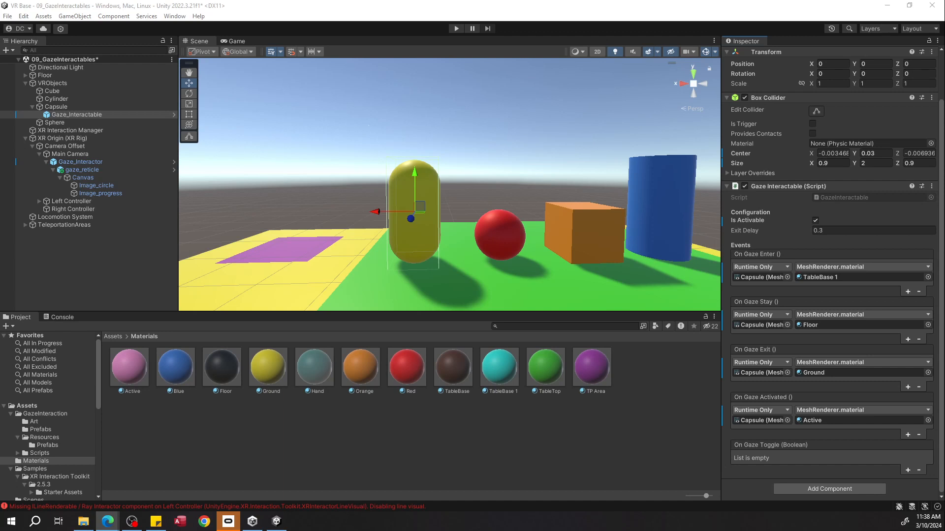
Step: Save the current scene and duplicate the 09_GazeInteractables asset in the Scenes folder
left_click(114, 336)
double_click(266, 371)
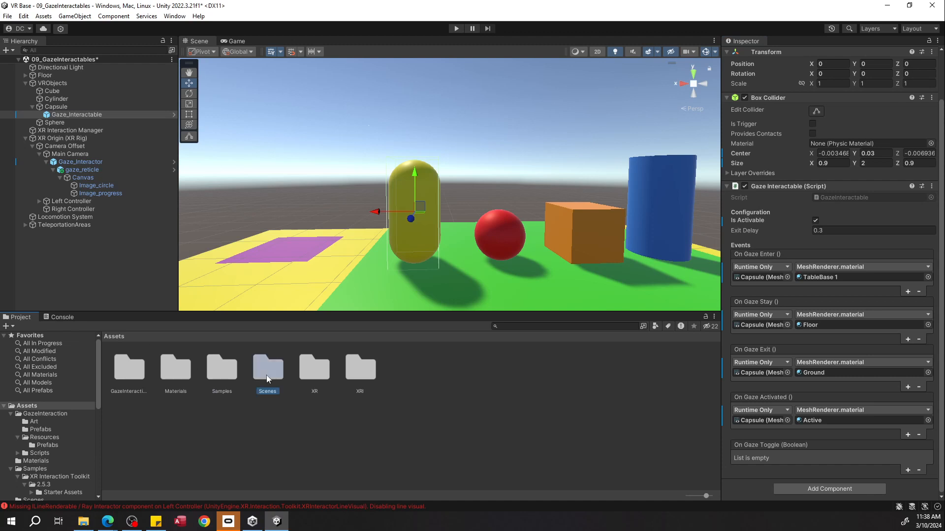
left_click(492, 377)
key("ctrl+s")
key("ctrl+d")
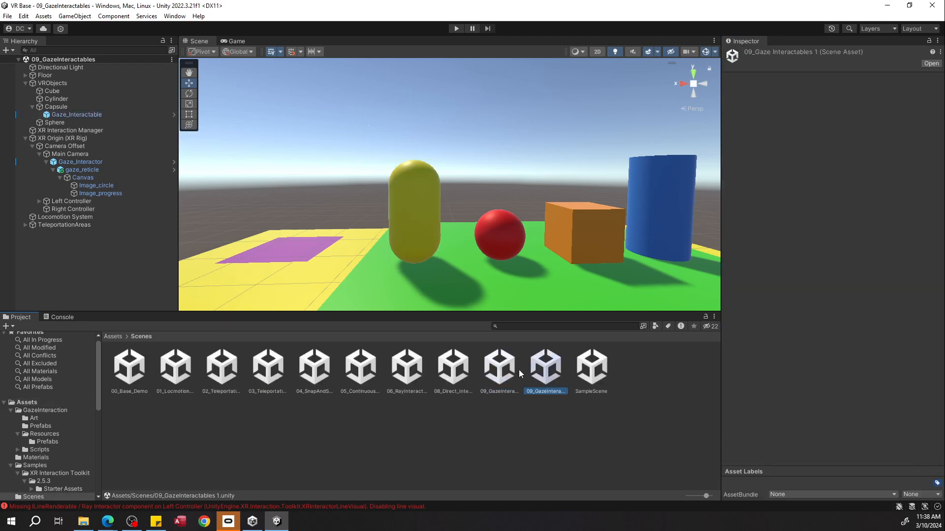
Step: Rename the duplicated scene 10_MultipleObjectInteractables and open it
right_click(539, 375)
left_click(574, 124)
type("10_MultipleObjectInteractables")
key("Return")
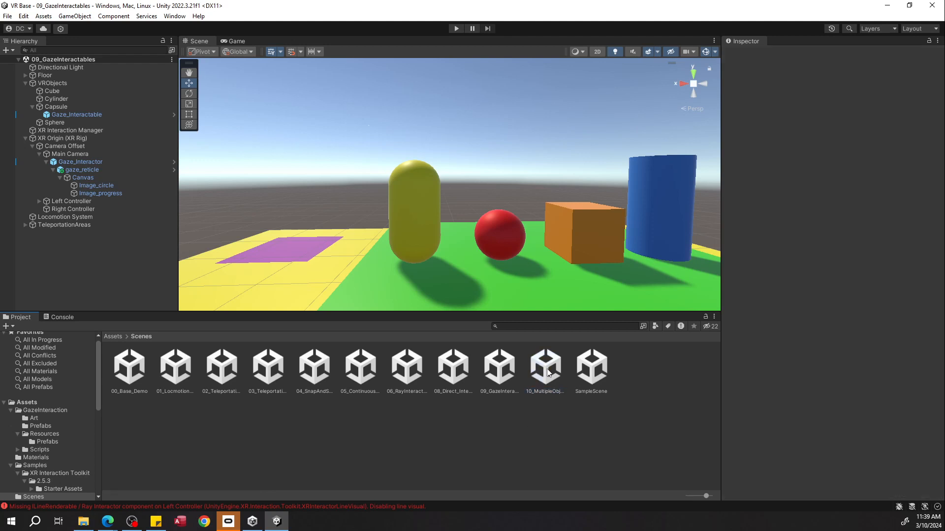
double_click(545, 366)
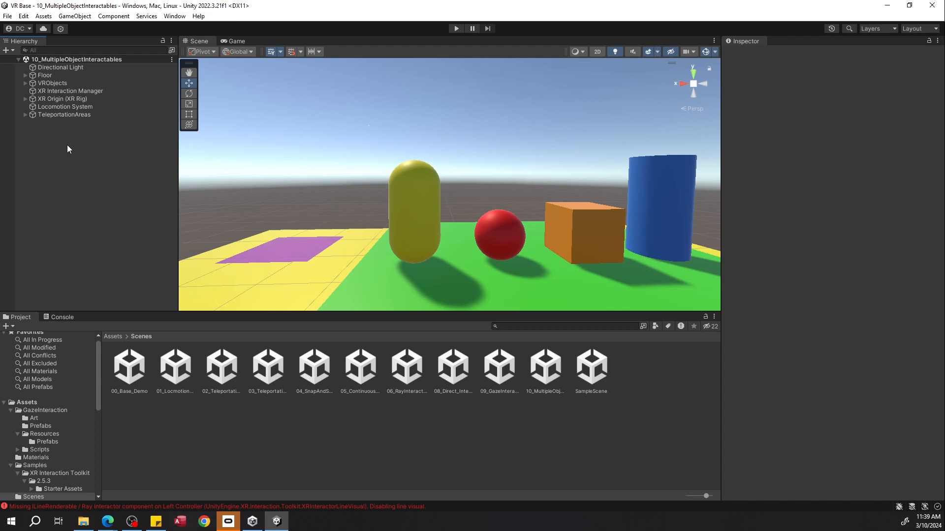
left_click(555, 361)
Step: Rename the Cube under VRObjects as Cube-Grab
left_click_drag(601, 216, 334, 219, "alt")
left_click(334, 218)
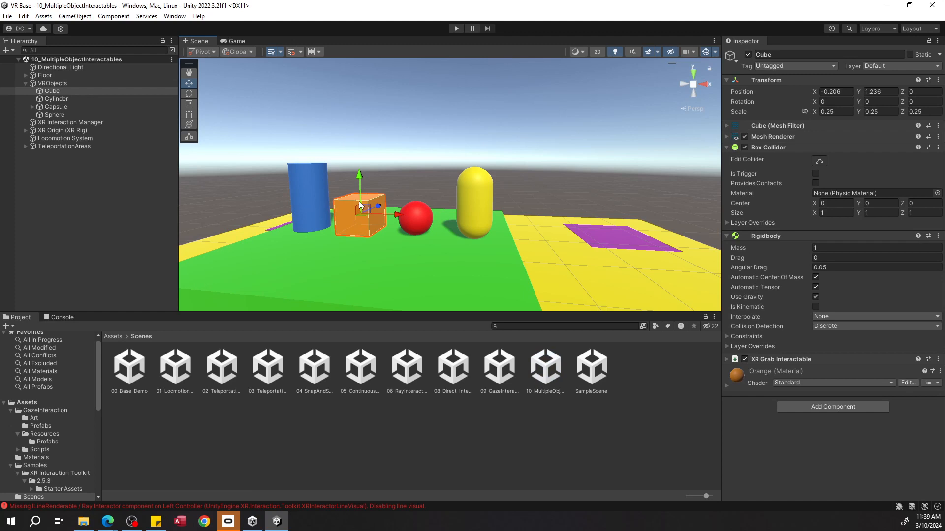
right_click(93, 92)
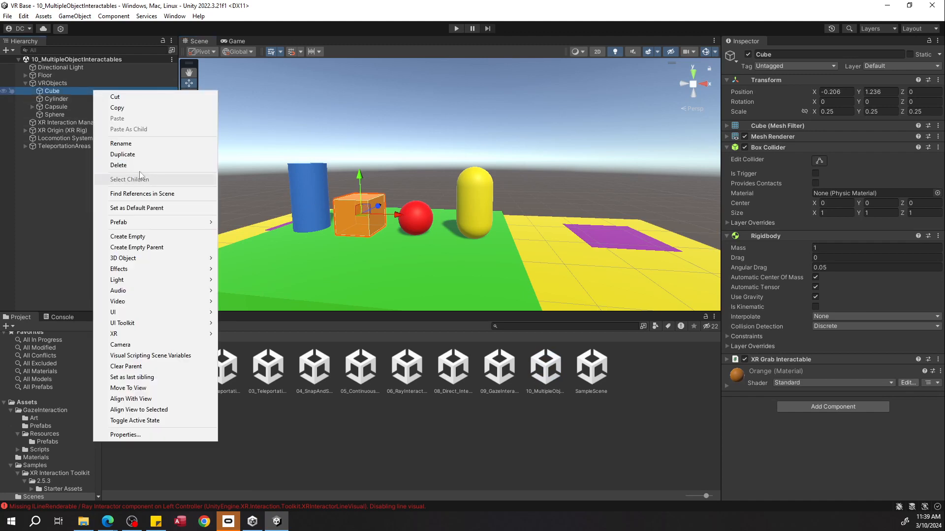
left_click(139, 145)
key("End")
type("-Grab")
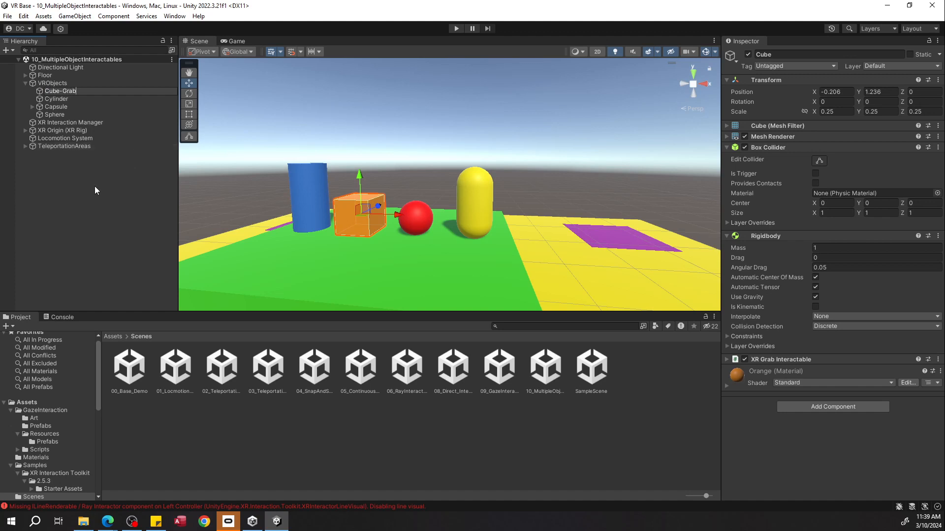
left_click(94, 186)
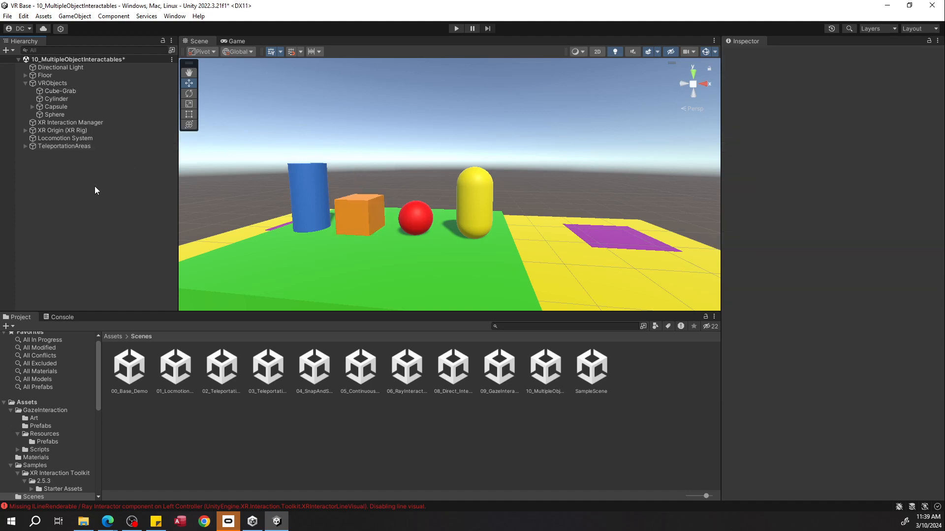
Step: Rename the Sphere under VRObjects as Sphere-Multi
left_click(78, 116)
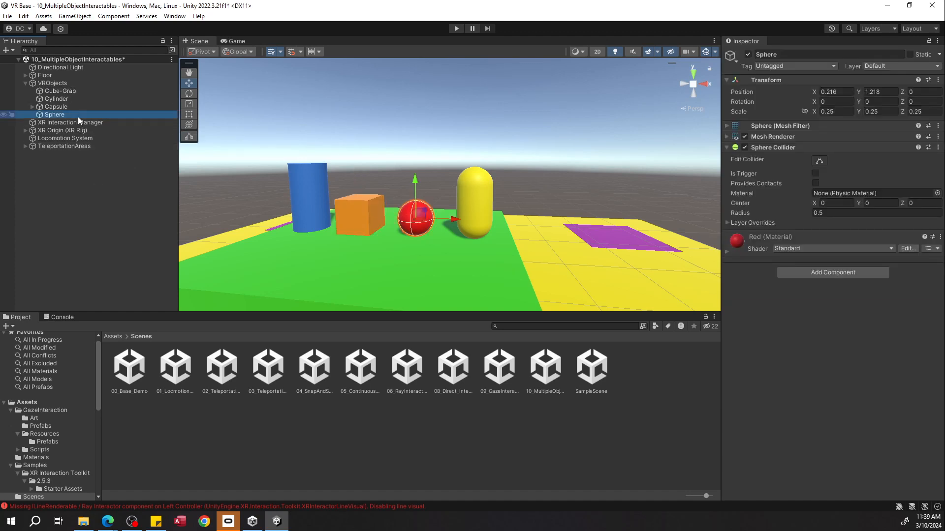
right_click(78, 117)
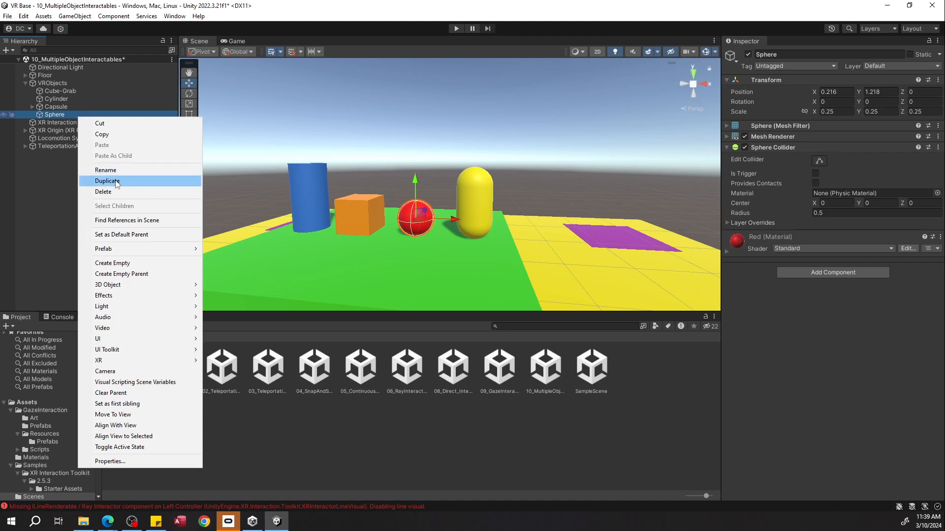
left_click(104, 170)
type("SH")
key("BackSpace")
type("ph")
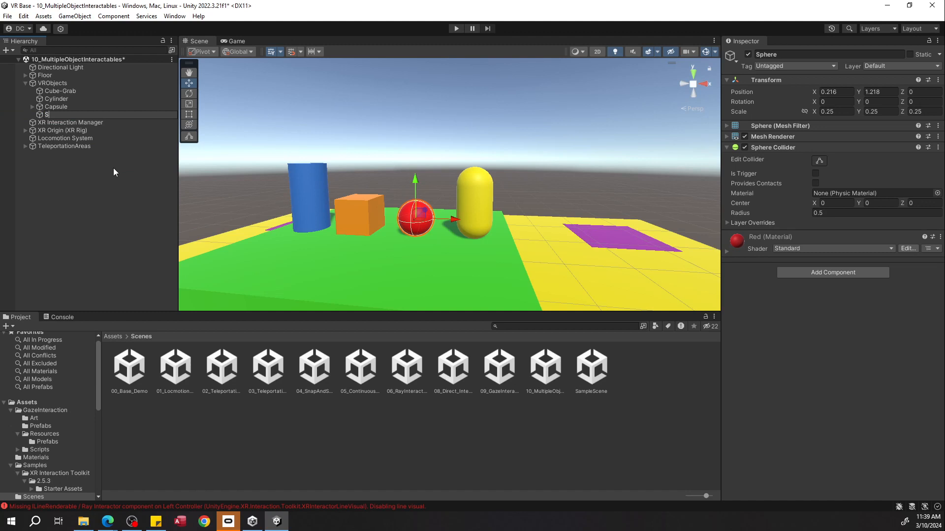
type("ere-Multi")
left_click(113, 169)
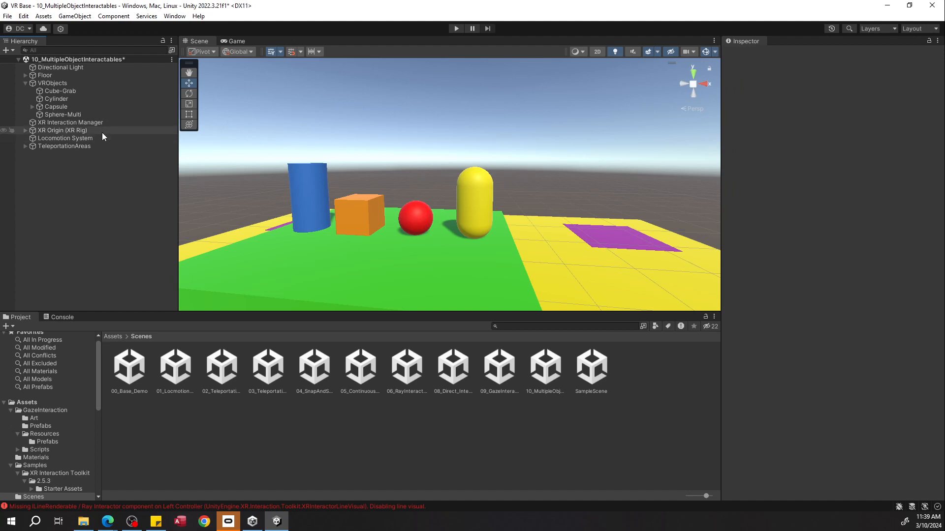
Step: Rename the Cylinder under VRObjects as Cylinder-Multi
left_click(81, 100)
right_click(81, 102)
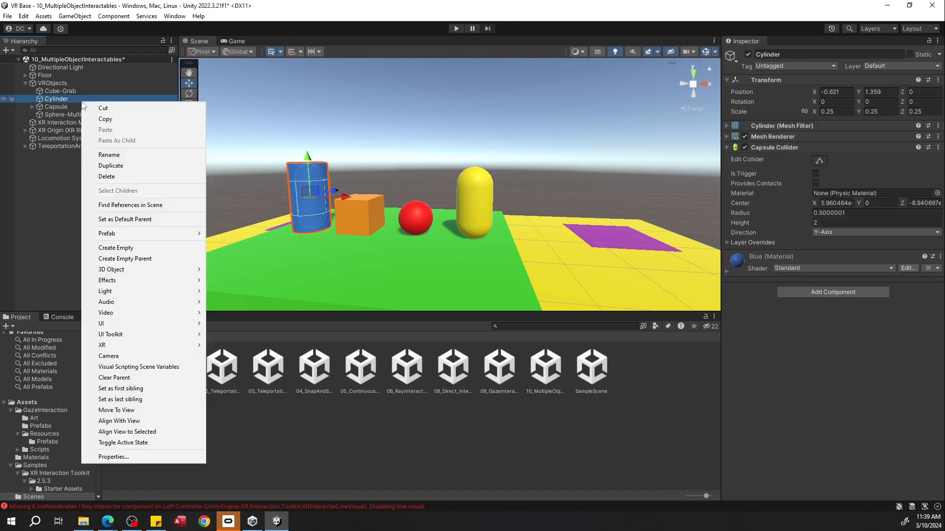
left_click(104, 154)
key("Right")
type("-")
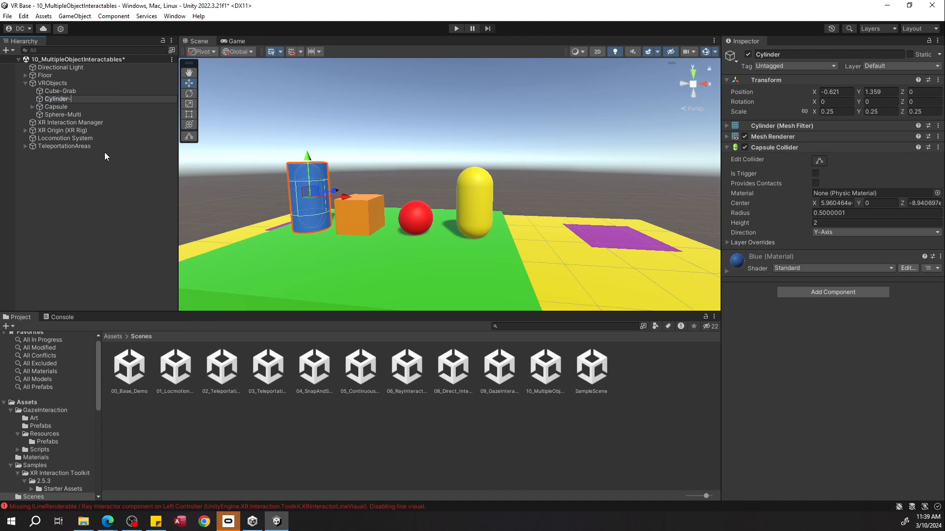
type("Multi")
key("Return")
left_click(96, 215)
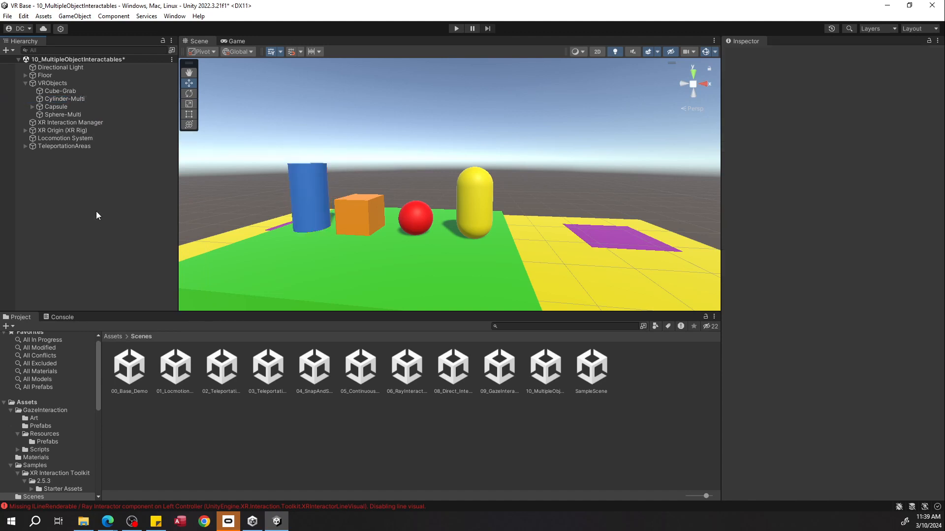
Step: Add the Gaze Interactable and XR Grab Interactable components to both Cylinder-Multi and Sphere-Multi
left_click(75, 98)
left_click(73, 114, "shift")
left_click(73, 114)
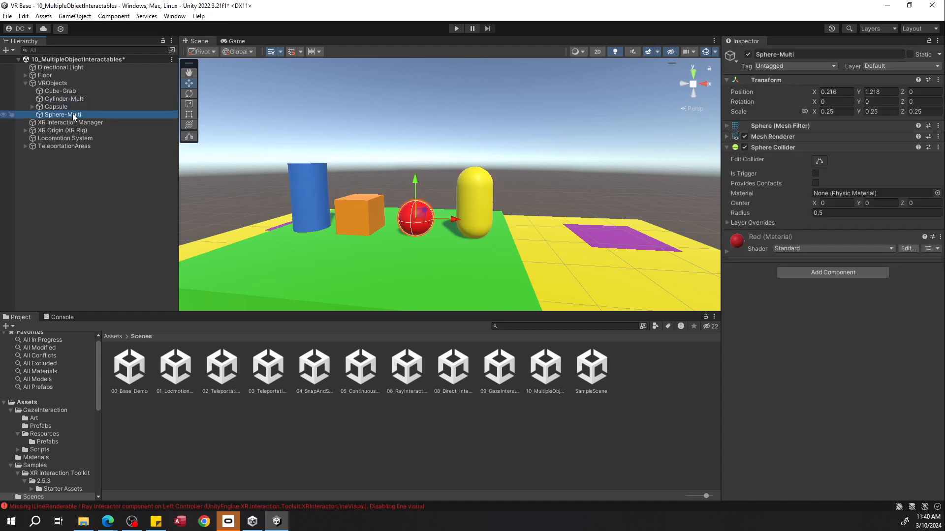
left_click(78, 101, "ctrl")
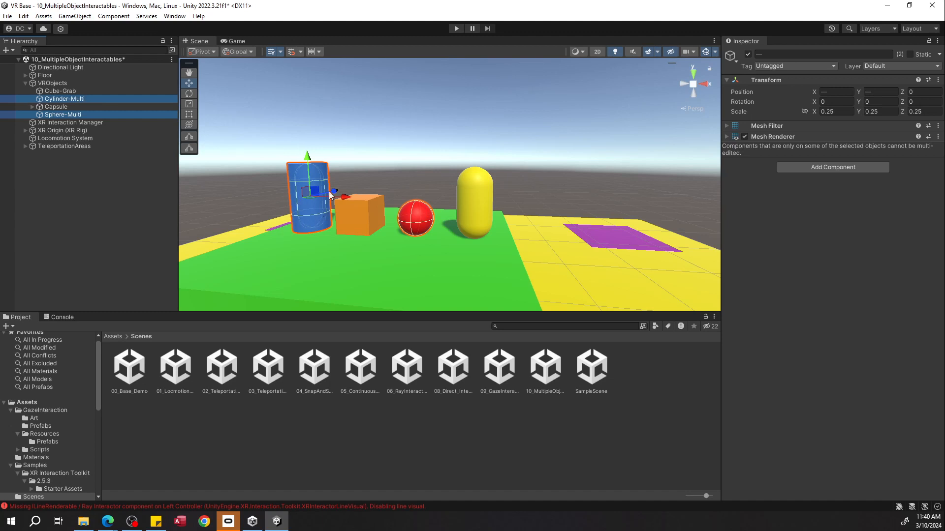
left_click(854, 166)
type("gaze")
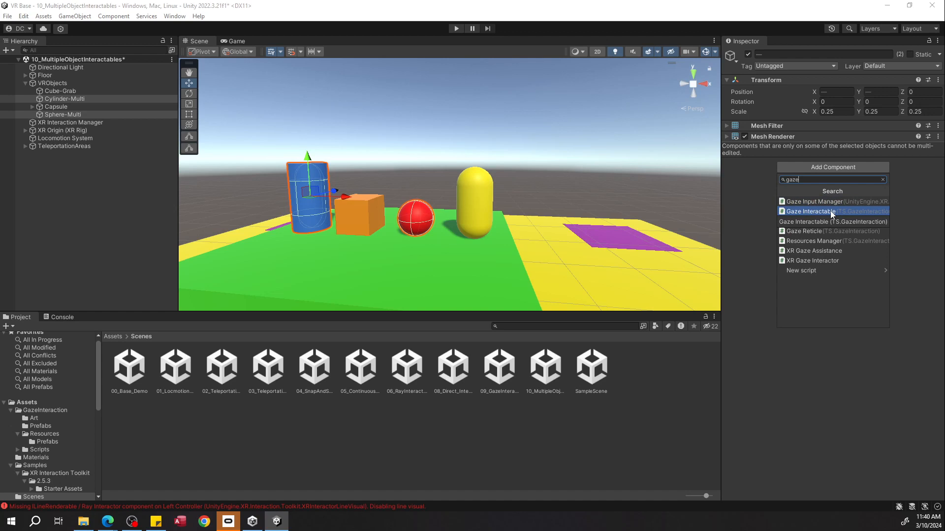
left_click(831, 211)
left_click(829, 184)
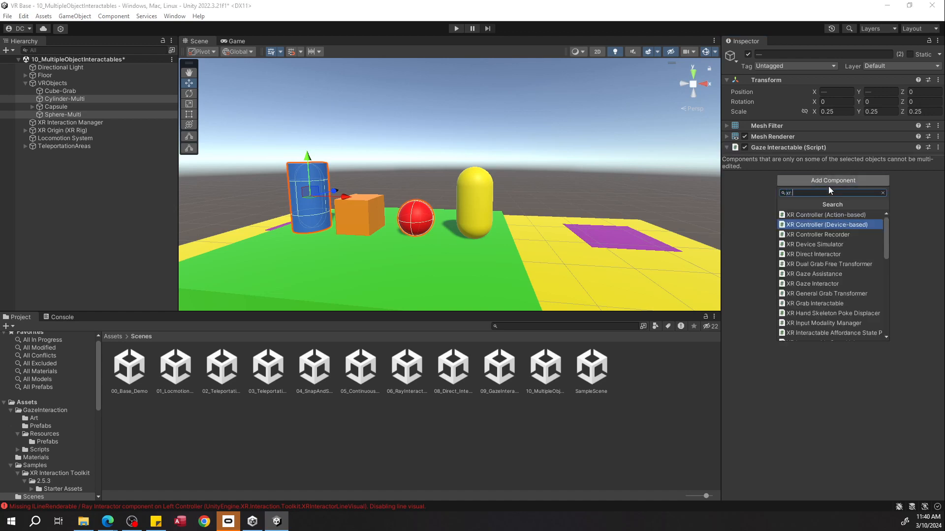
left_click(814, 226)
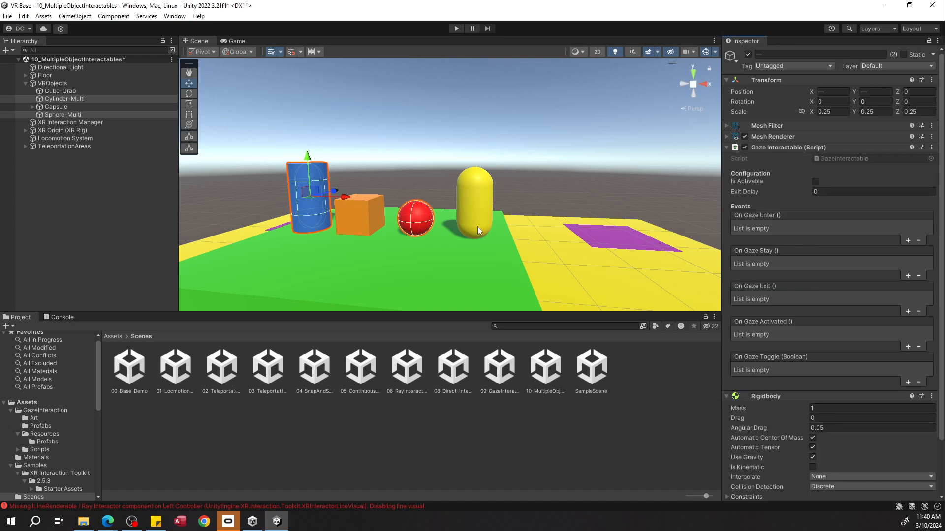
Step: Add an empty entry to Sphere-Multi's On Gaze Enter, On Gaze Stay, On Gaze Exit and On Gaze Activated events
right_click_drag(595, 198, 329, 205)
key("w")
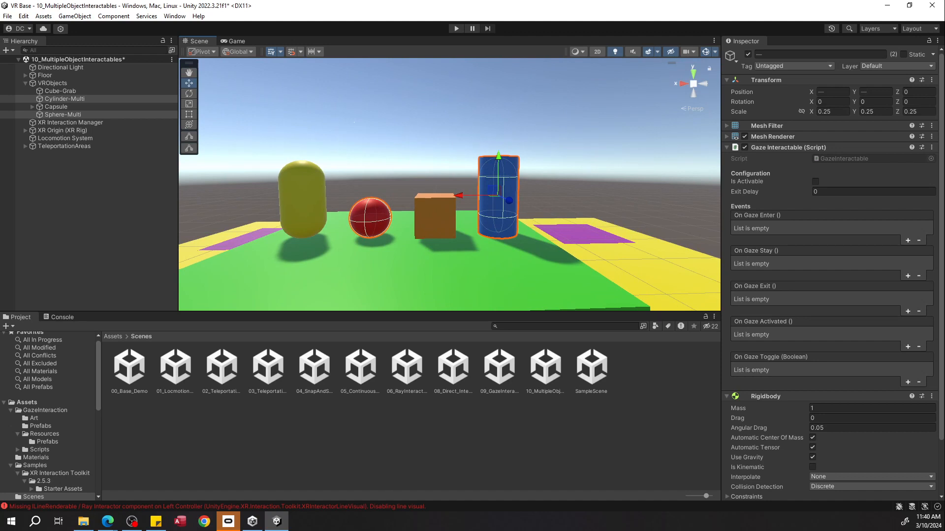
scroll(769, 197, "down", 1)
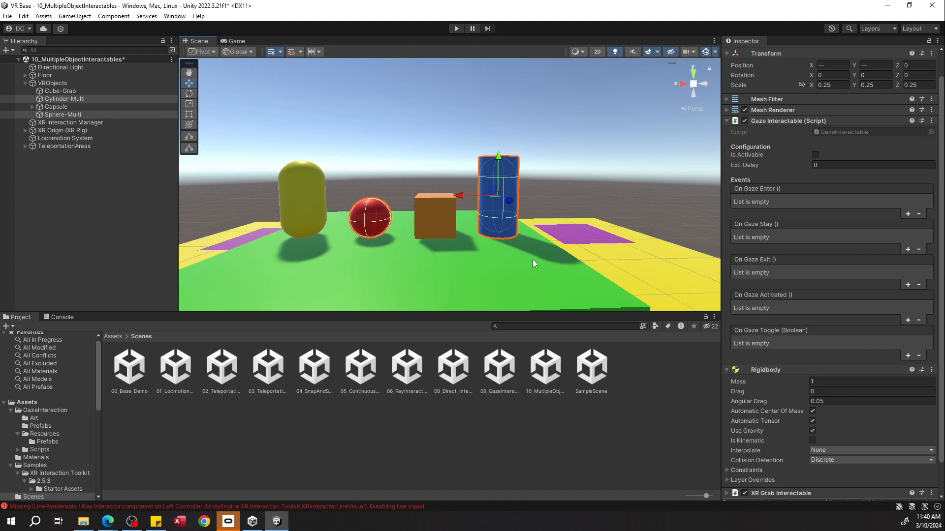
left_click(87, 117)
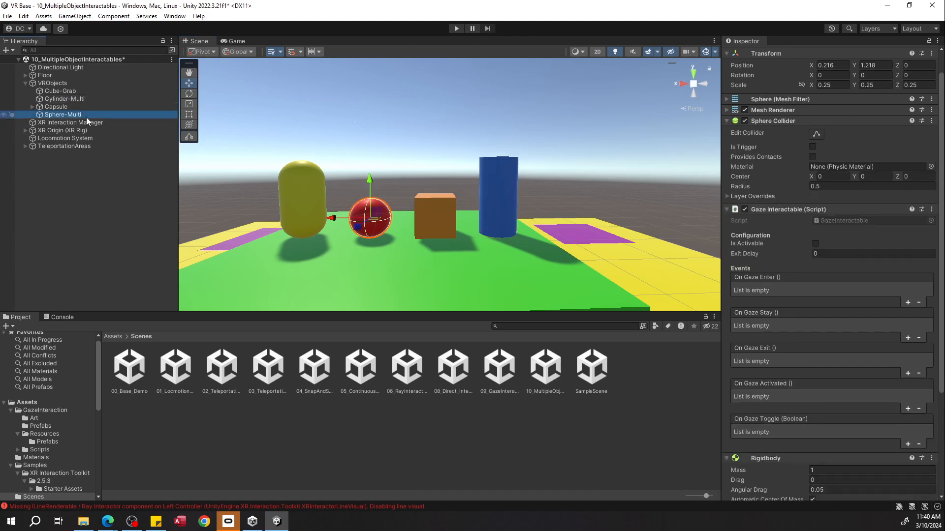
left_click(907, 302)
left_click(908, 349)
left_click(908, 398)
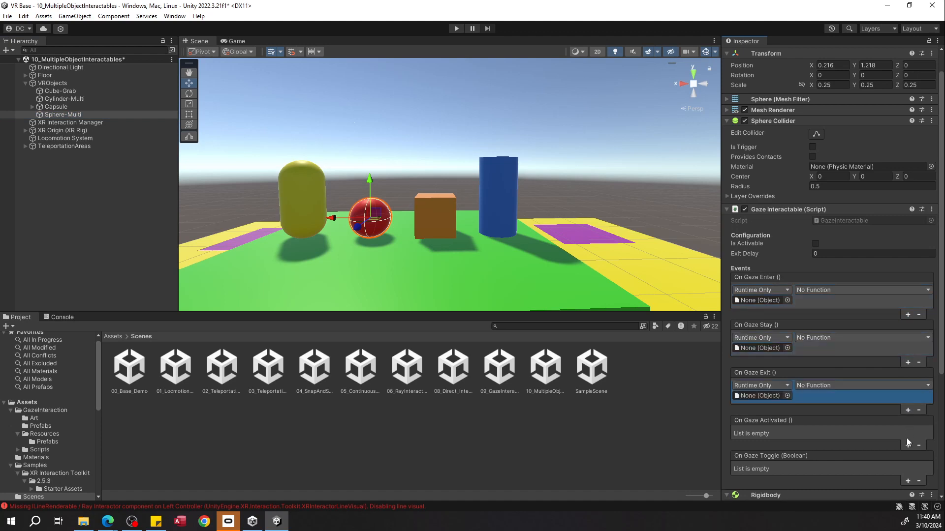
left_click(907, 446)
Step: Examine the event settings of the Gaze_Interactable under the Capsule for reference
left_click(32, 108)
left_click(41, 107)
left_click(33, 107)
left_click(54, 114)
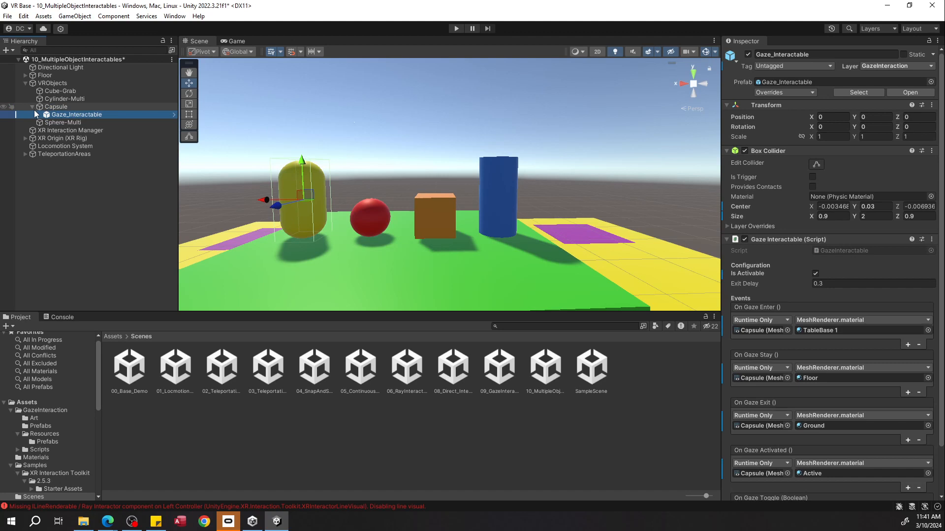
left_click(33, 108)
Step: Assign Cylinder-Multi as the target object of its own On Gaze Enter event
left_click(52, 100)
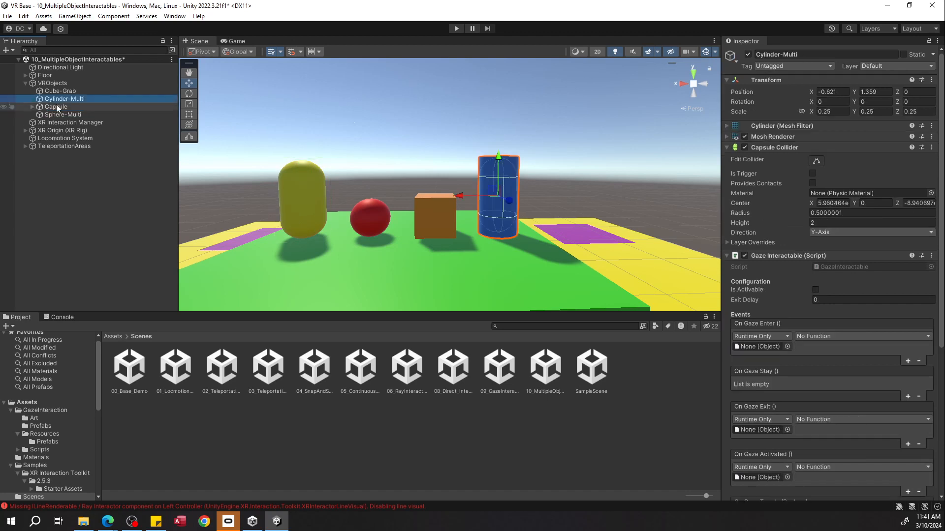
left_click(33, 107)
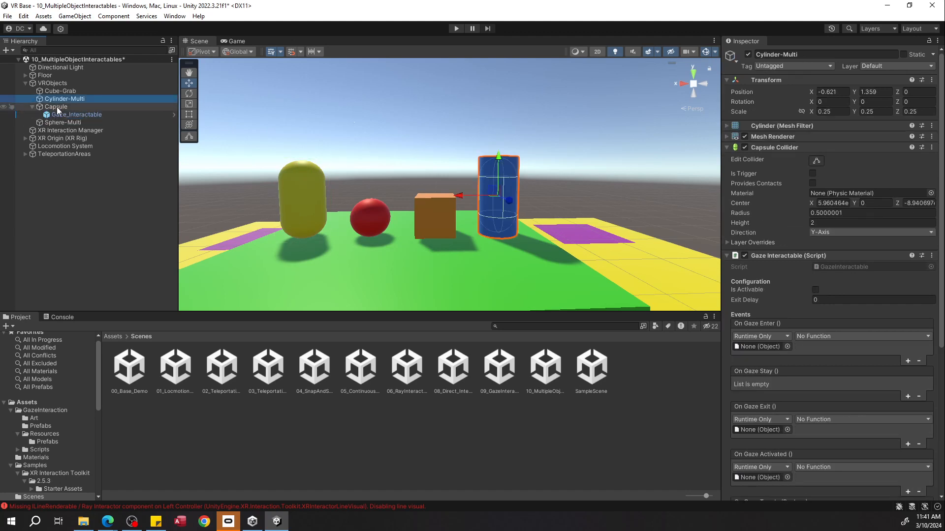
left_click(33, 107)
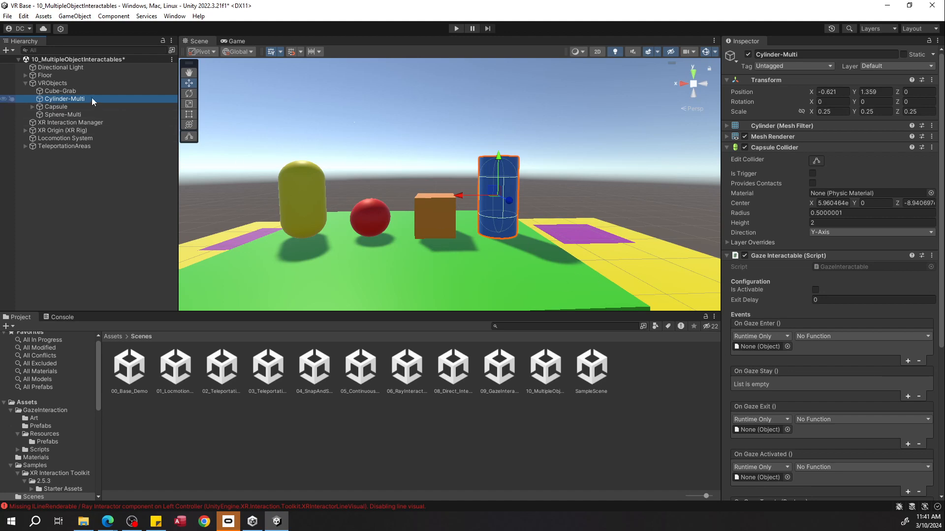
left_click_drag(94, 99, 748, 345)
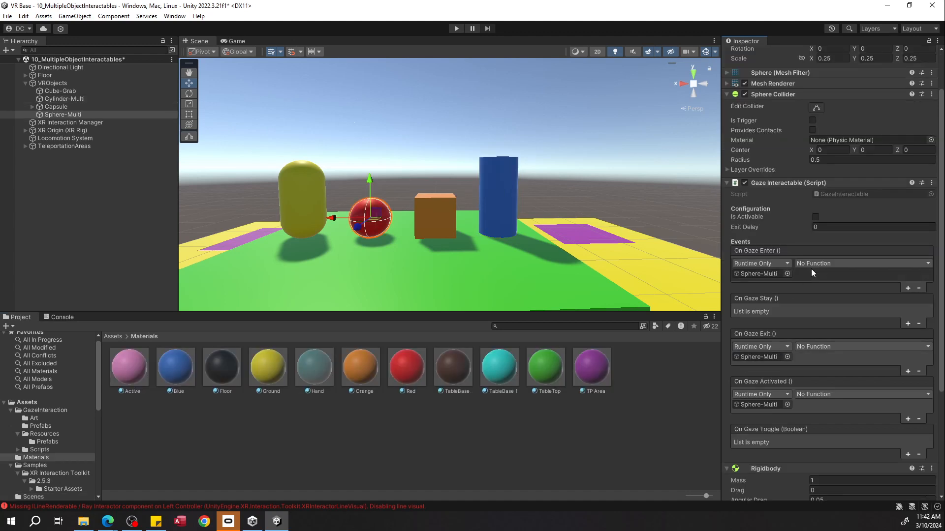
Step: Set the function of Sphere-Multi's On Gaze Enter, On Gaze Exit and On Gaze Activated events to MeshRenderer.material
left_click(814, 264)
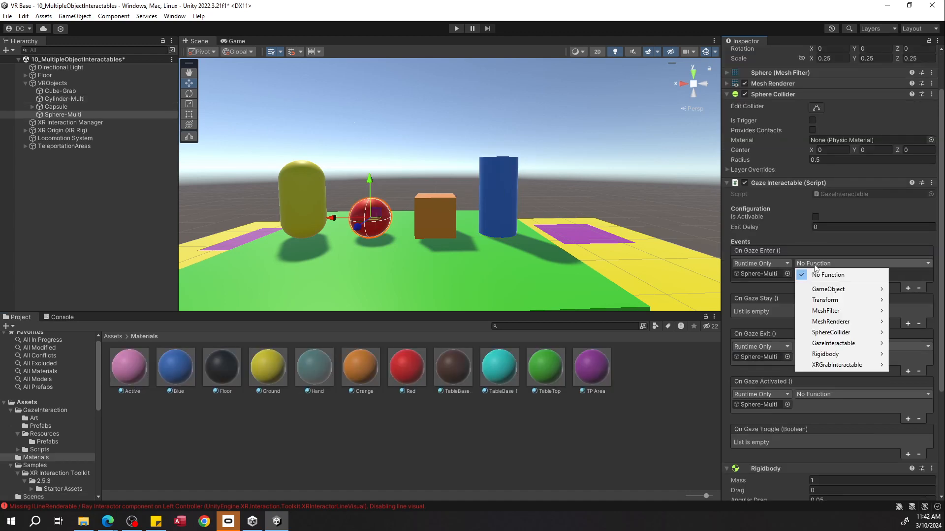
mouse_move(839, 322)
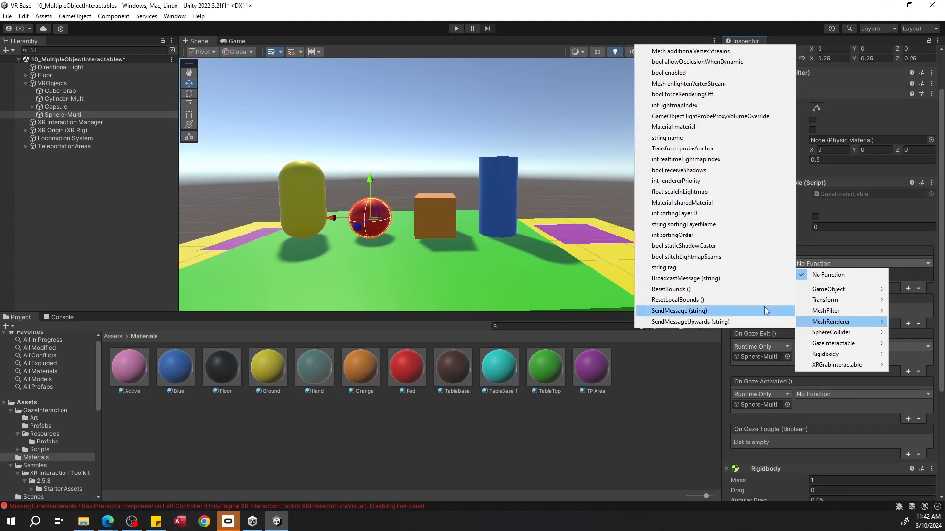
left_click(674, 128)
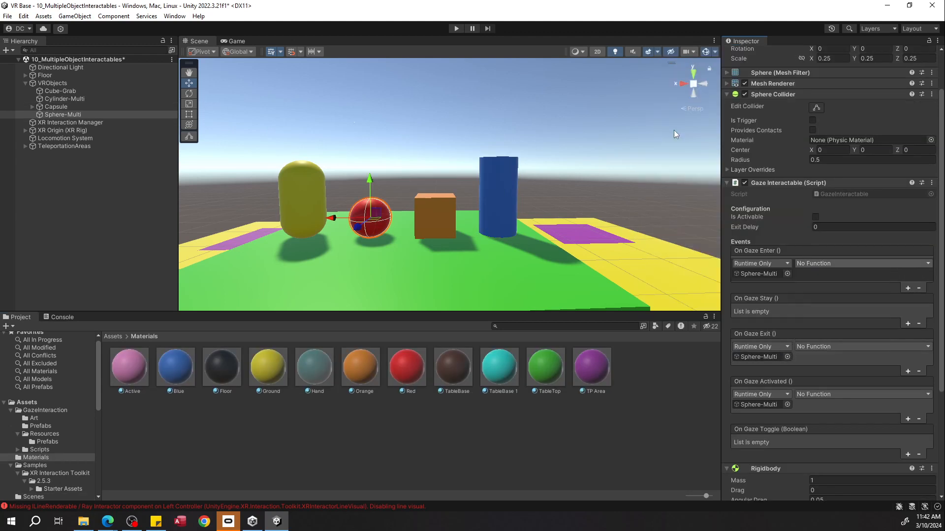
left_click(819, 346)
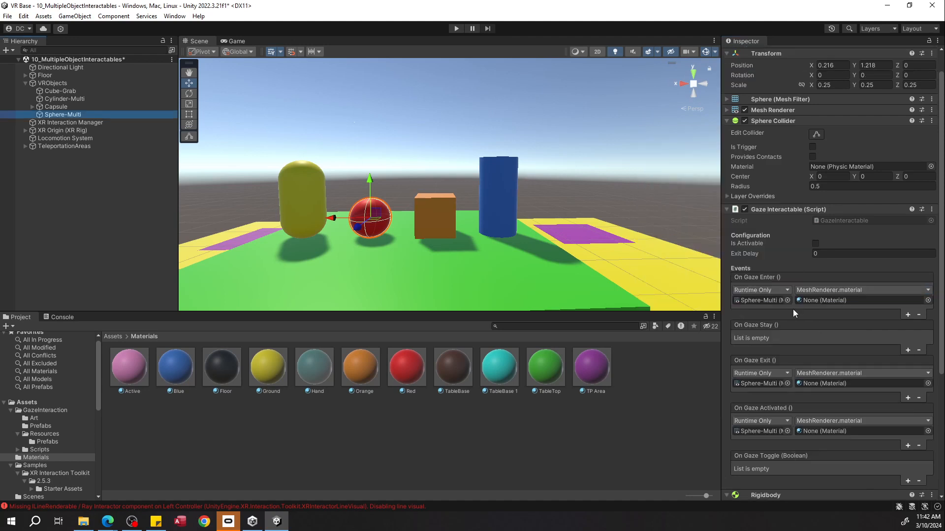
Step: Assign Sphere-Multi's event materials: Red for On Gaze Exit, TableBase 1 for On Gaze Enter and Active for On Gaze Activated
left_click_drag(407, 366, 832, 388)
left_click_drag(499, 369, 820, 314)
left_click_drag(822, 303, 822, 302)
left_click_drag(139, 355, 817, 432)
Step: Make Cylinder-Multi's gaze events set its own MeshRenderer.material to TableBase 1 on enter, Blue on exit and Active on activation
left_click(90, 99)
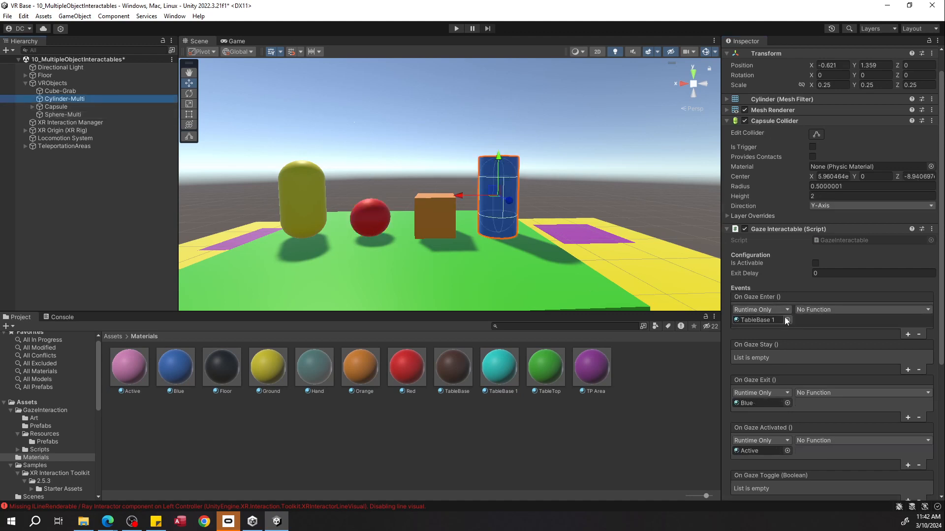
left_click_drag(88, 98, 760, 320)
left_click_drag(88, 100, 755, 403)
left_click_drag(176, 369, 824, 403)
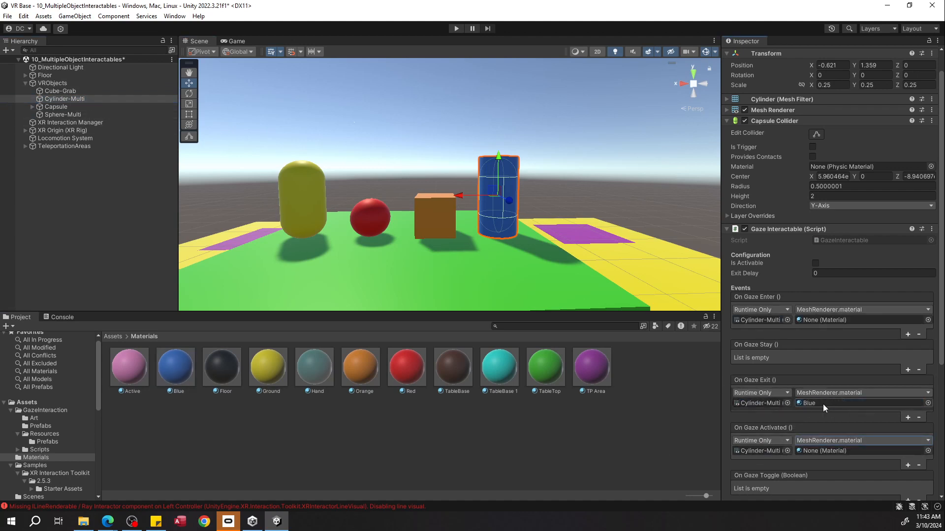
left_click_drag(351, 354, 811, 321)
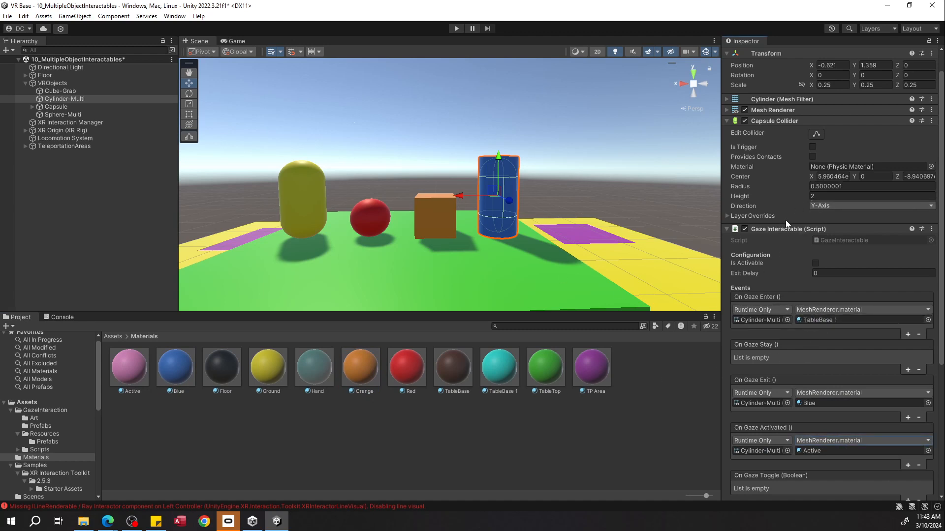
Step: Enable Is Activable and set an Exit Delay of 0.3 on the Gaze Interactable of Sphere-Multi and Cylinder-Multi
double_click(93, 114)
left_click(815, 270)
left_click(123, 98)
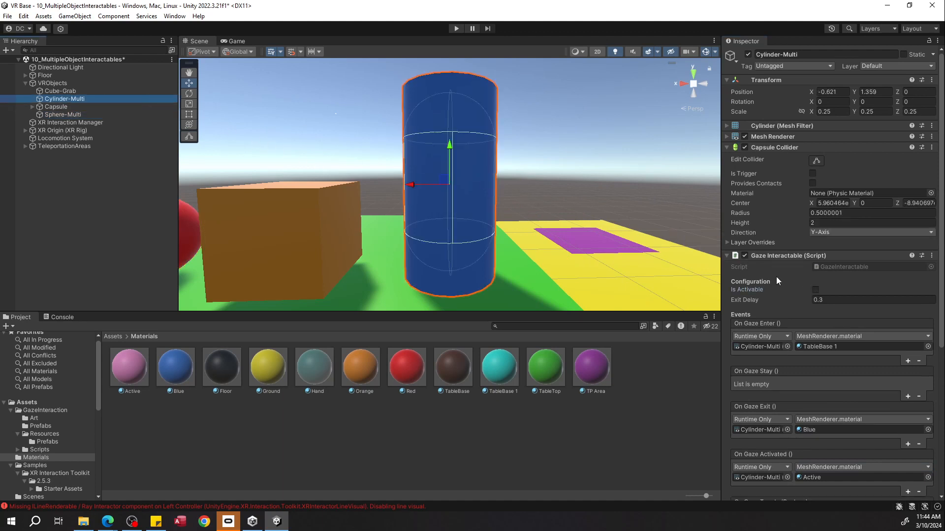
left_click(815, 289)
Step: Set the layer of Cylinder-Multi and Sphere-Multi to GazeInteraction
left_click(77, 101)
left_click(881, 66)
left_click(883, 132)
left_click(124, 114)
left_click(896, 66)
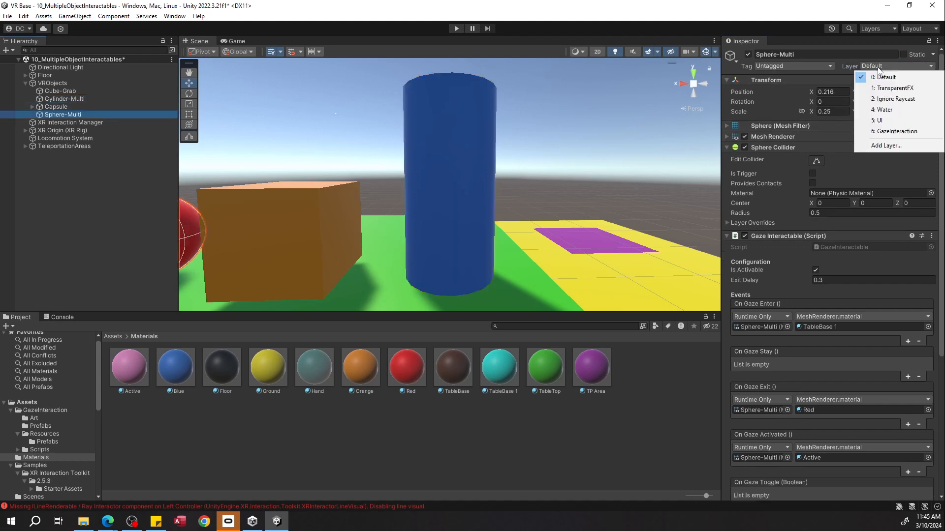
left_click(883, 131)
Step: Run the scene in Play mode to test the gaze and grab interactions, and stop it
left_click(457, 29)
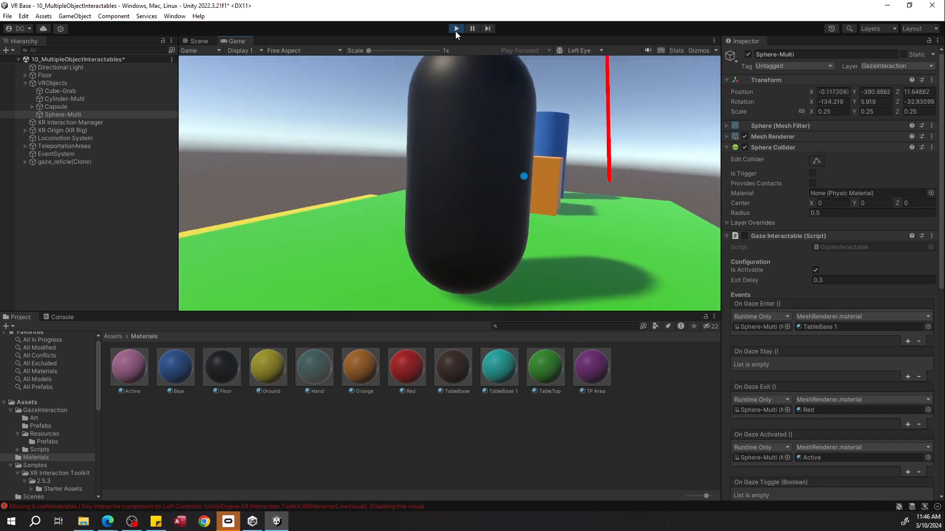
left_click(456, 28)
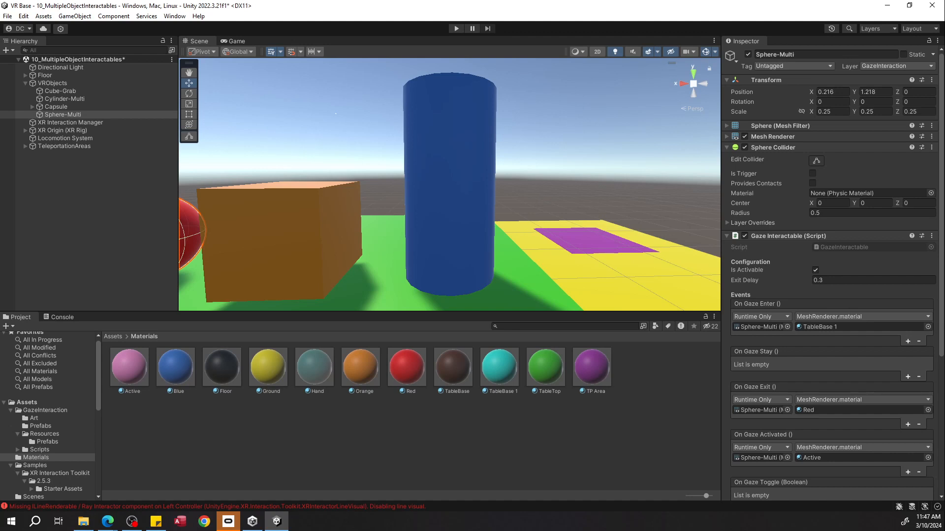
Step: Save the current scene and duplicate the 10_MultipleObjectInteractables asset in the Scenes folder
left_click(113, 336)
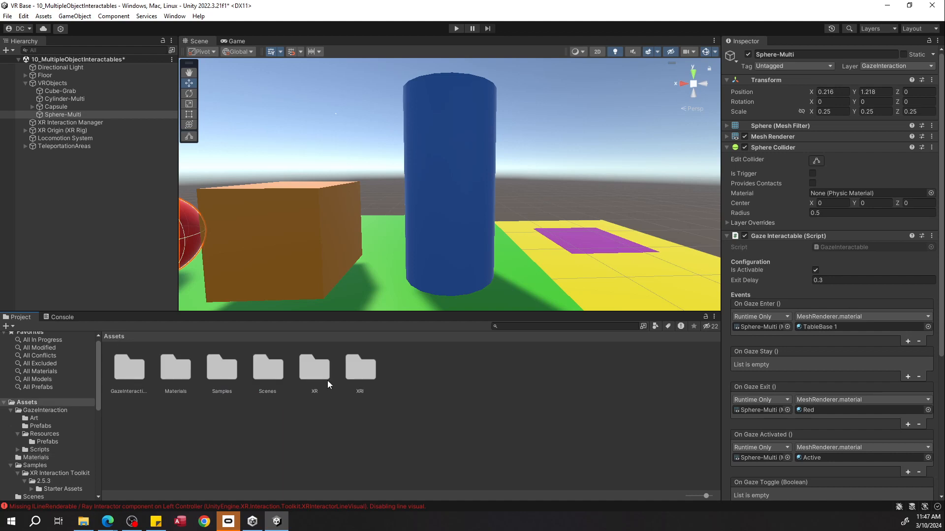
double_click(253, 373)
left_click(556, 378)
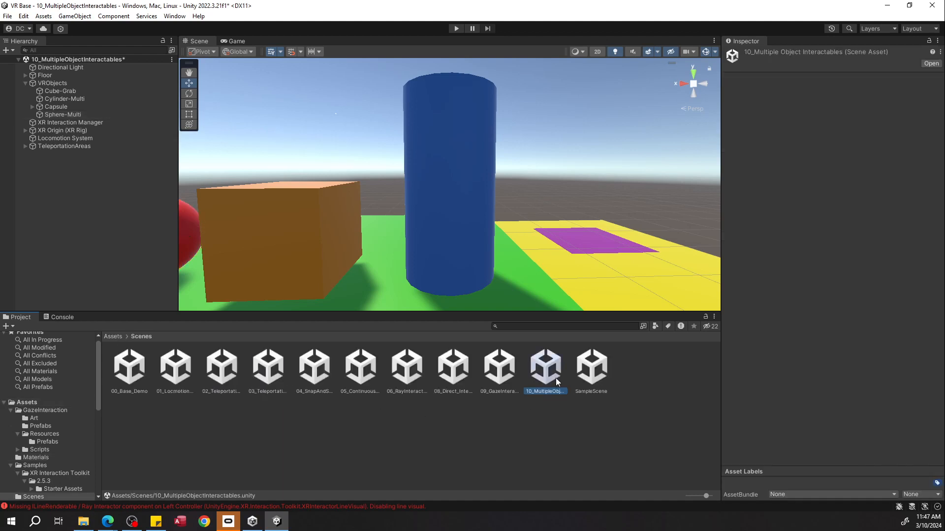
key("ctrl+s")
key("ctrl+d")
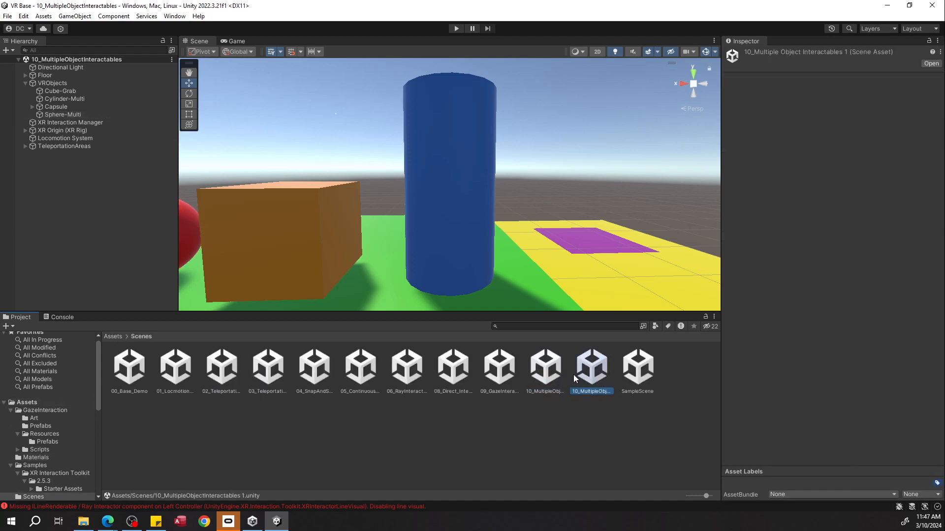
Step: Rename the duplicated scene asset to 11_HapticFeedback
right_click(603, 373)
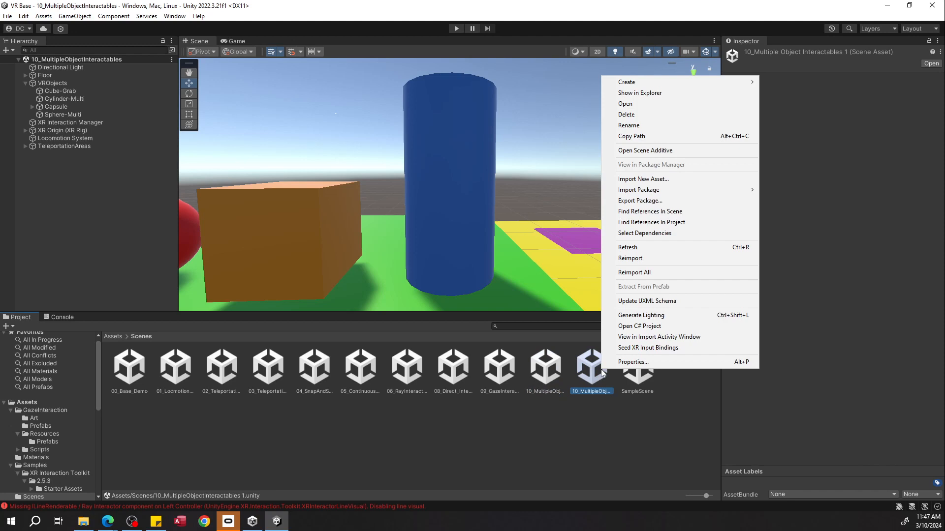
left_click(640, 125)
type("11")
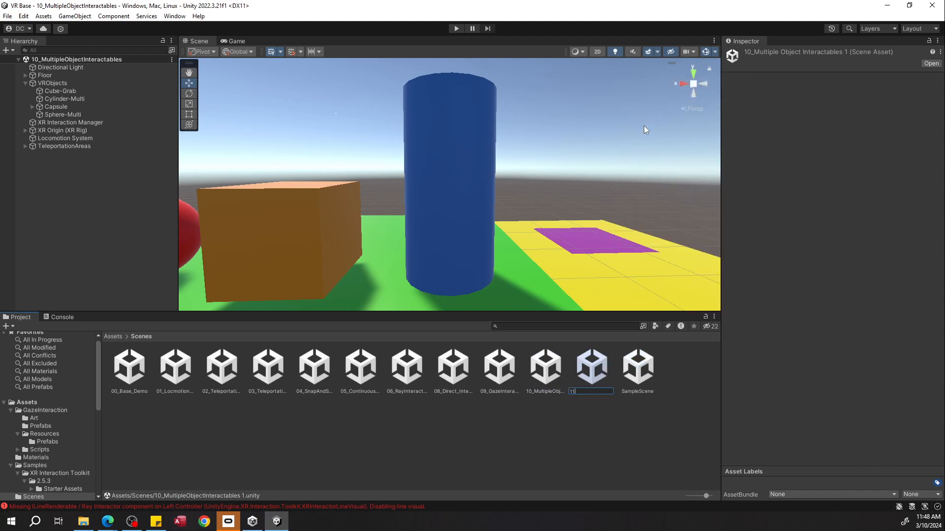
type("_HapticFeedback")
key("Return")
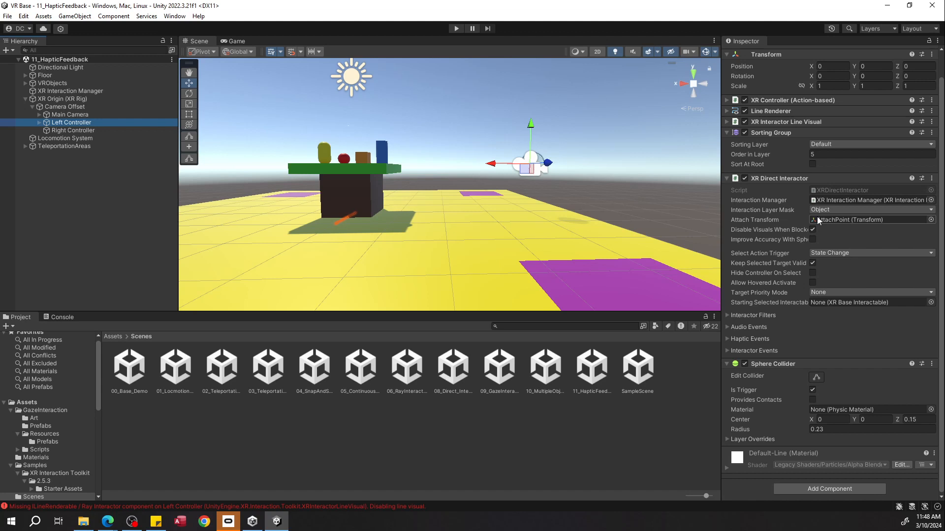
Step: In the Left Controller's XR Direct Interactor haptic events, enable On Select Entered with an intensity of about 0.347 and a duration of 0.2
left_click(746, 339)
scroll(746, 337, "down", 3)
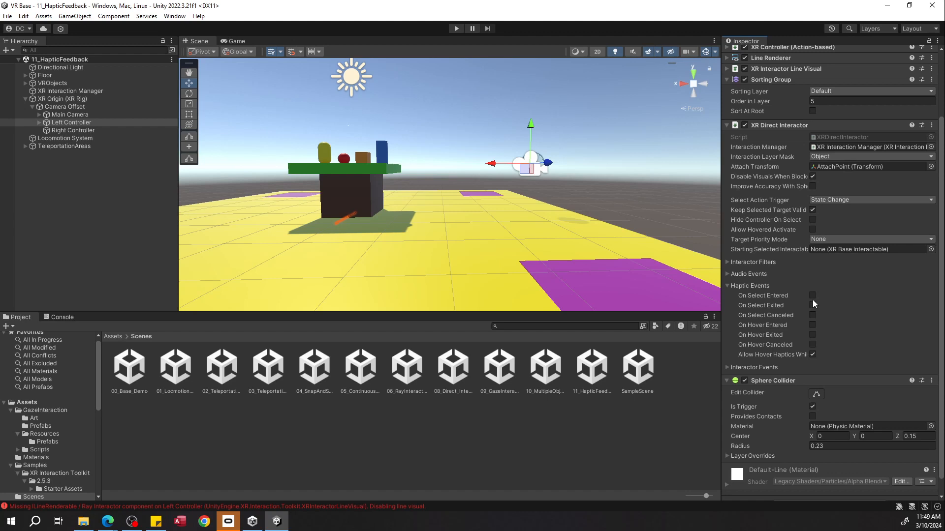
left_click(813, 296)
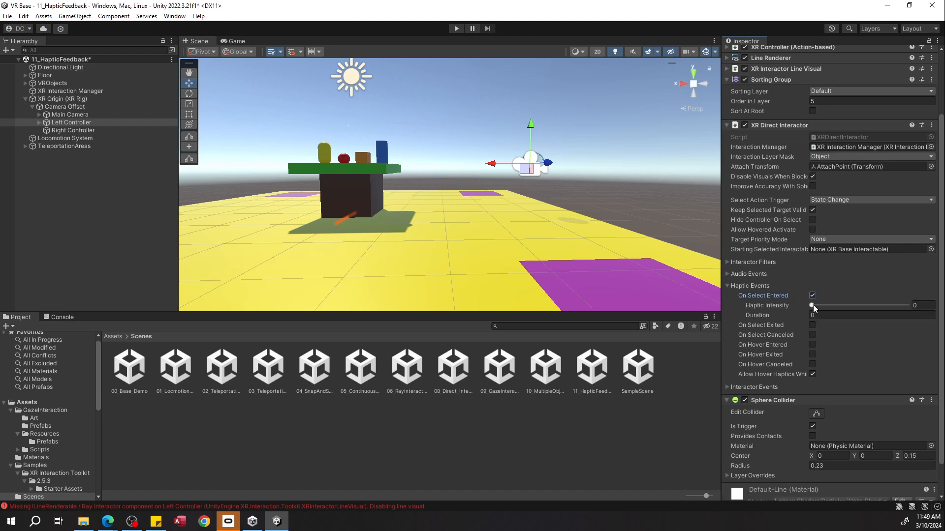
left_click_drag(811, 305, 845, 306)
left_click(838, 316)
type(".2")
Step: Enable the On Hover Entered haptic event on the Left Controller with an intensity of about 0.342 and a duration of 0.2
left_click(812, 345)
left_click_drag(819, 355, 844, 355)
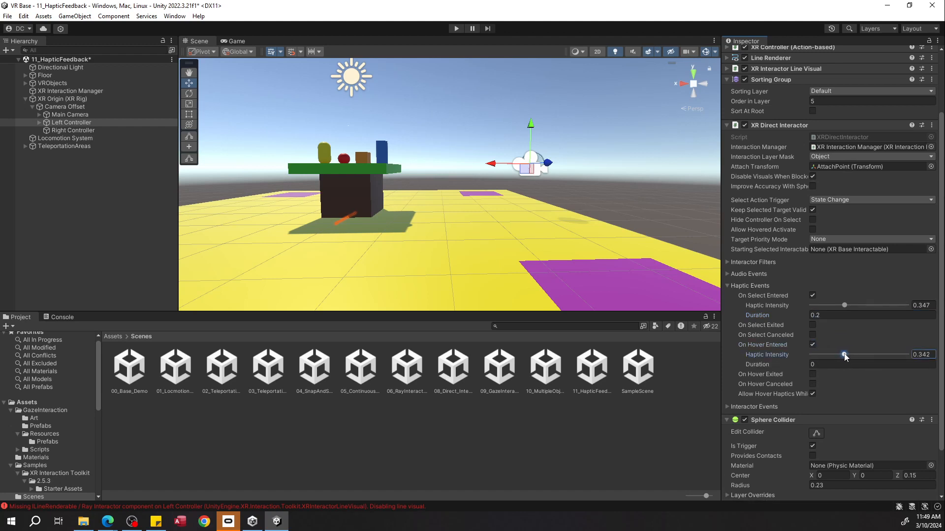
left_click(834, 366)
type(".2")
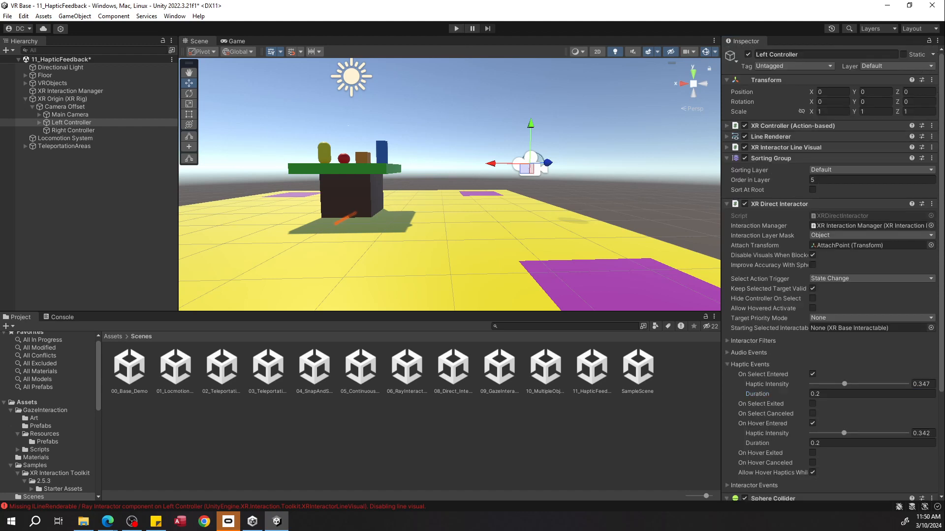
scroll(789, 326, "down", 3)
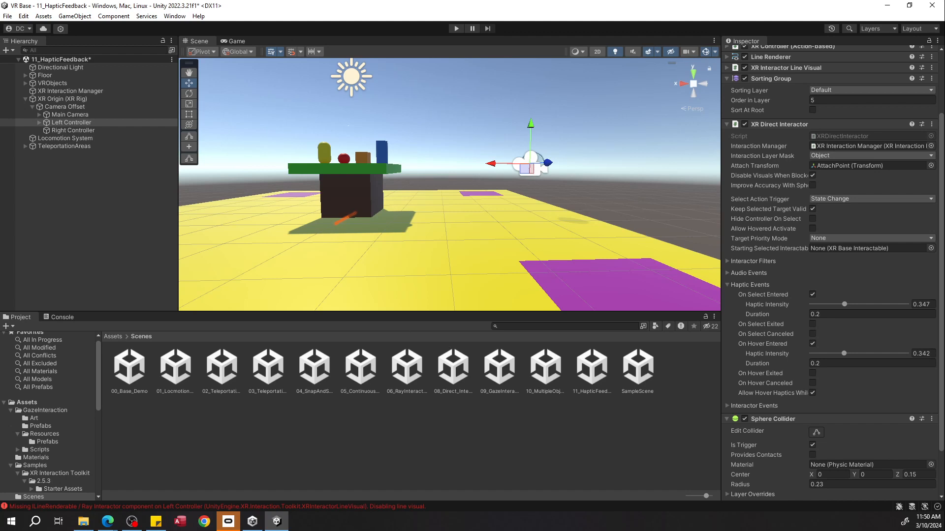
Step: Set the Z position of the Left Controller's AttachPoint to -0.2
left_click(40, 122)
left_click(52, 131)
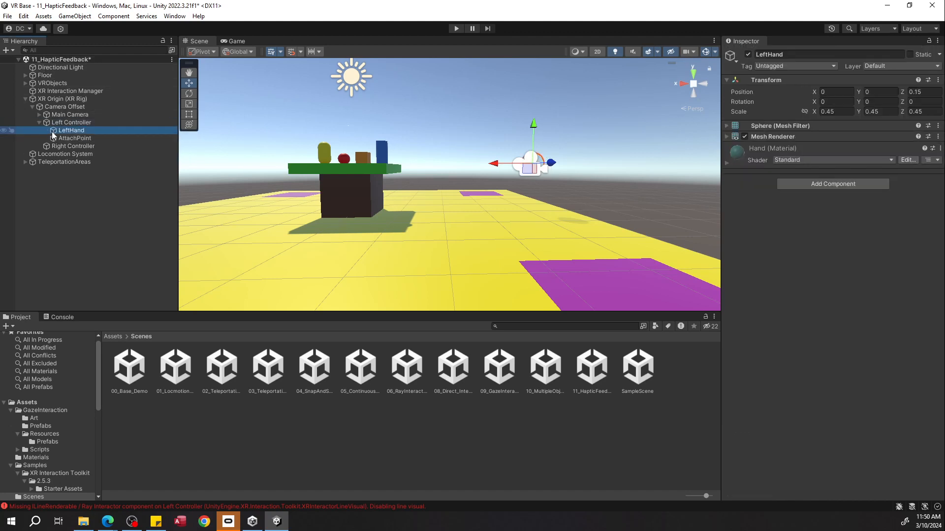
left_click(96, 139)
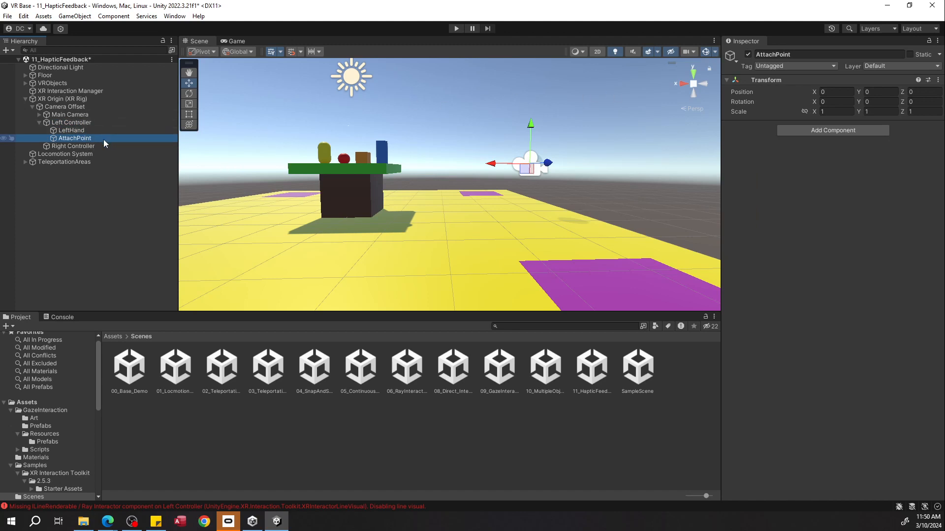
left_click(910, 92)
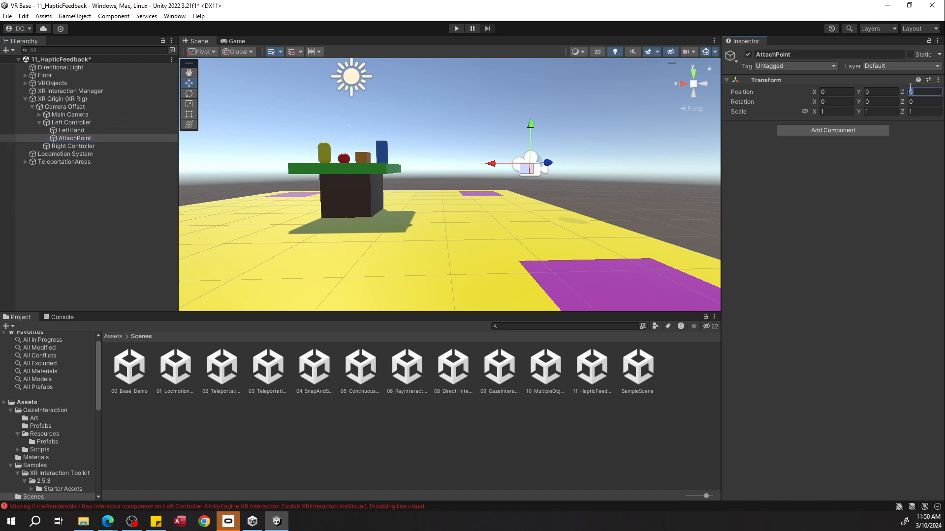
type("2")
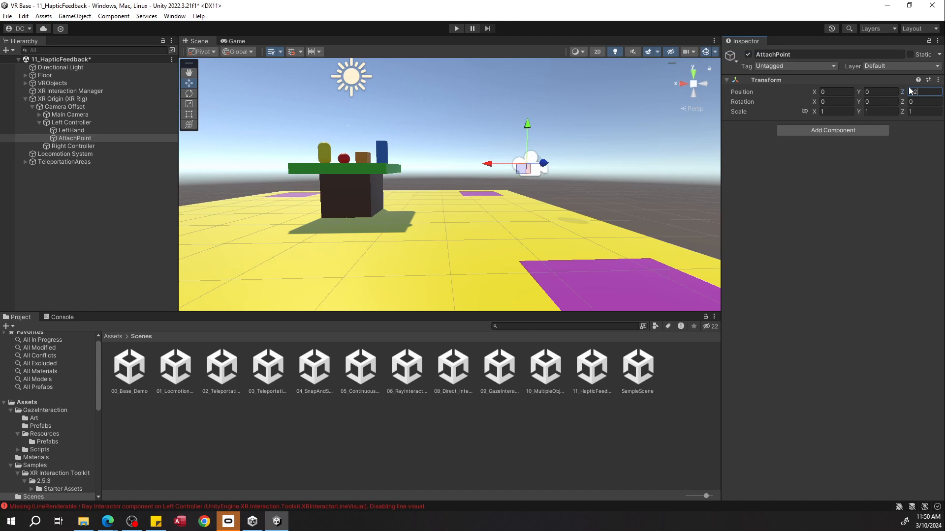
Step: Check the LeftHand position and which object the Left Controller's XR Direct Interactor uses as its Attach Transform
left_click(69, 130)
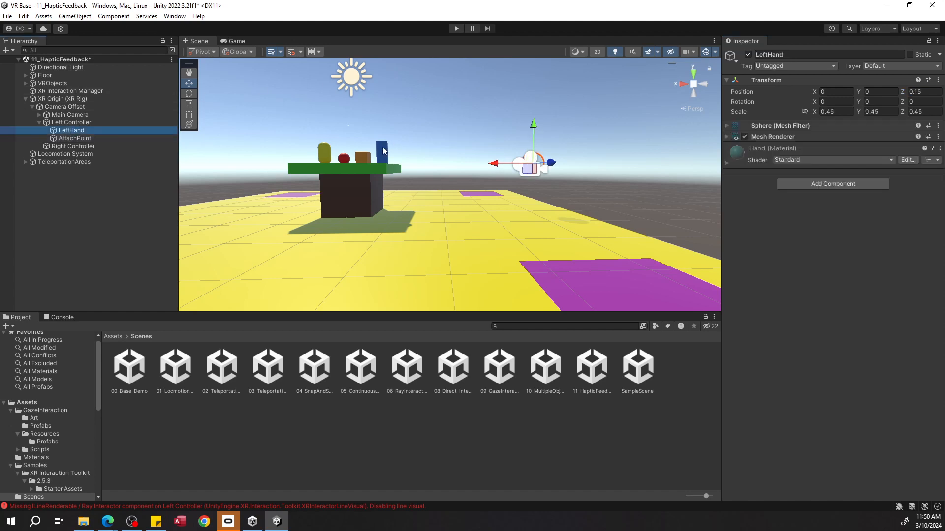
left_click(98, 123)
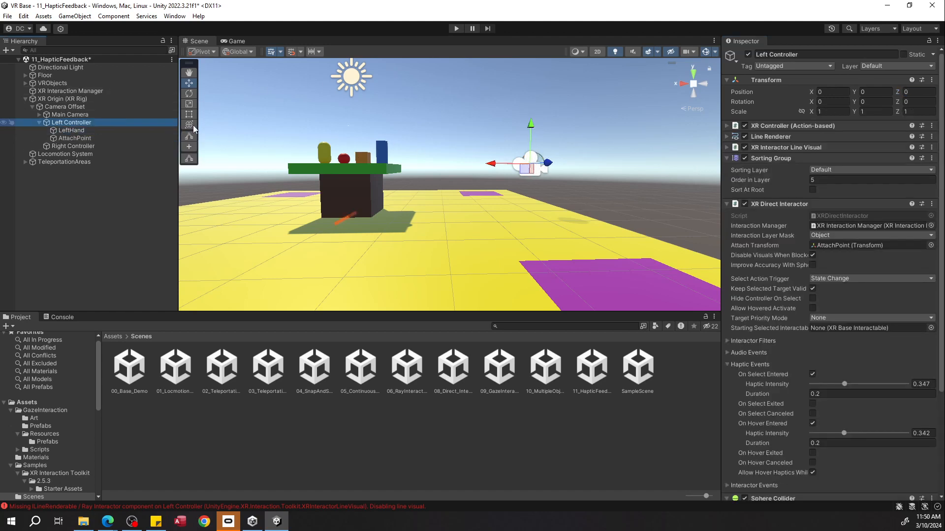
scroll(829, 292, "down", 10)
scroll(787, 290, "up", 5)
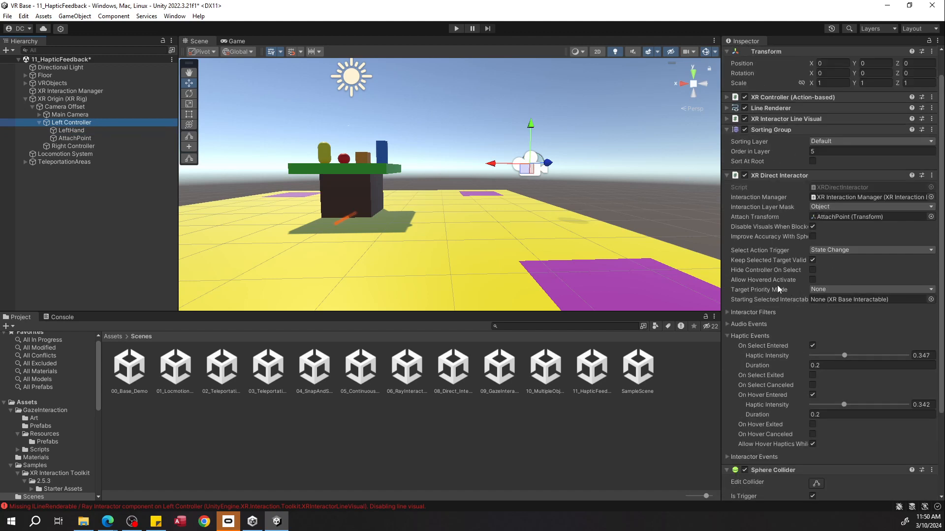
left_click(819, 217)
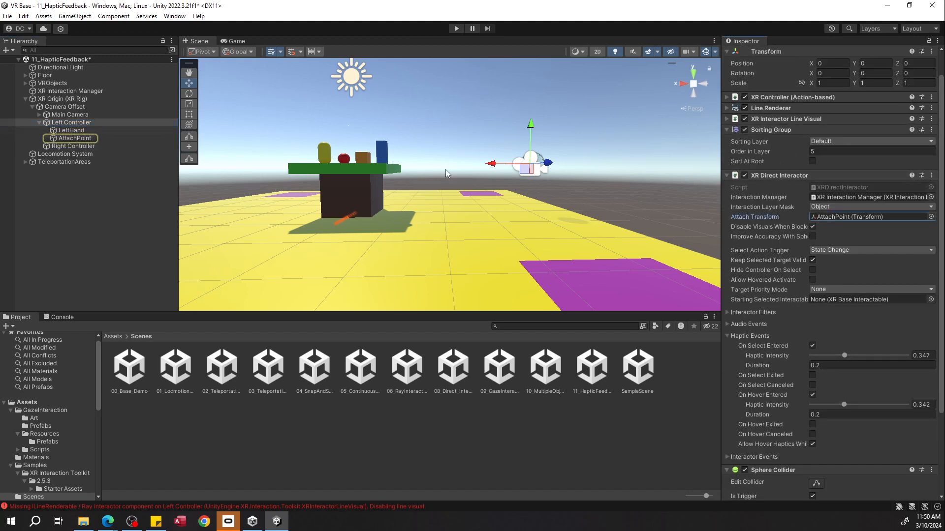
left_click(64, 137)
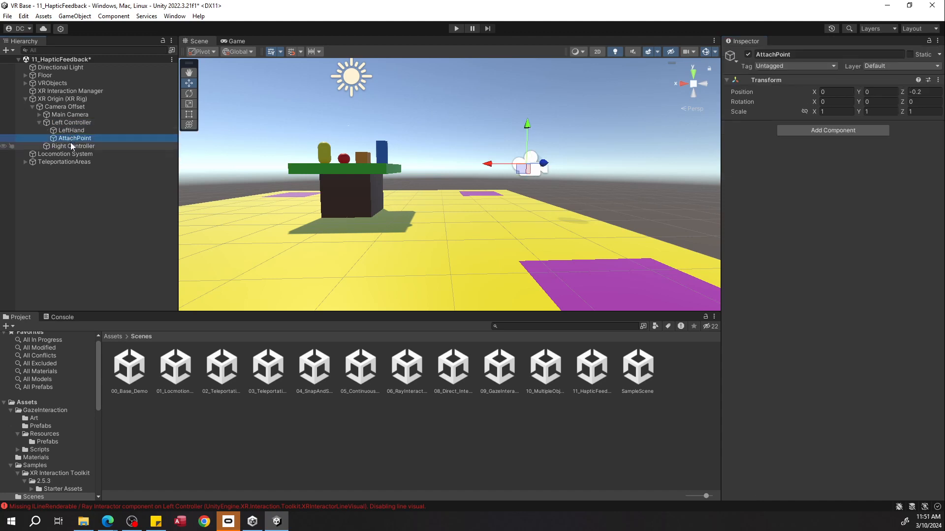
left_click(231, 438)
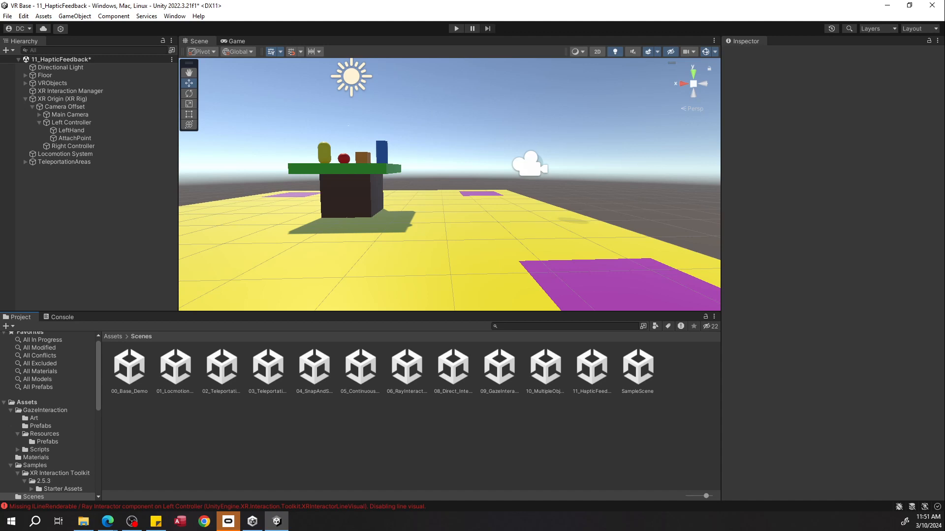
Step: Save the current scene and duplicate the 11_HapticFeedback asset in the Scenes folder
left_click(591, 370)
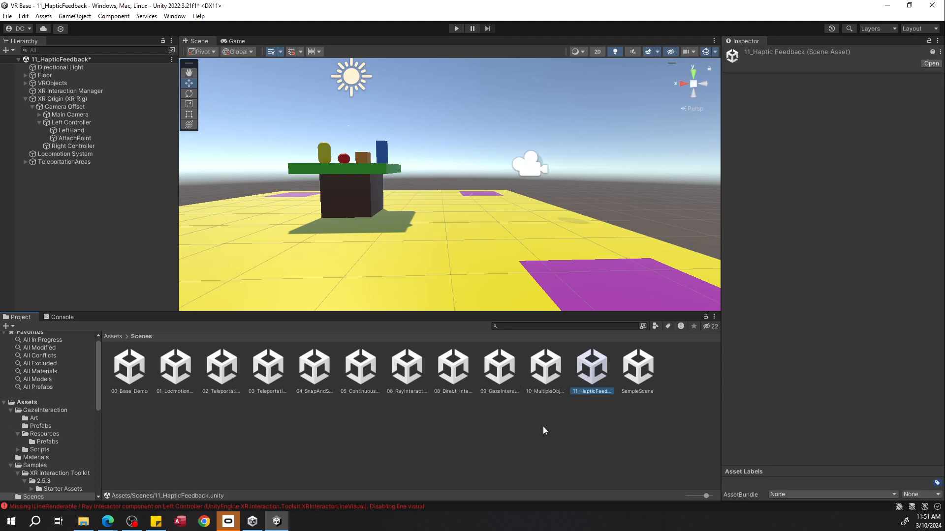
key("ctrl+s")
key("ctrl+d")
Step: Rename the copy of the haptic feedback scene to 13_SocketInteractors
right_click(631, 375)
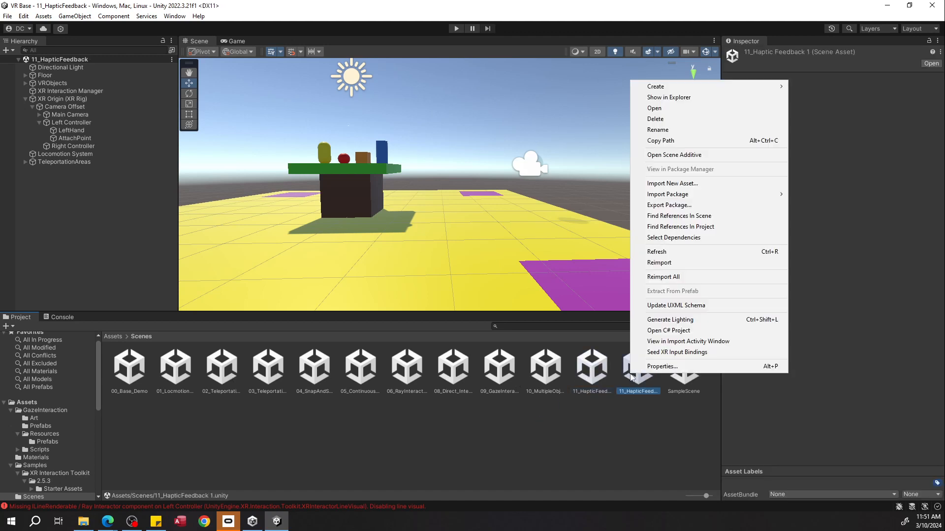
left_click(658, 130)
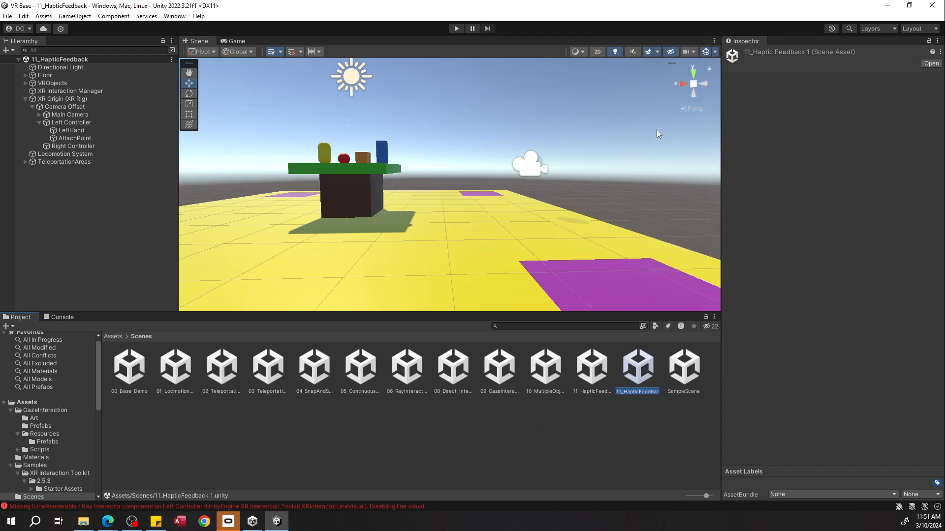
type("13")
type("_S")
type("ocketInteractors")
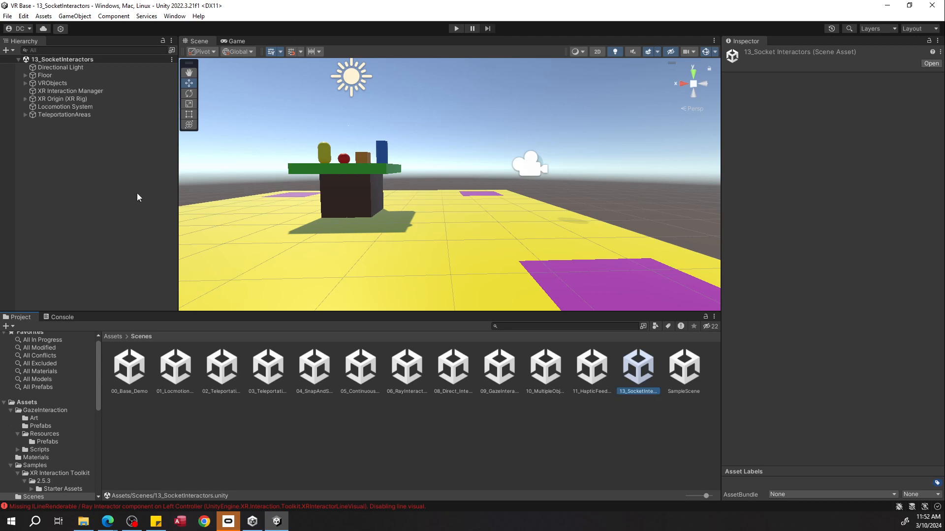
Step: Create an empty game object named Sockets at the root of the 13_SocketInteractors scene
left_click(137, 194)
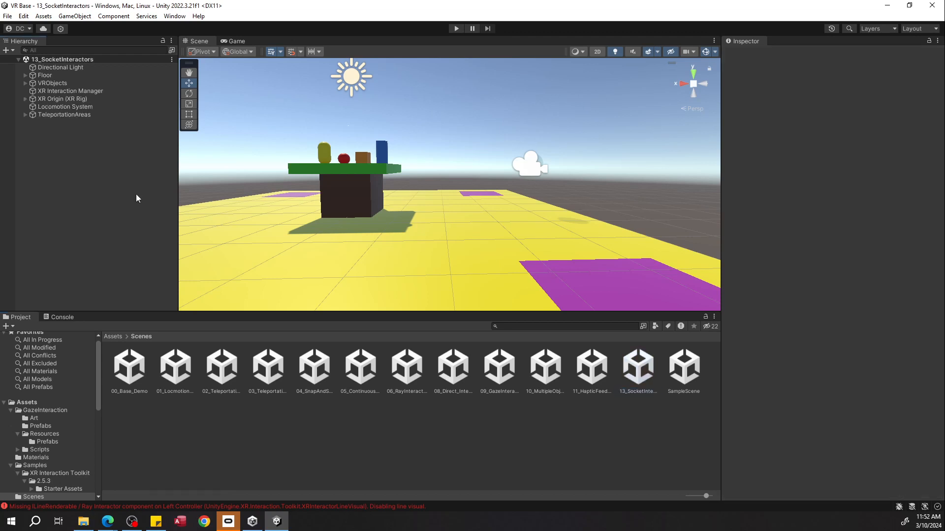
right_click(76, 156)
mouse_move(123, 301)
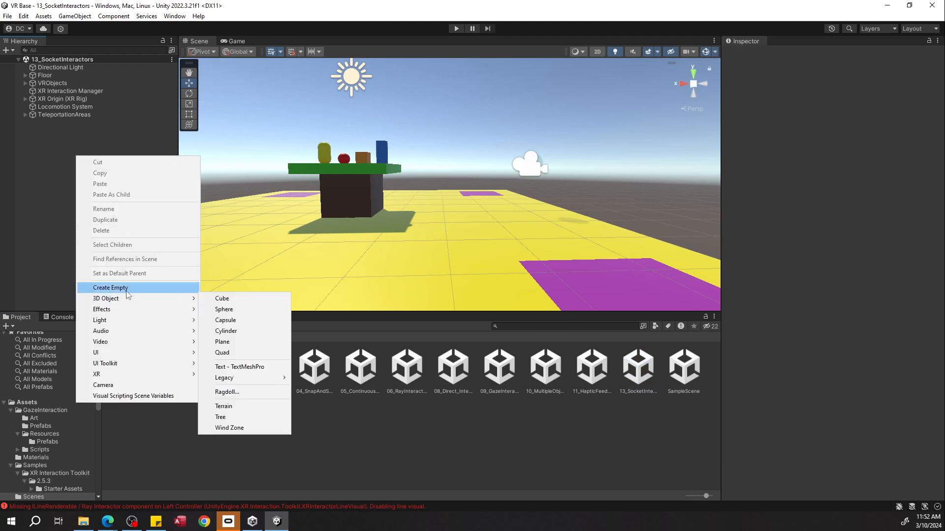
left_click(126, 290)
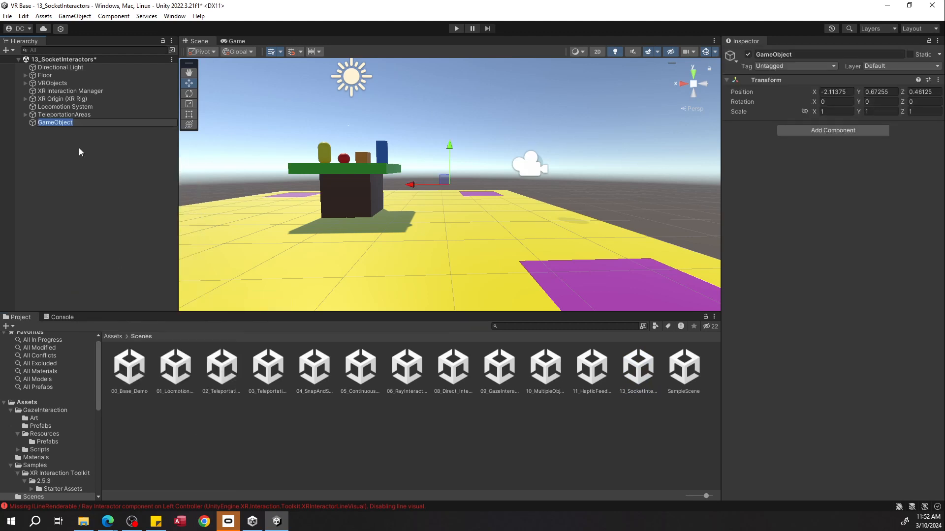
type("Sockets")
key("Return")
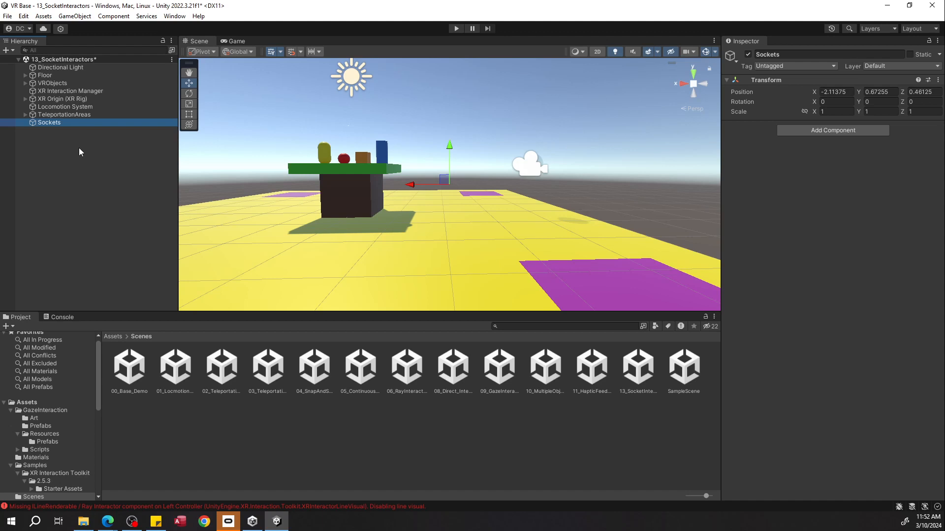
Step: Set the position of the Sockets object to 0, 0, 0
left_click(837, 92)
type("0")
left_click(881, 92)
type("0")
left_click(917, 92)
type("0")
Step: Raise the Sockets object to tabletop height at a Y position of about 1.11, and save the scene
right_click_drag(394, 187, 435, 236)
key("a")
left_click_drag(443, 219, 457, 86)
right_click_drag(438, 129, 619, 192)
key("a")
left_click_drag(441, 166, 439, 180)
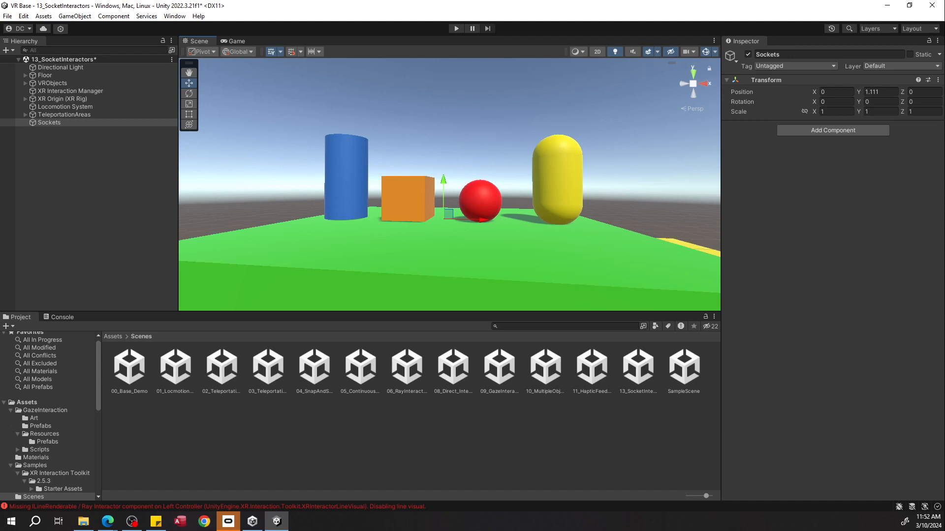
left_click(84, 146)
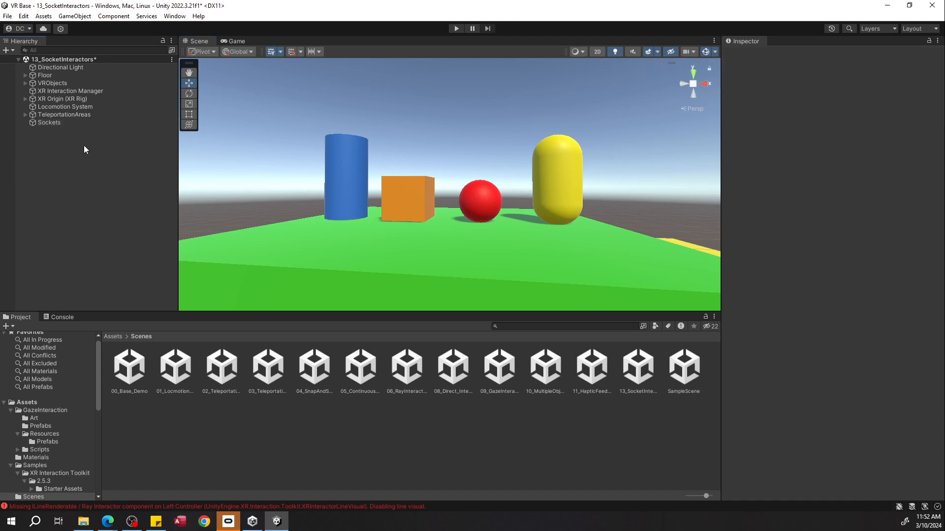
key("ctrl+s")
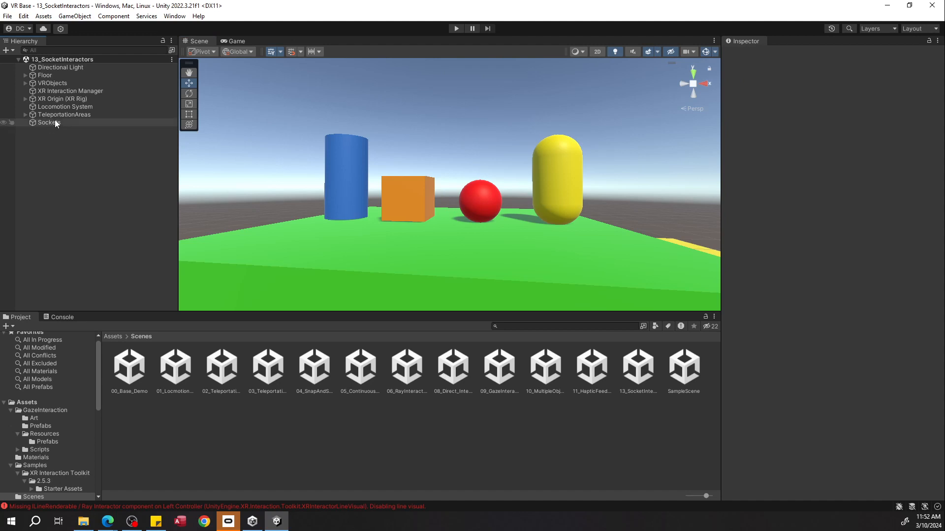
Step: Create an empty child object named Socket1 under Sockets
right_click(55, 122)
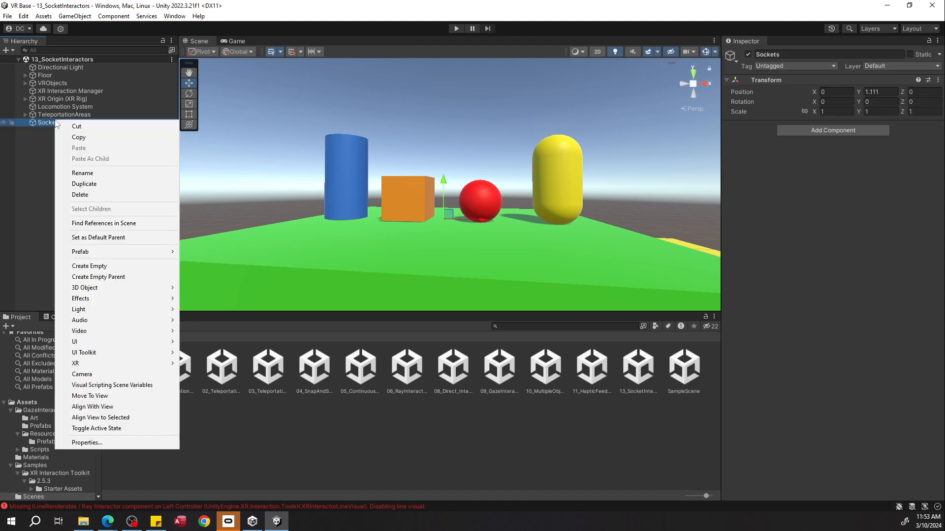
left_click(84, 267)
type("Socket1")
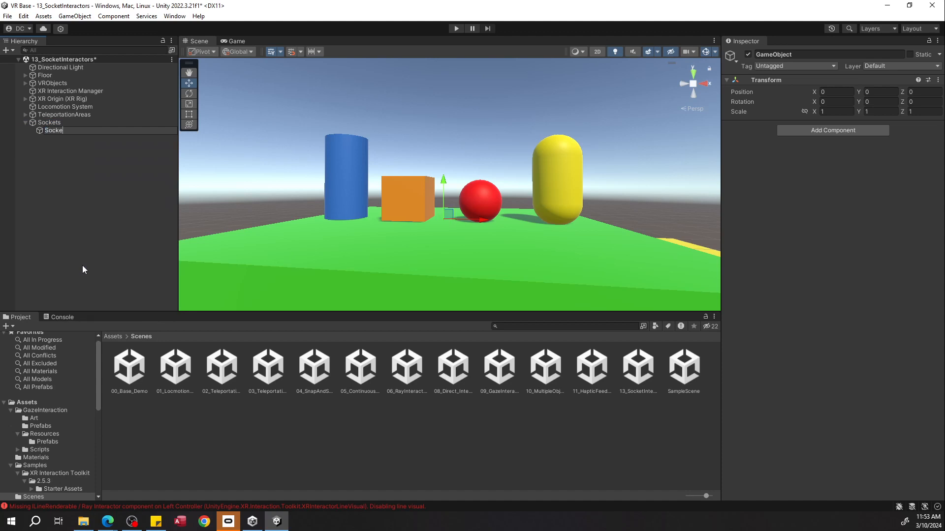
key("Return")
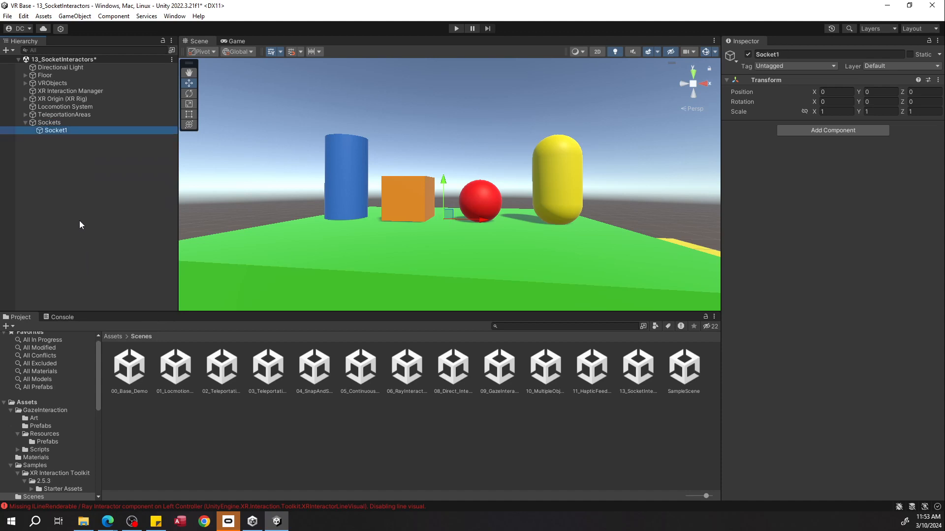
left_click(80, 222)
Step: Add a Sphere Collider component to Socket1
left_click(54, 131)
left_click(796, 131)
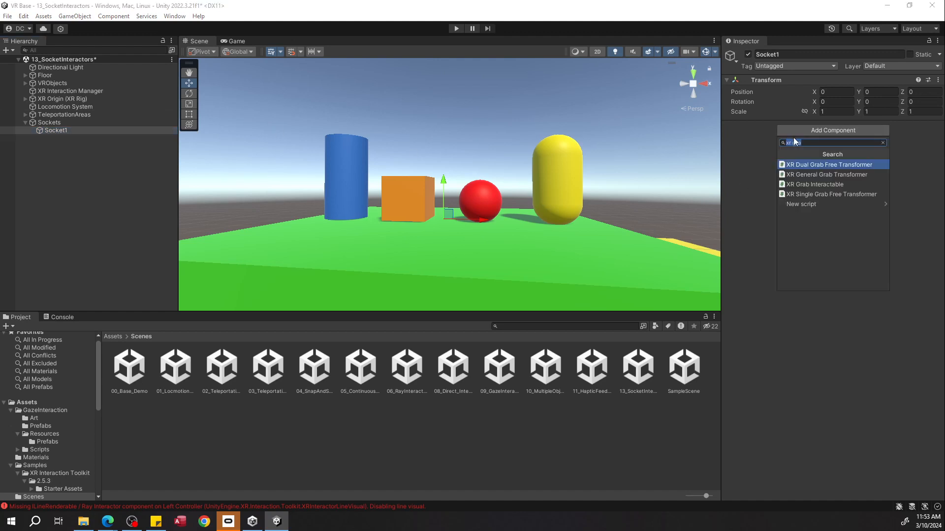
type("collider")
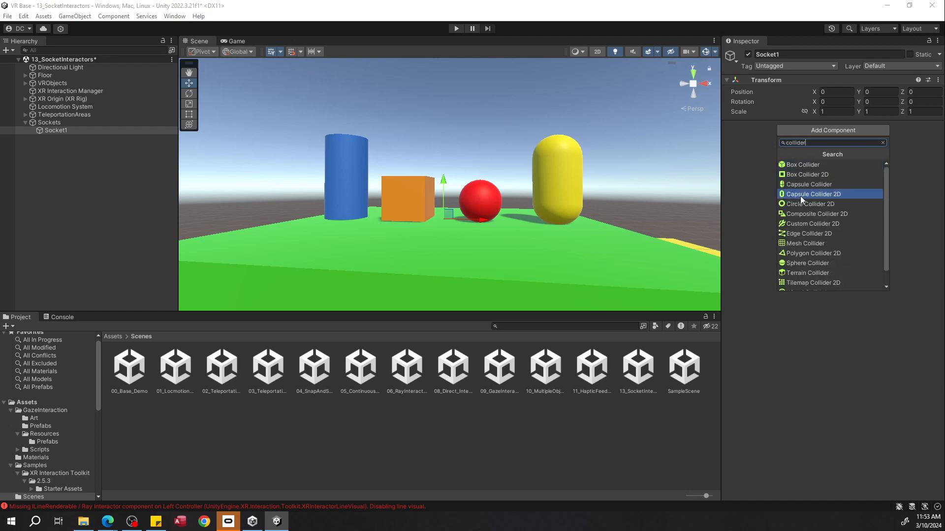
left_click(804, 262)
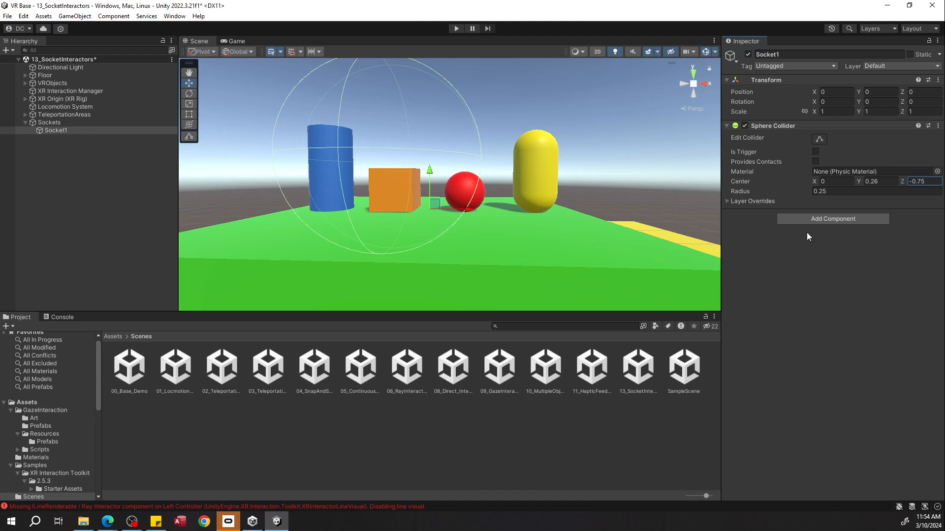
Step: Add an XR Socket Interactor component to Socket1 and assign the scene's XR Interaction Manager as its interaction manager
left_click(836, 220)
type("socket")
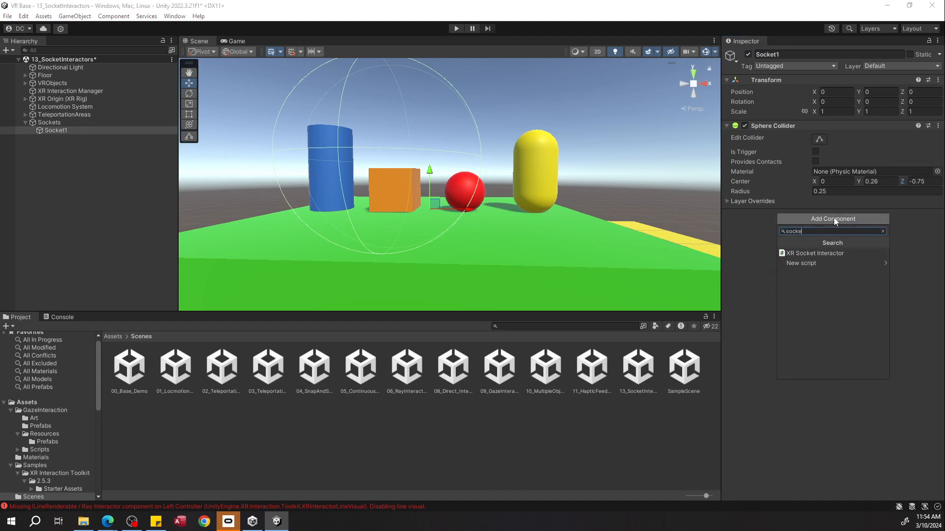
left_click(806, 253)
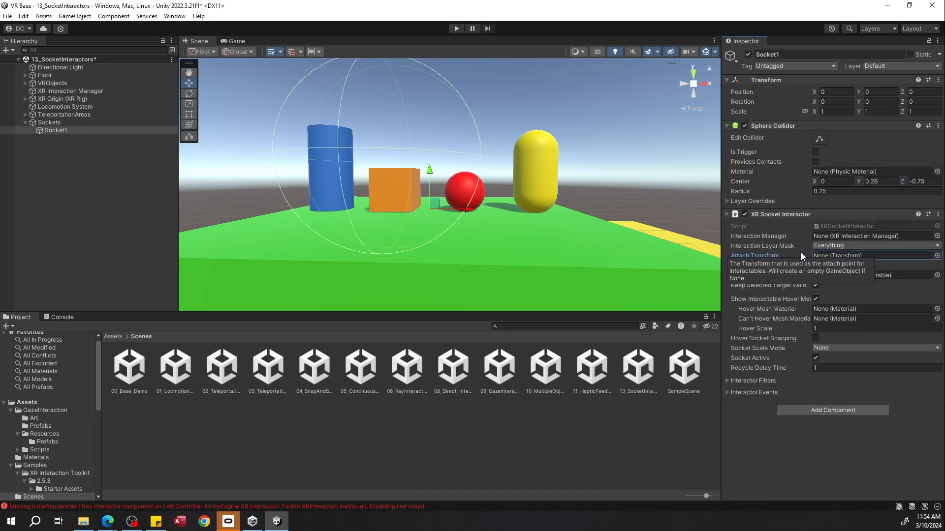
mouse_move(758, 255)
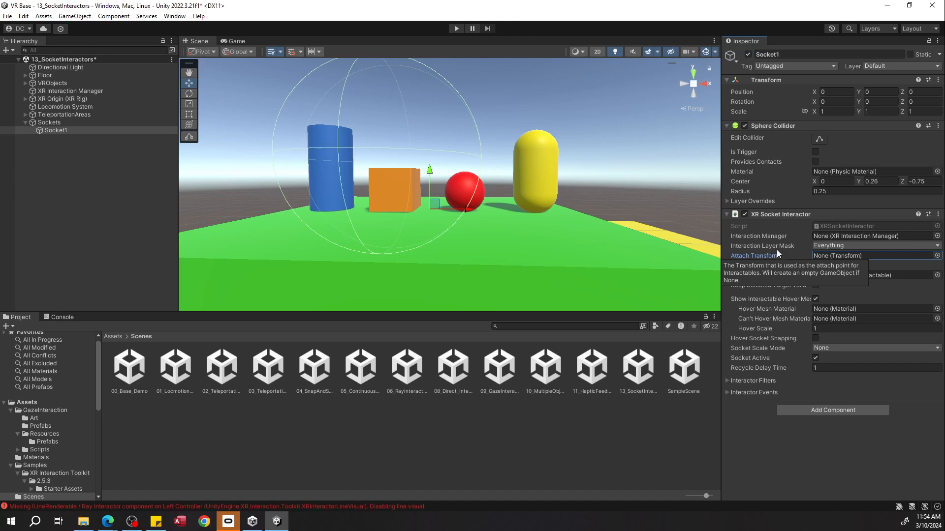
left_click_drag(77, 88, 823, 236)
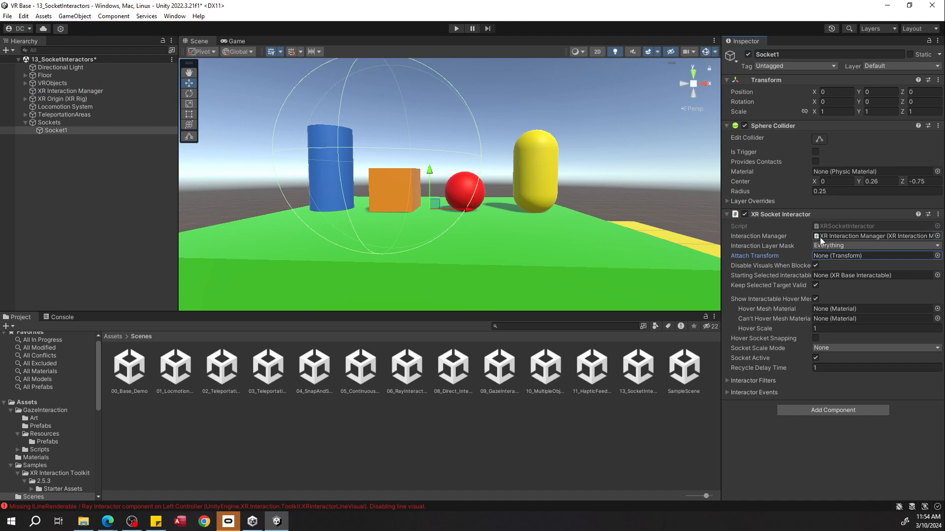
Step: Create an empty child named AttachPoint under Socket1 and assign it as the socket interactor's attach transform
right_click(111, 133)
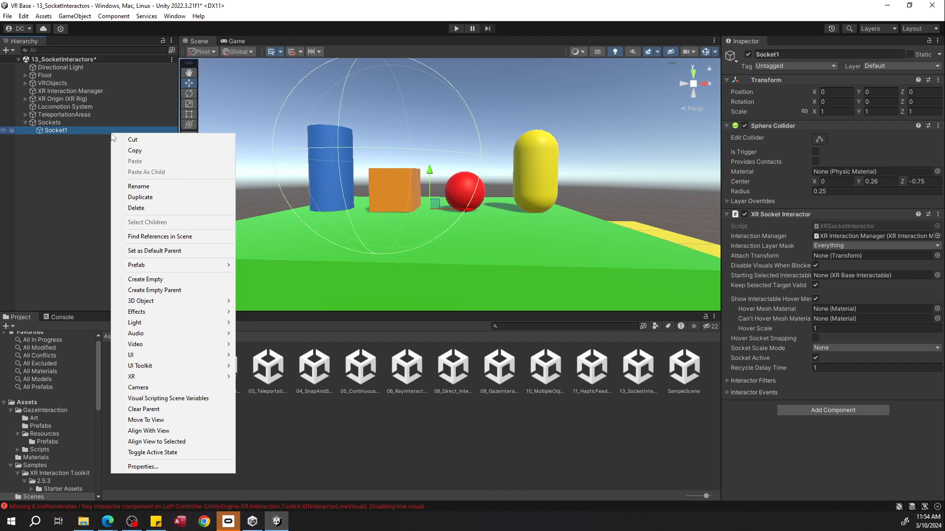
left_click(160, 279)
type("A")
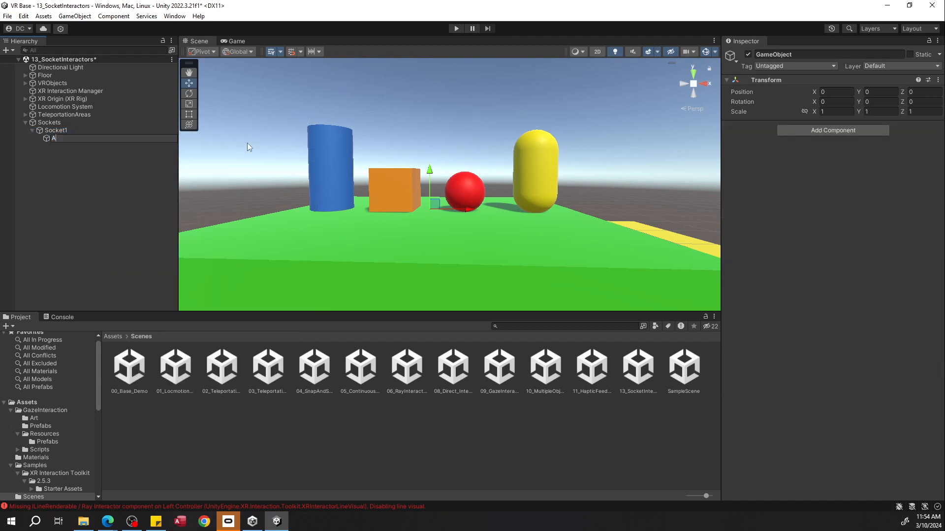
type("ttachPoint")
key("Return")
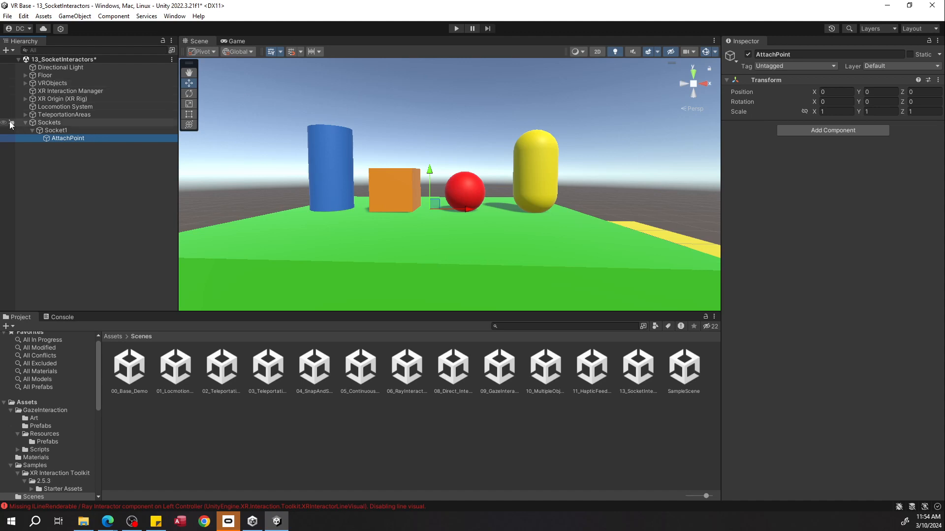
left_click(113, 131)
left_click_drag(98, 139, 846, 255)
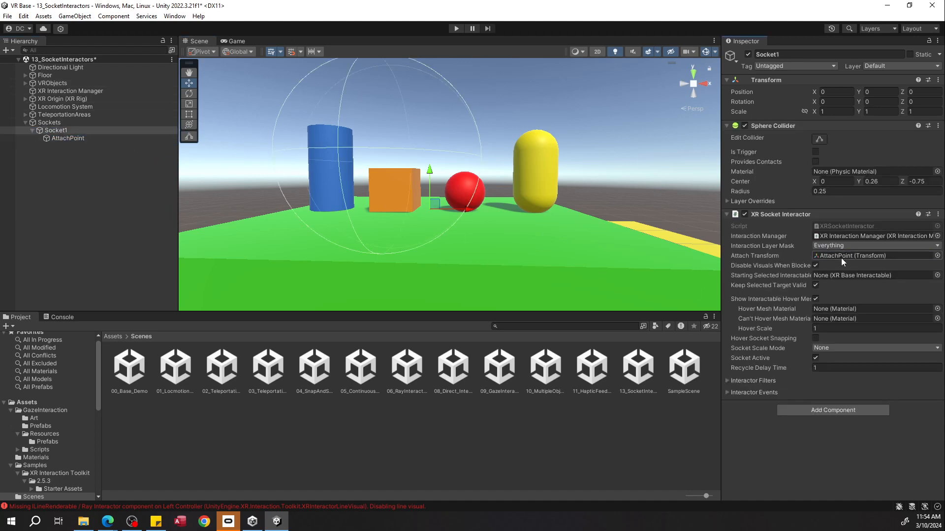
Step: Create a plane named SocketIndicator as a child of Socket1
double_click(89, 139)
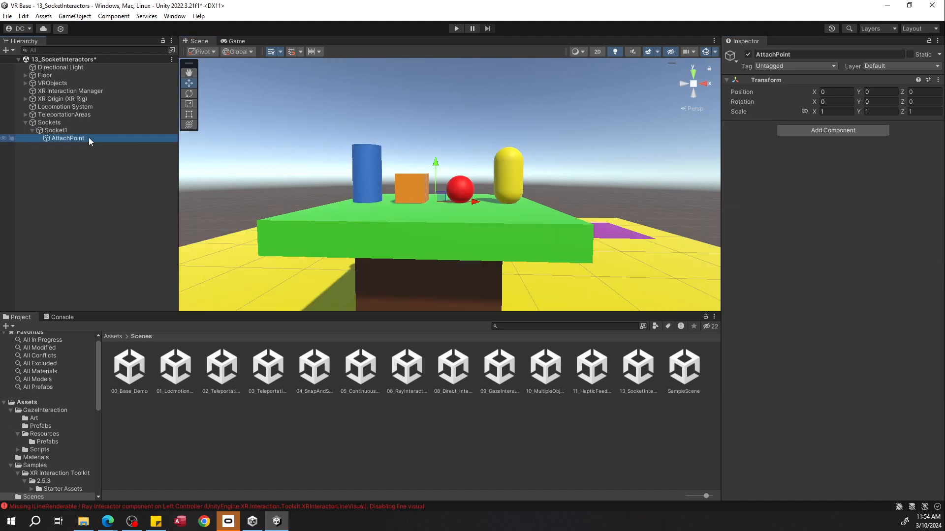
left_click(89, 132)
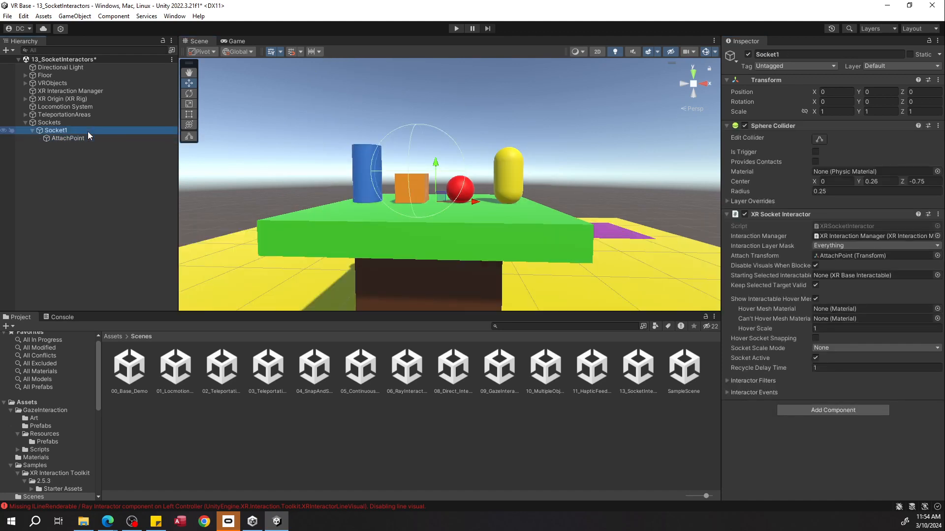
right_click(89, 133)
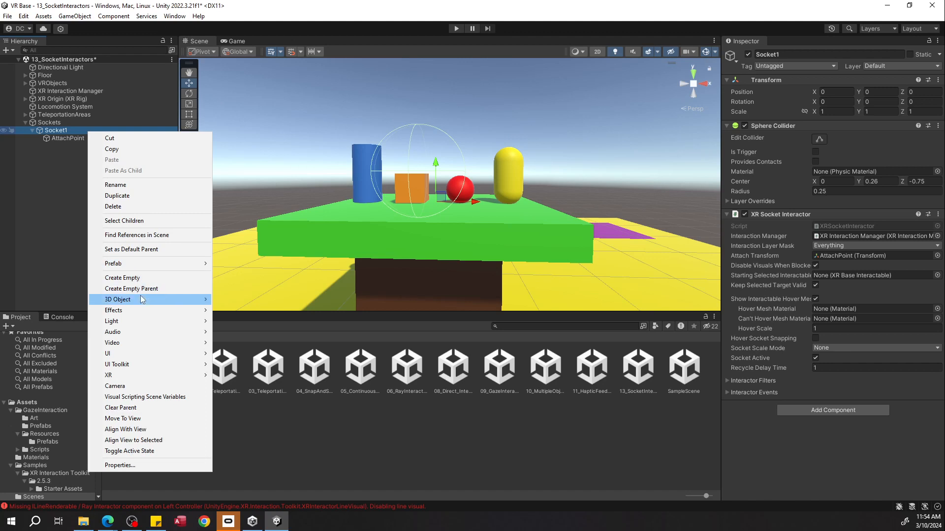
mouse_move(142, 300)
left_click(247, 343)
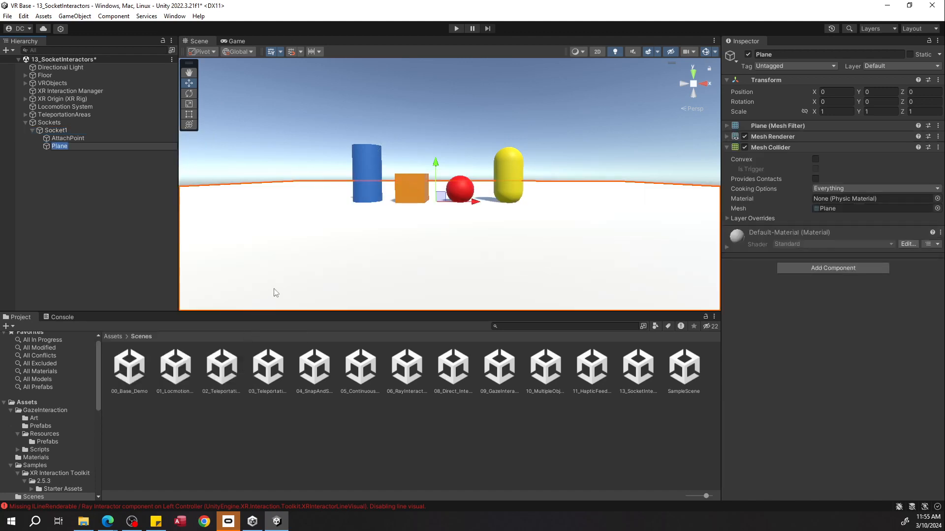
type("SocketIndicator")
key("Return")
Step: Set the SocketIndicator plane's scale to 0.2 on the X, Y and Z axes
left_click(86, 139)
left_click(92, 147)
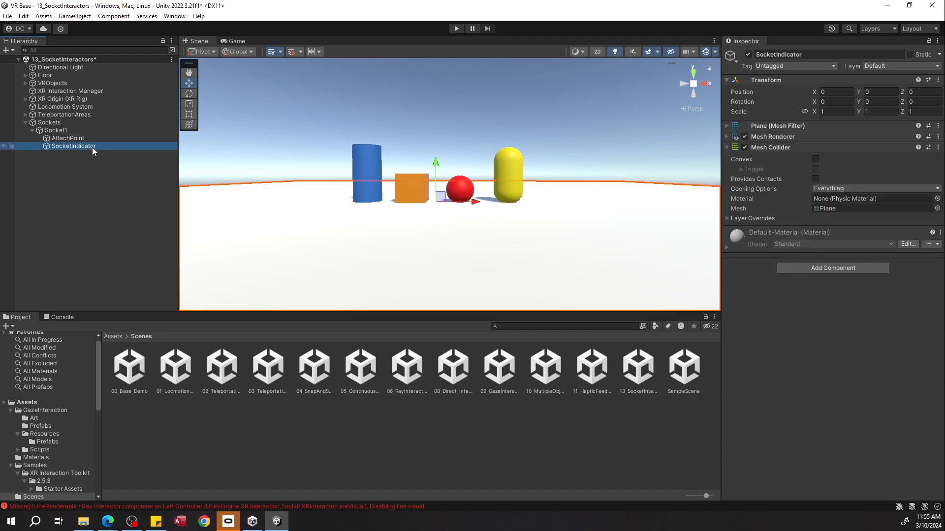
scroll(278, 203, "down", 2)
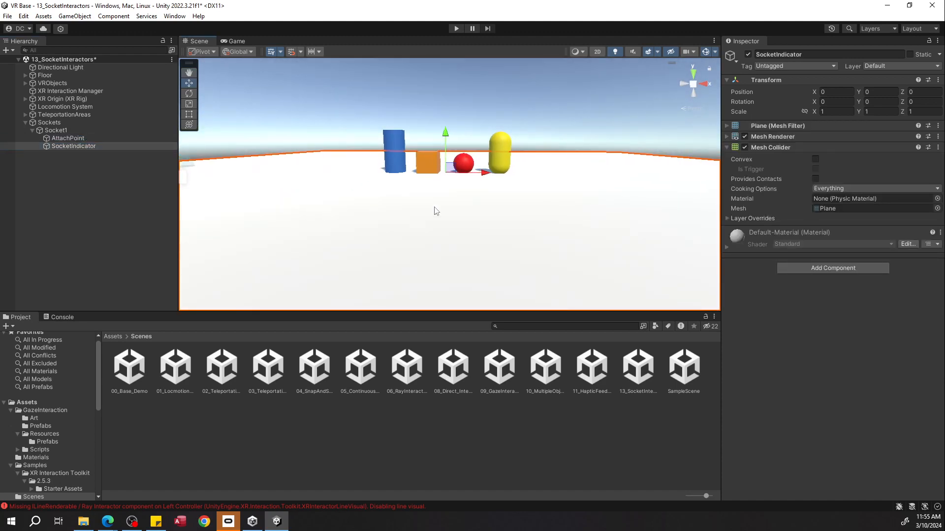
left_click(829, 113)
type(".2")
left_click(876, 112)
type(".")
left_click(914, 112)
type(".2")
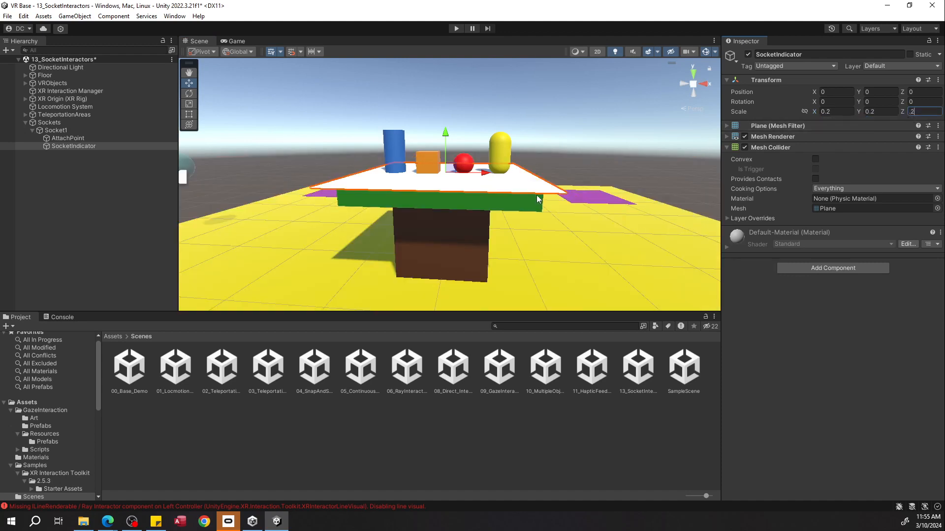
Step: Reduce the SocketIndicator plane's scale to 0.02 on the X, Y and Z axes
left_click(828, 112)
type("0")
left_click(870, 112)
type("0")
left_click(914, 112)
type("0")
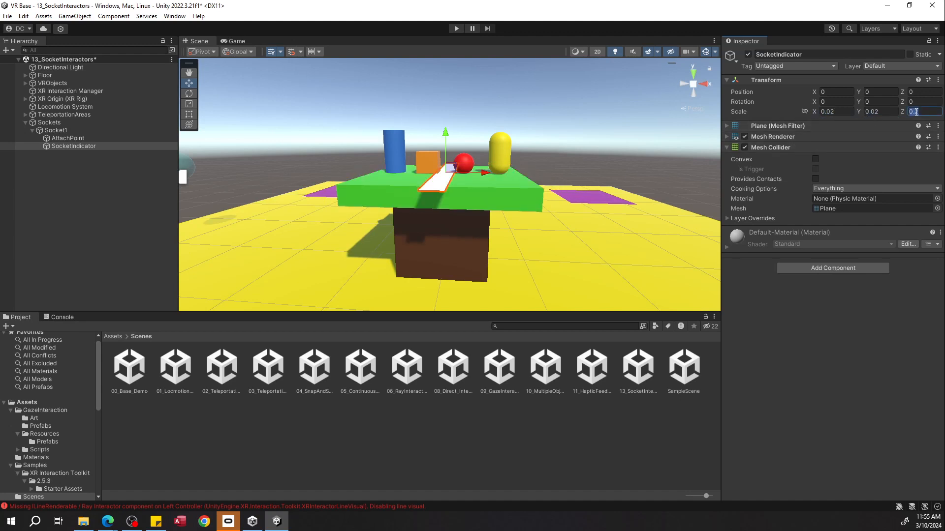
Step: Move the SocketIndicator plane along Z toward the front edge of the table
right_click_drag(503, 170, 468, 175)
key("w")
key("d")
left_click_drag(465, 172, 466, 172)
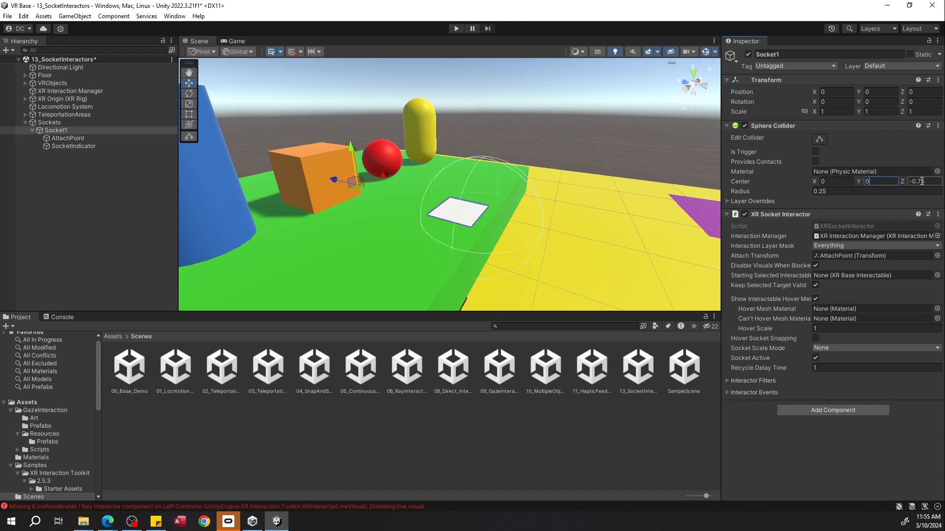
Step: Reset the center of Socket1's sphere collider to 0, 0, 0 and the SocketIndicator's Z position to 0
left_click(100, 123)
left_click(99, 130)
left_click(146, 138)
left_click(110, 146)
left_click(924, 92)
type("0")
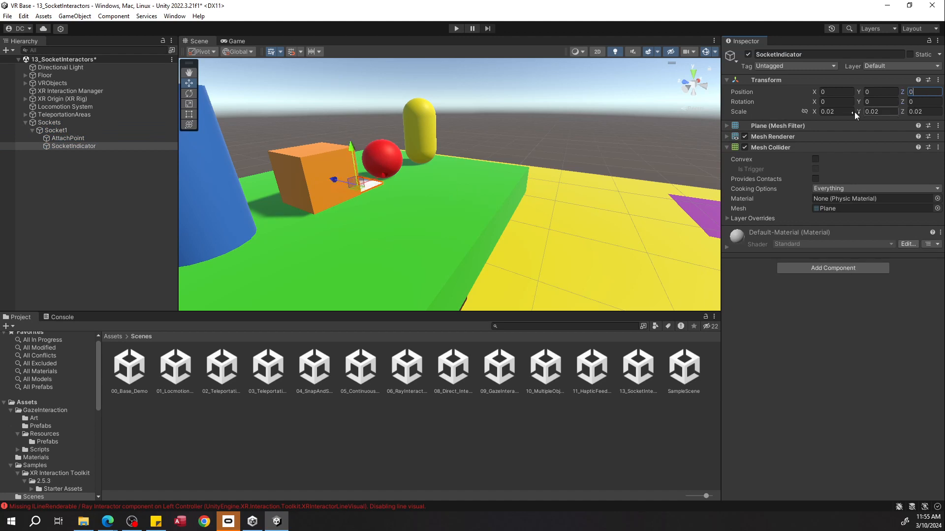
Step: Move Socket1 toward the table's front edge to a Z position of about -0.554, and set its collider center Y to 0.21
left_click(116, 122)
left_click(111, 130)
left_click_drag(333, 179, 388, 205)
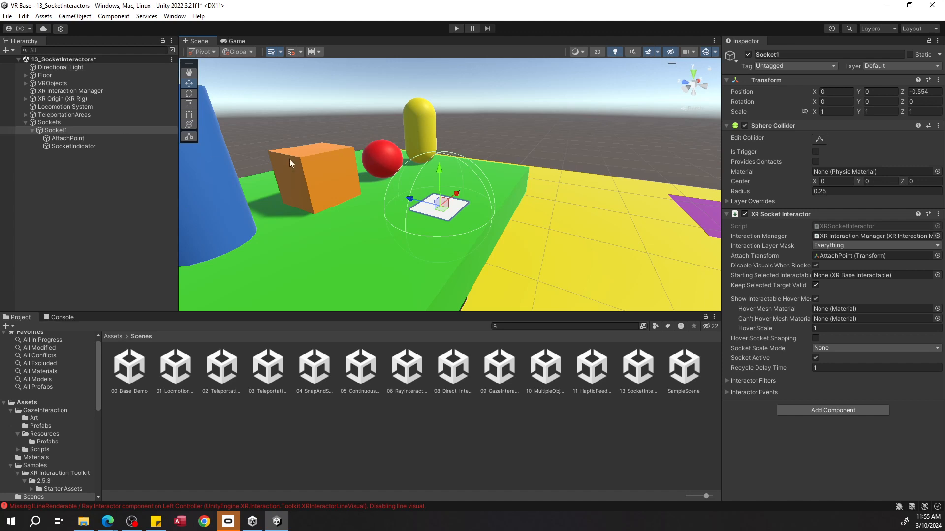
left_click_drag(856, 179, 864, 179)
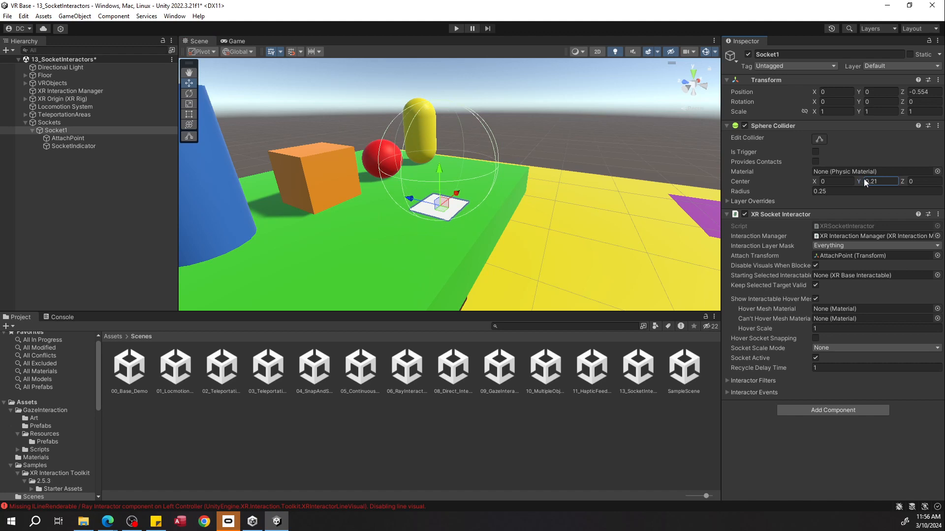
left_click(603, 168)
right_click_drag(585, 168, 546, 174)
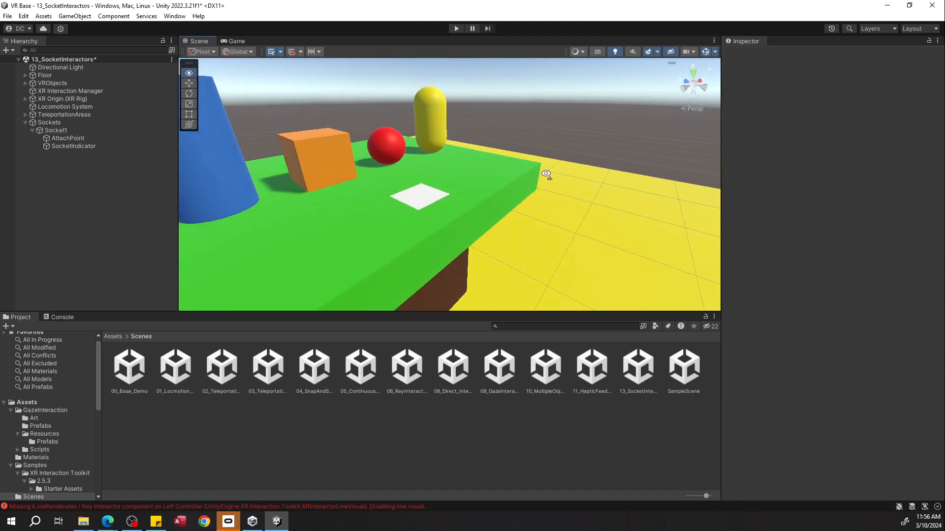
Step: Restrict Socket1's interaction layer mask to the Object layer only
left_click(73, 129)
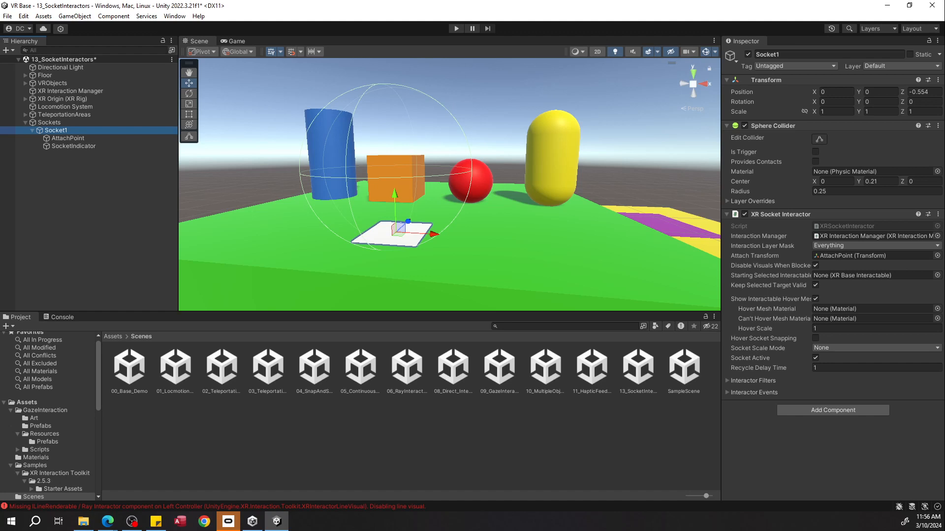
left_click(837, 245)
left_click(839, 256)
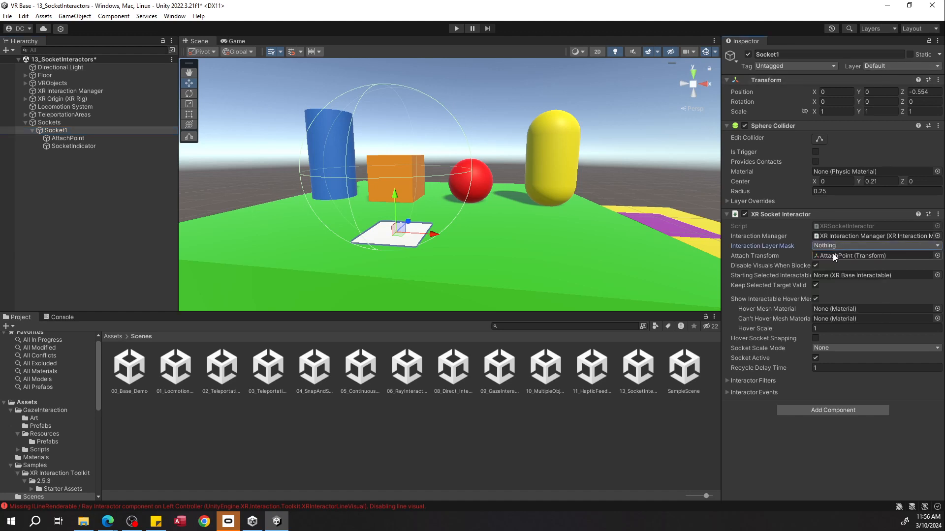
left_click(834, 246)
left_click(838, 299)
Step: Set the collision detection of Cube-Grab's Rigidbody to Continuous Dynamic
left_click(575, 157)
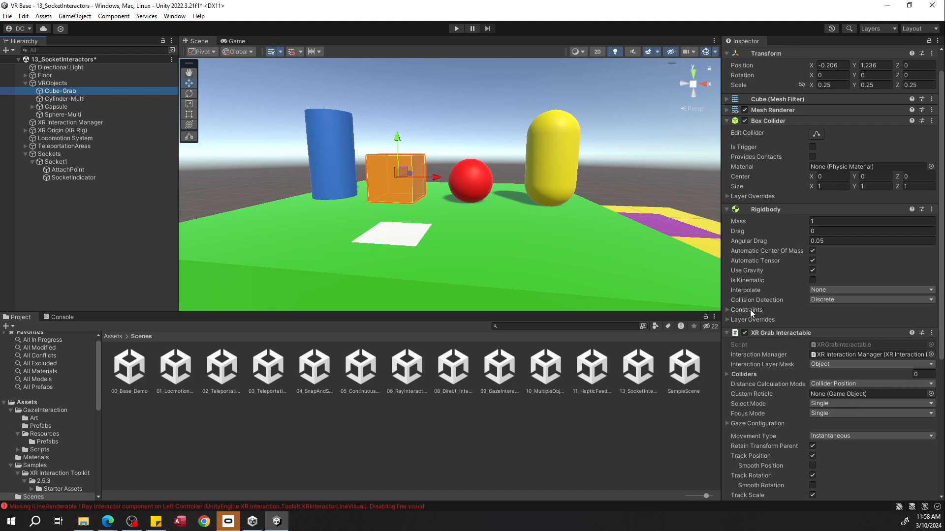
left_click(816, 301)
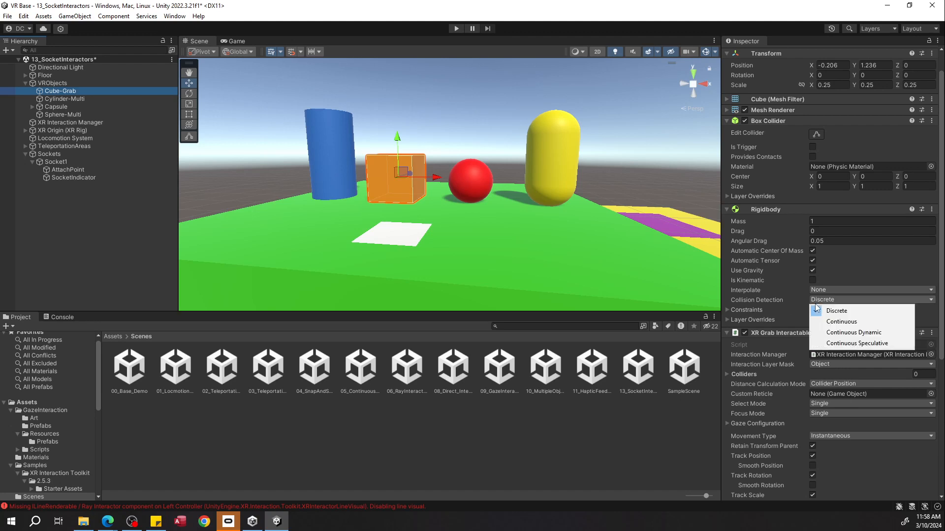
left_click(847, 332)
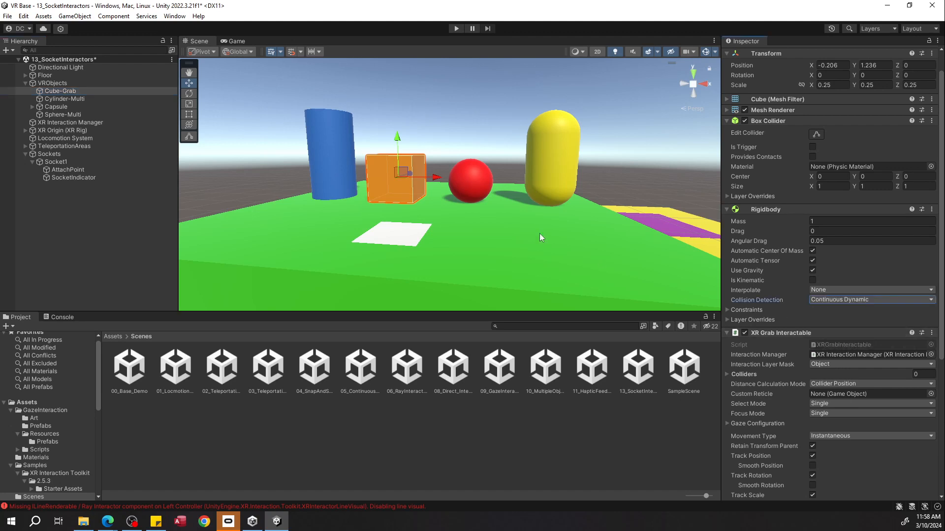
Step: Set the collision detection of Sphere-Multi's Rigidbody to Continuous Dynamic
left_click(470, 176)
scroll(714, 251, "down", 5)
scroll(745, 323, "down", 1)
scroll(802, 308, "down", 9)
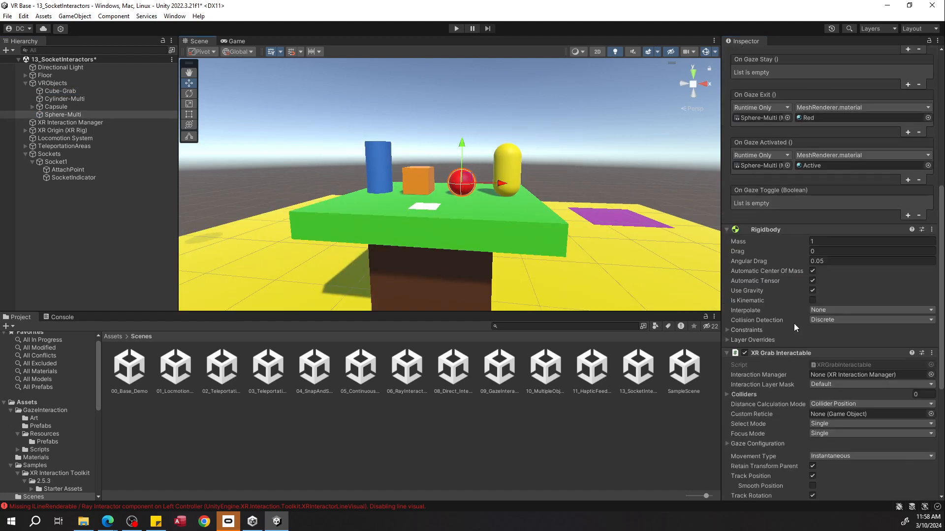
left_click(813, 320)
left_click(825, 353)
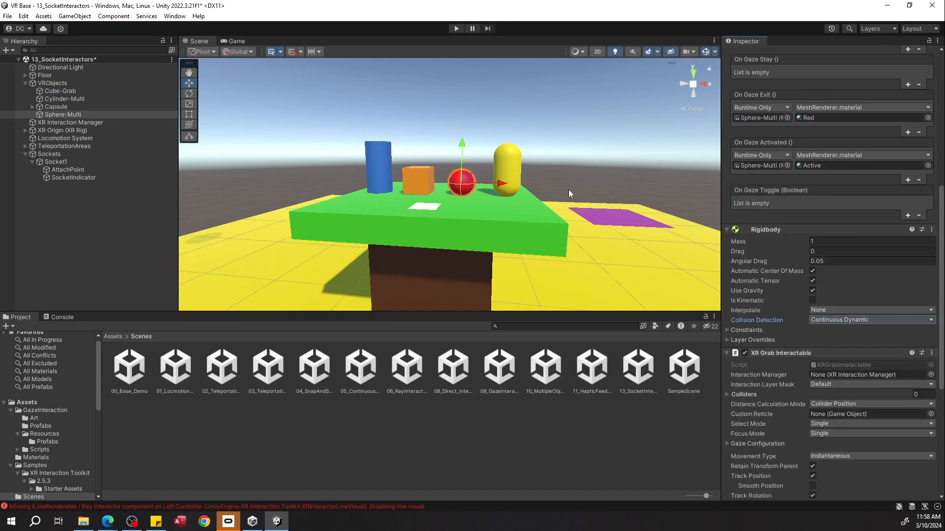
Step: Add a Rigidbody component to the Capsule with its collision detection set to Continuous Dynamic
left_click(507, 172)
left_click(787, 287)
type("rid")
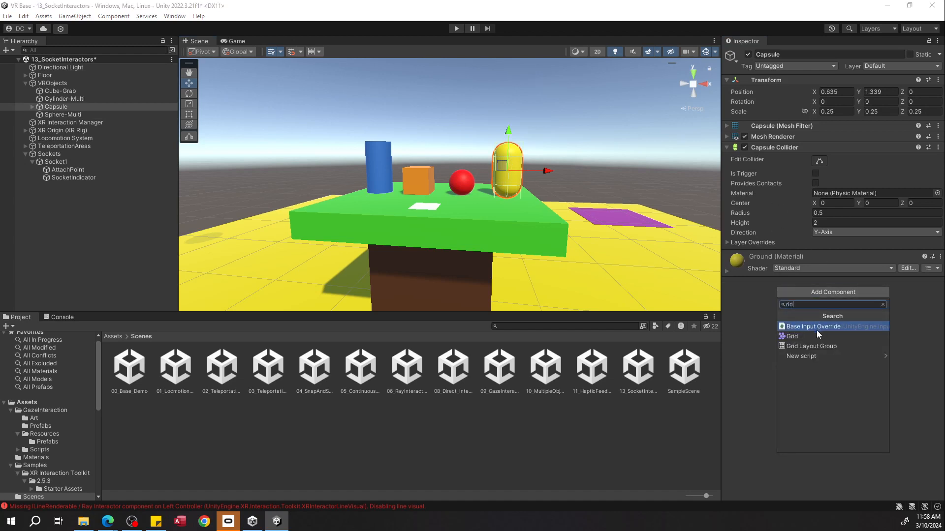
key("BackSpace")
type("gi")
left_click(800, 327)
left_click(836, 345)
left_click(832, 380)
Step: Set the collision detection of Cylinder-Multi's Rigidbody to Continuous Dynamic
left_click(79, 99)
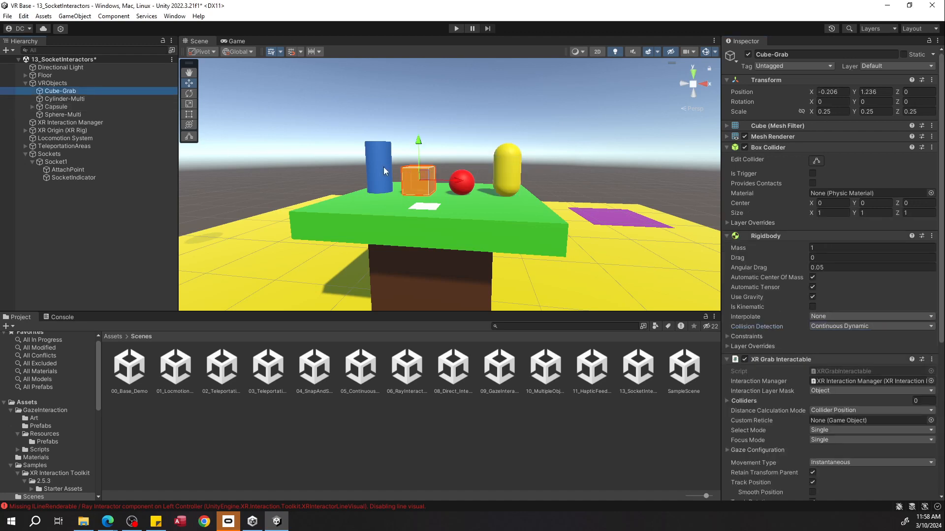
scroll(793, 281, "down", 10)
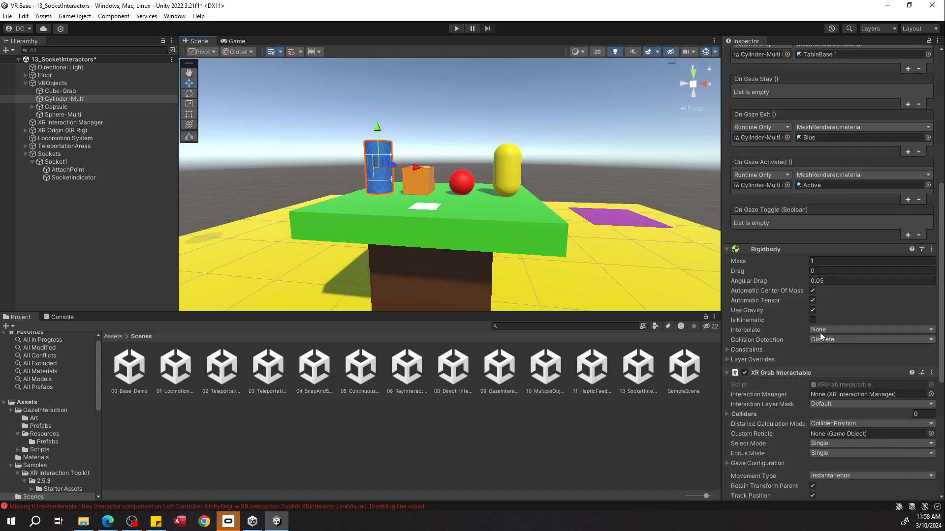
left_click(822, 346)
left_click(836, 374)
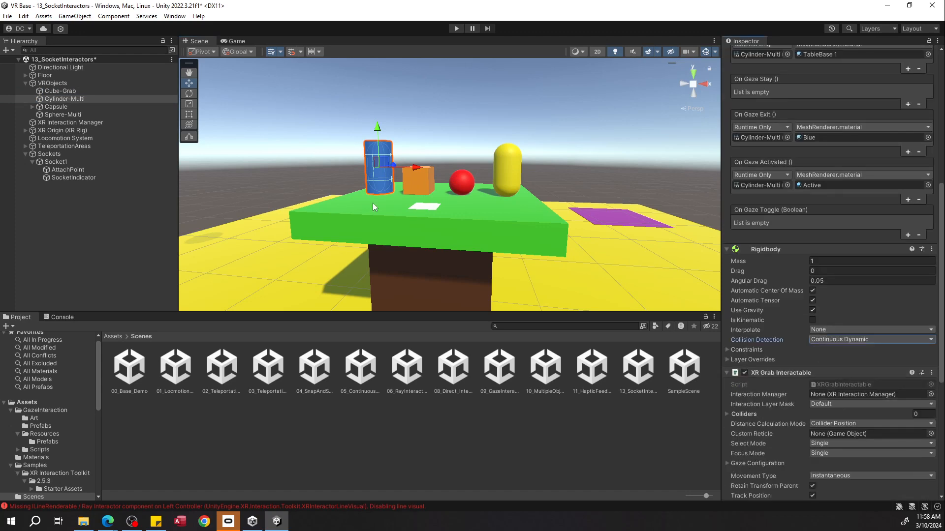
Step: Duplicate Socket1 three times and move the last copy in front of the yellow capsule, at an X position of about 0.67
left_click(55, 162)
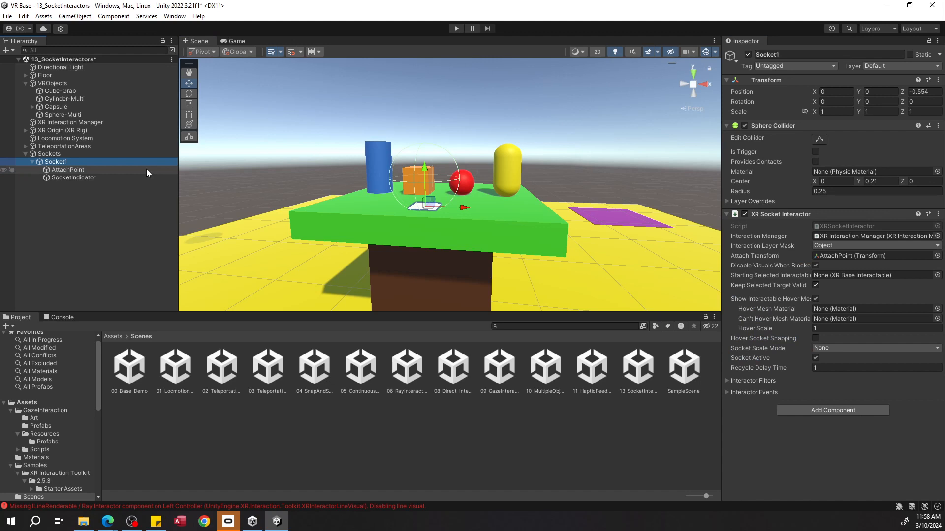
key("ctrl+d")
key("ctrl+d")
key("ctrl+d")
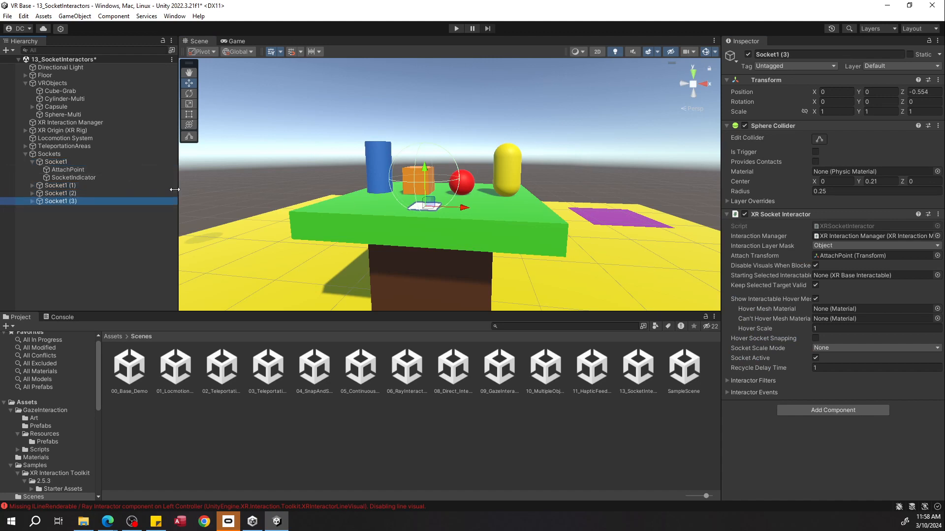
left_click_drag(468, 207, 561, 210)
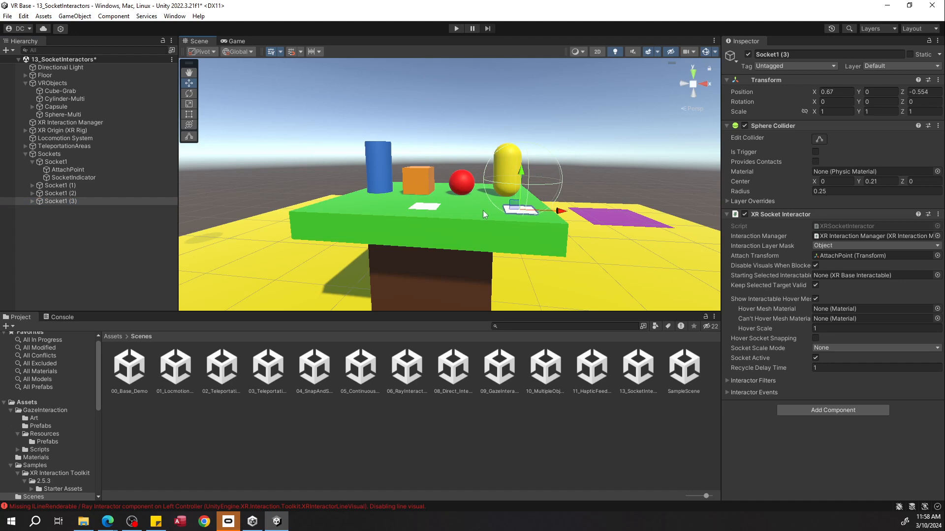
Step: Move Socket1 (1) to an X position of about -0.515 and Socket1 to about -0.162, and test the sockets in play mode
left_click(436, 206)
left_click_drag(456, 206, 400, 203)
left_click(416, 207)
left_click(423, 207)
left_click_drag(458, 207, 438, 206)
left_click(456, 28)
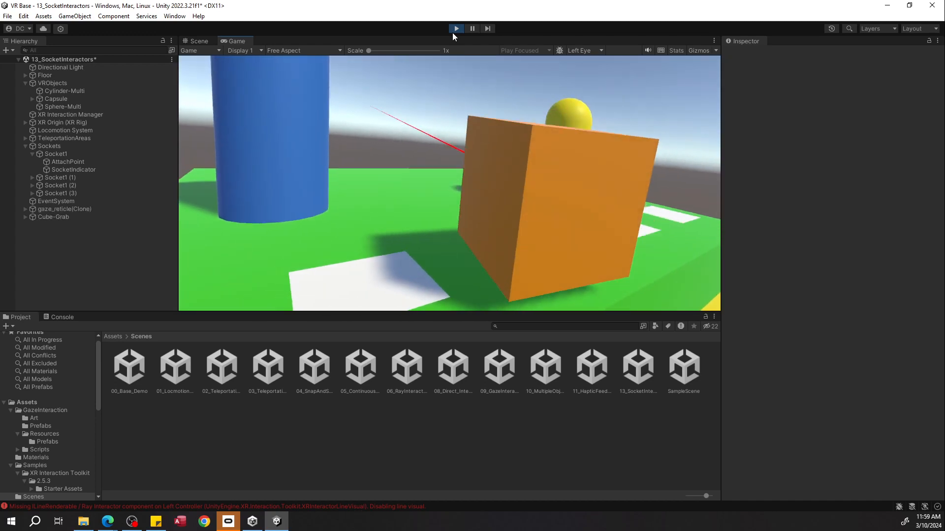
left_click(454, 31)
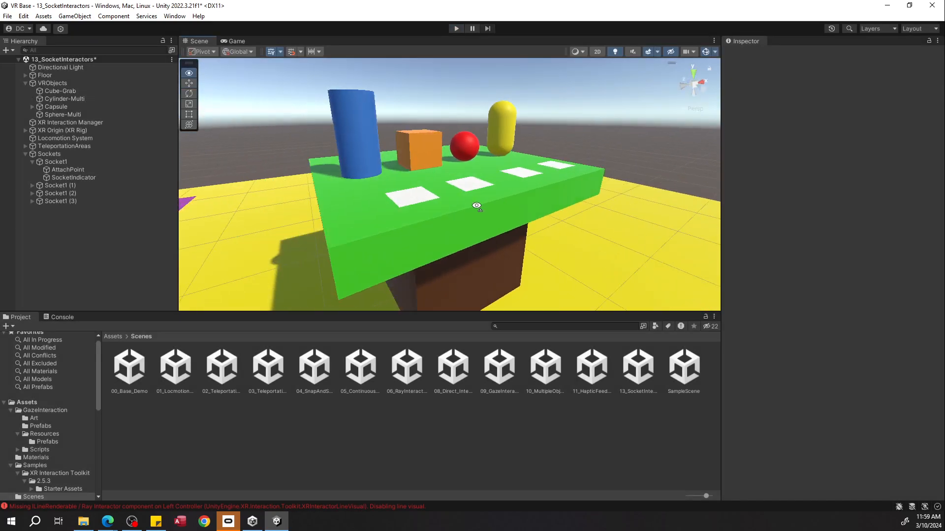
Step: Enable Is Trigger on the Sphere Colliders of all four sockets and test the scene in play mode
left_click(461, 199)
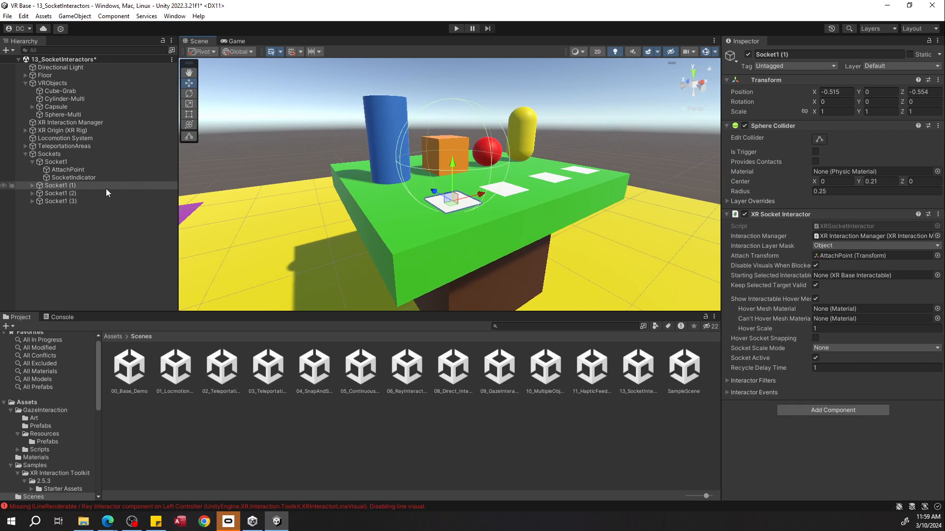
left_click(57, 163)
left_click(32, 161)
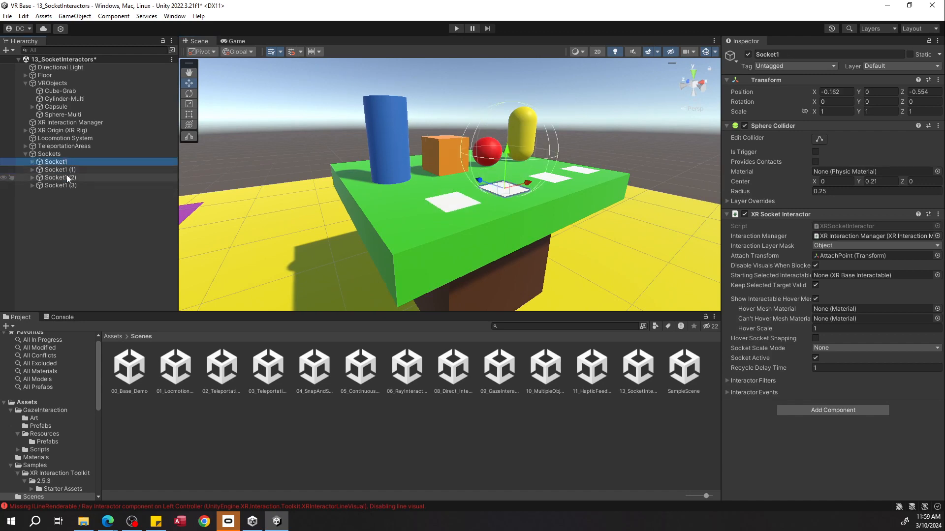
left_click(66, 177, "shift")
left_click(72, 185, "shift")
left_click_drag(517, 148, 388, 137, "alt")
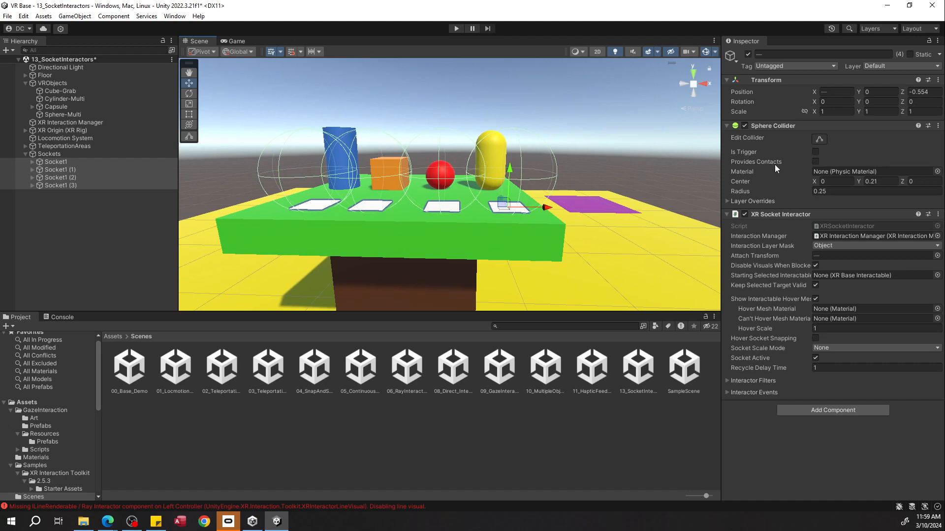
left_click(815, 152)
scroll(512, 194, "down", 5)
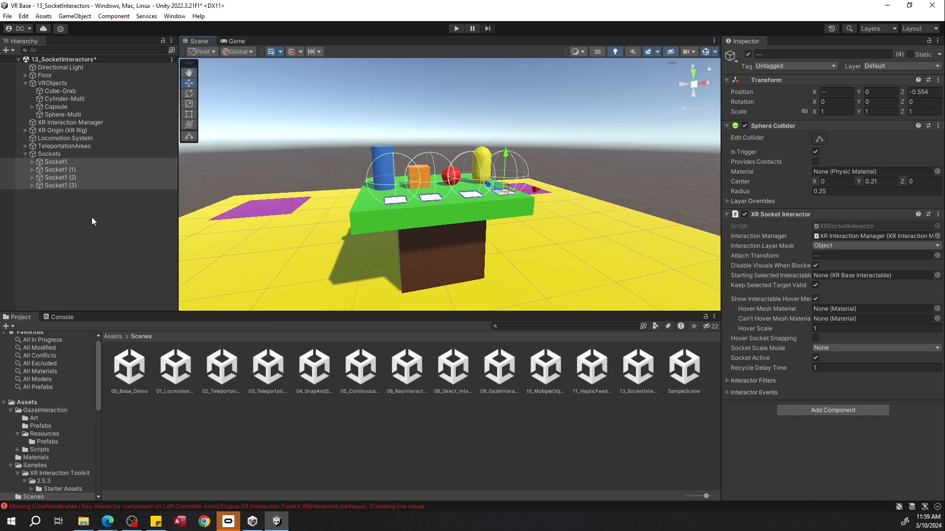
left_click(418, 116)
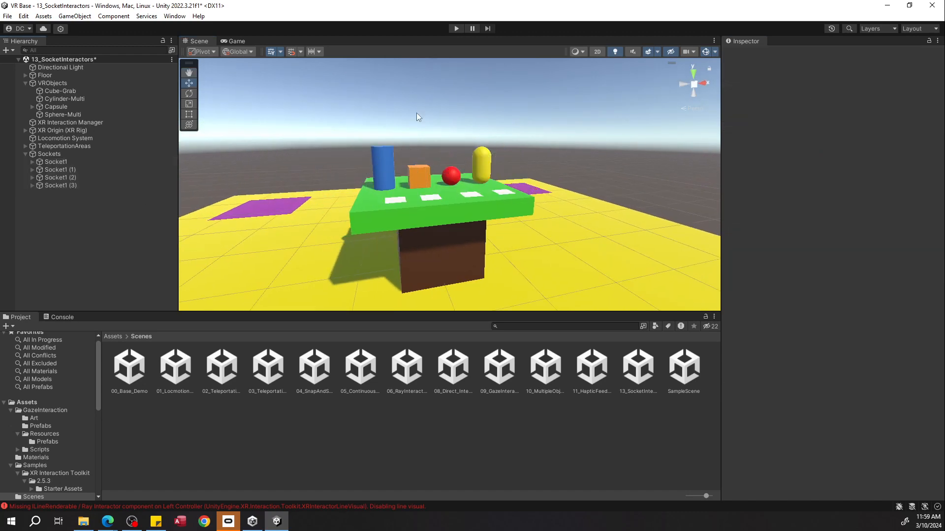
left_click(454, 28)
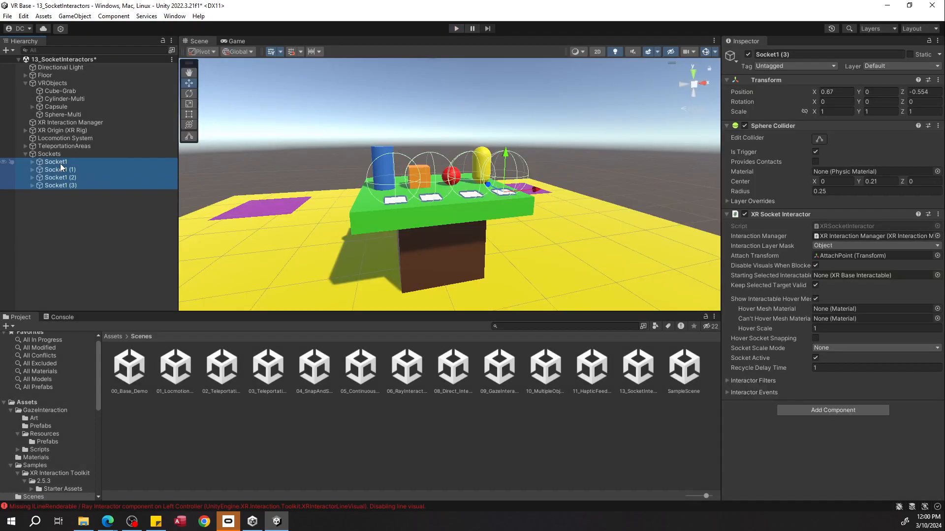
Step: Raise the AttachPoint objects of all four sockets together slightly above the tabletop
scroll(403, 204, "up", 10)
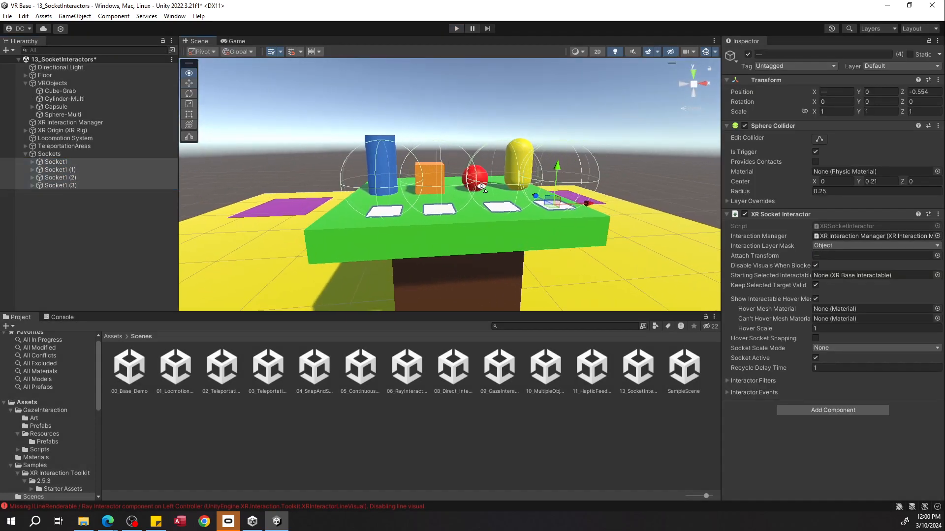
left_click(32, 162)
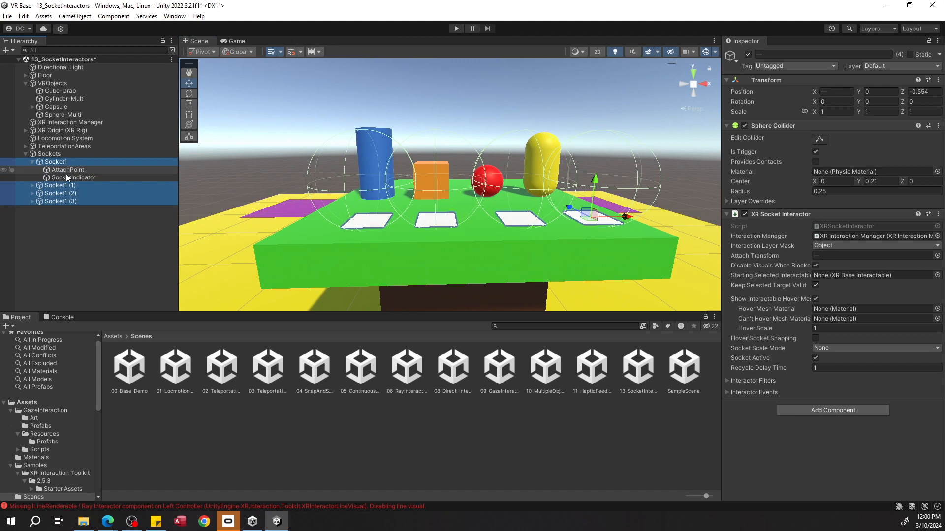
left_click(32, 186)
left_click(32, 209)
left_click(32, 232)
left_click(66, 241)
left_click(67, 216, "ctrl")
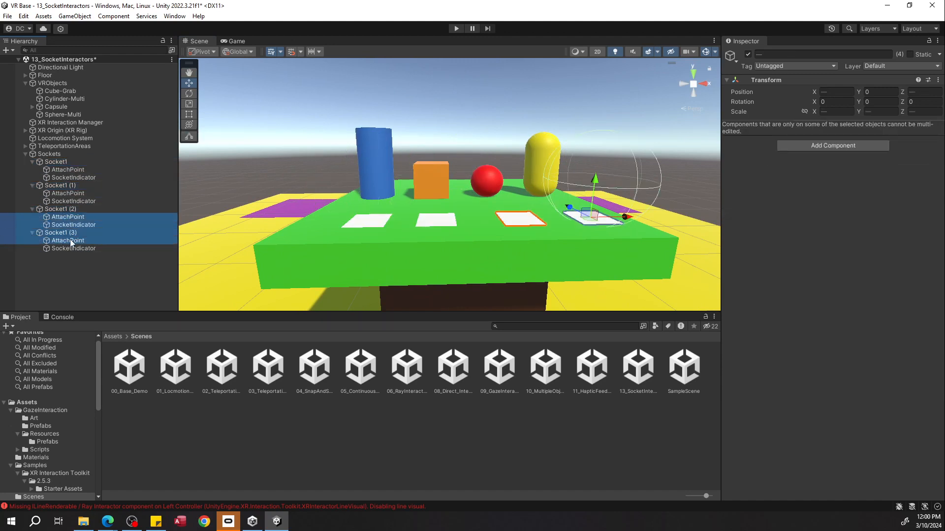
left_click(70, 239)
left_click(70, 218, "ctrl")
left_click(71, 193, "ctrl")
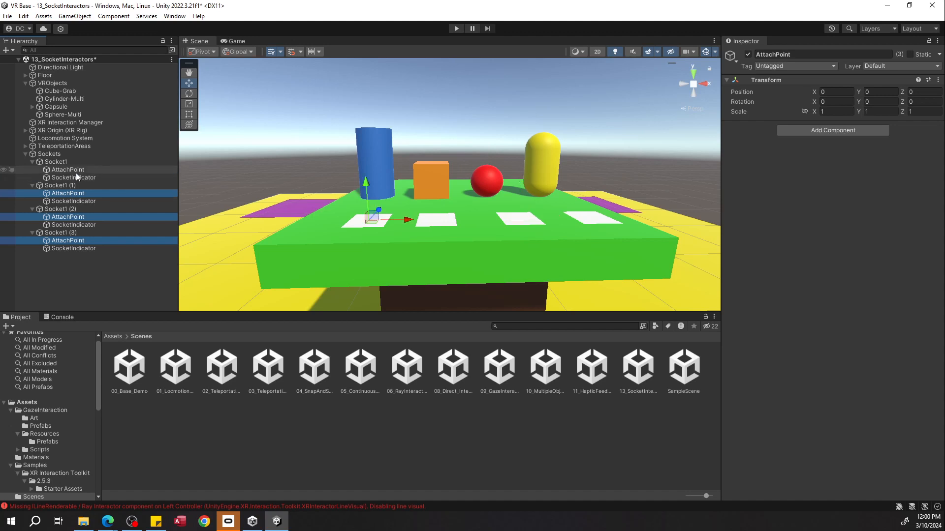
left_click(74, 170, "ctrl")
left_click_drag(435, 181, 436, 161)
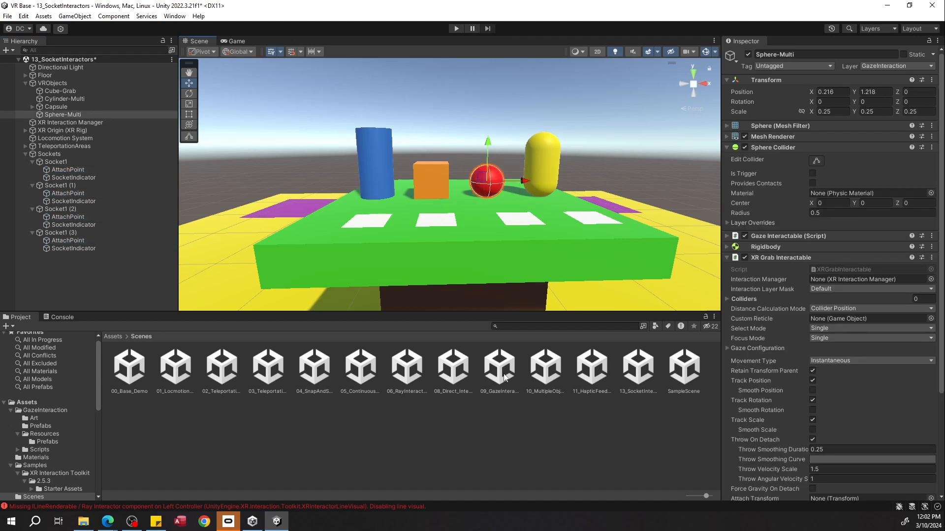
Step: Set the interaction layer mask of Sphere-Multi's XR Grab Interactable to Object only and test the scene in play mode
left_click(830, 289)
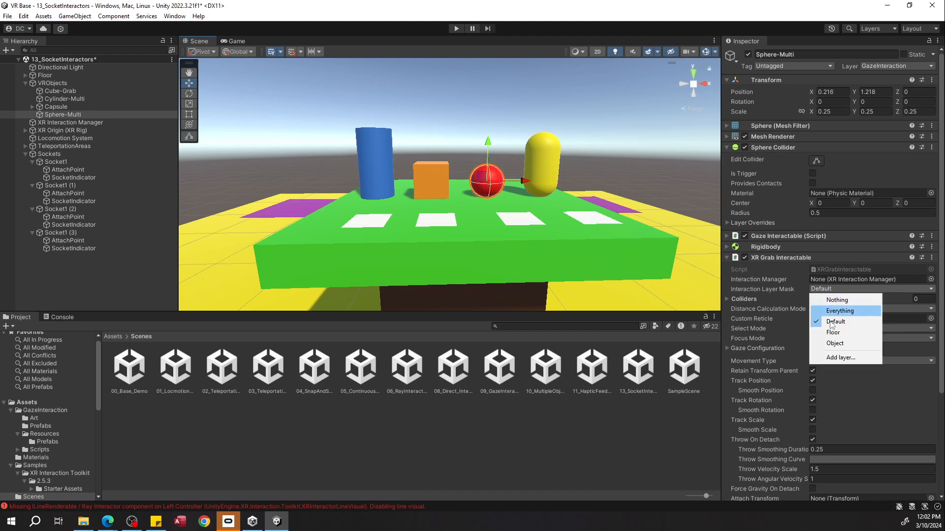
left_click(836, 300)
left_click(829, 290)
left_click(835, 343)
left_click(497, 121)
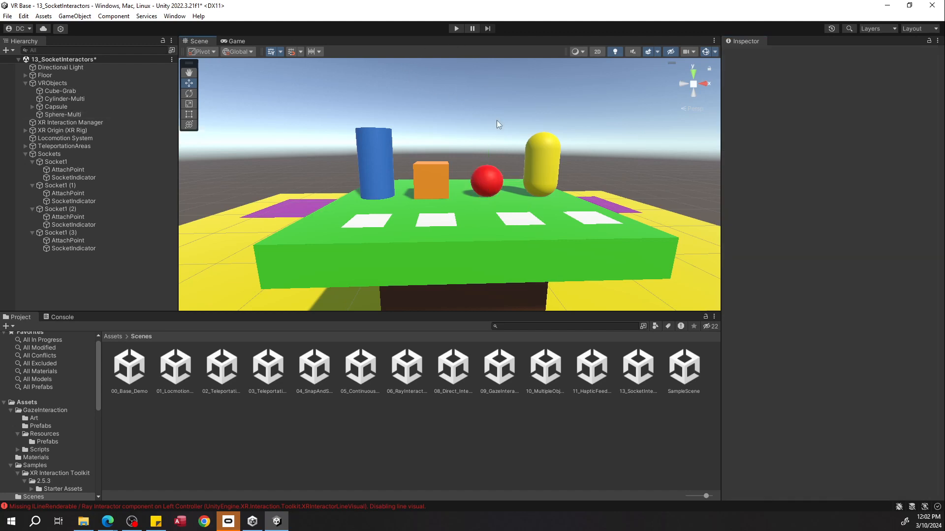
left_click(456, 29)
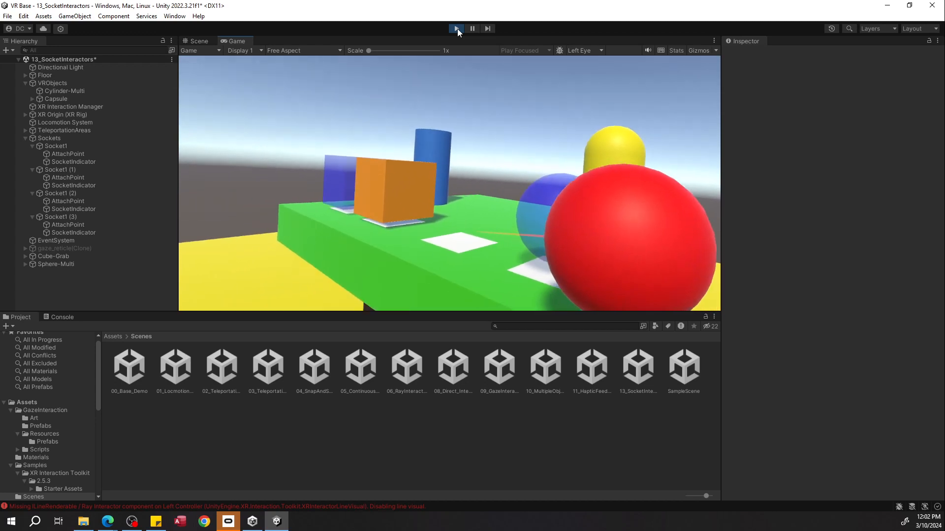
left_click(457, 28)
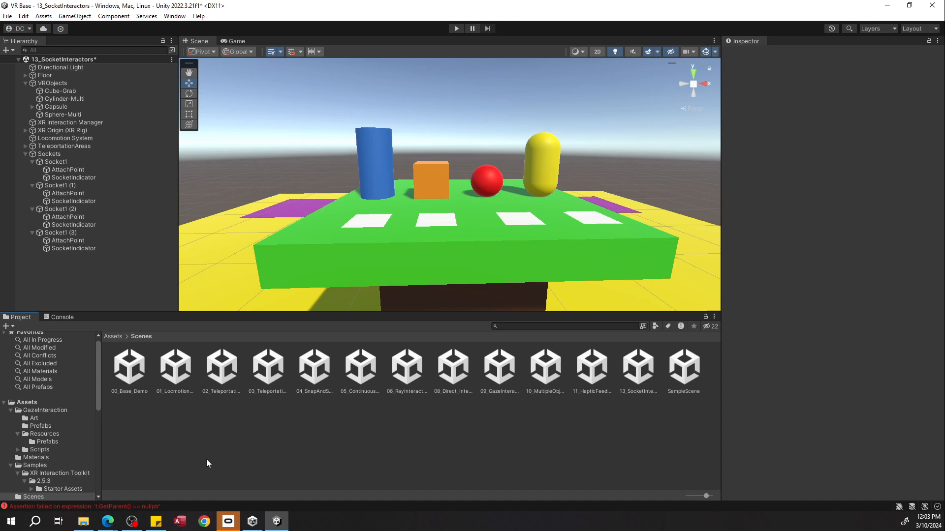
Step: Save the scene and open the list of samples for the XR Interaction Toolkit package in the Package Manager
key("ctrl+s")
left_click(175, 16)
left_click(182, 120)
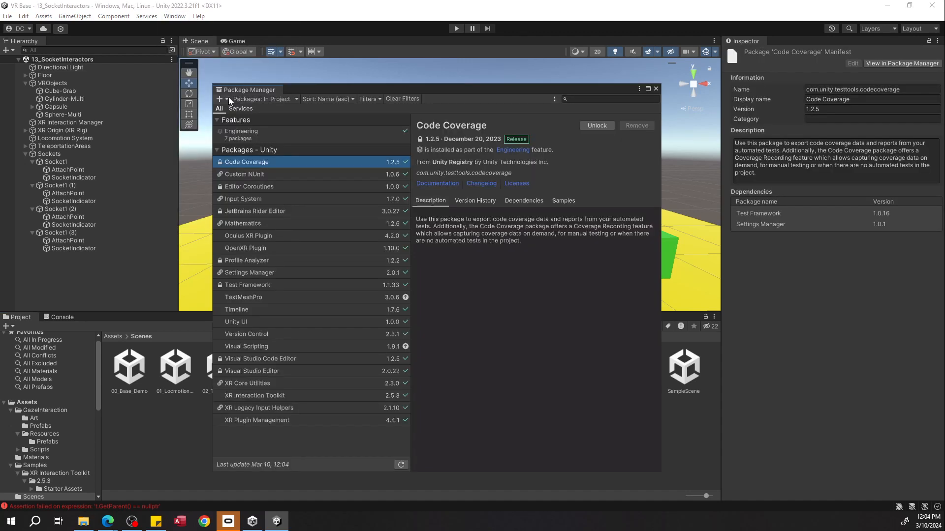
left_click(219, 99)
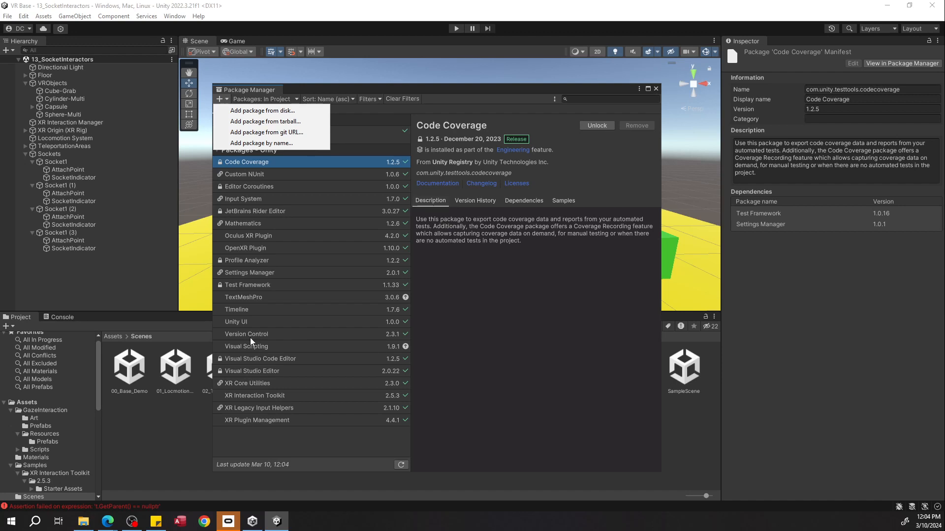
left_click(258, 396)
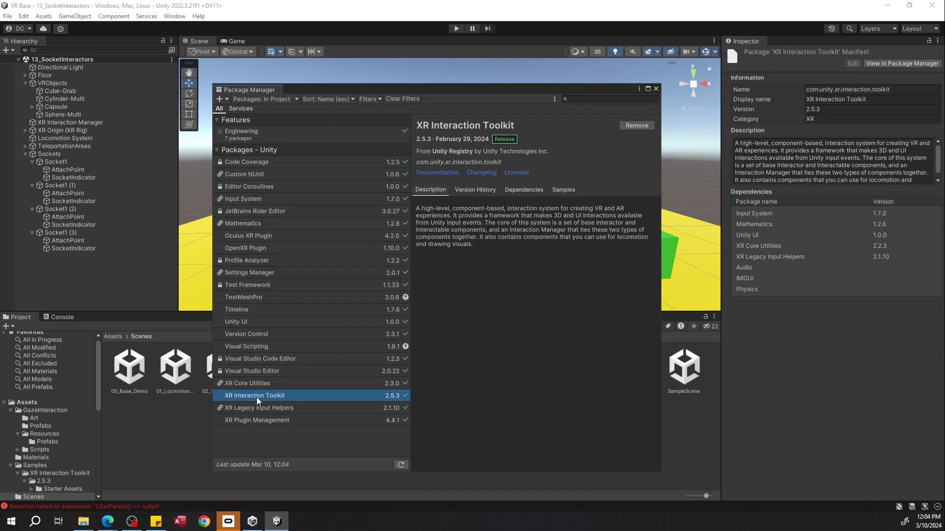
left_click(555, 190)
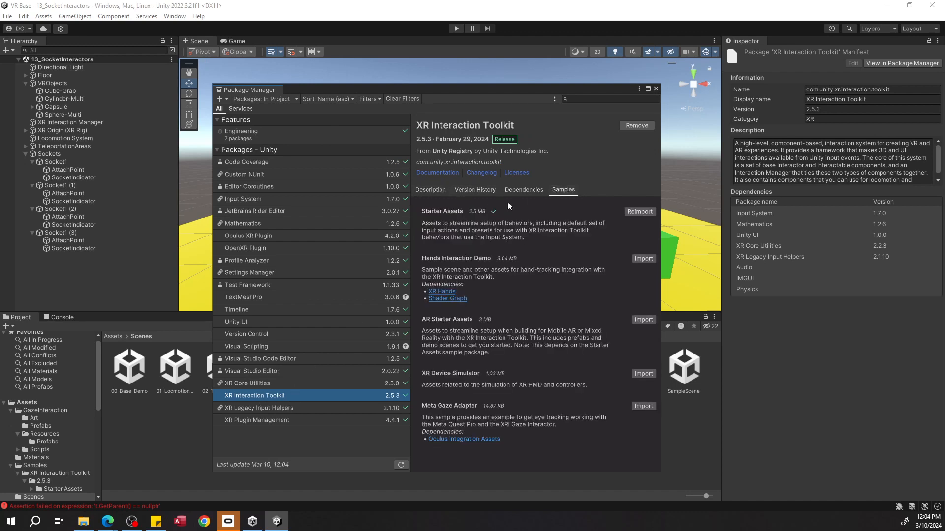